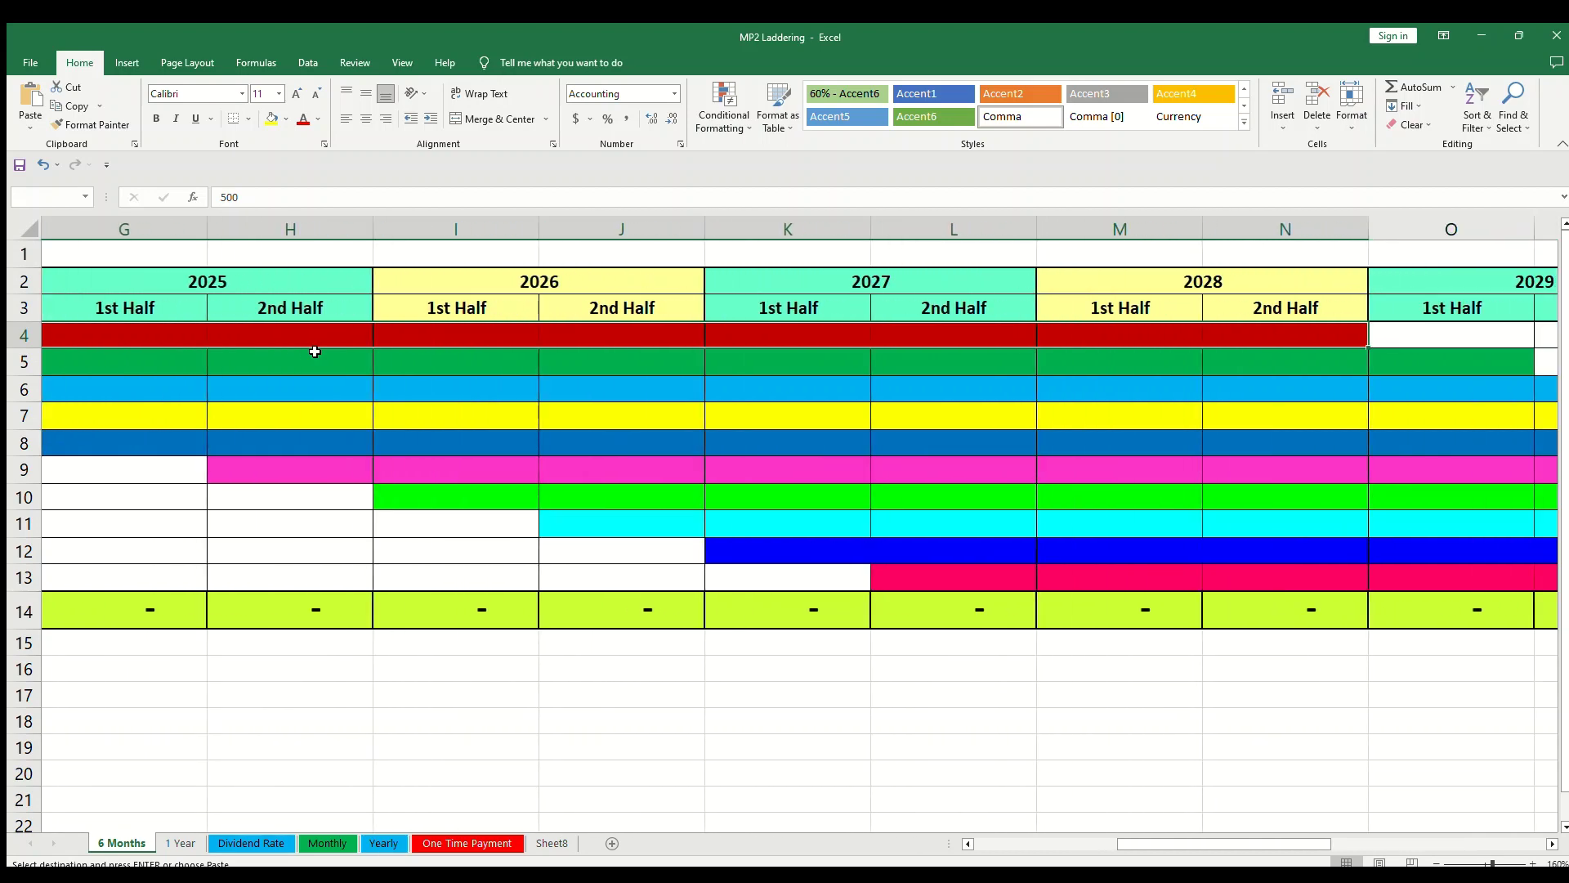
Paste the copied 500 contribution across the Acct 1 - Lady row through the 2nd half of 2028
{"action": "key", "text": "ctrl+v"}
{"action": "left_click", "coordinate": [563, 466]}
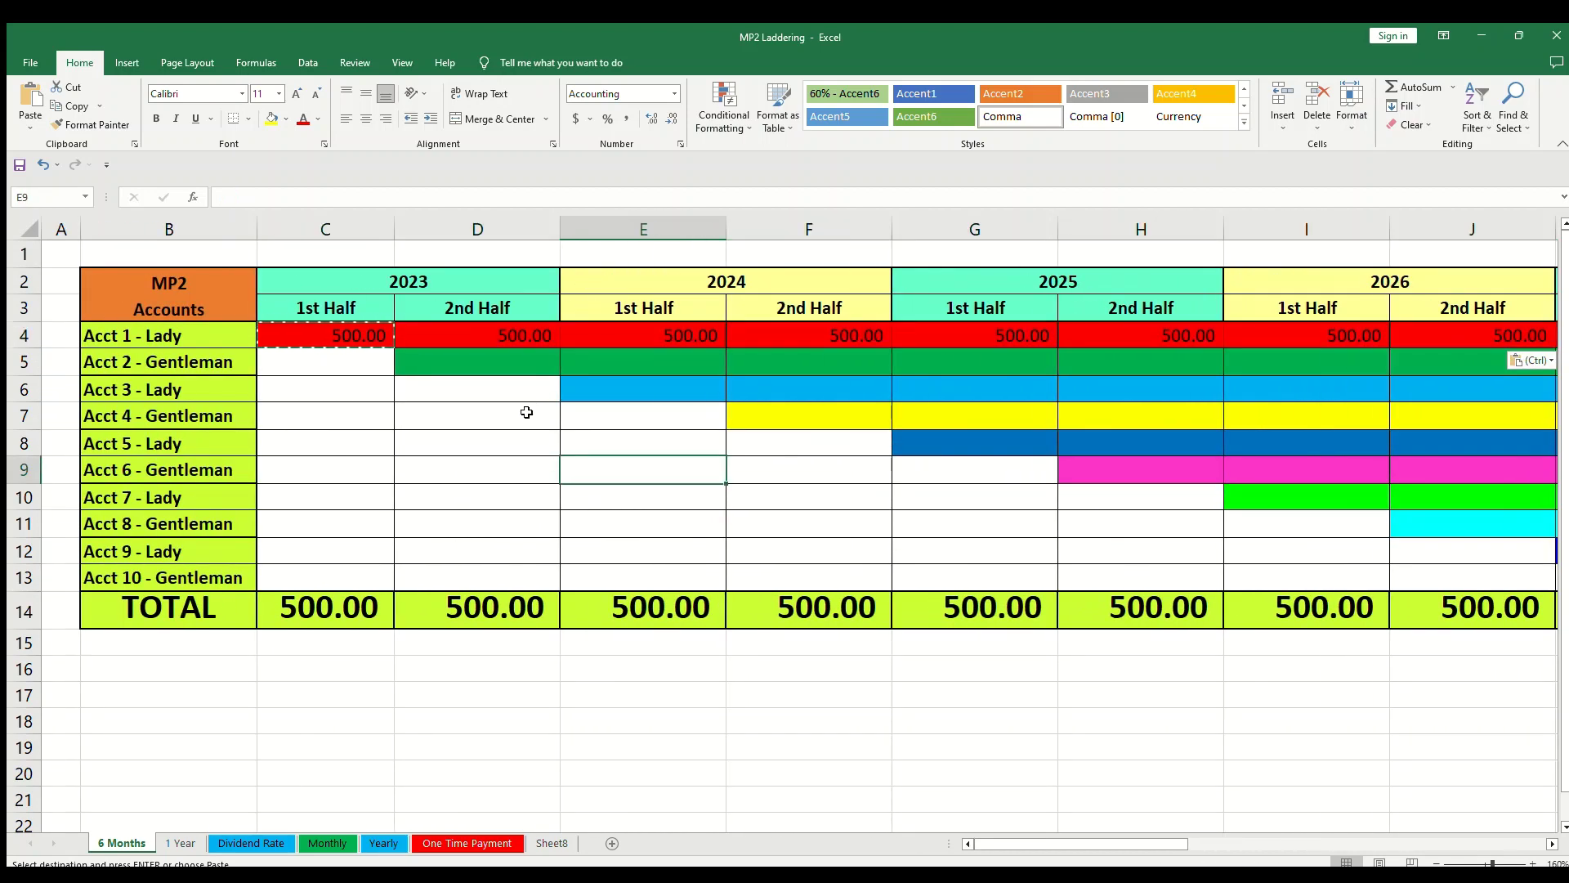
Fill the Acct 2 - Gentleman row with 500 from the 2nd half of 2023 through the 1st half of 2029
{"action": "left_click", "coordinate": [483, 362]}
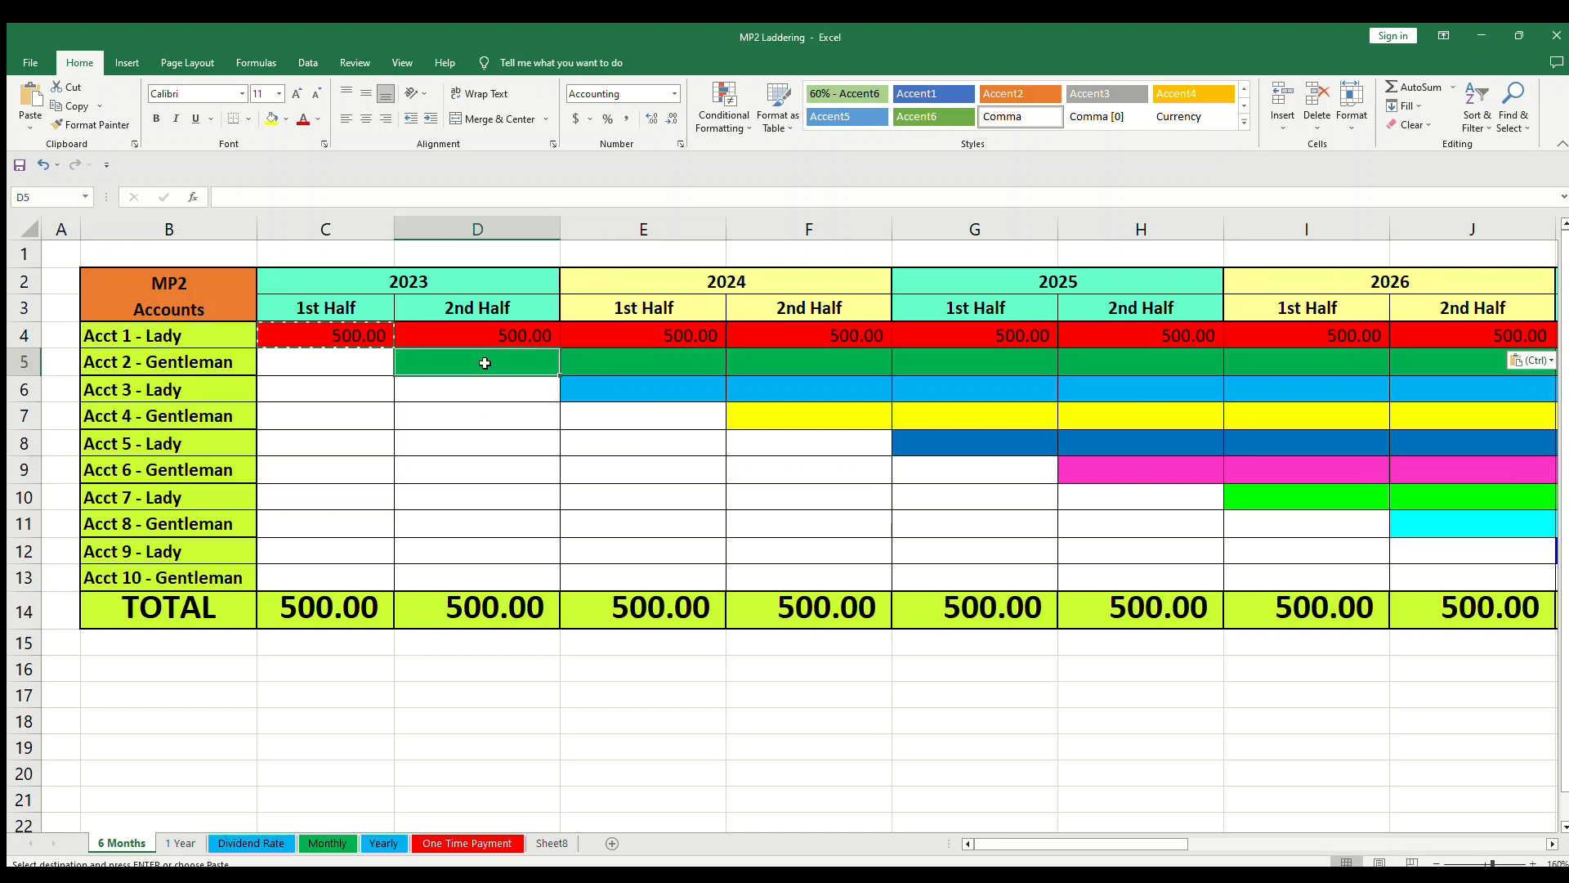
{"action": "type", "text": "500"}
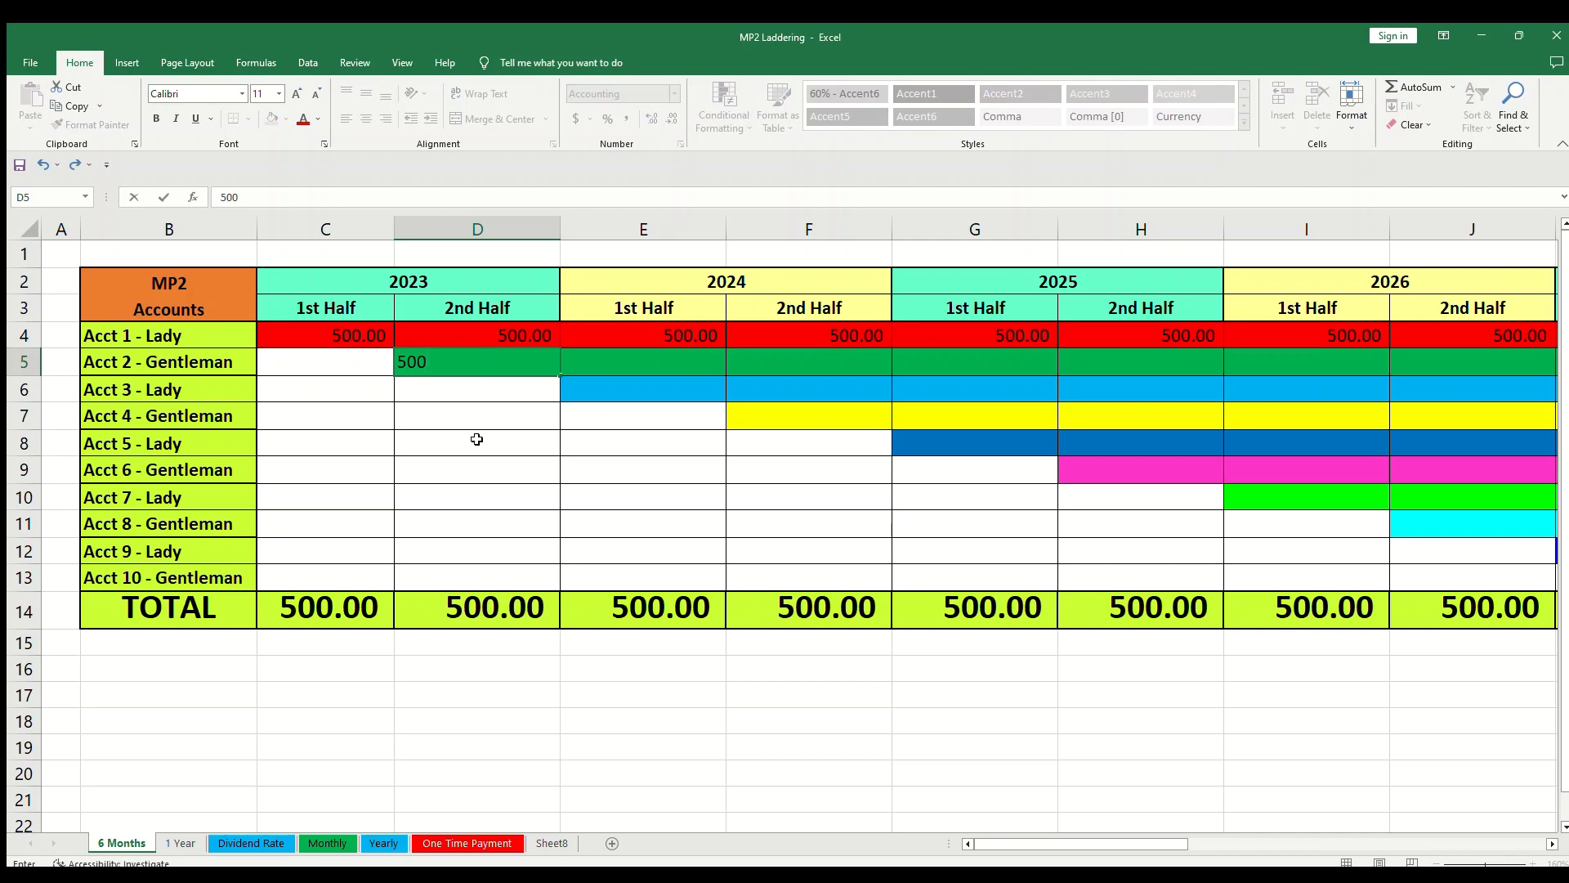
{"action": "key", "text": "Return"}
{"action": "left_click", "coordinate": [459, 361]}
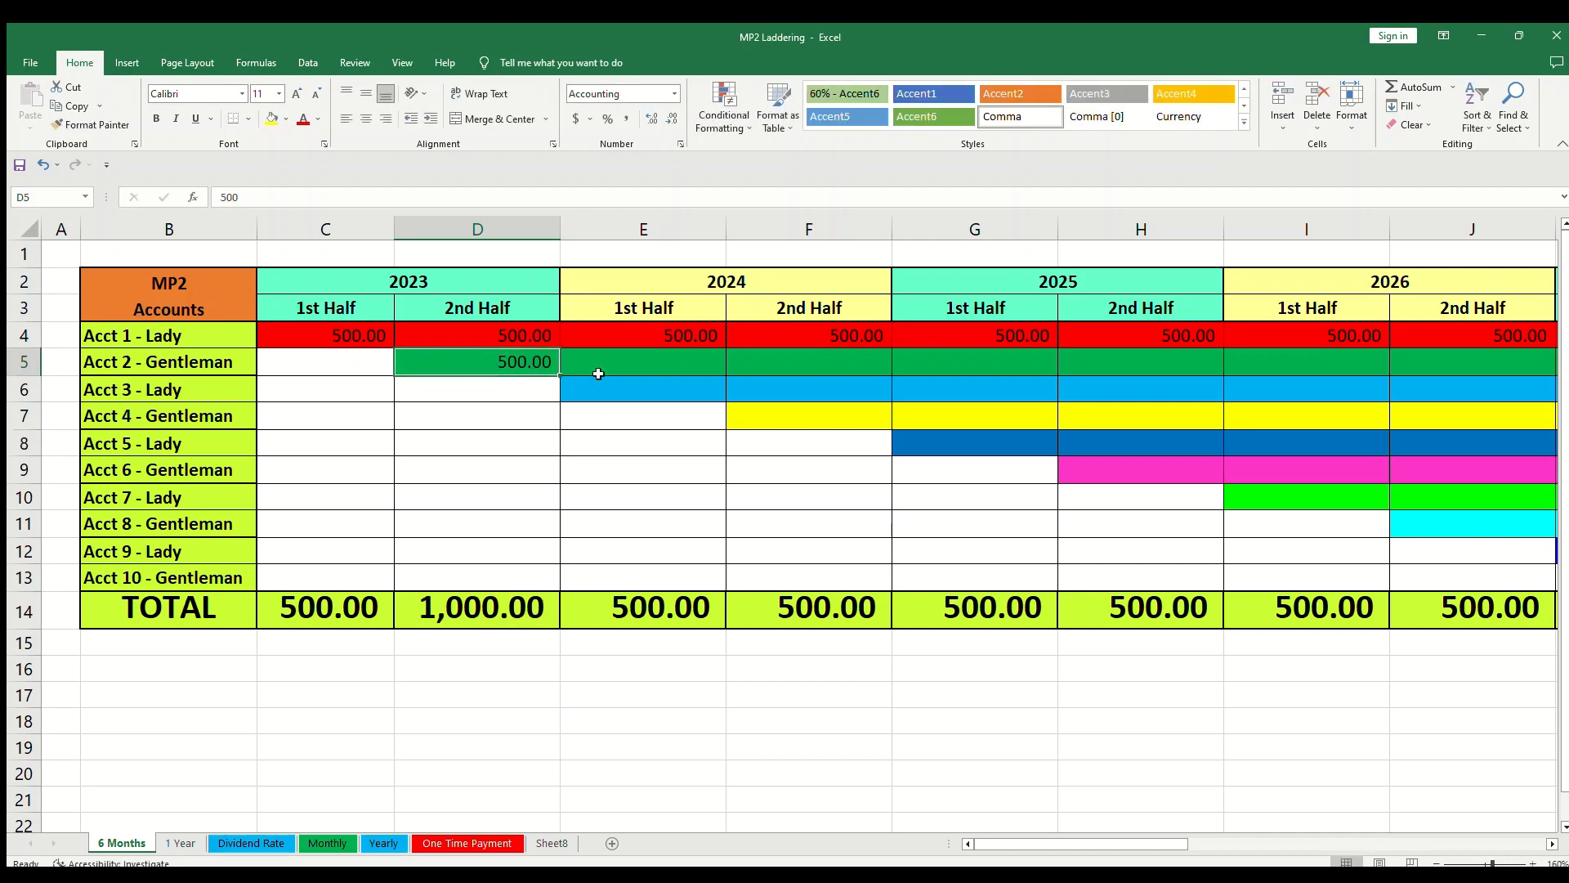
{"action": "key", "text": "ctrl+c"}
{"action": "left_click_drag", "start_coordinate": [605, 364], "coordinate": [1170, 369]}
{"action": "key", "text": "Return"}
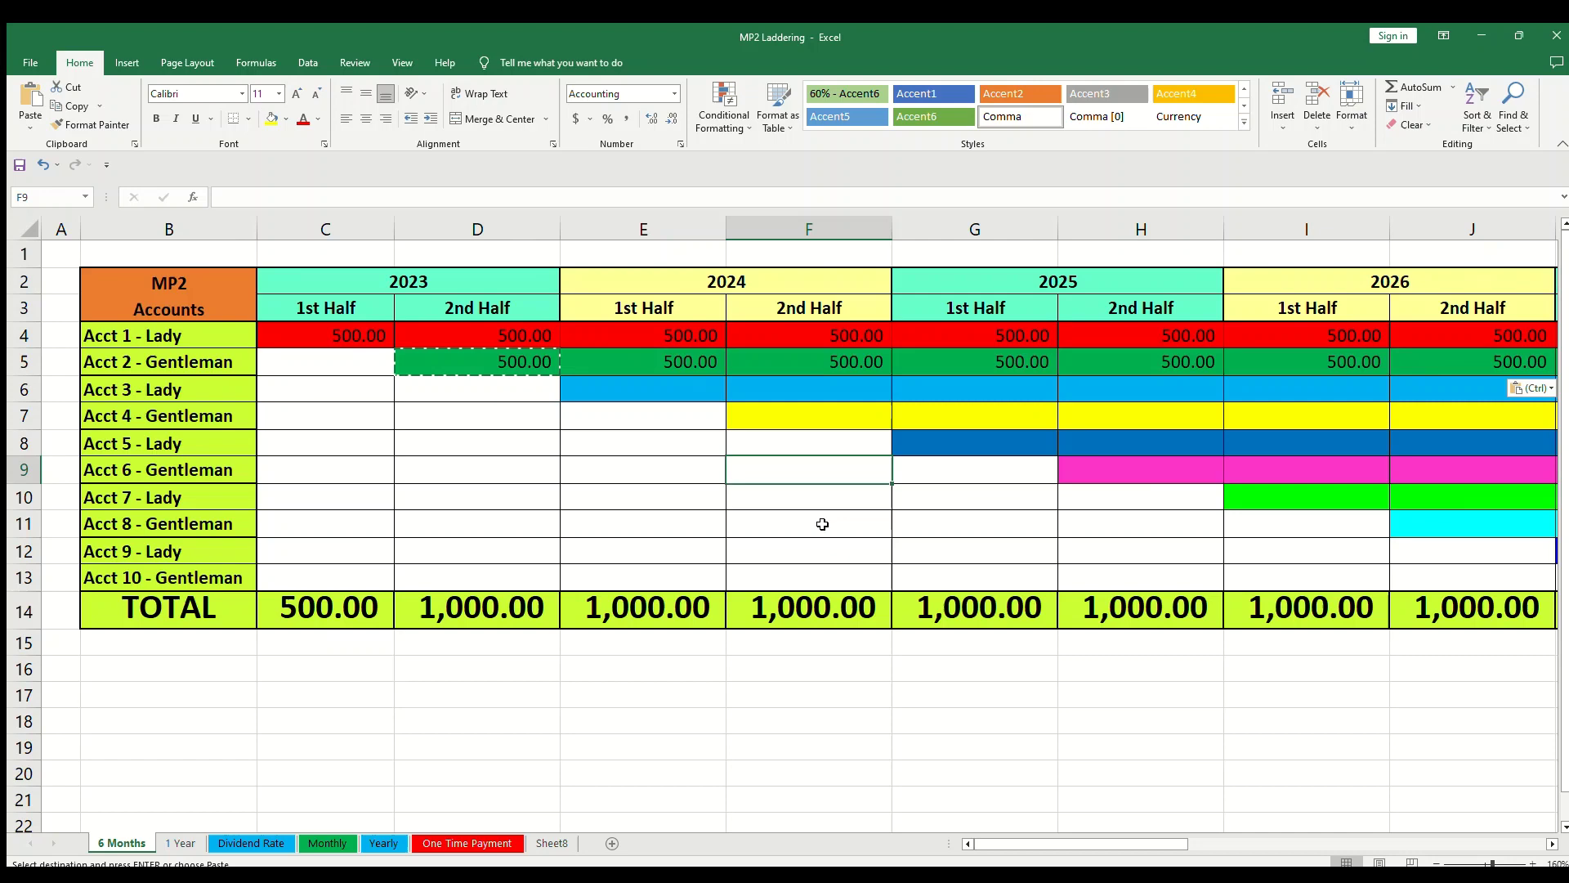
Fill the Acct 3 - Lady row with 500 from the 1st half of 2024 through the 2nd half of 2029
{"action": "left_click", "coordinate": [608, 390]}
{"action": "type", "text": "500"}
{"action": "key", "text": "Return"}
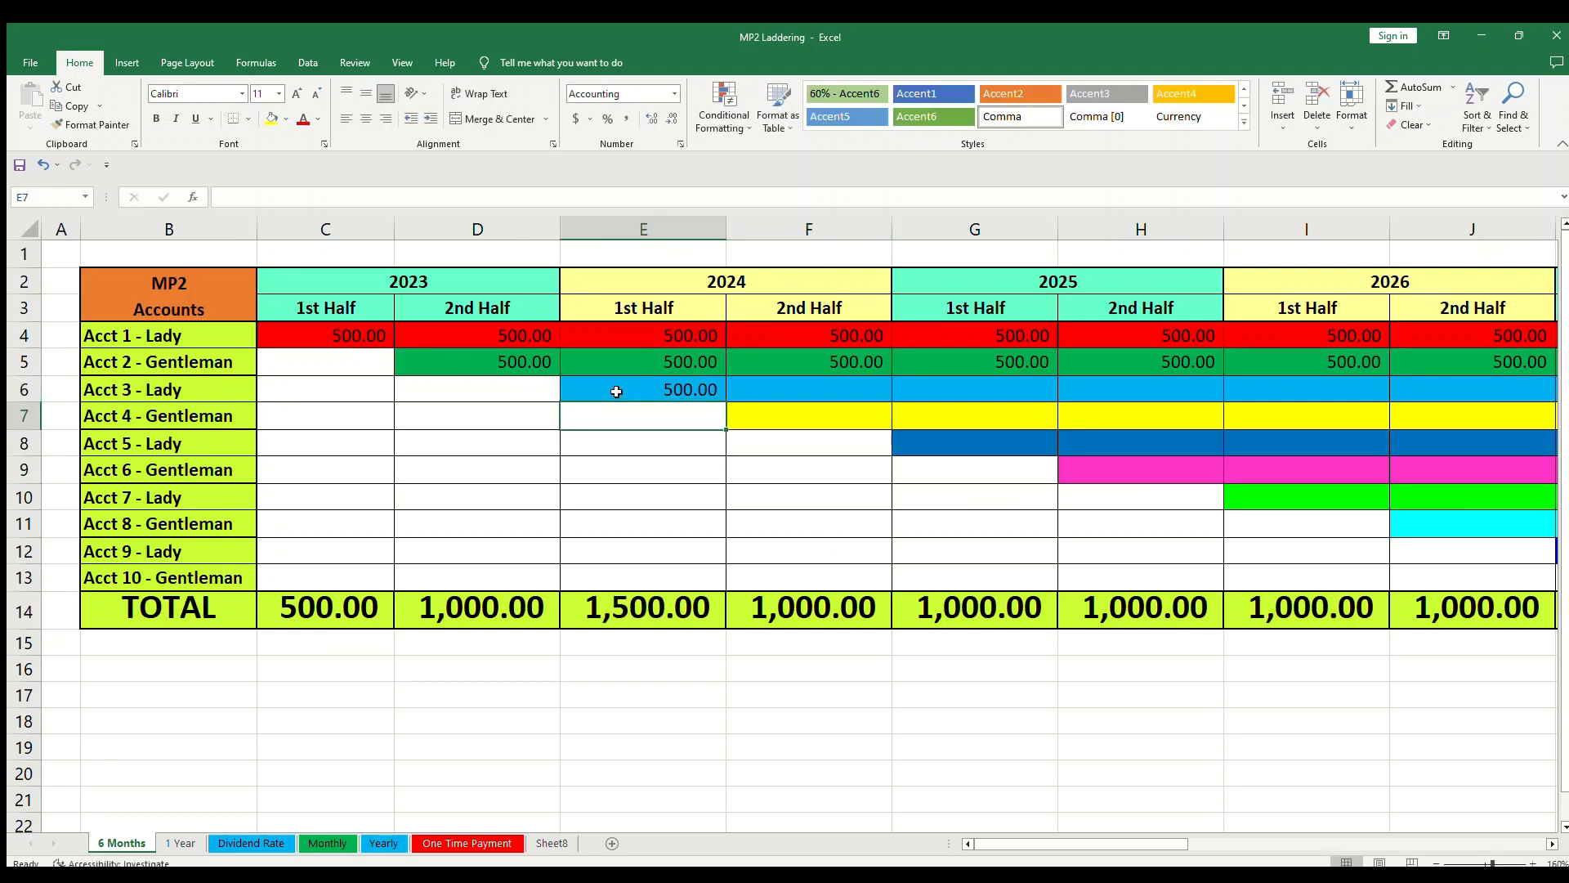
{"action": "left_click", "coordinate": [618, 394]}
{"action": "key", "text": "ctrl+c"}
{"action": "left_click_drag", "start_coordinate": [744, 392], "coordinate": [1296, 392]}
{"action": "key", "text": "Return"}
Fill the Acct 4 - Gentleman row with 500 from the 2nd half of 2024 through the 1st half of 2030
{"action": "left_click", "coordinate": [724, 414]}
{"action": "left_click", "coordinate": [802, 415]}
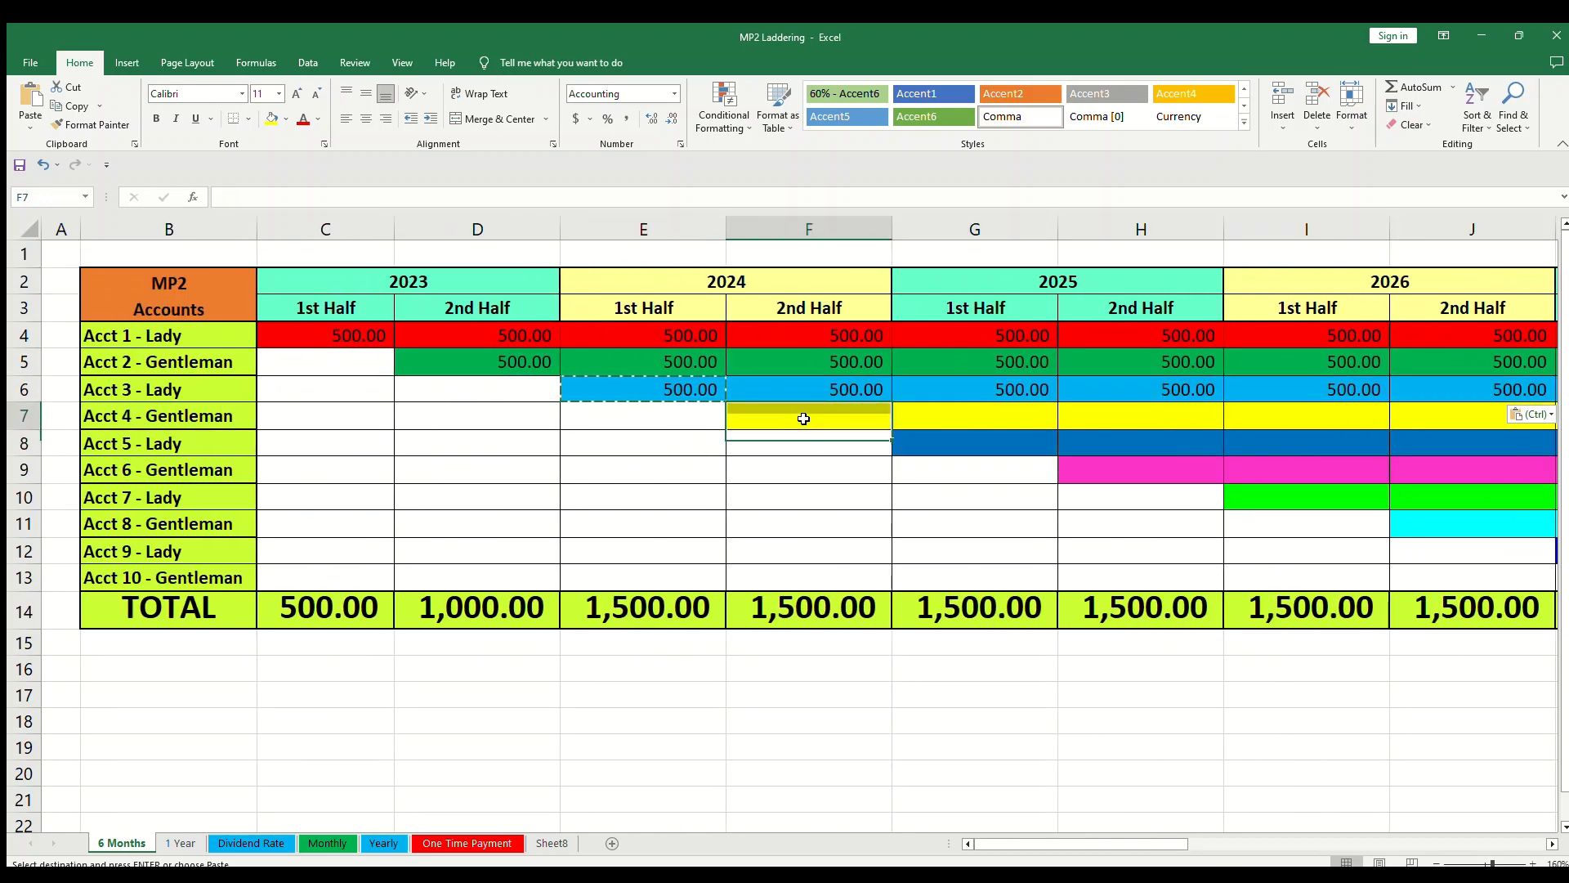
{"action": "type", "text": "5"}
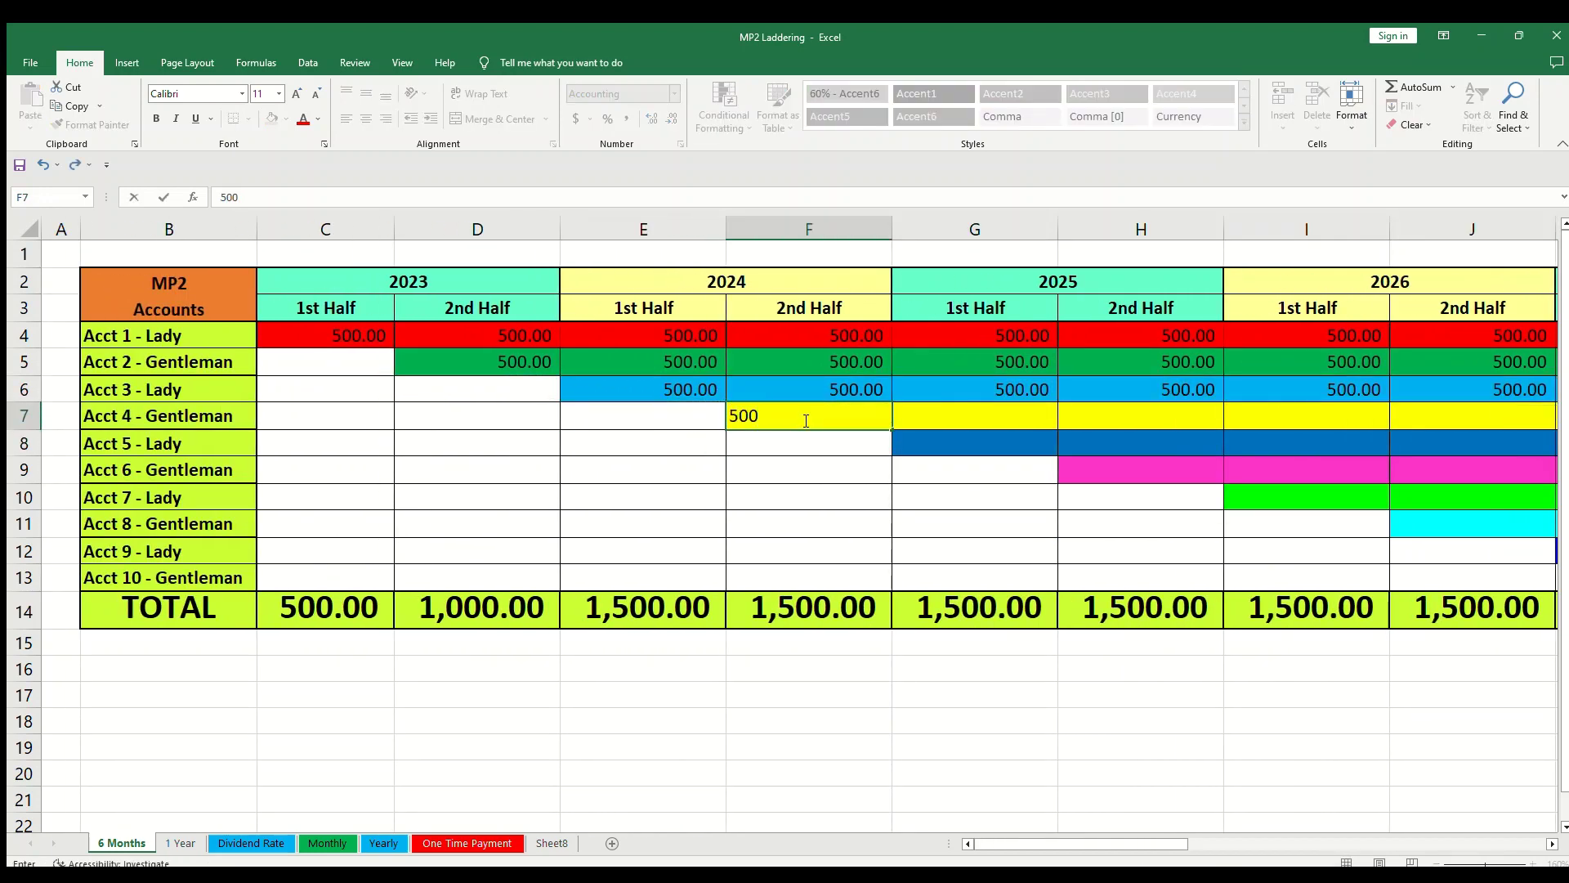
{"action": "type", "text": "00"}
{"action": "key", "text": "Return"}
{"action": "left_click", "coordinate": [805, 415]}
{"action": "key", "text": "ctrl+c"}
{"action": "left_click_drag", "start_coordinate": [915, 417], "coordinate": [1481, 421]}
{"action": "key", "text": "ctrl+v"}
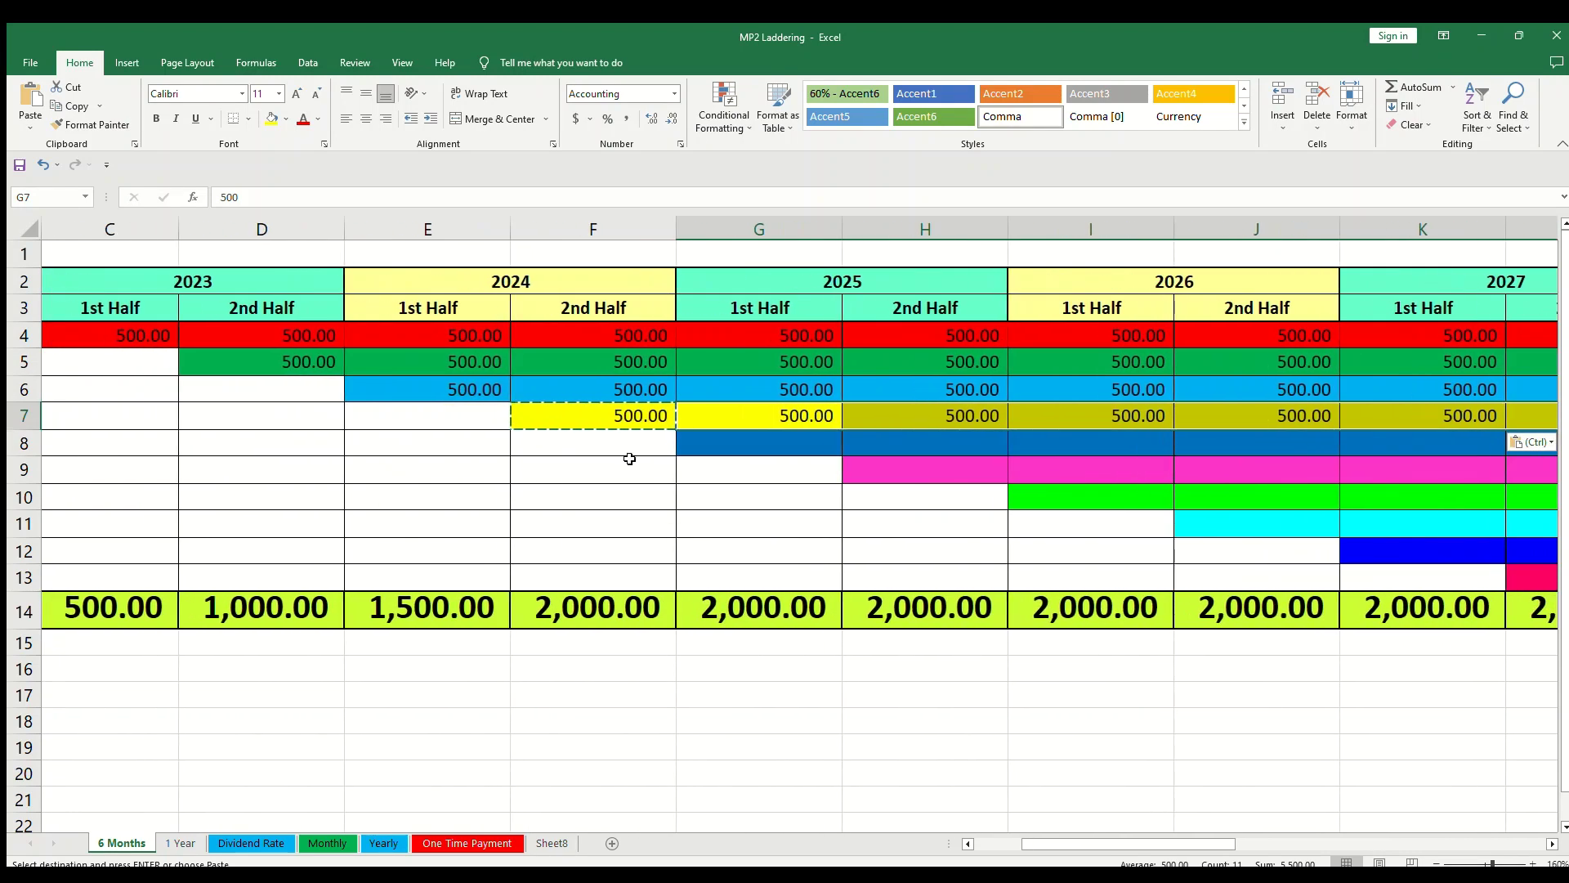
Fill the Acct 5 - Lady row with 500 from the 1st half of 2025 through the 2nd half of 2030
{"action": "left_click", "coordinate": [760, 447]}
{"action": "type", "text": "5"}
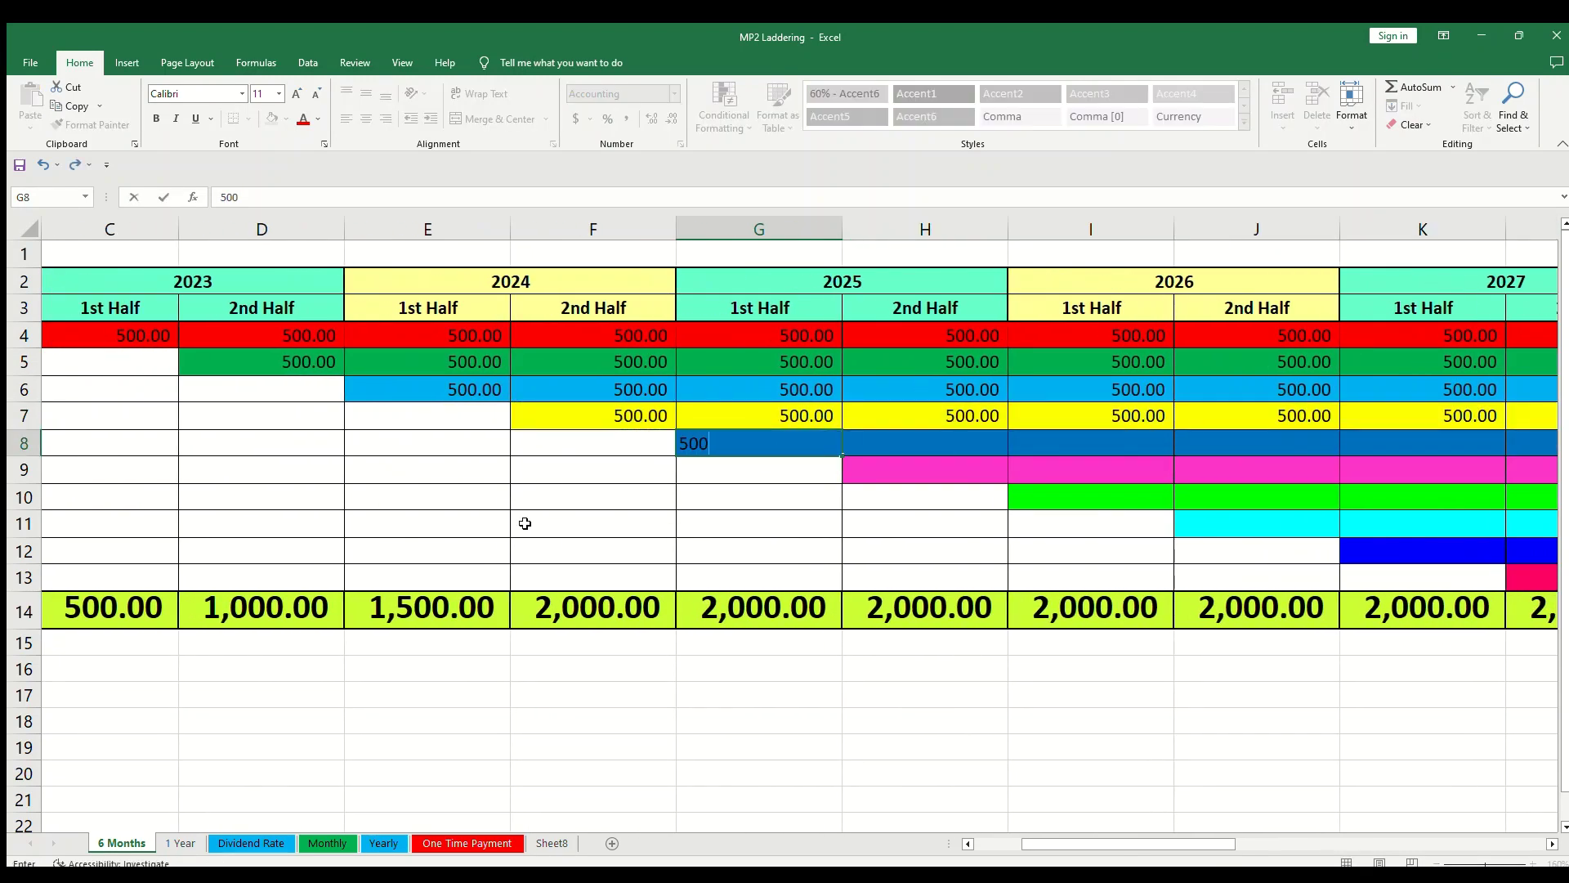
{"action": "type", "text": "00"}
{"action": "key", "text": "Return"}
{"action": "key", "text": "Up"}
{"action": "key", "text": "ctrl+c"}
{"action": "key", "text": "Right"}
{"action": "key", "text": "shift+Right"}
{"action": "key", "text": "shift+Right"}
{"action": "key", "text": "shift+Right"}
{"action": "key", "text": "shift+Right"}
{"action": "key", "text": "shift+Right"}
{"action": "key", "text": "shift+Right"}
{"action": "key", "text": "shift+Right"}
{"action": "key", "text": "shift+Right"}
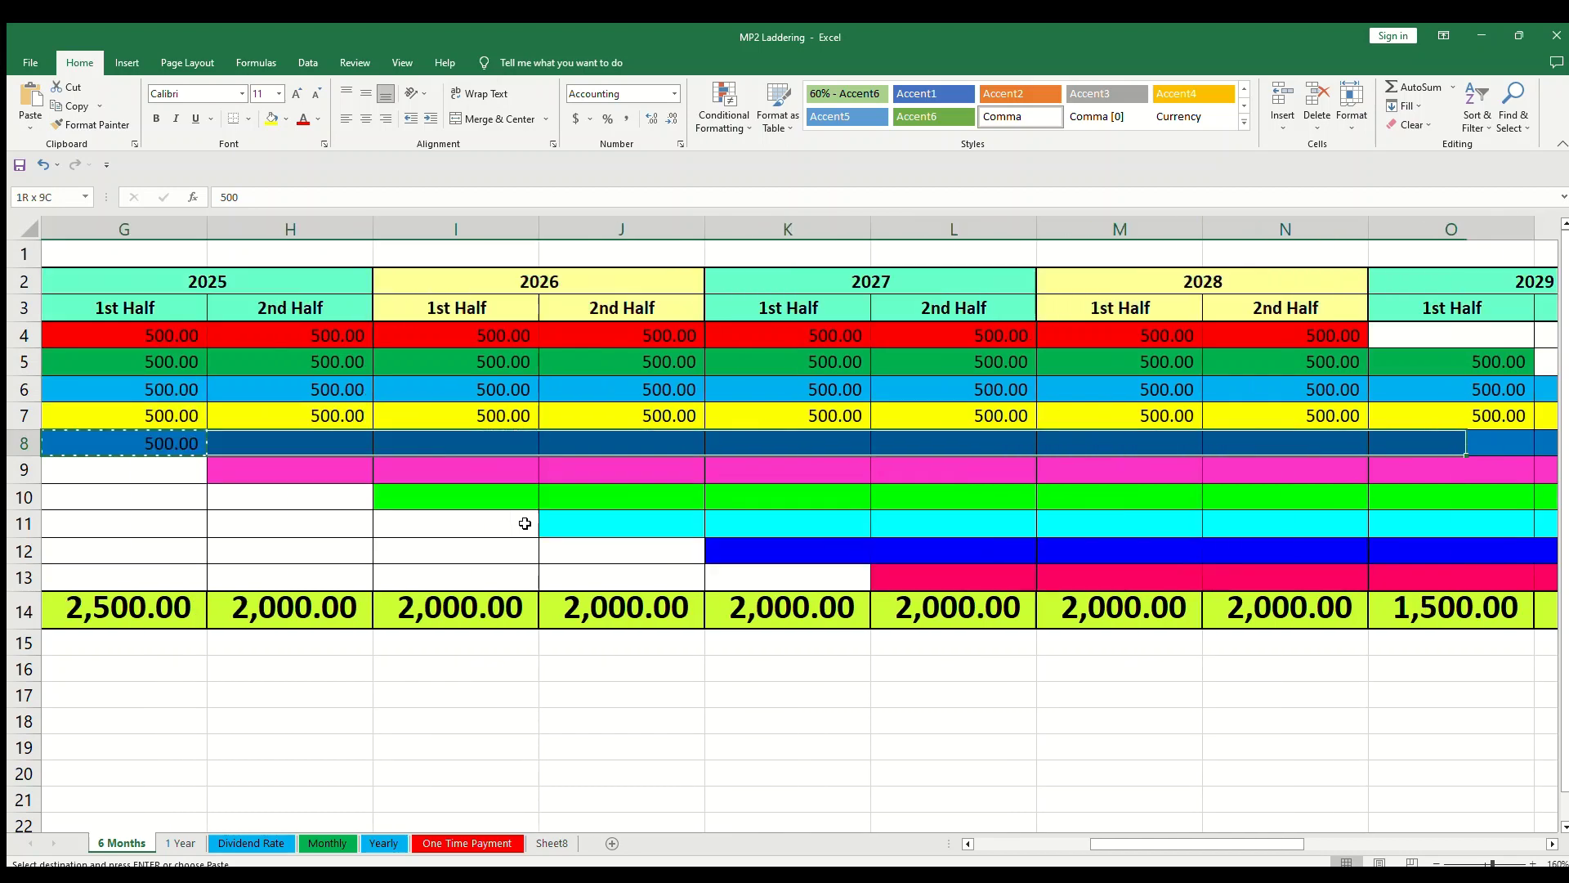
{"action": "key", "text": "shift+Right"}
{"action": "key", "text": "shift+Right"}
{"action": "key", "text": "shift+Right"}
{"action": "key", "text": "shift+Right"}
{"action": "key", "text": "shift+Right"}
{"action": "key", "text": "shift+Right"}
{"action": "key", "text": "shift+Right"}
{"action": "key", "text": "shift+Right"}
{"action": "key", "text": "shift+Left"}
{"action": "key", "text": "shift+Left"}
{"action": "key", "text": "shift+Left"}
{"action": "key", "text": "shift+Left"}
{"action": "key", "text": "shift+Left"}
{"action": "key", "text": "shift+Left"}
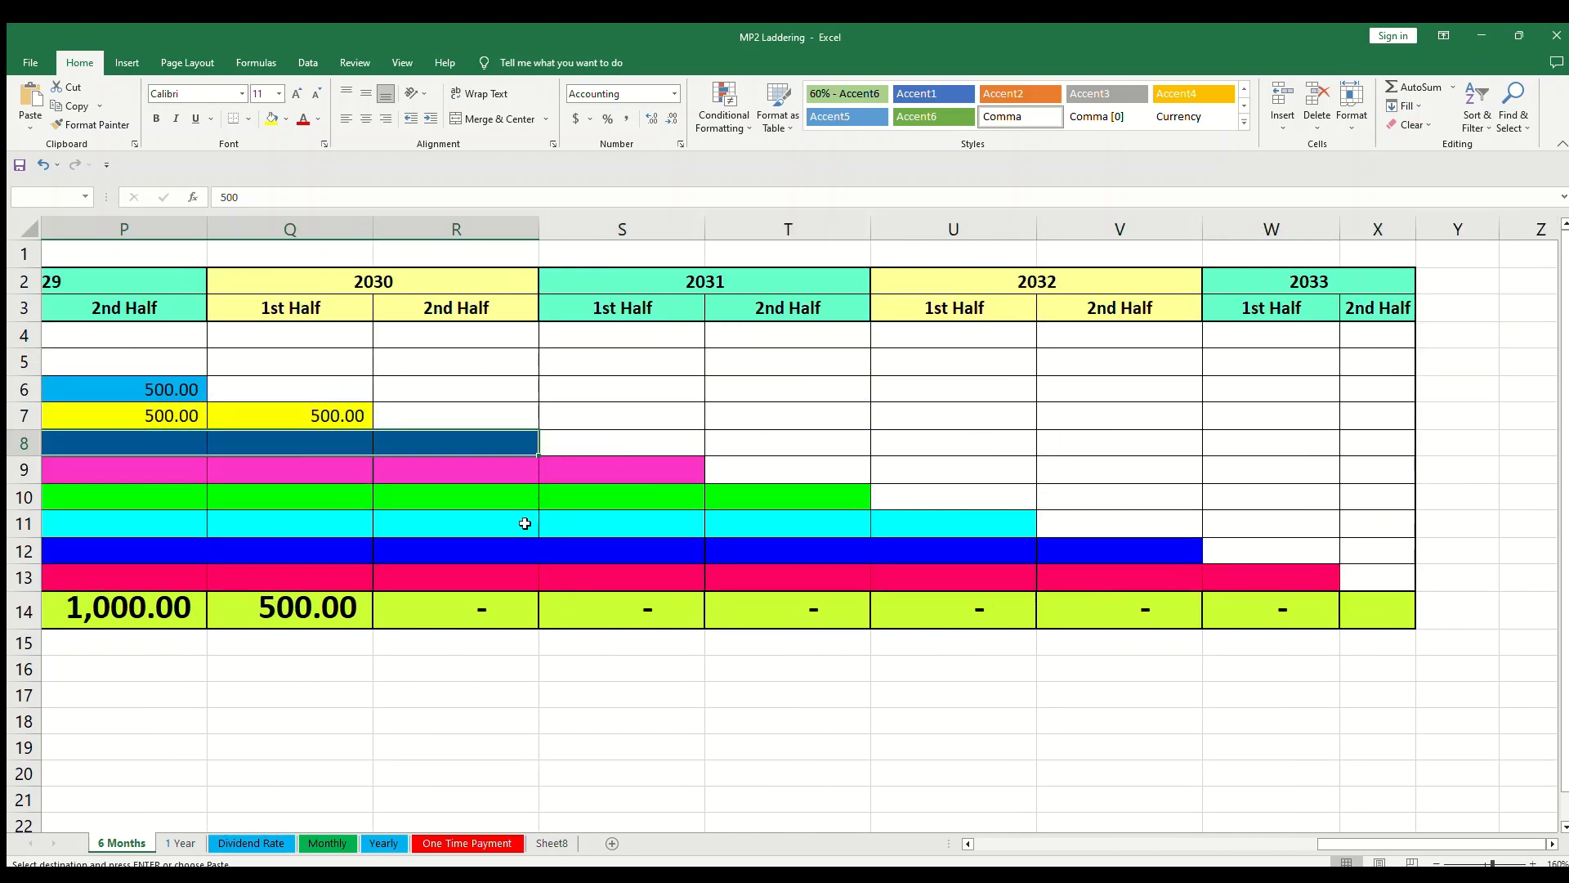
{"action": "key", "text": "ctrl+v"}
Fill the Acct 6 - Gentleman row with 500 from the 2nd half of 2025 through the 1st half of 2031
{"action": "left_click", "coordinate": [935, 460]}
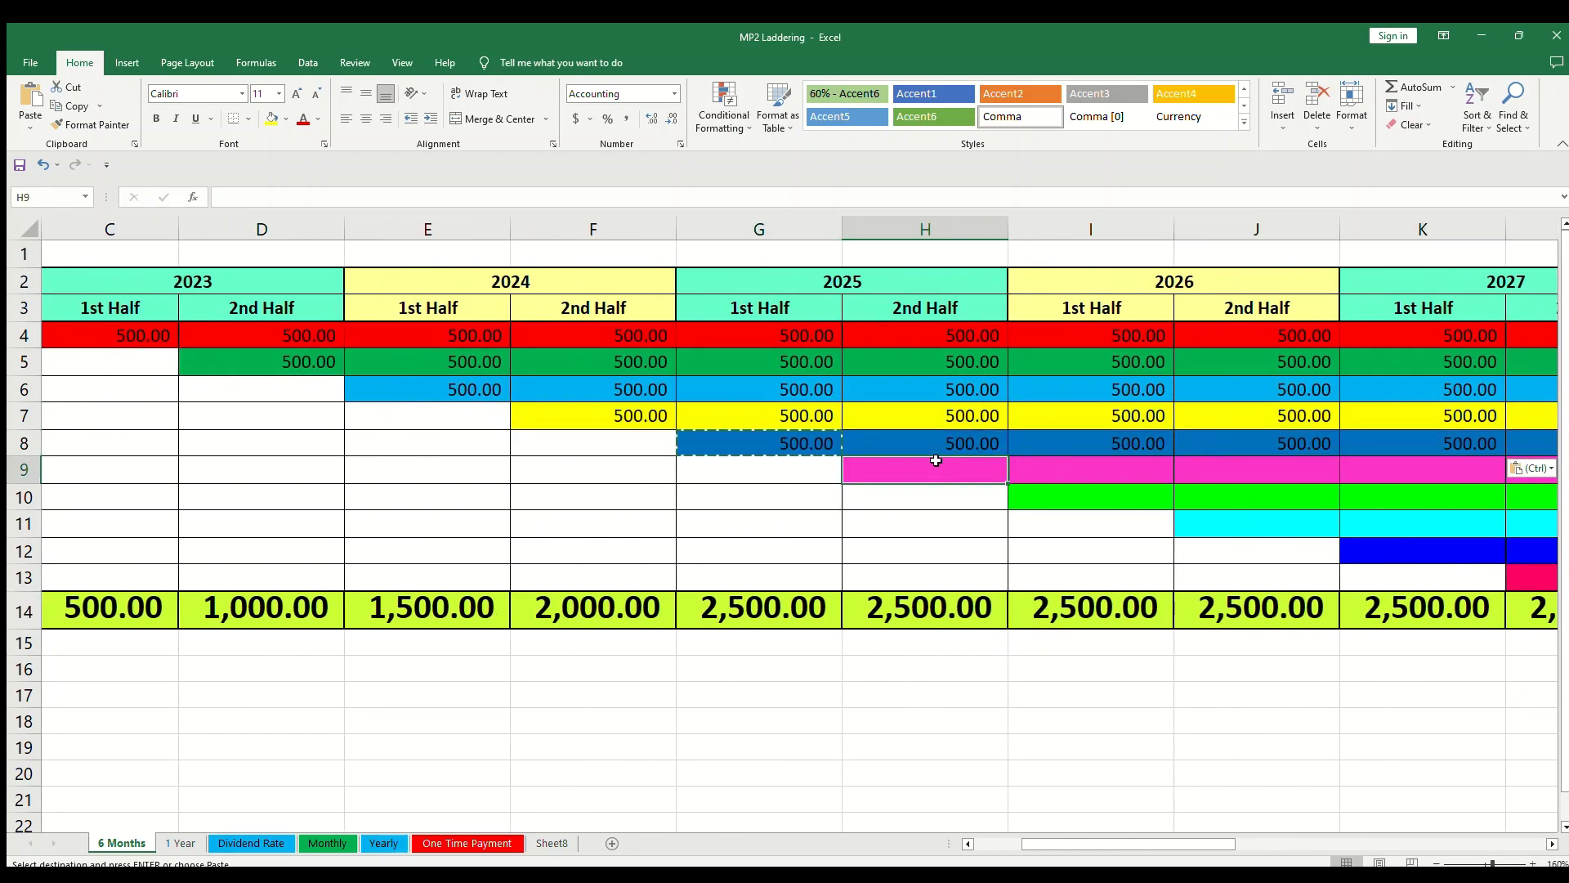
{"action": "type", "text": "500"}
{"action": "key", "text": "Return"}
{"action": "key", "text": "Up"}
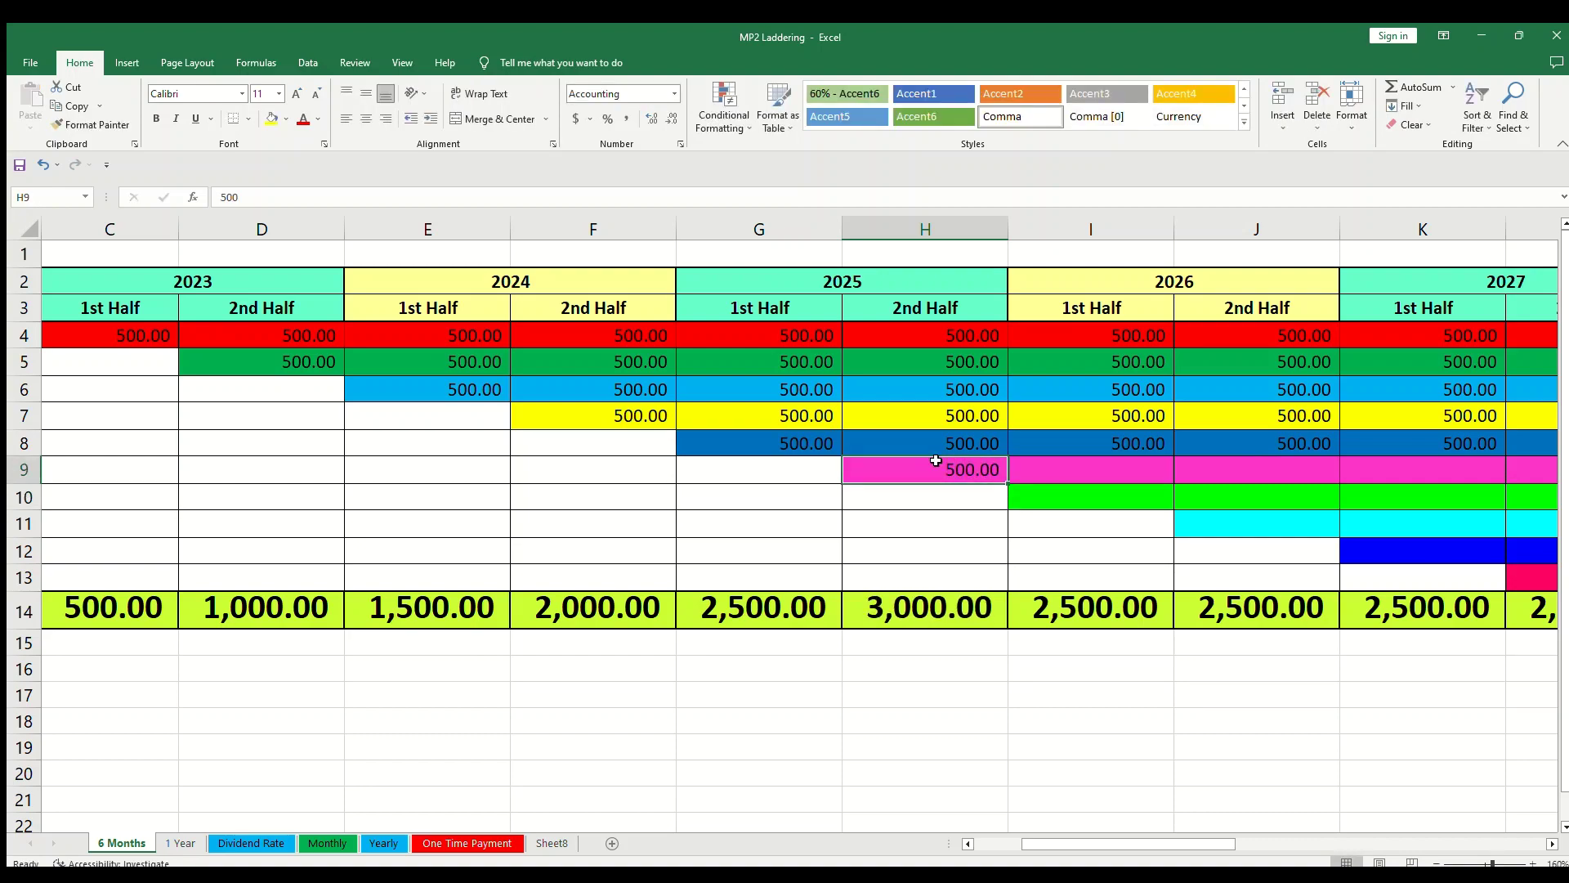
{"action": "key", "text": "ctrl+c"}
{"action": "key", "text": "shift+Right"}
{"action": "key", "text": "shift+Right"}
{"action": "key", "text": "shift+Right"}
{"action": "key", "text": "shift+Right"}
{"action": "key", "text": "shift+Right"}
{"action": "key", "text": "shift+Right"}
{"action": "key", "text": "shift+Right"}
{"action": "key", "text": "shift+Right"}
{"action": "key", "text": "shift+Right"}
{"action": "key", "text": "shift+Right"}
{"action": "key", "text": "shift+Right"}
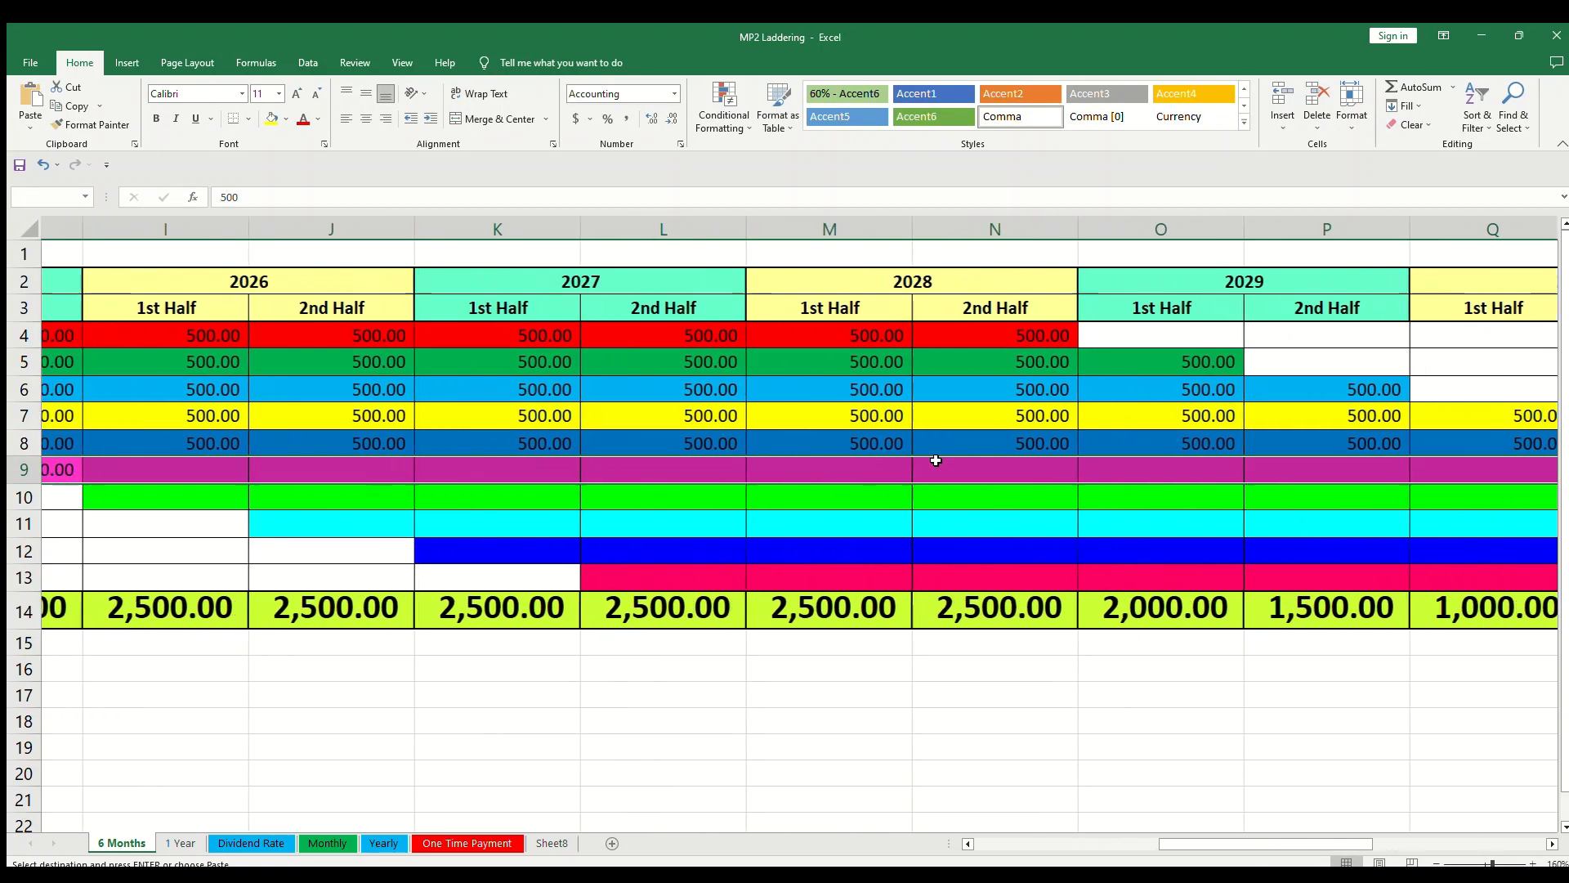
{"action": "key", "text": "ctrl+v"}
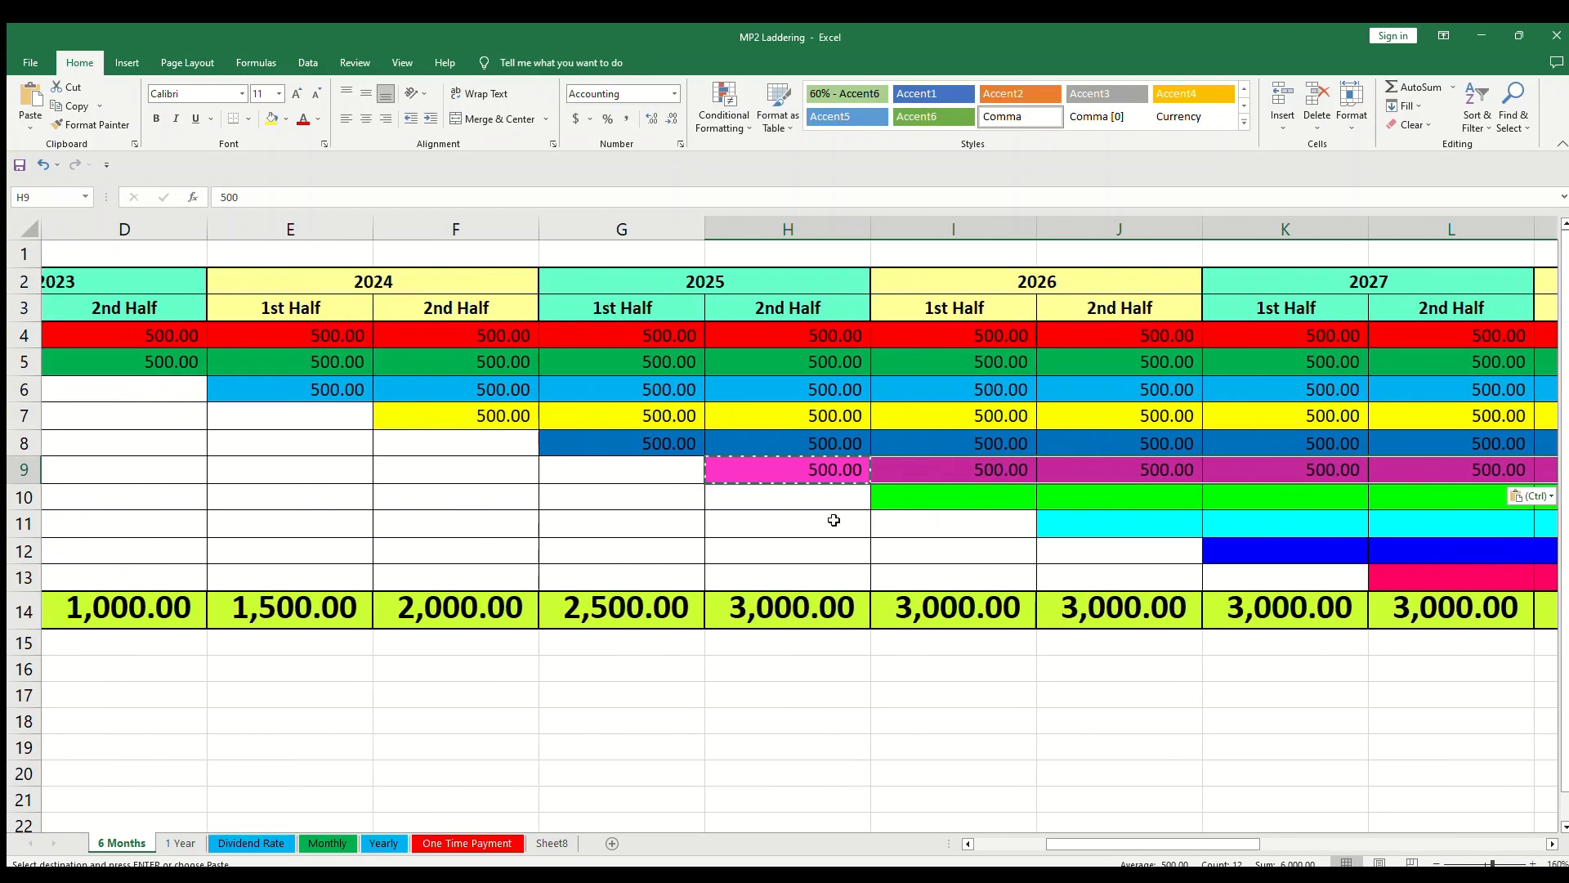
Fill the Acct 7 - Lady row with 500 from the 1st half of 2026 through the 2nd half of 2031
{"action": "left_click", "coordinate": [916, 513]}
{"action": "left_click", "coordinate": [915, 498]}
{"action": "type", "text": "500"}
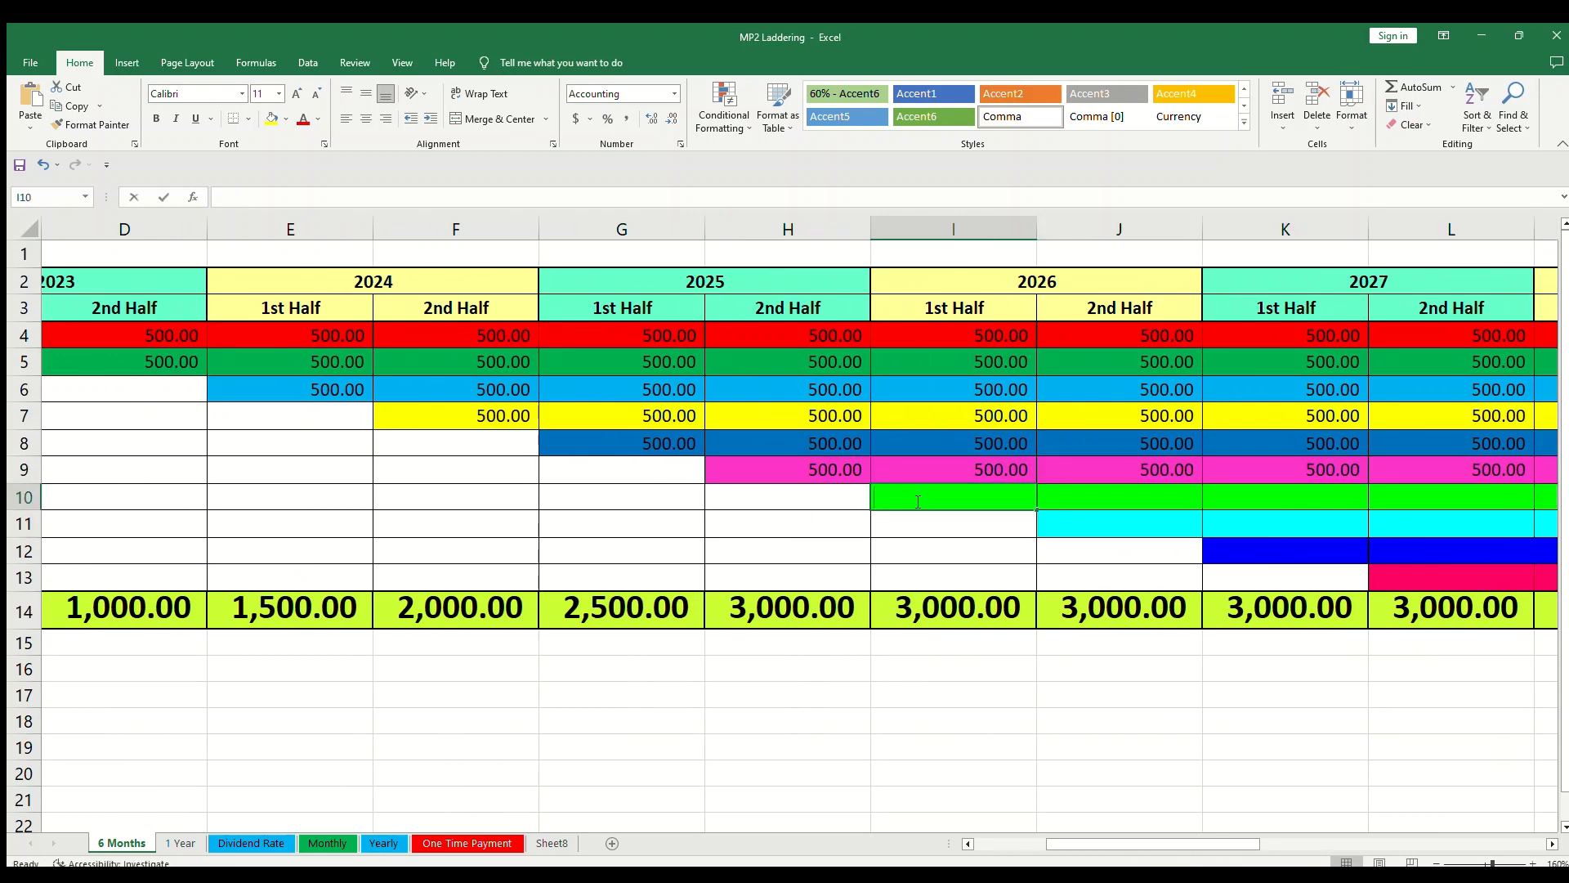
{"action": "key", "text": "ctrl+Return"}
{"action": "key", "text": "ctrl+c"}
{"action": "key", "text": "shift+Right"}
{"action": "key", "text": "shift+Right"}
{"action": "key", "text": "shift+Right"}
{"action": "key", "text": "shift+Right"}
{"action": "key", "text": "shift+Right"}
{"action": "key", "text": "shift+Right"}
{"action": "key", "text": "shift+Right"}
{"action": "key", "text": "shift+Right"}
{"action": "key", "text": "shift+Right"}
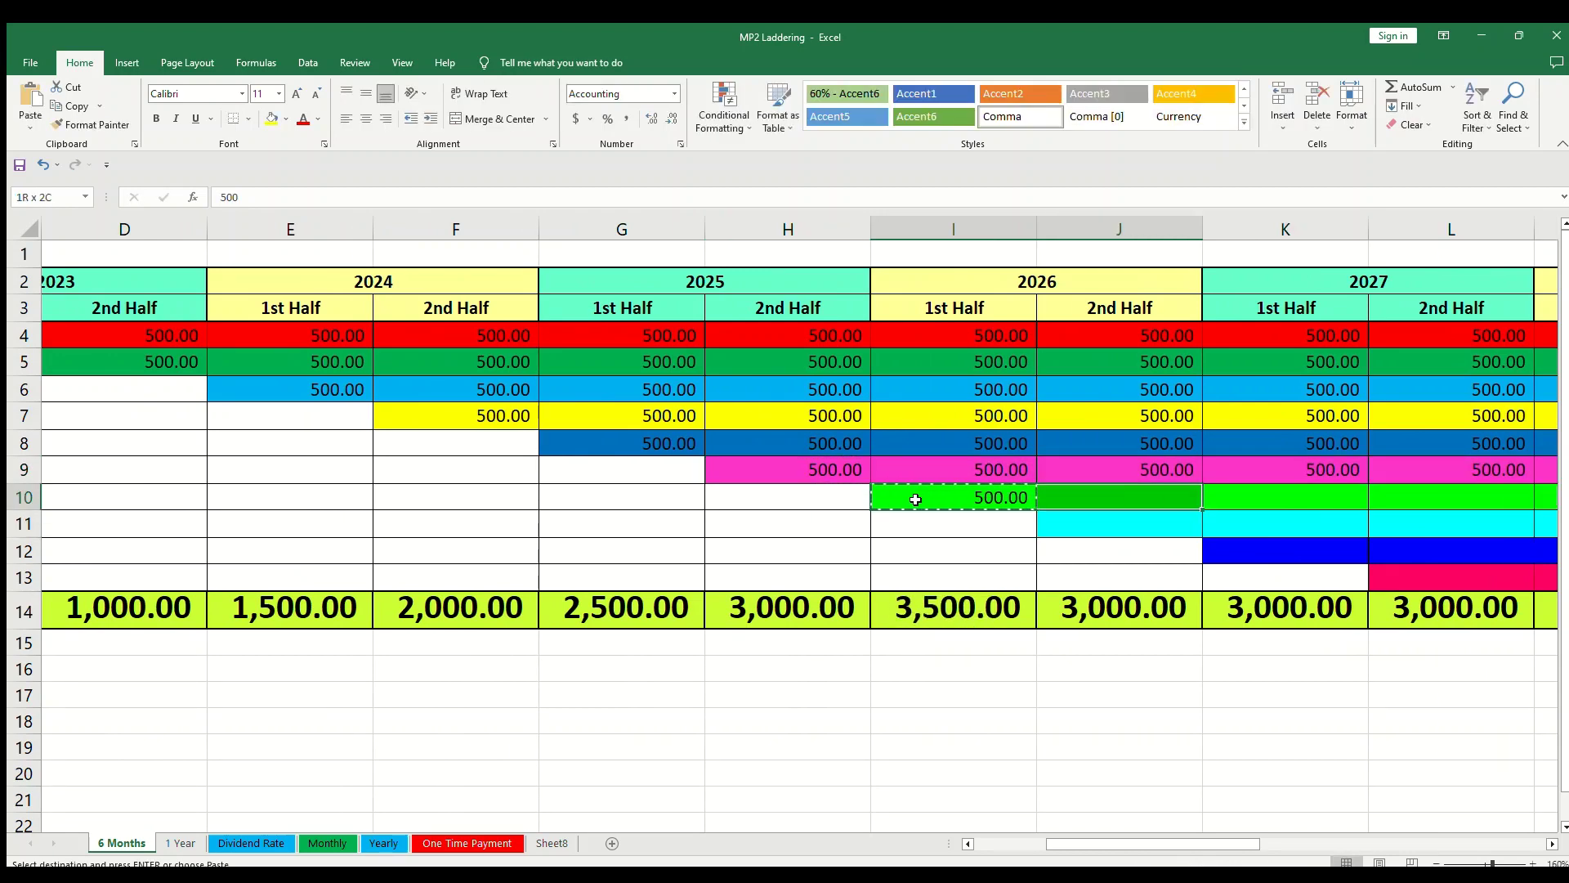
{"action": "key", "text": "shift+Right"}
{"action": "key", "text": "shift+Right"}
{"action": "key", "text": "ctrl+v"}
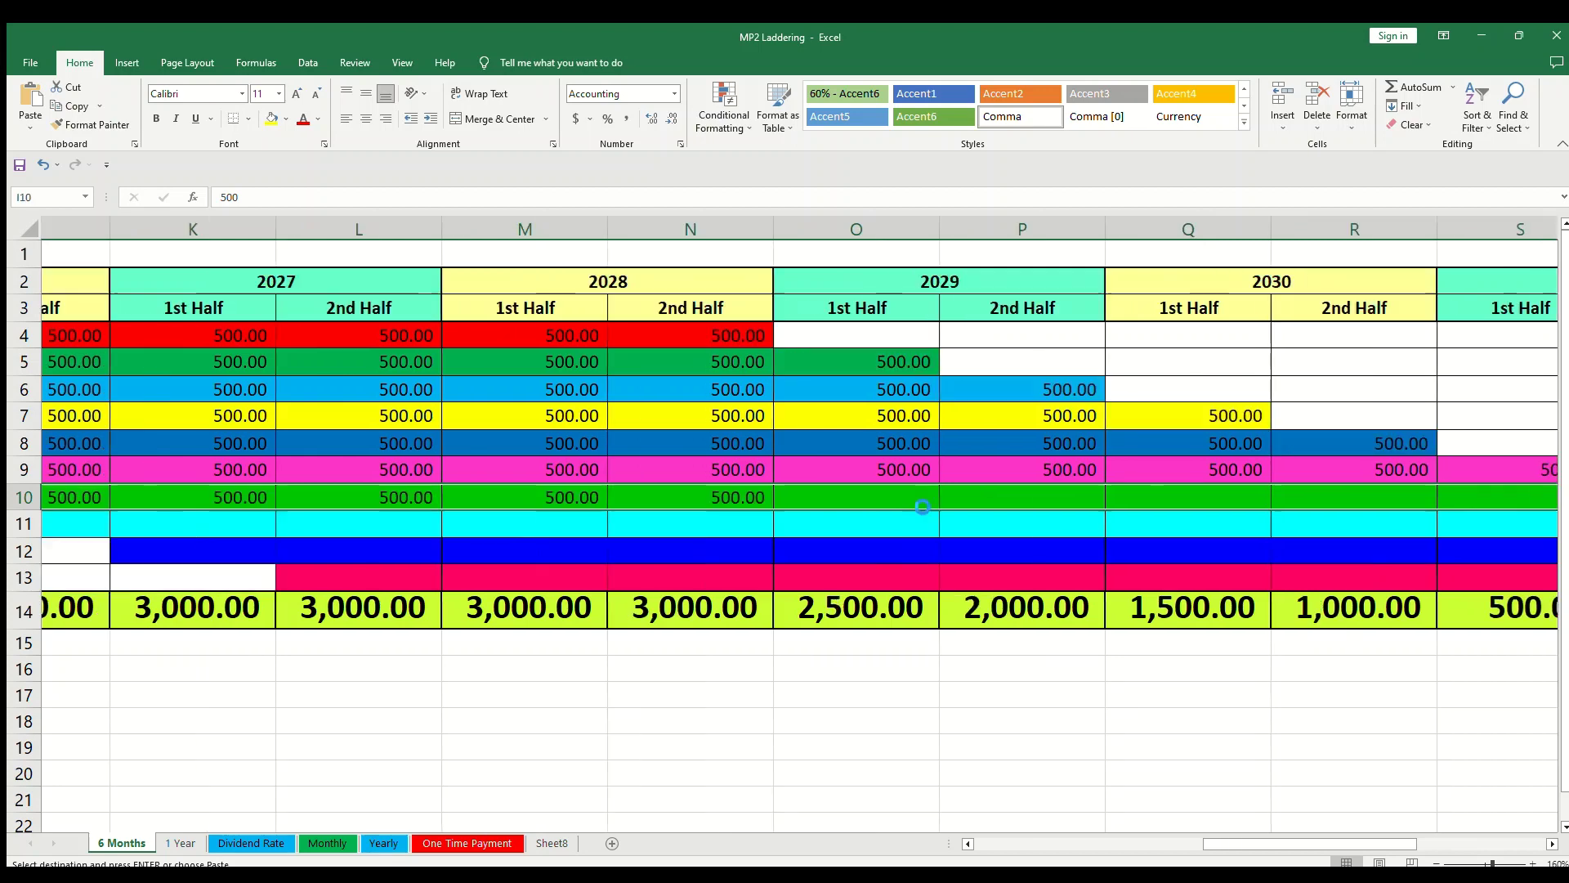
Fill the Acct 8 - Gentleman row with 500 from the 2nd half of 2026 through the 1st half of 2032
{"action": "left_click", "coordinate": [941, 533]}
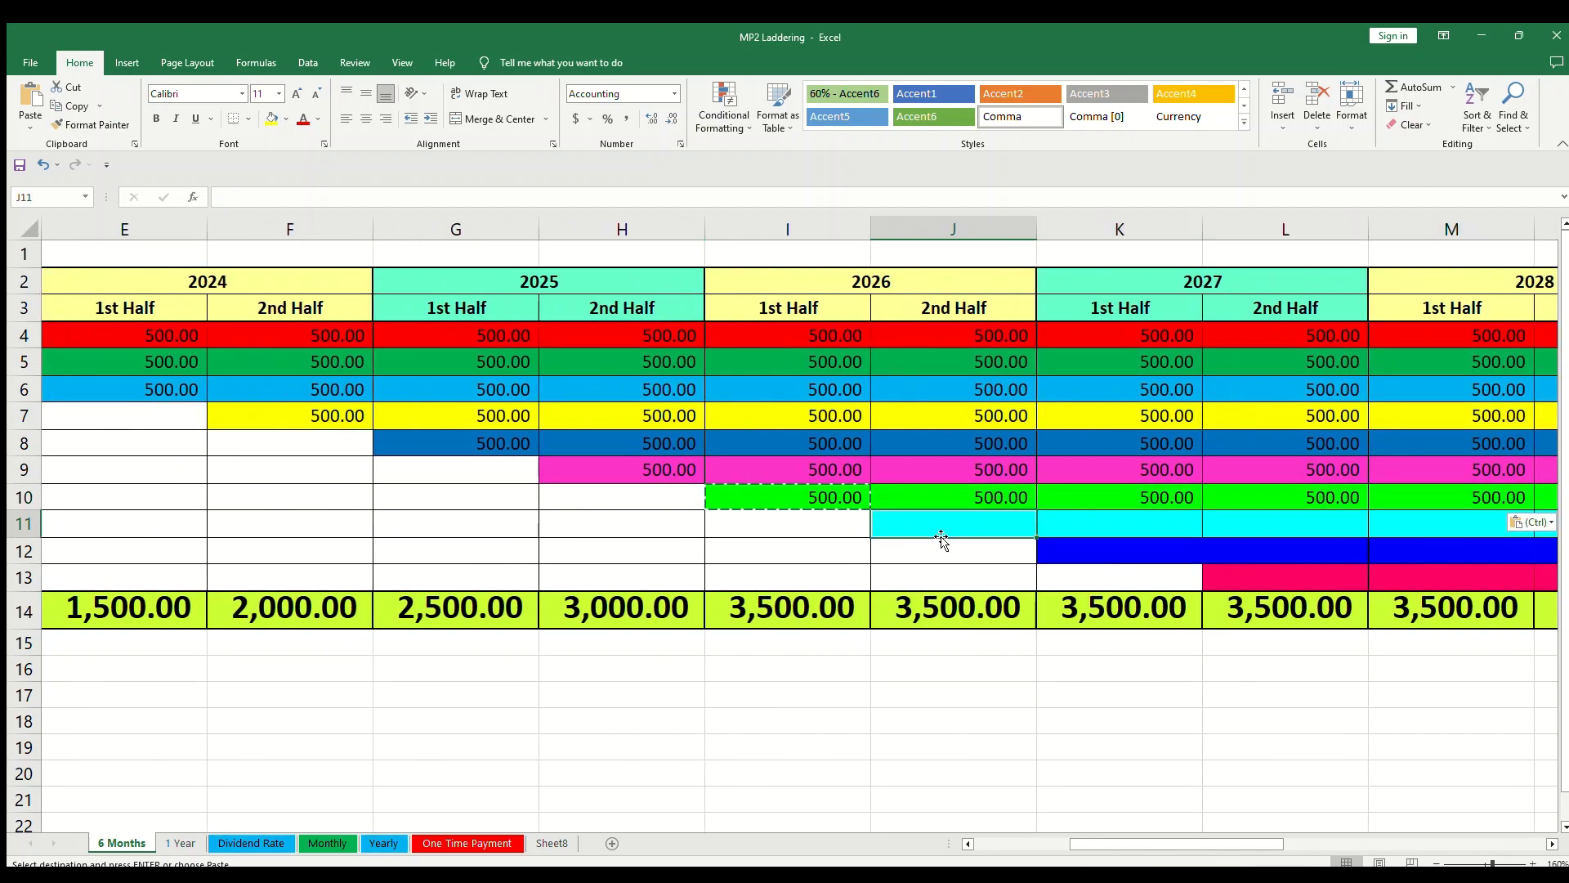
{"action": "type", "text": "500"}
{"action": "key", "text": "ctrl+Return"}
{"action": "key", "text": "ctrl+c"}
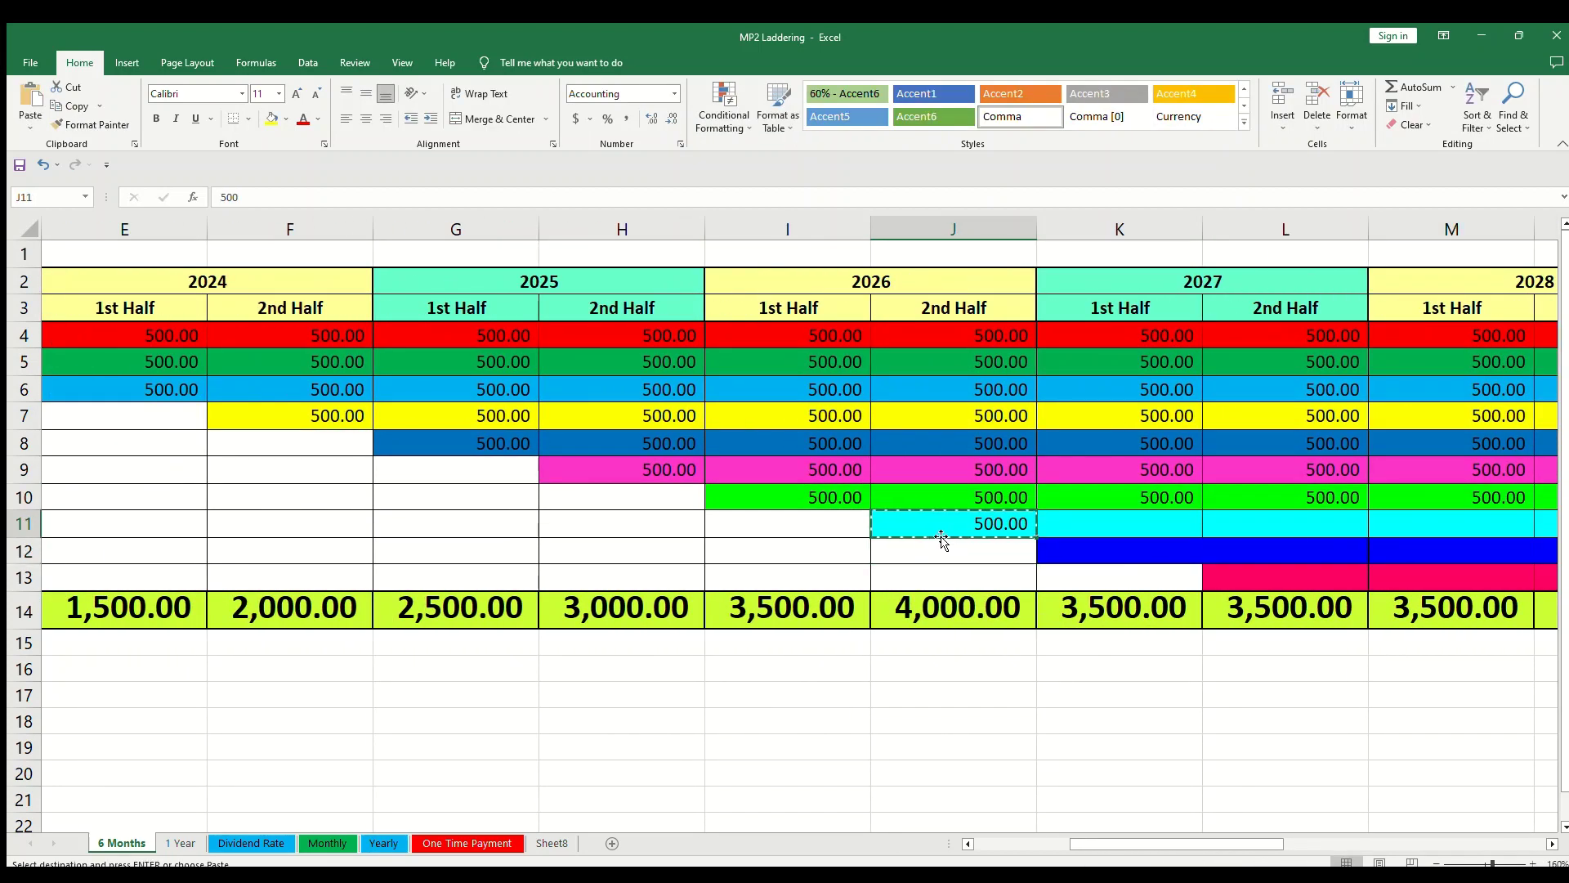
{"action": "key", "text": "shift+Right"}
{"action": "key", "text": "shift+Right"}
{"action": "key", "text": "shift+Right"}
{"action": "key", "text": "shift+Right"}
{"action": "key", "text": "shift+Right"}
{"action": "key", "text": "shift+Right"}
{"action": "key", "text": "shift+Right"}
{"action": "key", "text": "shift+Right"}
{"action": "key", "text": "shift+Right"}
{"action": "key", "text": "shift+Right"}
{"action": "key", "text": "shift+Right"}
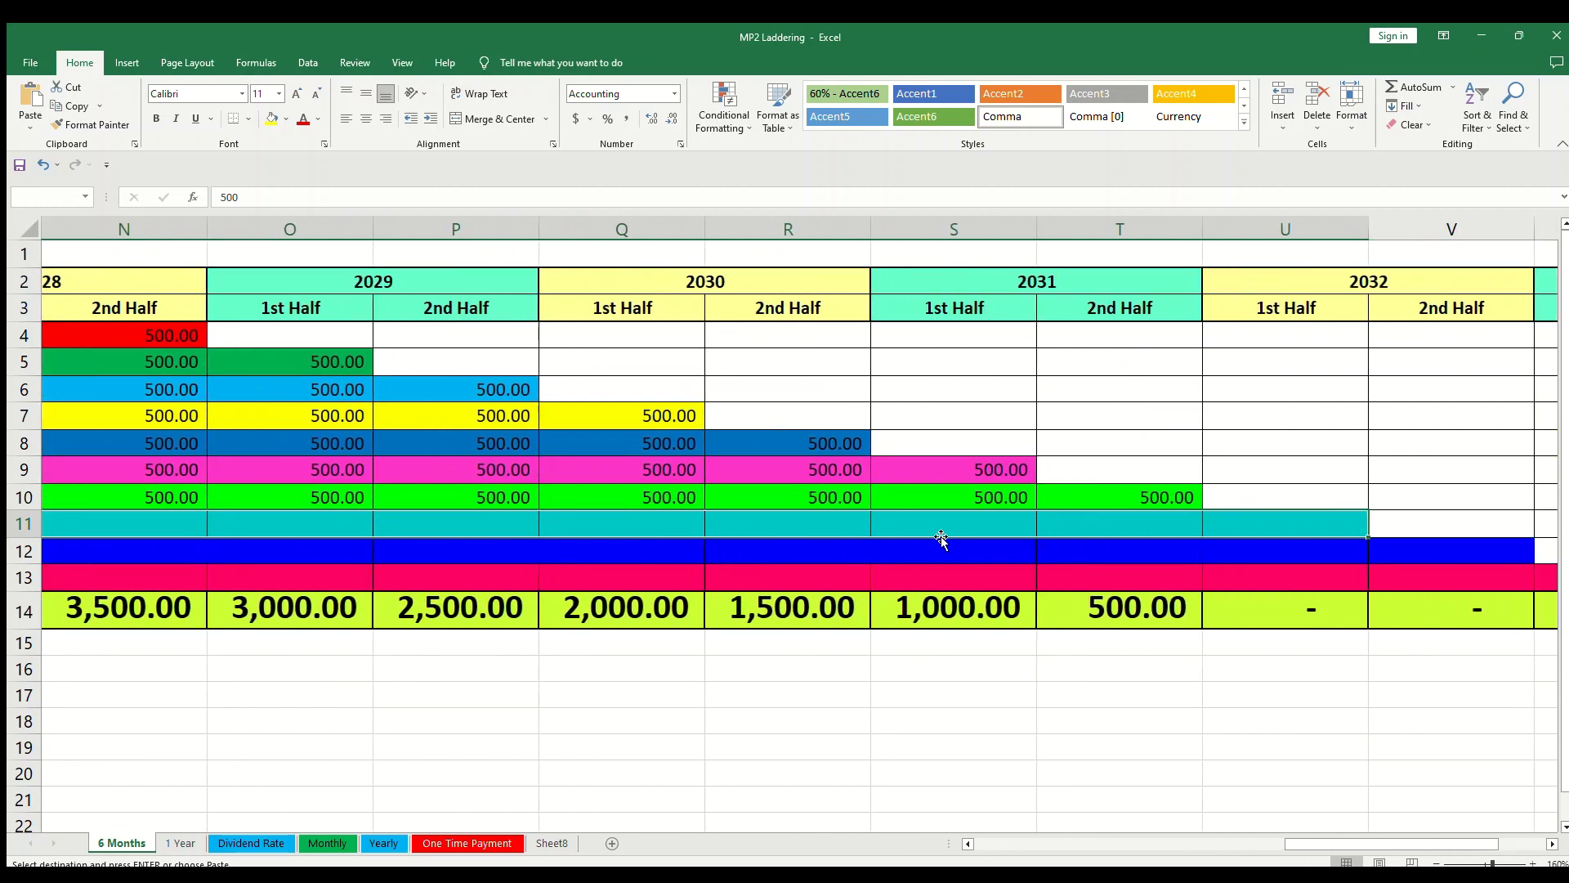
{"action": "key", "text": "ctrl+v"}
Fill the Acct 9 - Lady row with 500 from the 1st half of 2027 through the 2nd half of 2032
{"action": "left_click", "coordinate": [934, 564]}
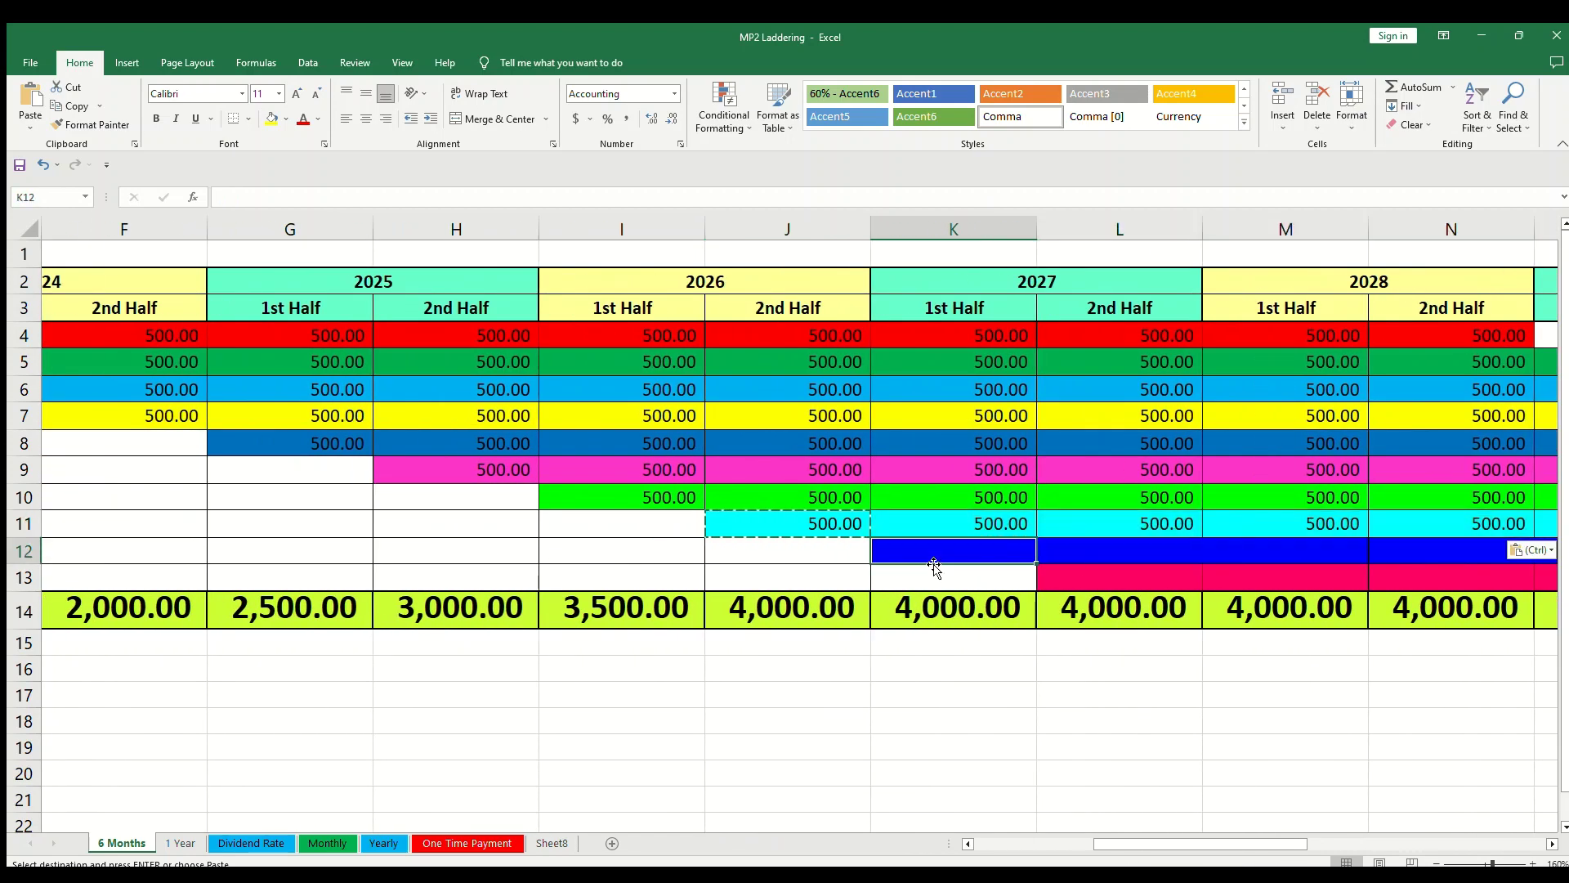
{"action": "type", "text": "50"}
{"action": "key", "text": "ctrl+Return"}
{"action": "type", "text": "50"}
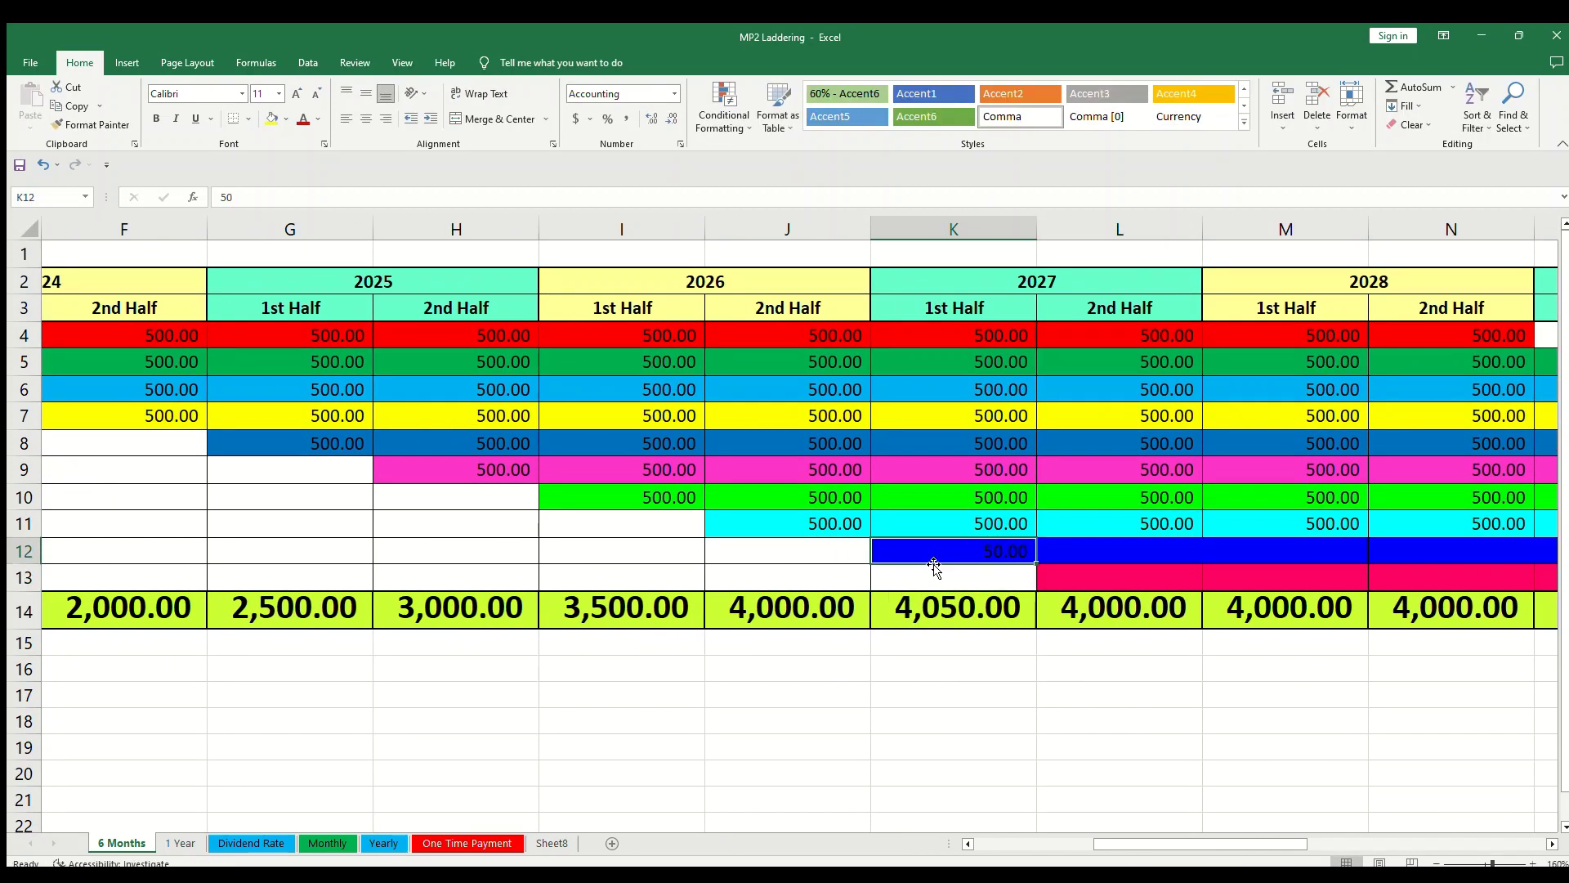
{"action": "type", "text": "0"}
{"action": "key", "text": "ctrl+Return"}
{"action": "key", "text": "ctrl+c"}
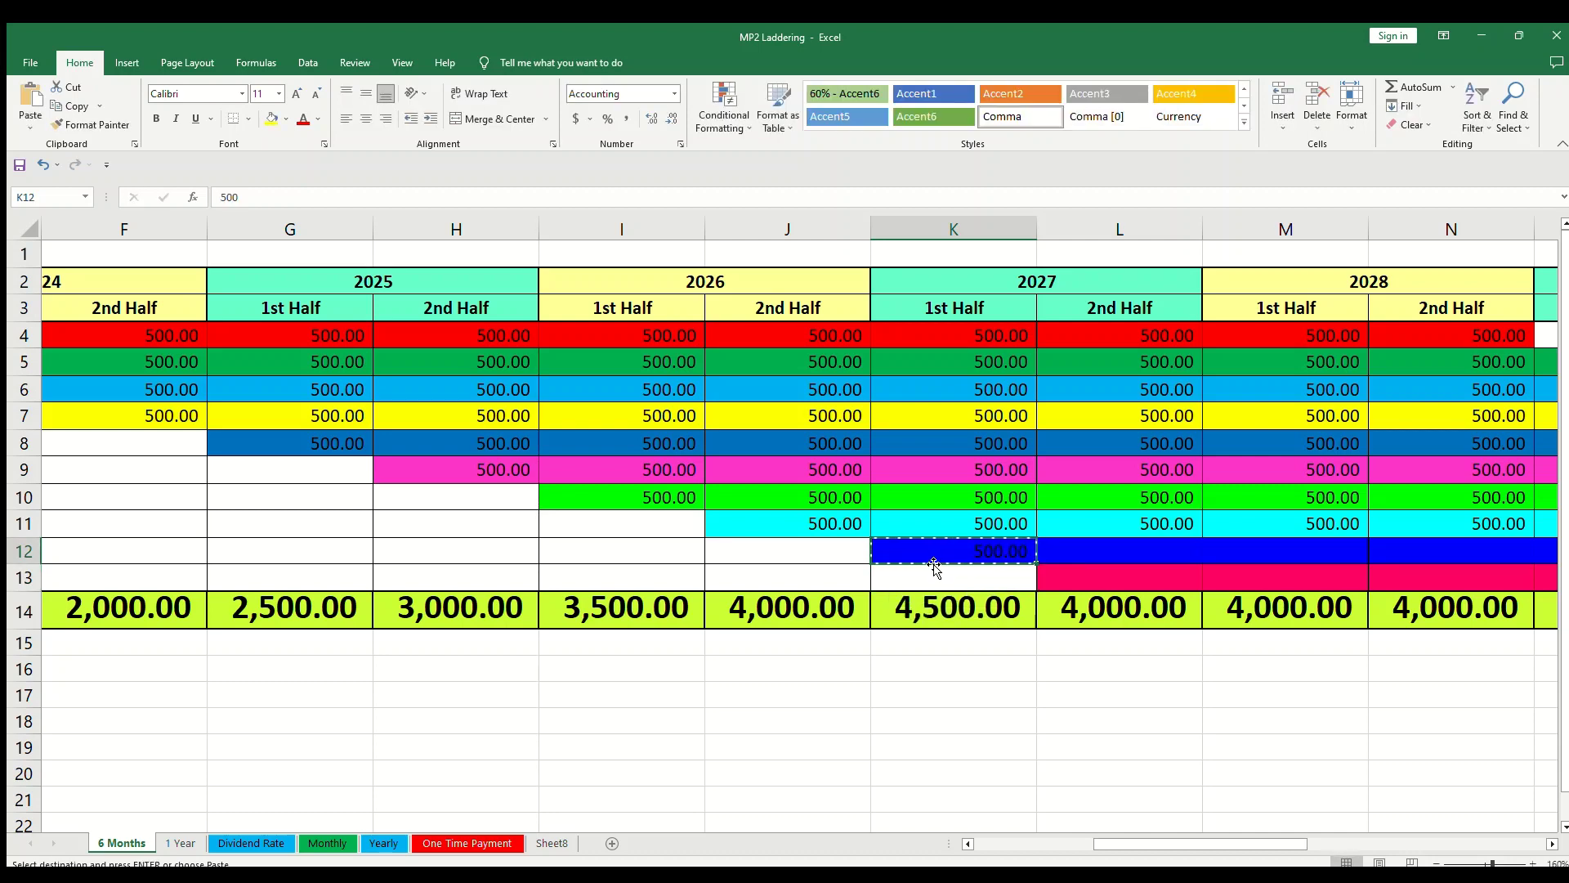
{"action": "key", "text": "shift+Right"}
{"action": "key", "text": "shift+Right"}
{"action": "key", "text": "shift+Right"}
{"action": "key", "text": "shift+Right"}
{"action": "key", "text": "shift+Right"}
{"action": "key", "text": "shift+Right"}
{"action": "key", "text": "shift+Right"}
{"action": "key", "text": "shift+Right"}
{"action": "key", "text": "shift+Right"}
{"action": "key", "text": "shift+Right"}
{"action": "key", "text": "shift+Right"}
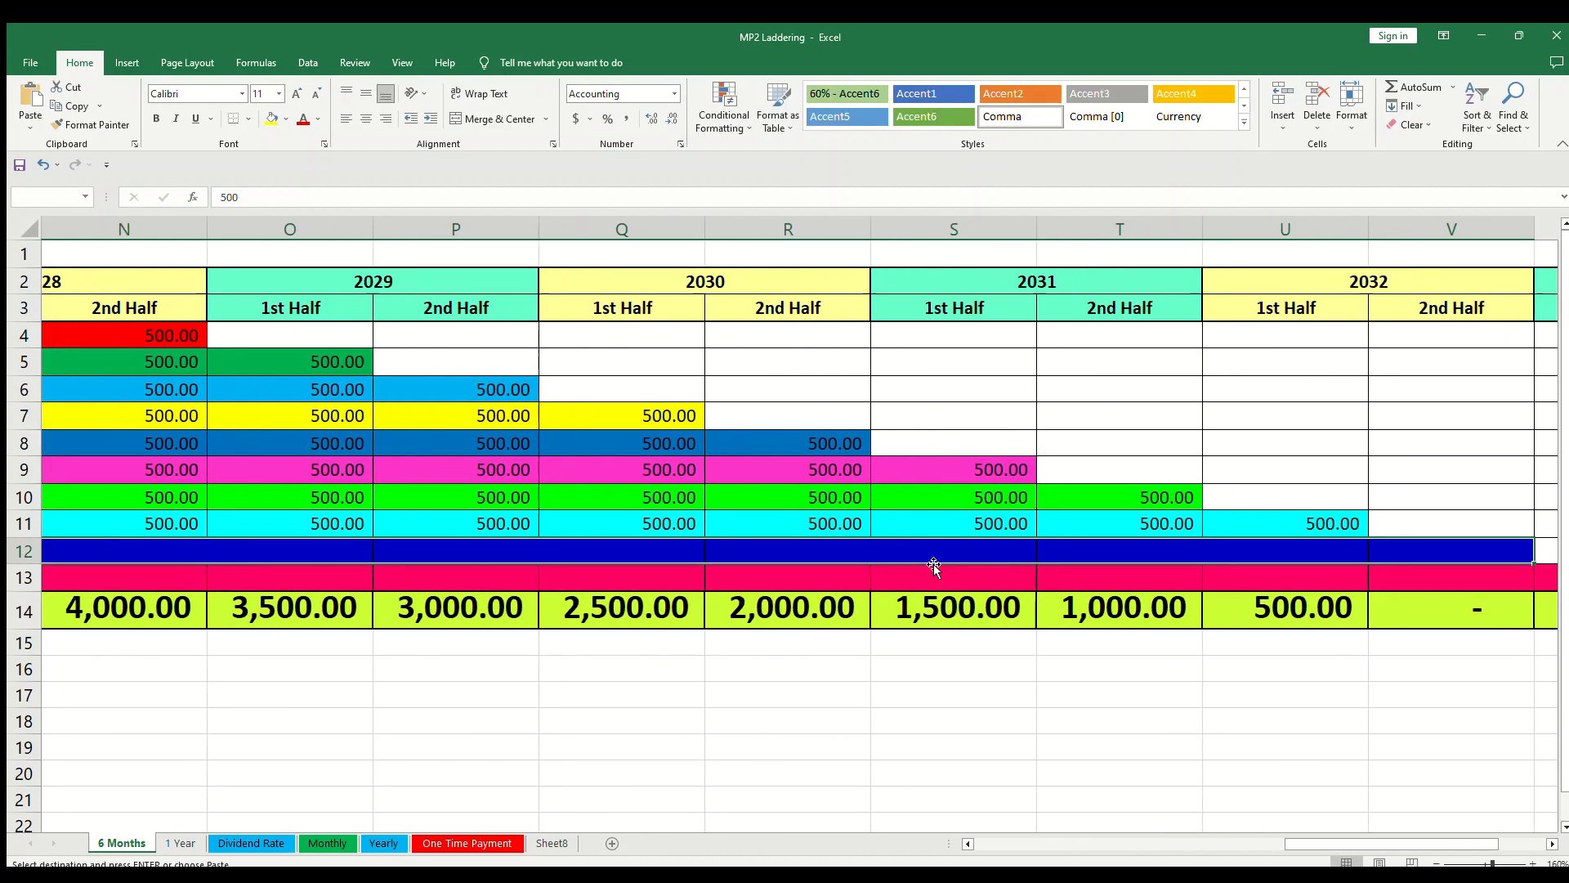
{"action": "key", "text": "ctrl+v"}
Fill the Acct 10 - Gentleman row with 500 from the 2nd half of 2027 through the 1st half of 2033
{"action": "scroll", "coordinate": [746, 602], "scroll_direction": "left", "scroll_amount": 3}
{"action": "left_click", "coordinate": [998, 584]}
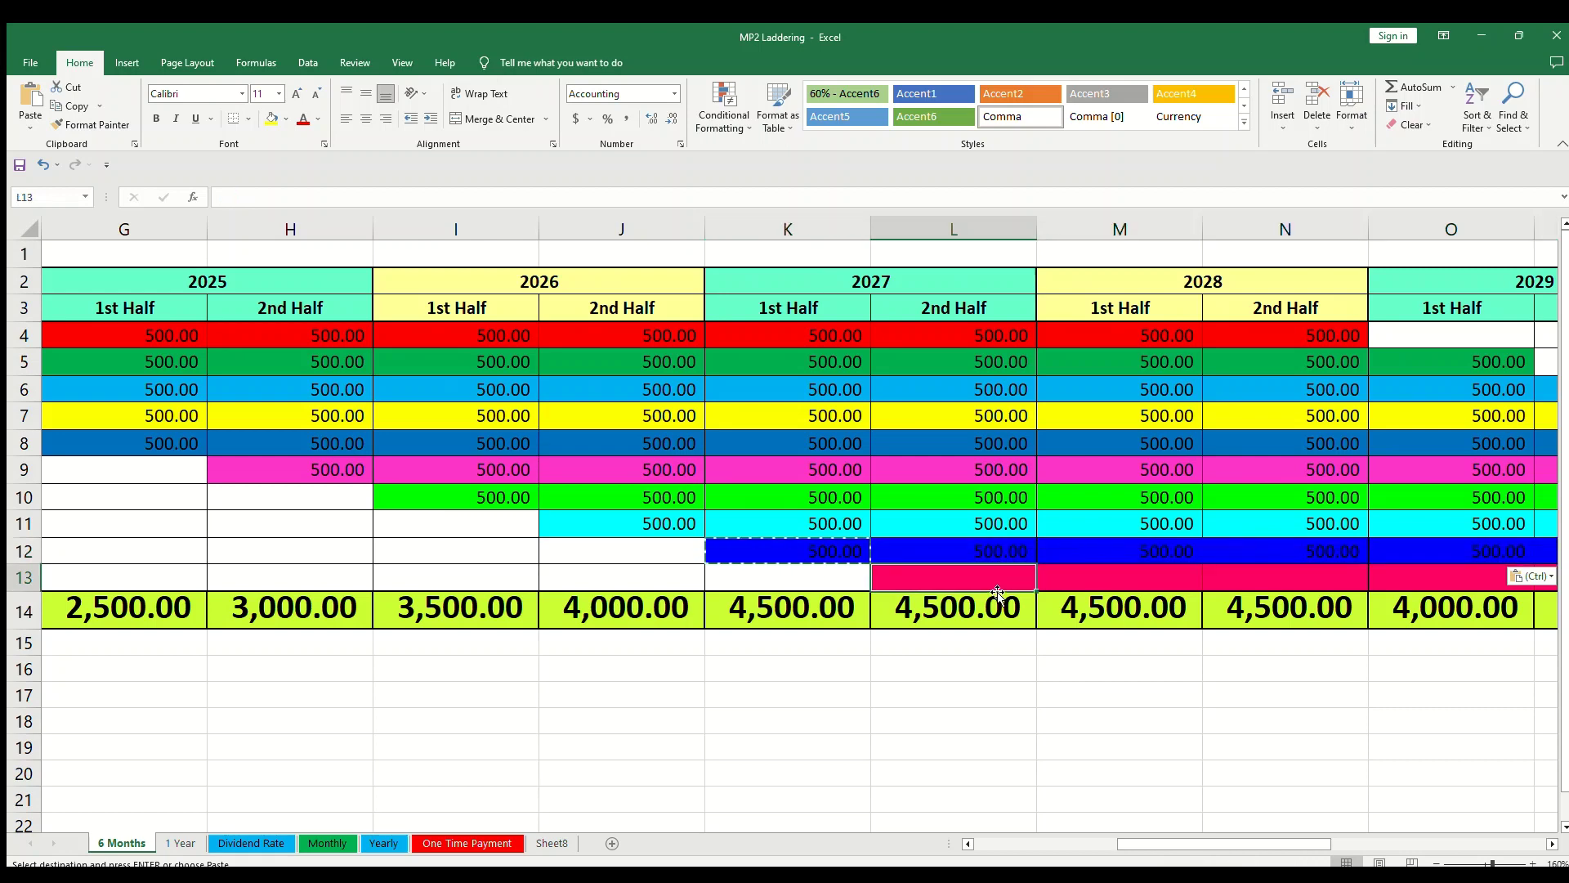
{"action": "type", "text": "500"}
{"action": "key", "text": "ctrl+Return"}
{"action": "key", "text": "ctrl+c"}
{"action": "key", "text": "shift+Right"}
{"action": "key", "text": "shift+Right"}
{"action": "key", "text": "shift+Right"}
{"action": "key", "text": "shift+Right"}
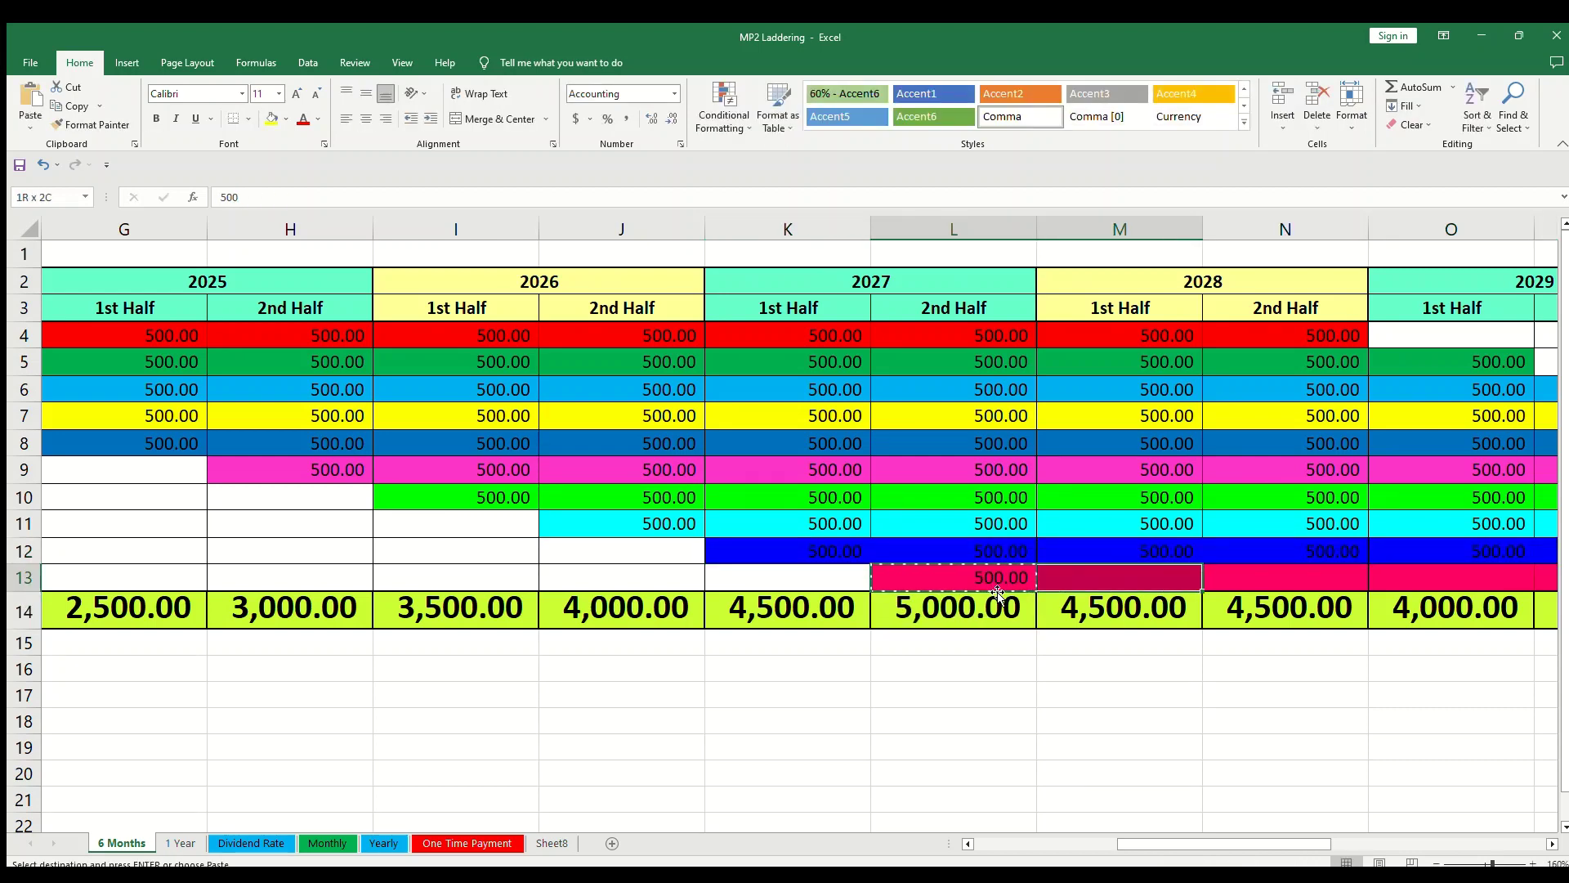
{"action": "key", "text": "shift+Right"}
{"action": "key", "text": "shift+Right"}
{"action": "key", "text": "shift+Right"}
{"action": "key", "text": "shift+Right"}
{"action": "key", "text": "shift+Right"}
{"action": "key", "text": "shift+Right"}
{"action": "key", "text": "shift+Right"}
{"action": "key", "text": "shift+Right"}
{"action": "key", "text": "shift+Right"}
{"action": "key", "text": "shift+Left"}
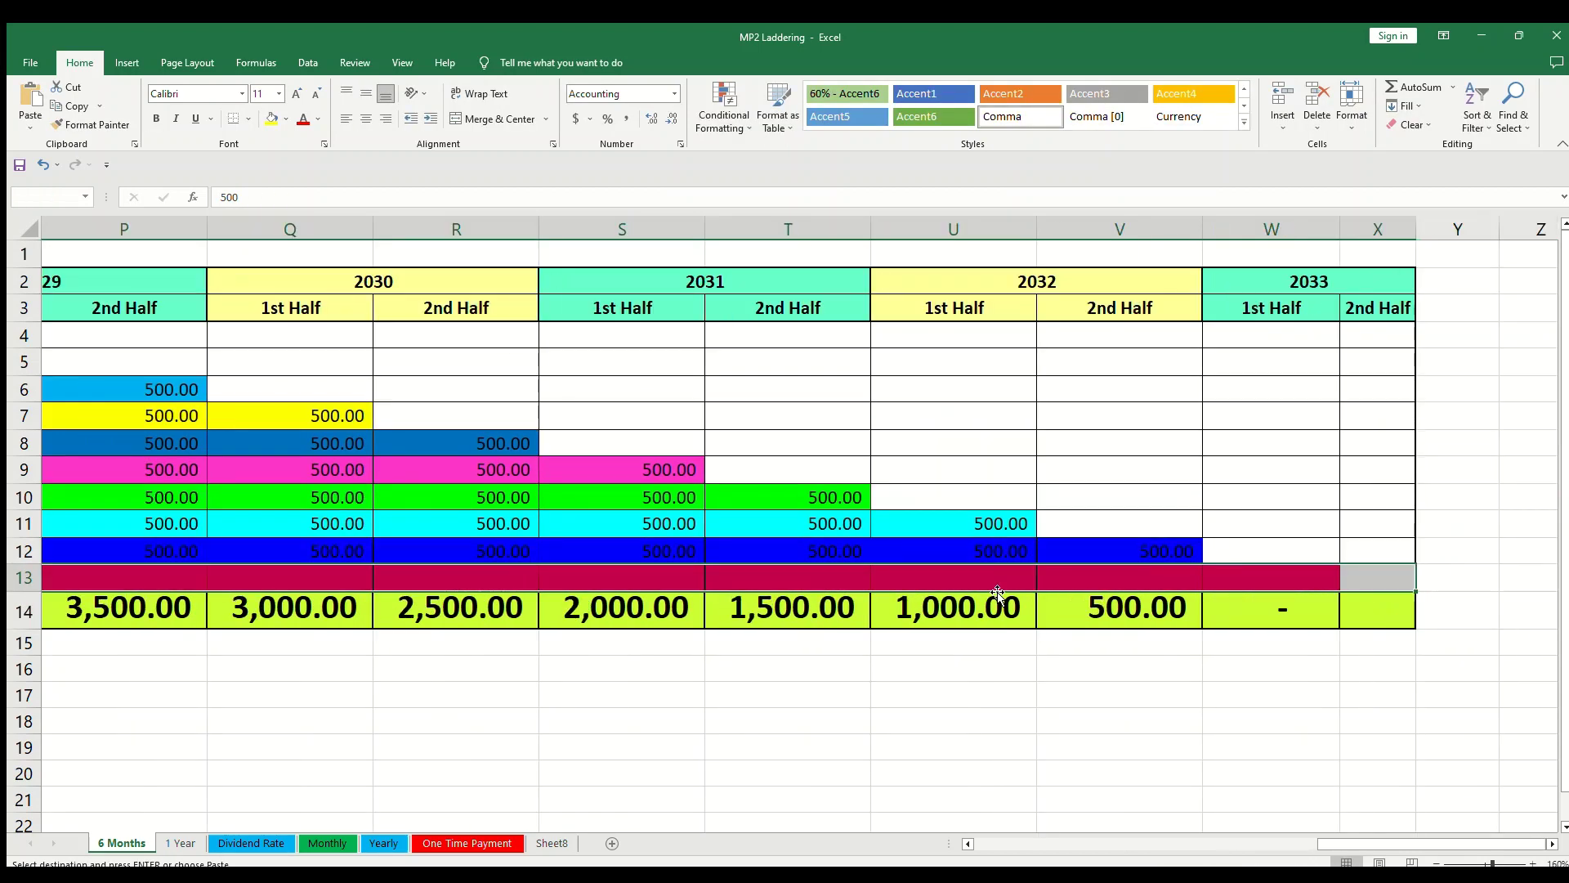
{"action": "key", "text": "ctrl+v"}
{"action": "left_click", "coordinate": [999, 720]}
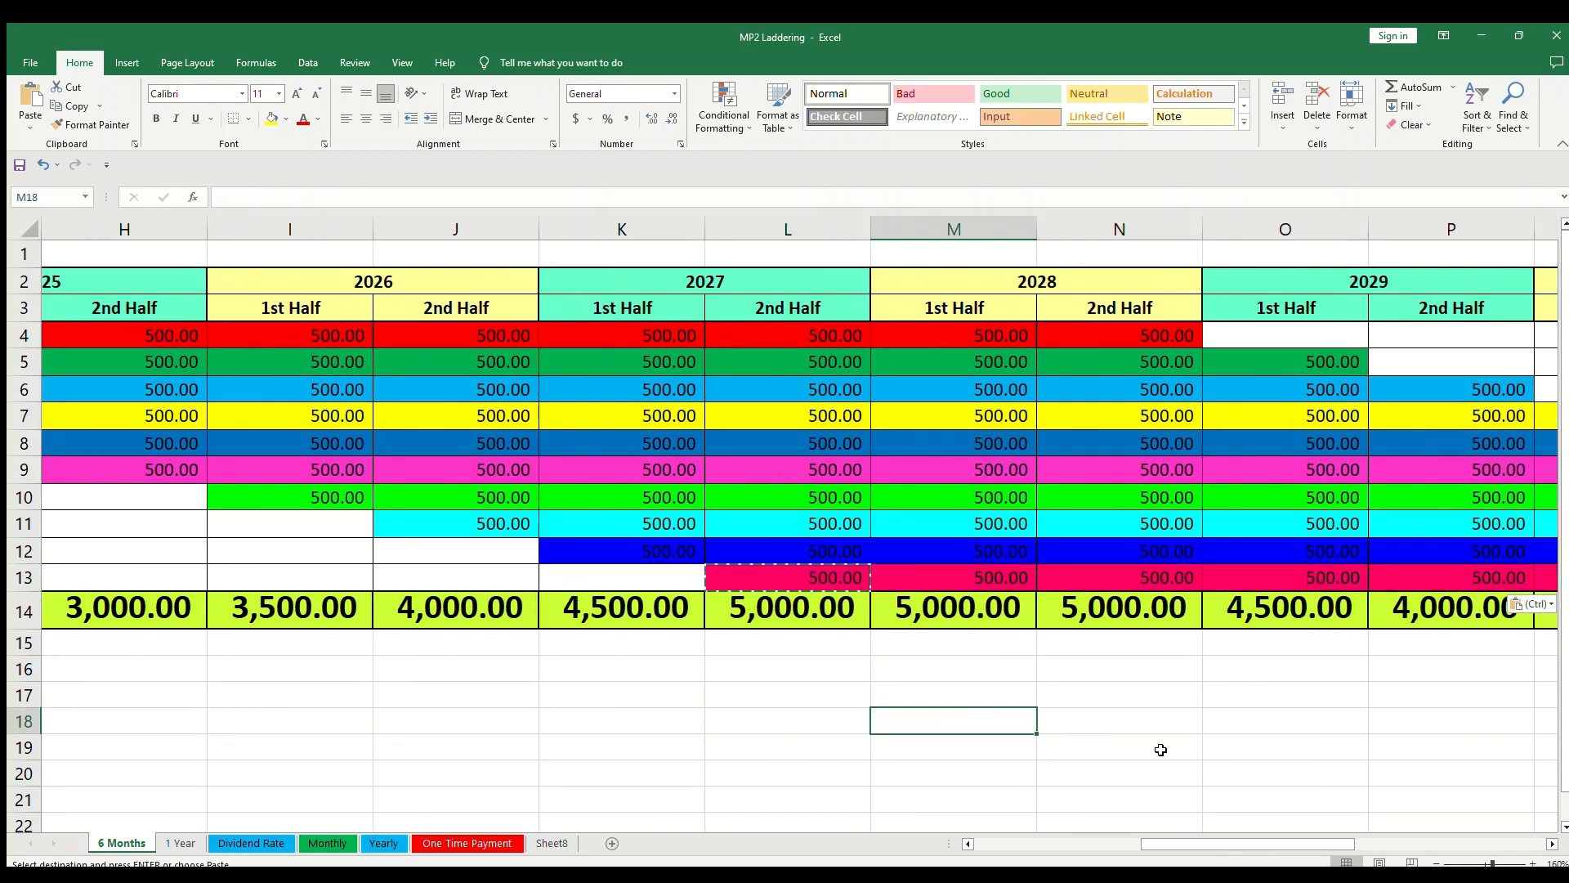
Examine the 1st and 2nd half 2023 contributions and compare them with the totals beneath
{"action": "left_click_drag", "start_coordinate": [1193, 842], "coordinate": [866, 769]}
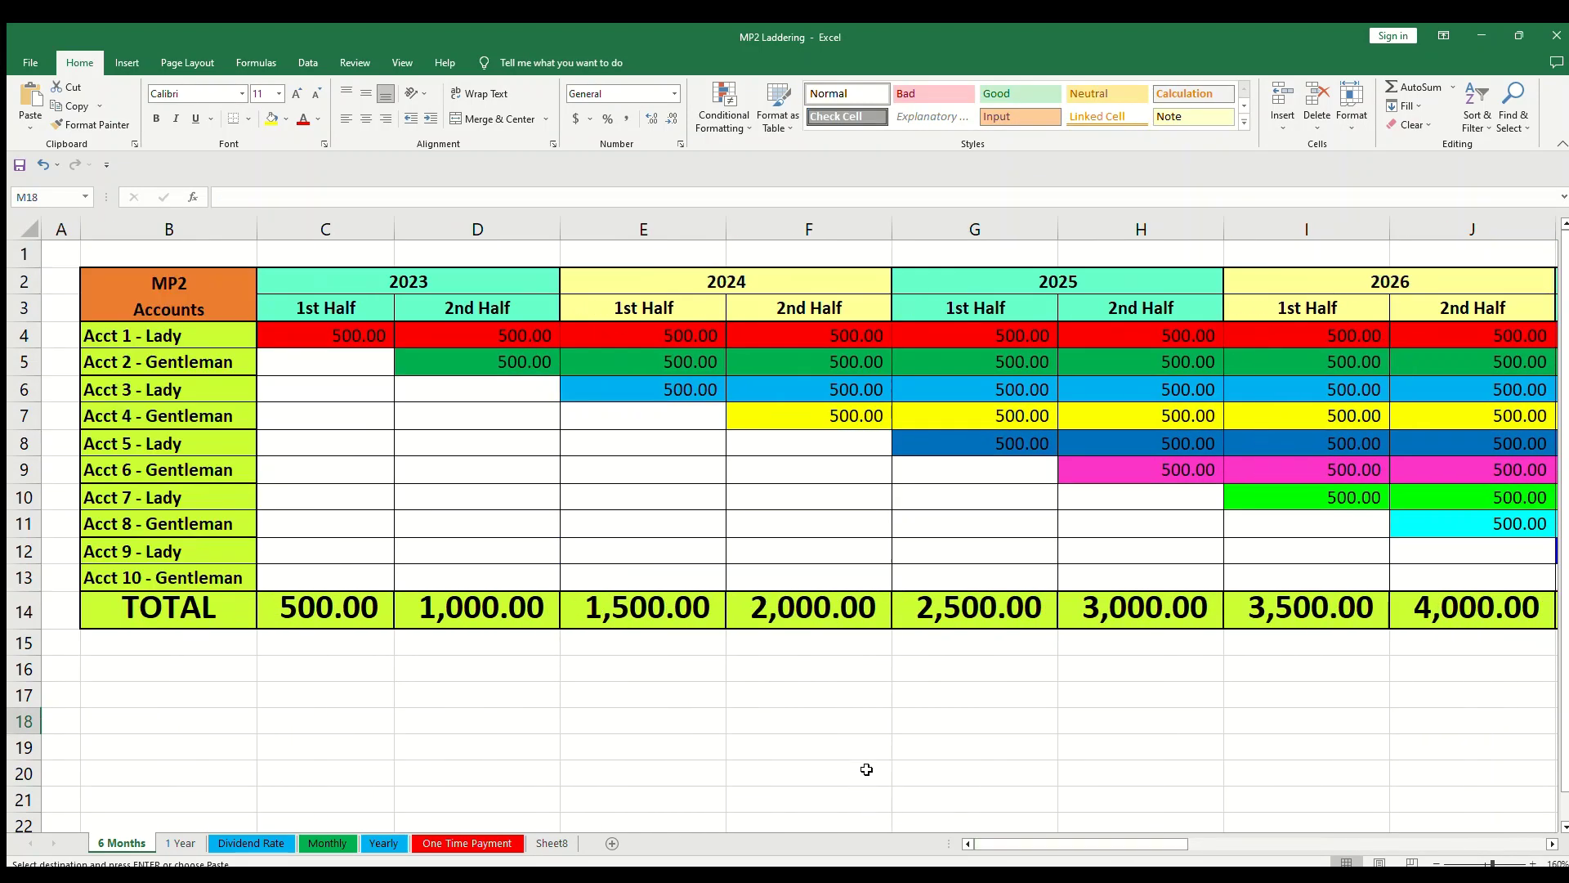
{"action": "left_click", "coordinate": [866, 769]}
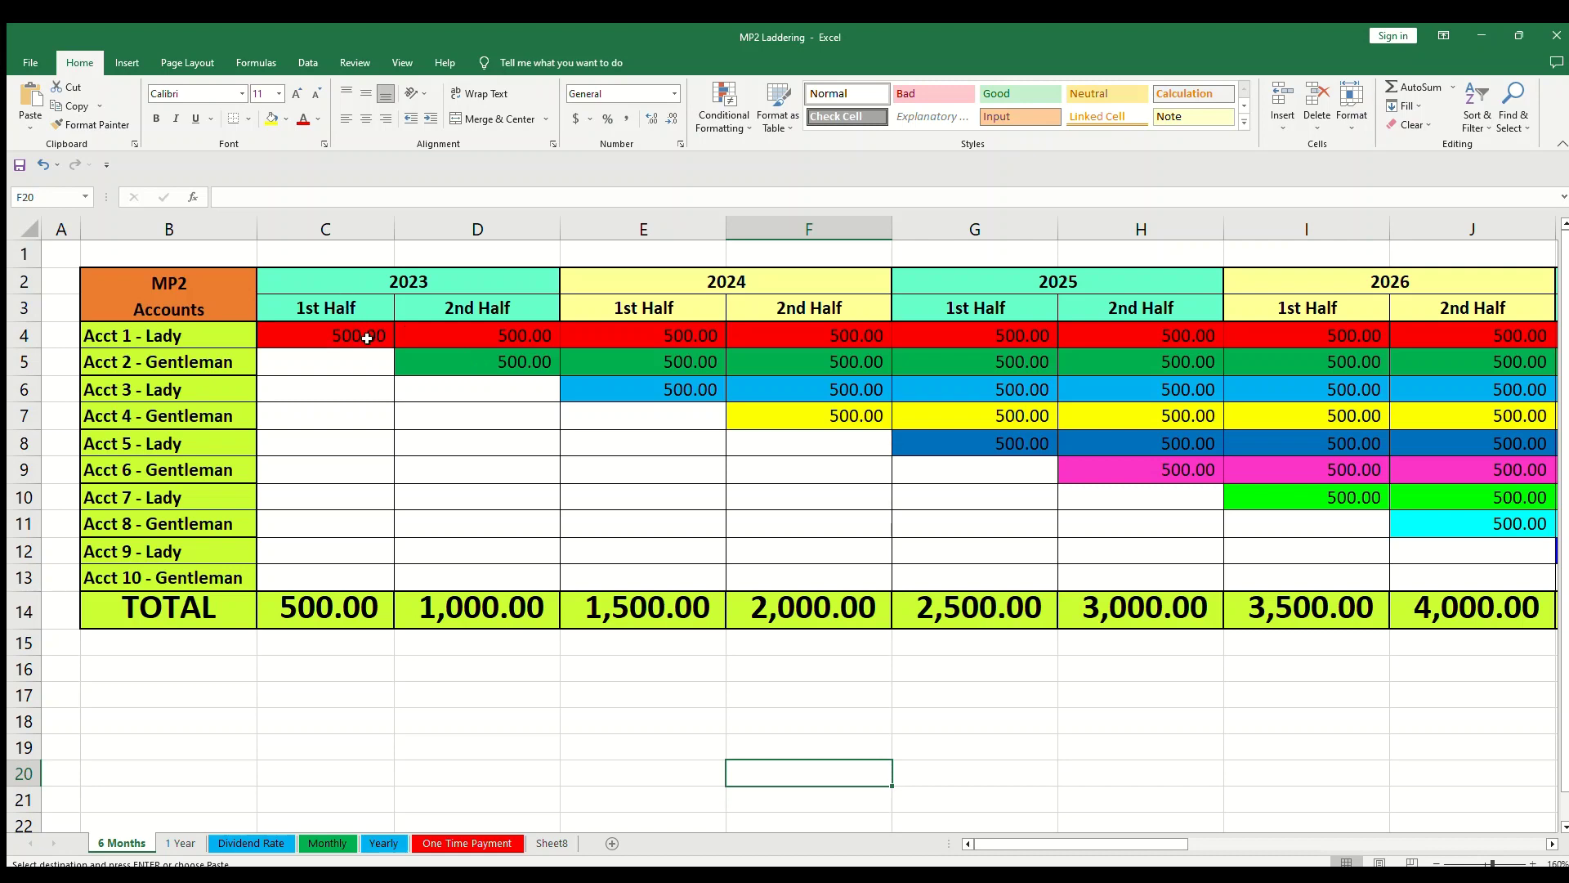
{"action": "left_click_drag", "start_coordinate": [360, 335], "coordinate": [340, 571]}
{"action": "left_click", "coordinate": [350, 622]}
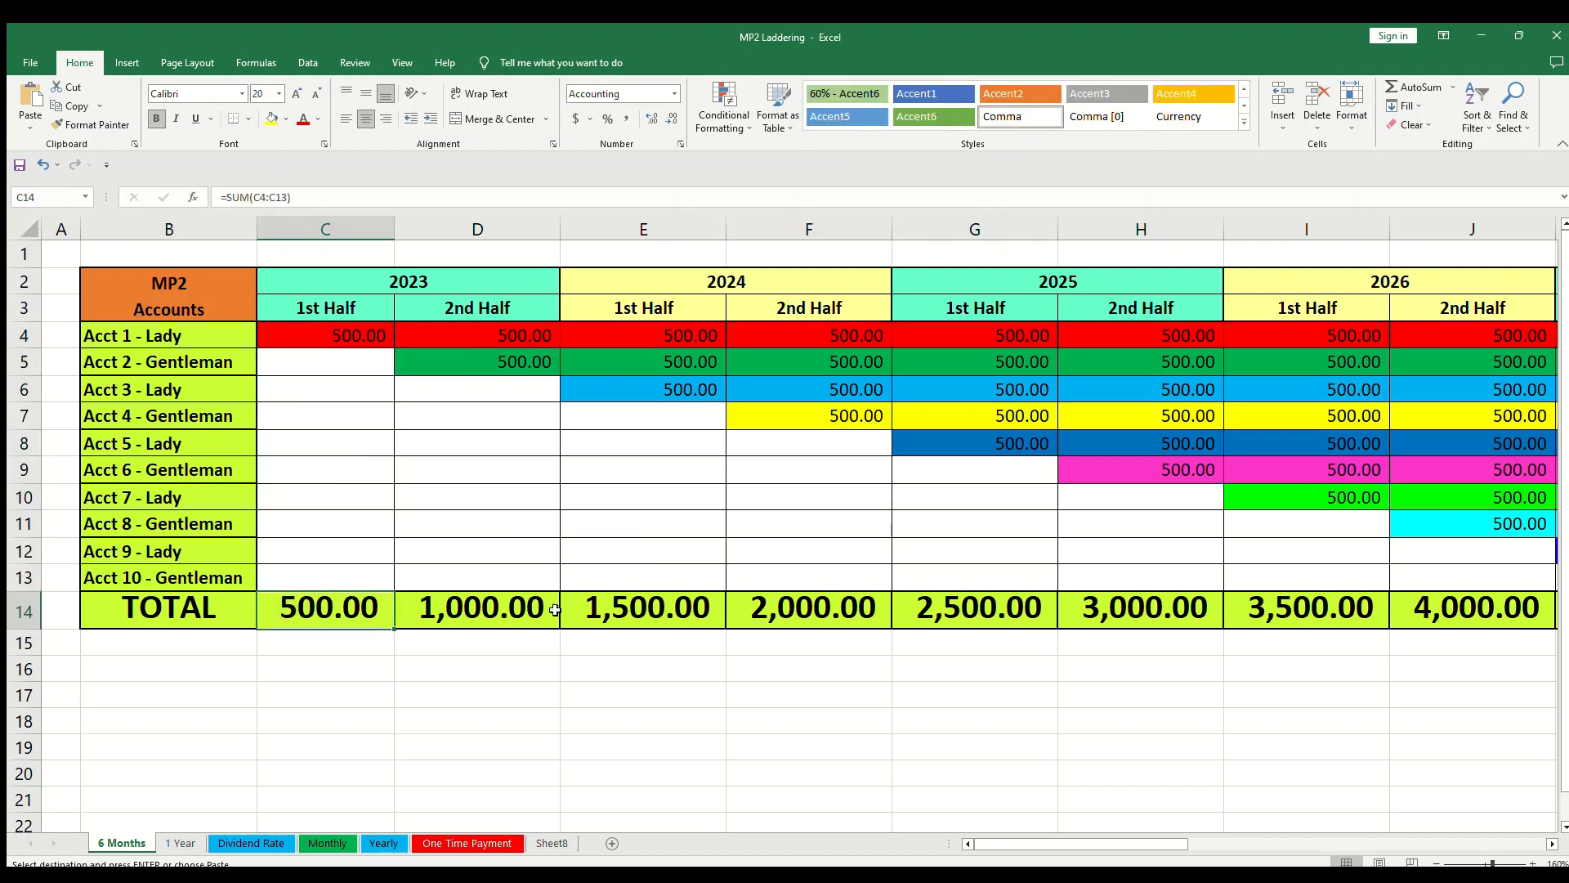
{"action": "left_click", "coordinate": [413, 472]}
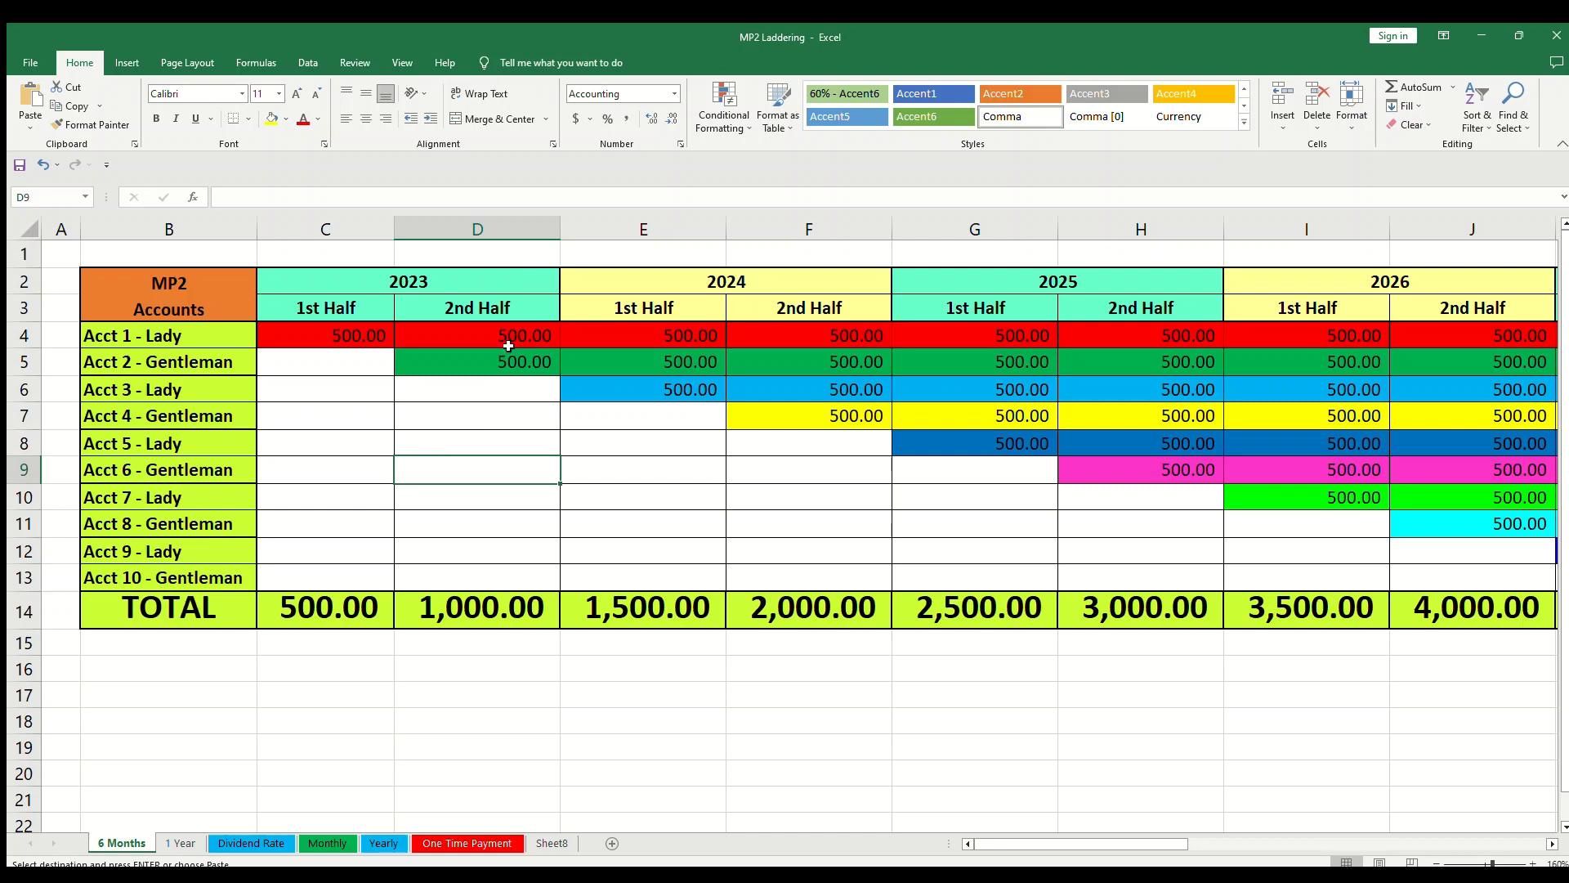
{"action": "mouse_move", "coordinate": [515, 347]}
{"action": "left_mouse_down"}
{"action": "mouse_move", "coordinate": [498, 384]}
{"action": "mouse_move", "coordinate": [518, 352]}
{"action": "left_mouse_up"}
{"action": "left_click", "coordinate": [467, 605]}
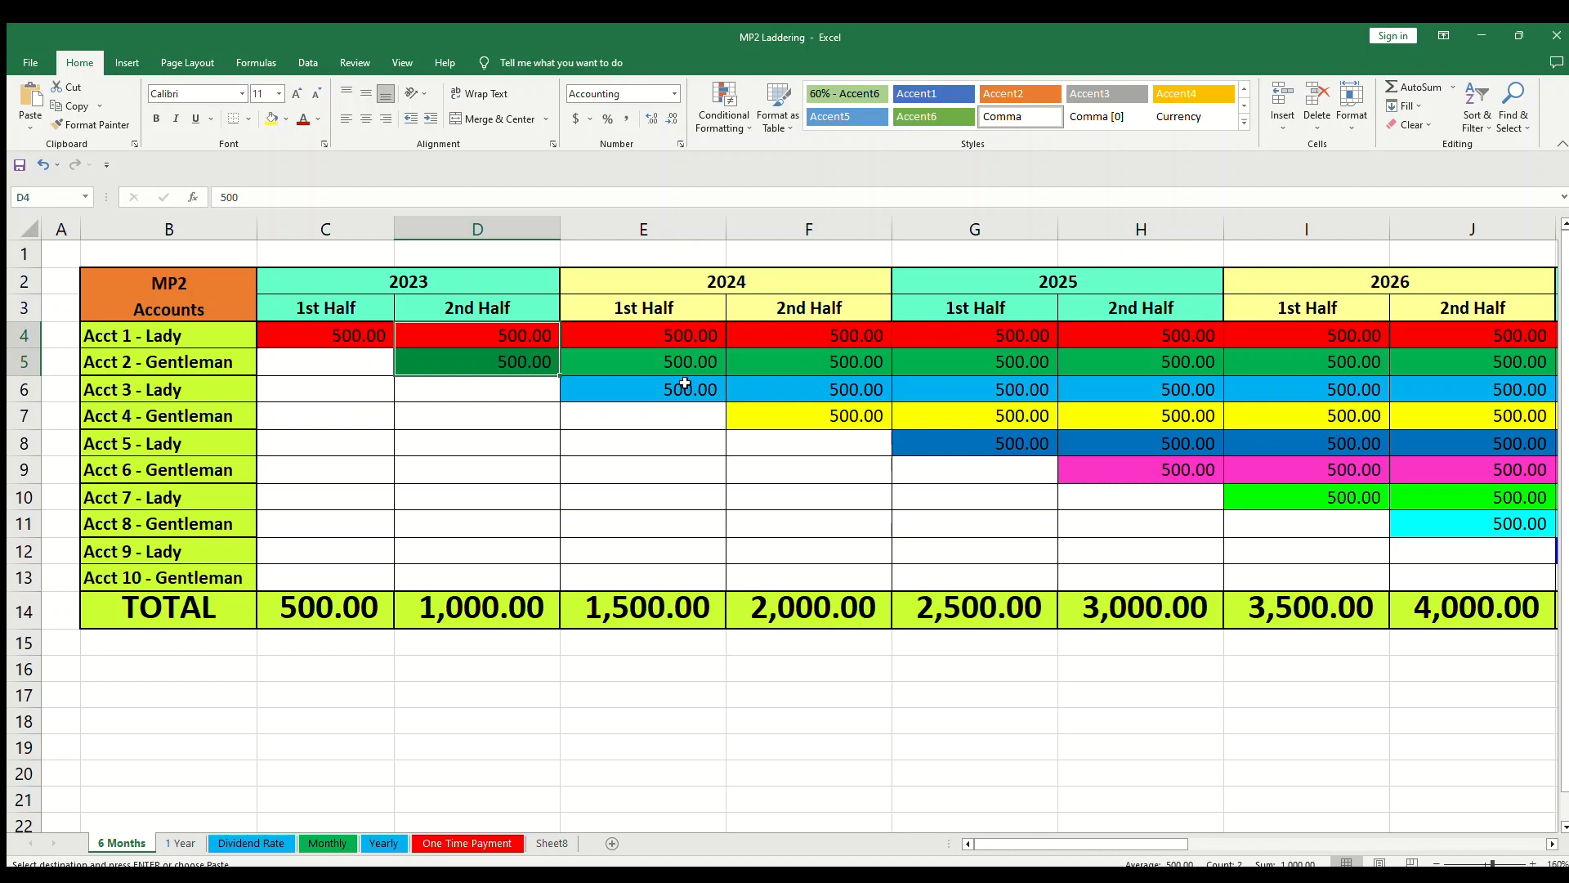
Review the half-year contributions and the totals beneath them from the 1st half of 2023 through the 2nd half of 2027
{"action": "left_click", "coordinate": [362, 338]}
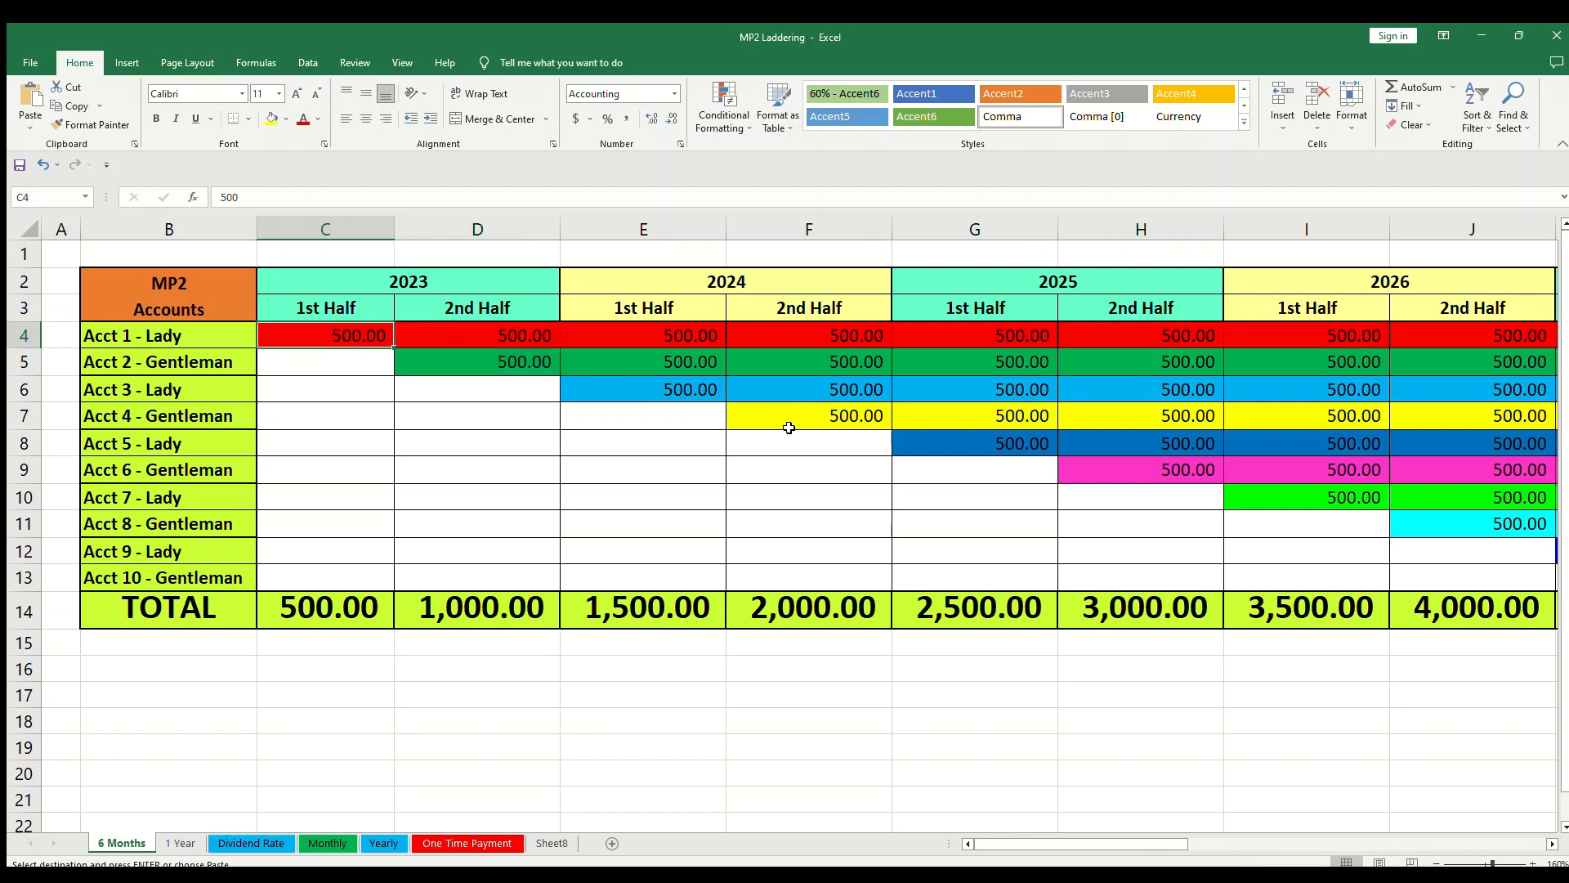
{"action": "left_click", "coordinate": [469, 363]}
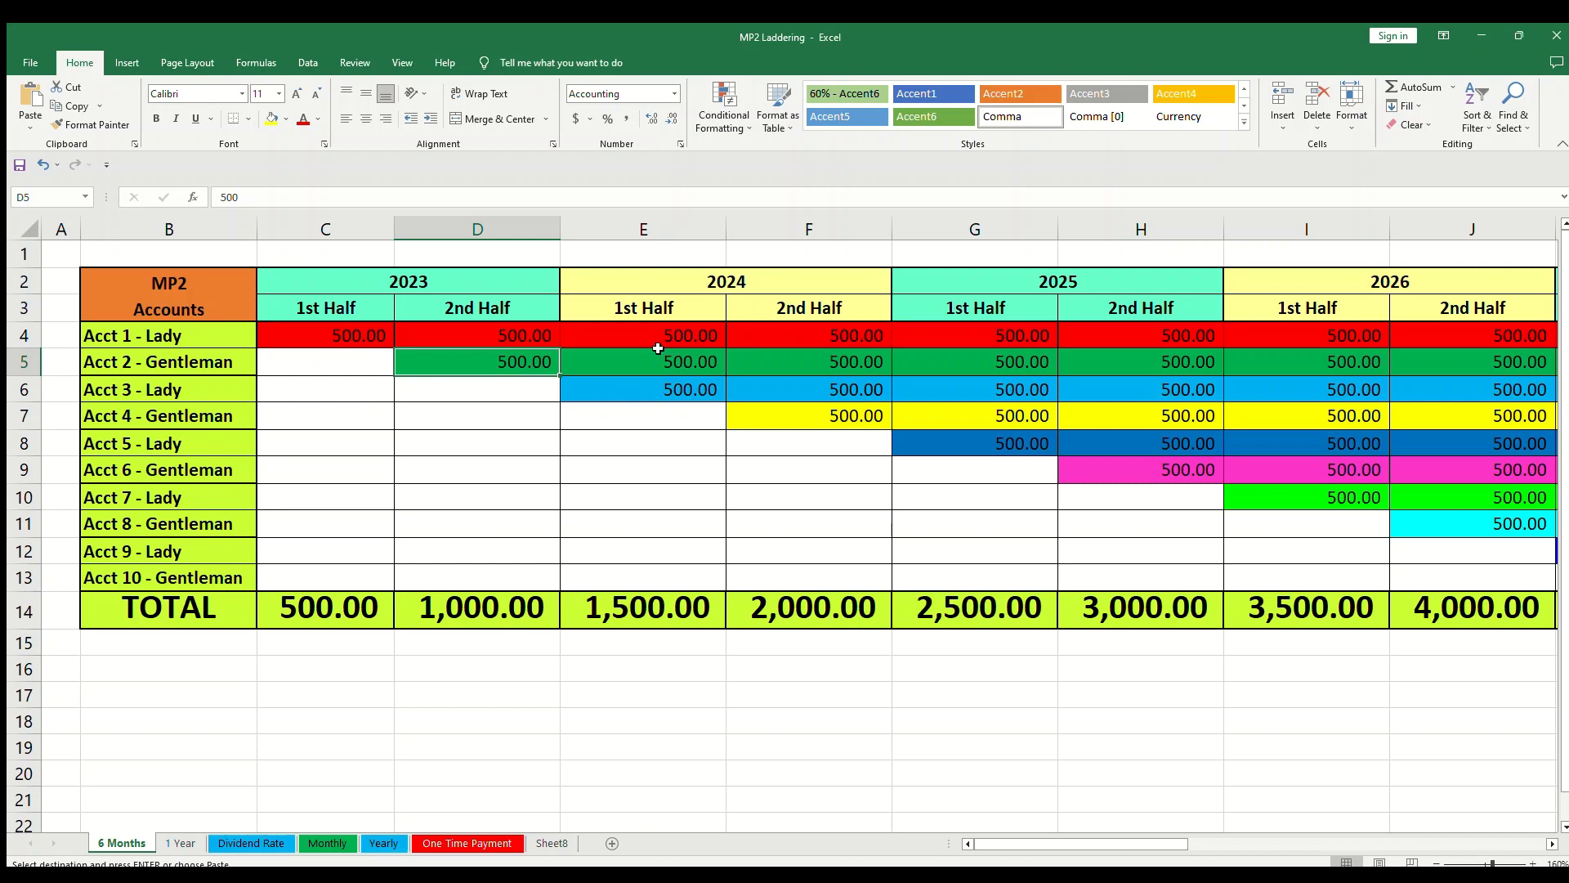
{"action": "left_click", "coordinate": [614, 601]}
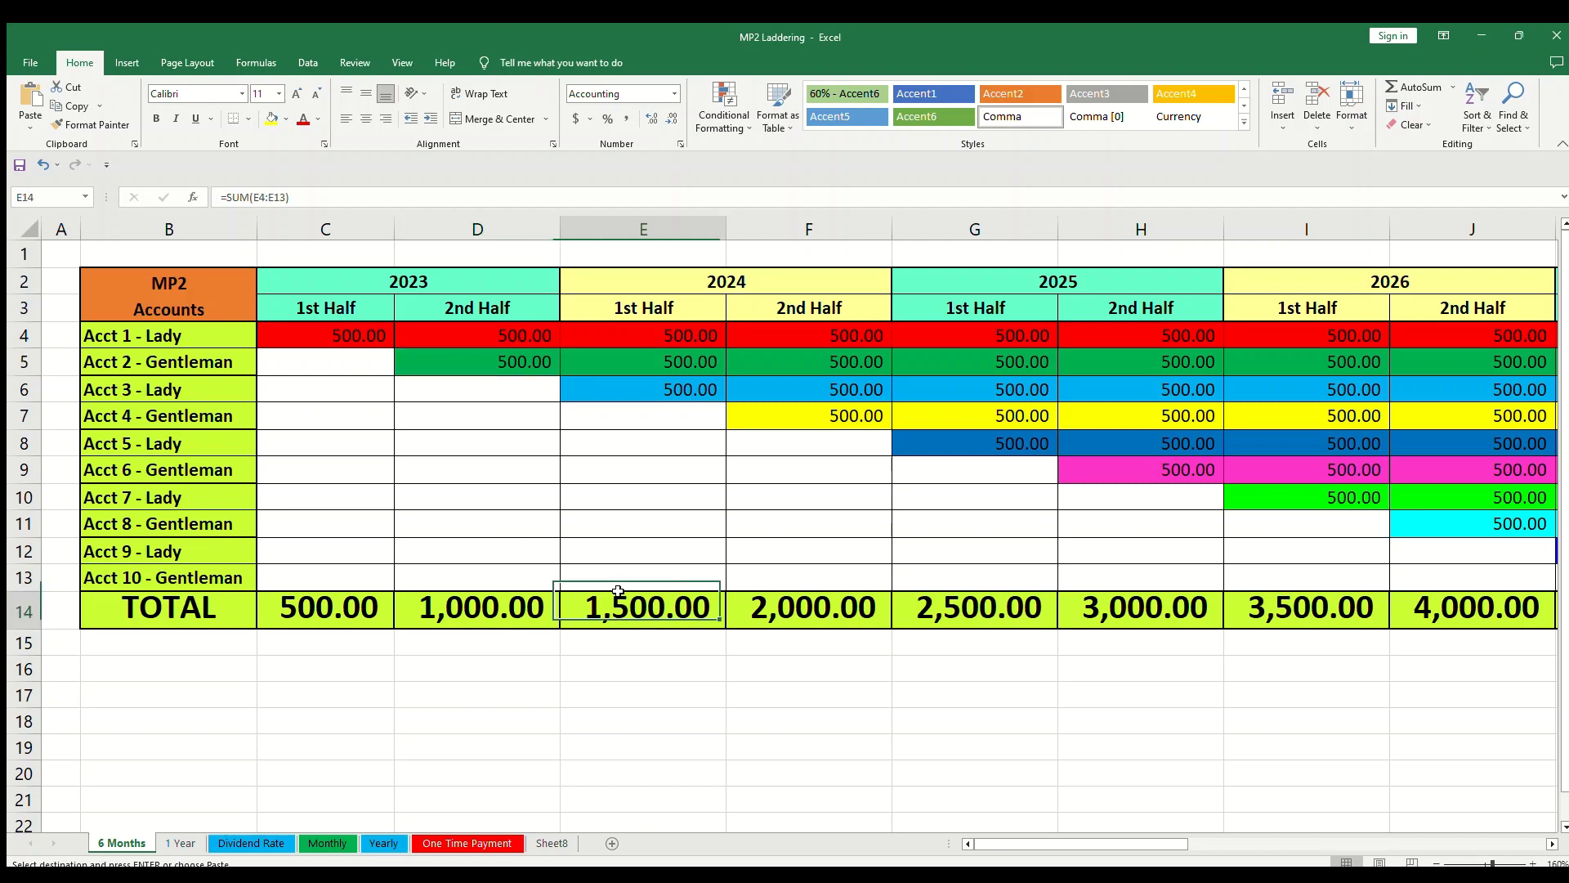
{"action": "key", "text": "Right"}
{"action": "key", "text": "Right"}
{"action": "key", "text": "Right"}
{"action": "key", "text": "Right"}
{"action": "key", "text": "Right"}
{"action": "key", "text": "Right"}
{"action": "key", "text": "Right"}
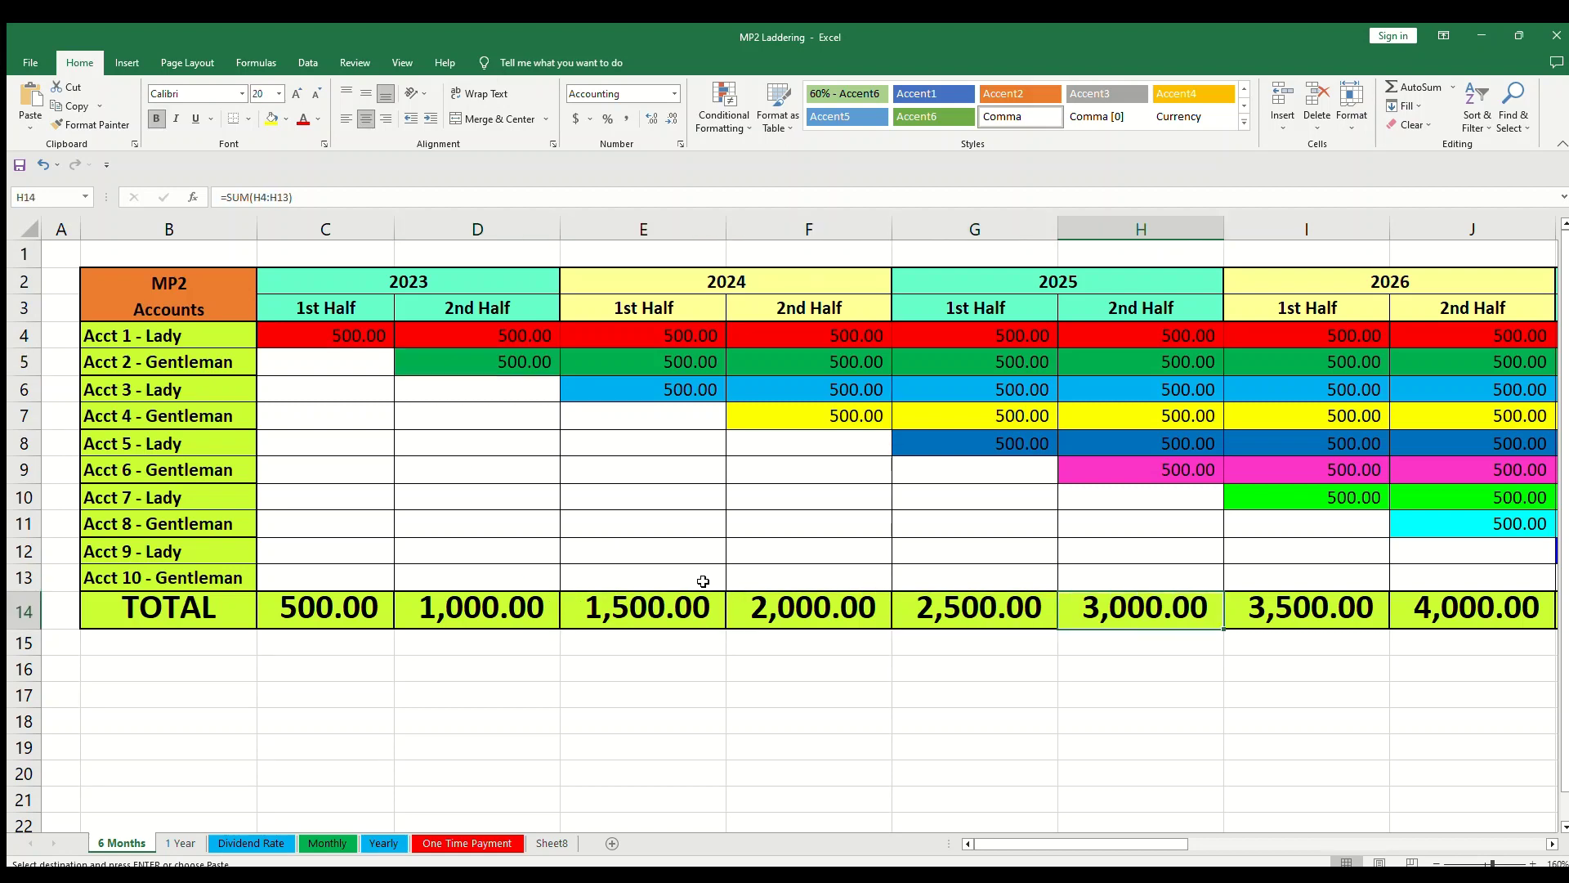
{"action": "key", "text": "Right"}
{"action": "key", "text": "Left"}
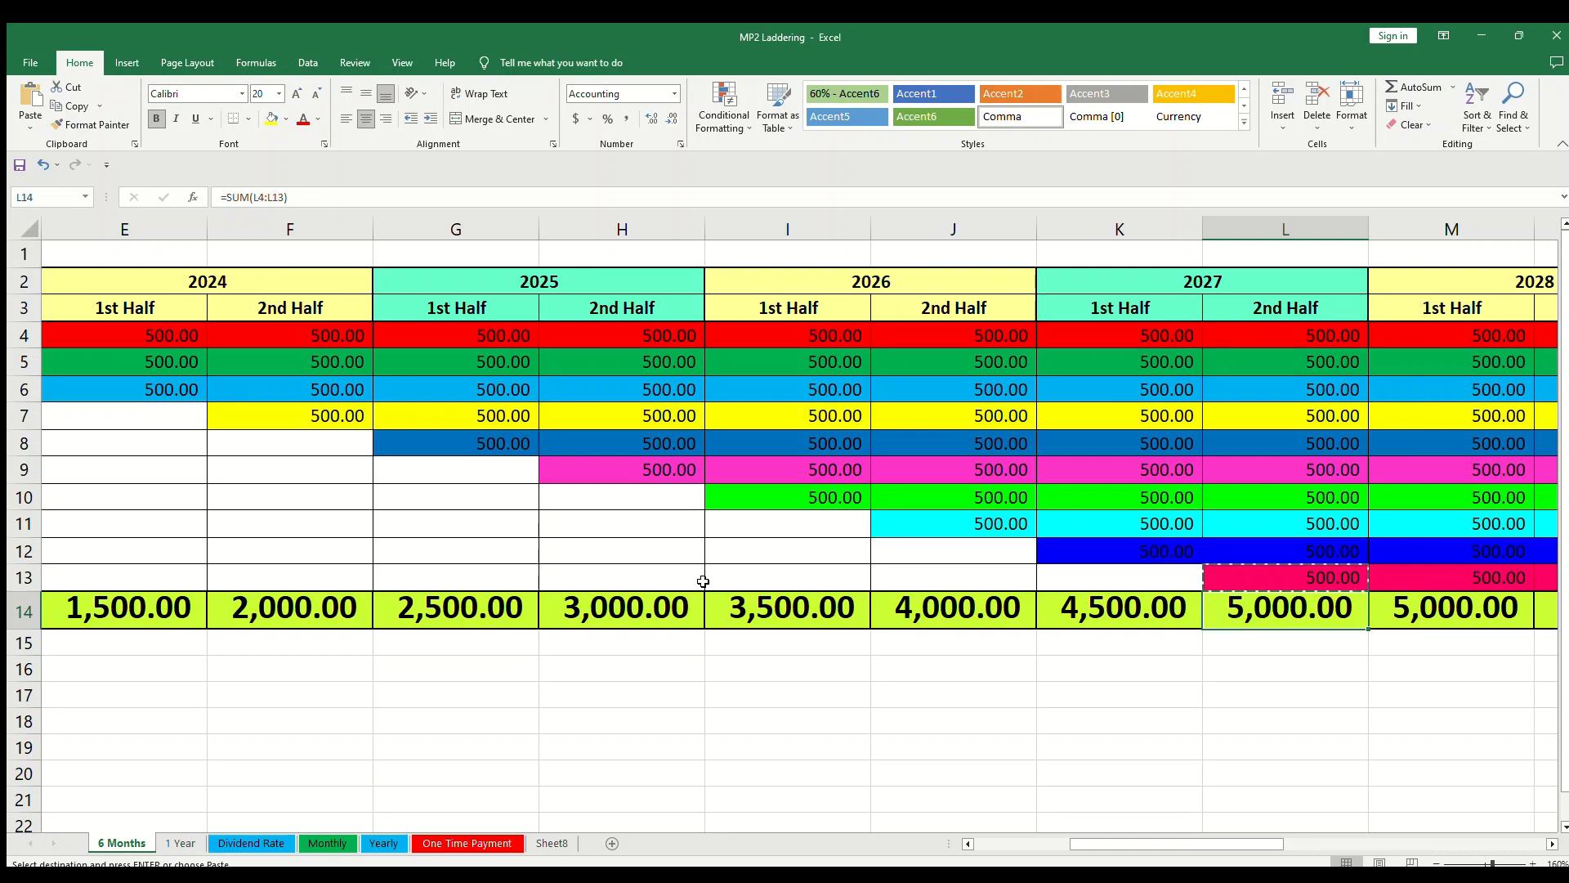
Paste 500 again into the Acct 10 - Gentleman row from the 1st half of 2028 through the 2nd half of 2029
{"action": "key", "text": "Up"}
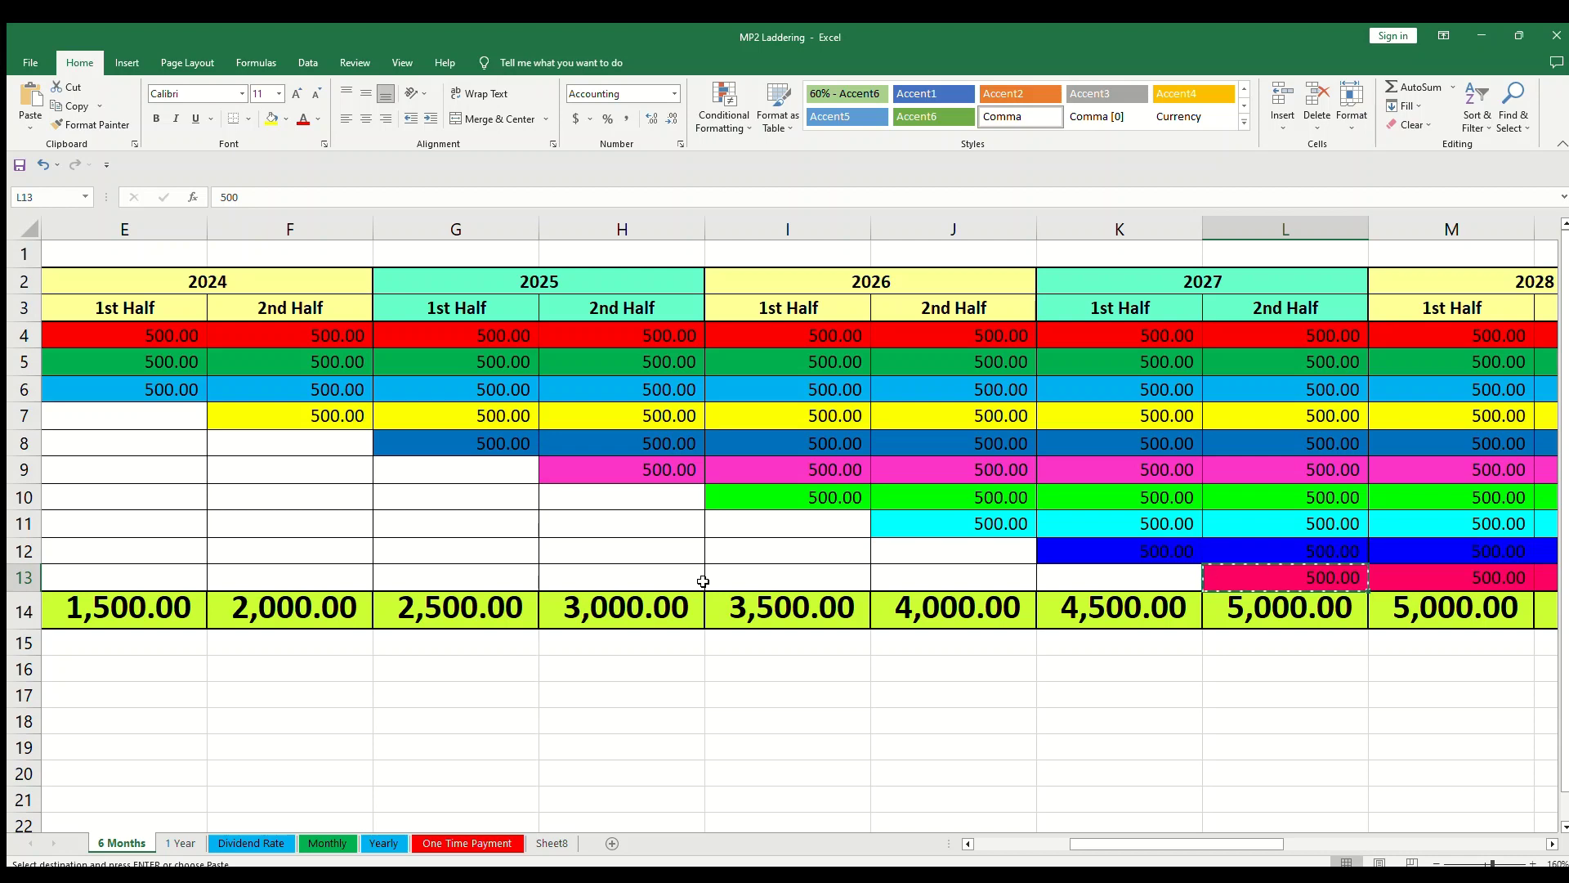
{"action": "key", "text": "Right"}
{"action": "key", "text": "ctrl+v"}
{"action": "key", "text": "Right"}
{"action": "key", "text": "ctrl+v"}
{"action": "key", "text": "Right"}
{"action": "key", "text": "ctrl+v"}
{"action": "key", "text": "Right"}
{"action": "key", "text": "ctrl+v"}
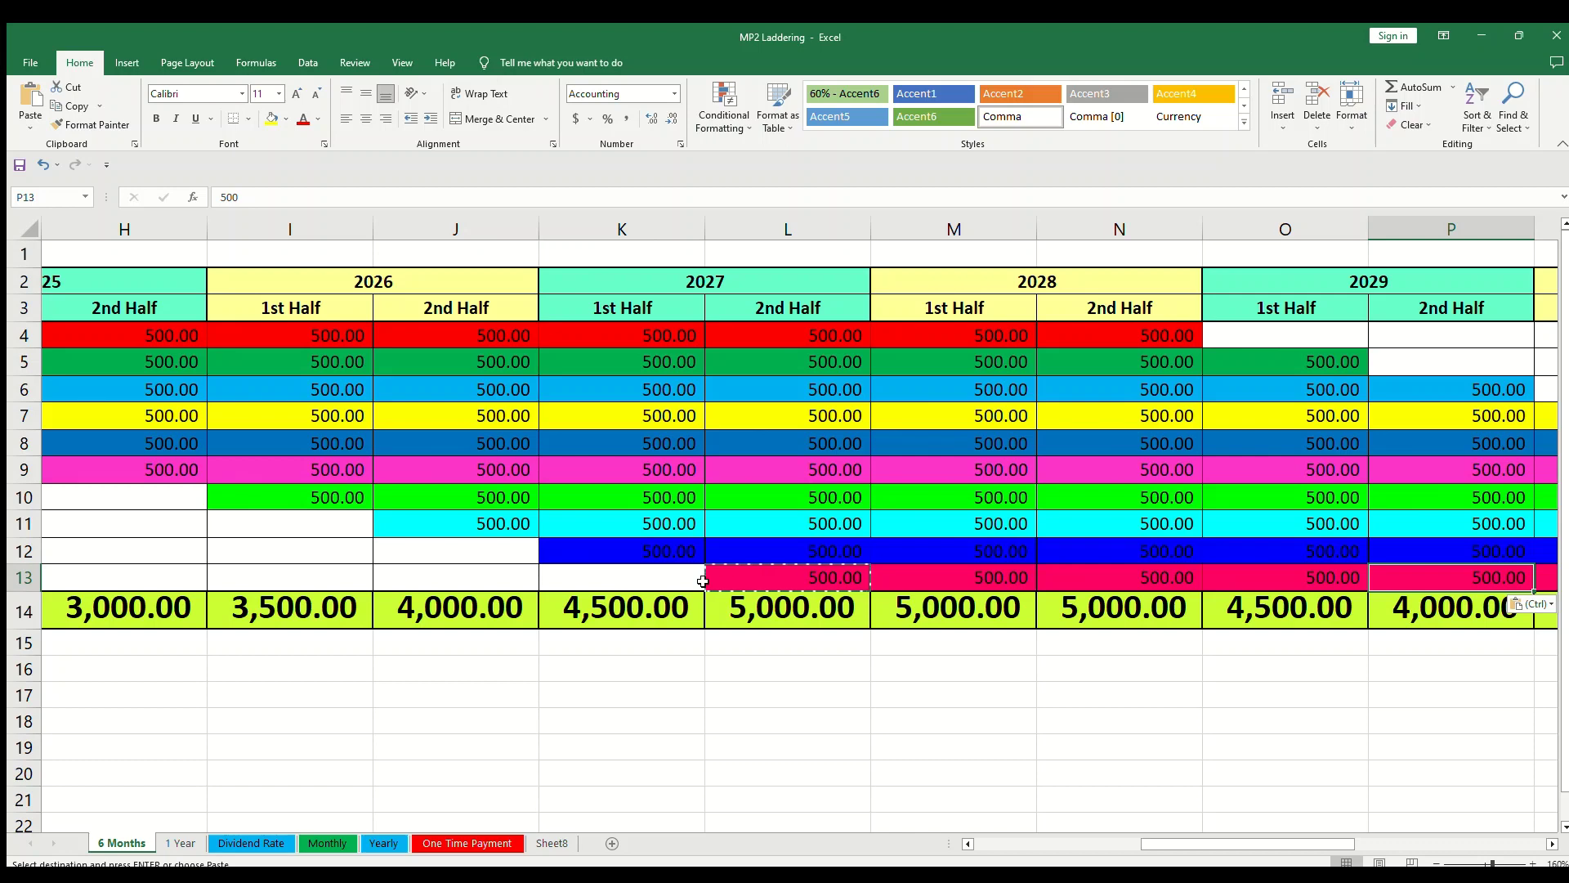
Compare the totals from the 2nd half of 2027 through the 1st half of 2029 and check the Acct 1 cell for 1st half 2029
{"action": "left_click", "coordinate": [845, 612]}
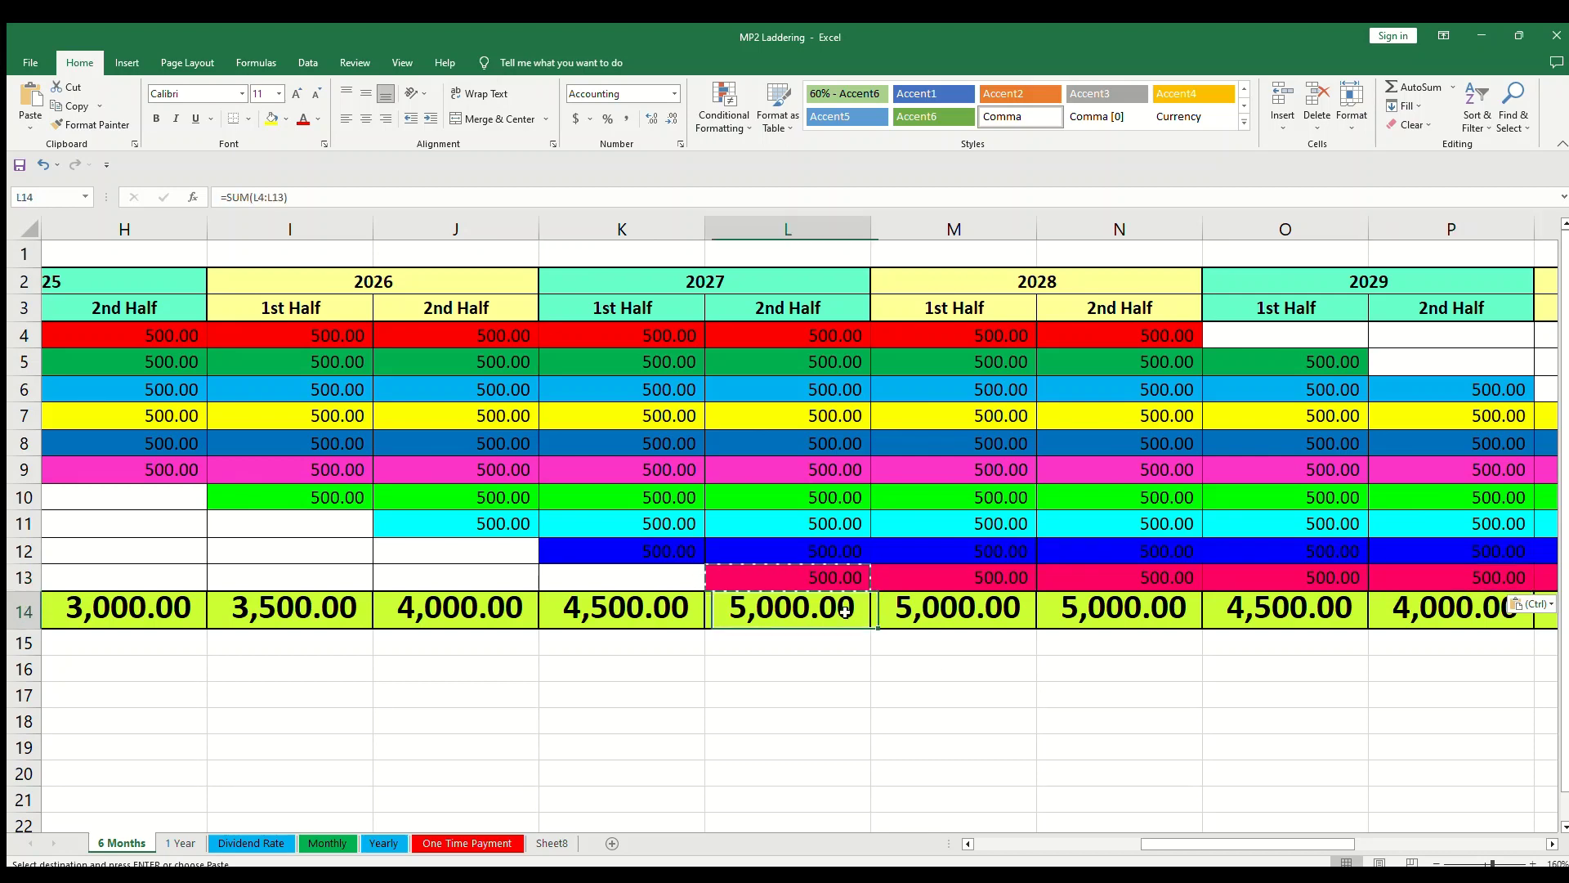
{"action": "key", "text": "Right"}
{"action": "key", "text": "Right"}
{"action": "key", "text": "Right"}
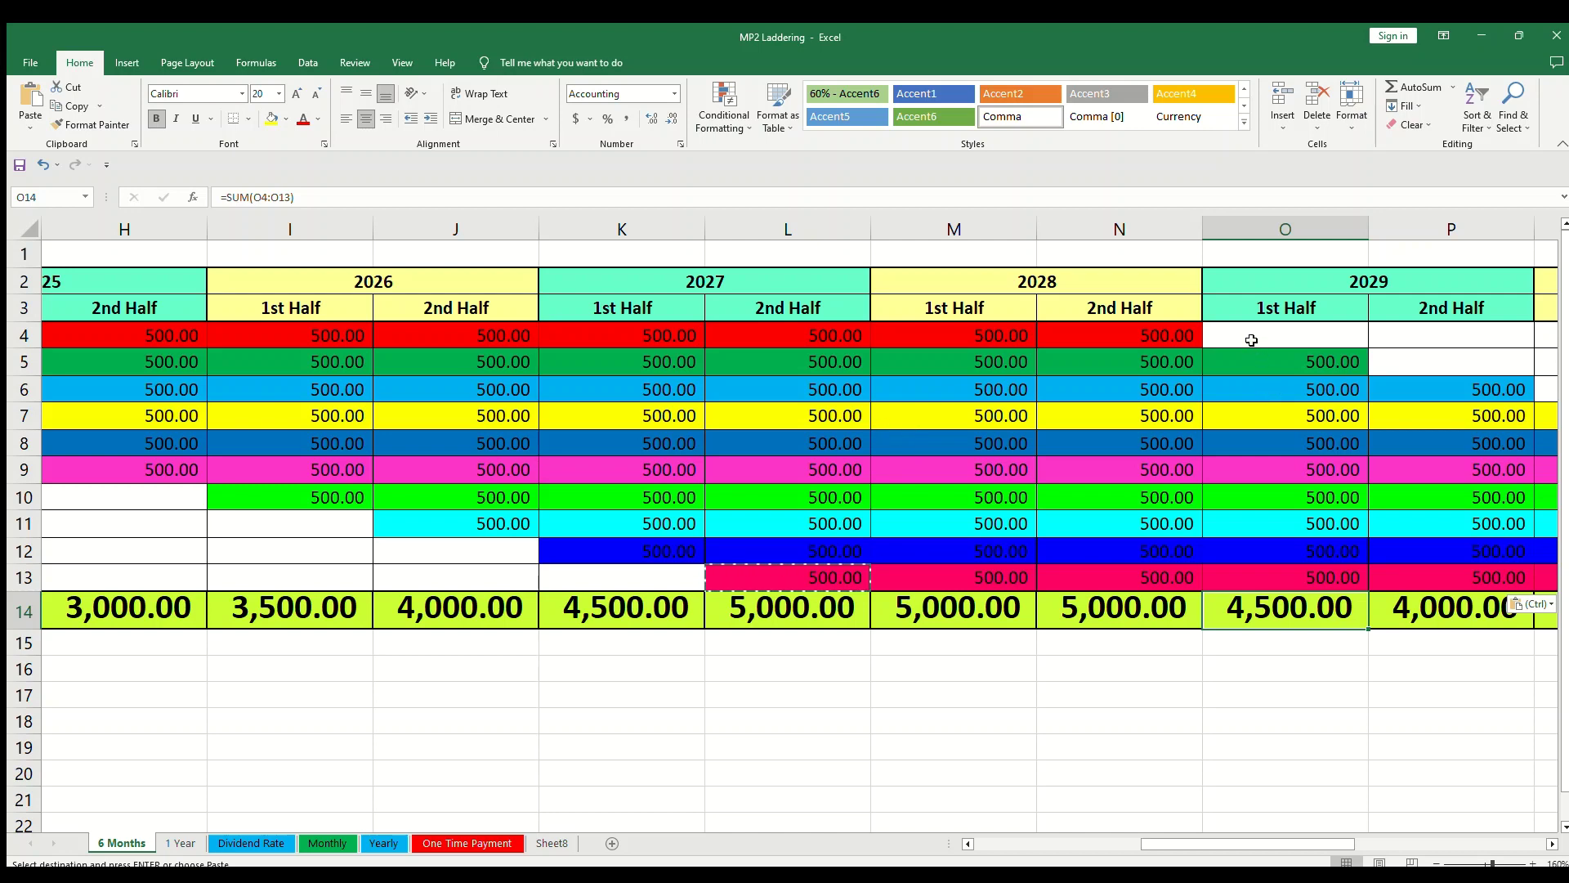
{"action": "left_click", "coordinate": [1256, 340]}
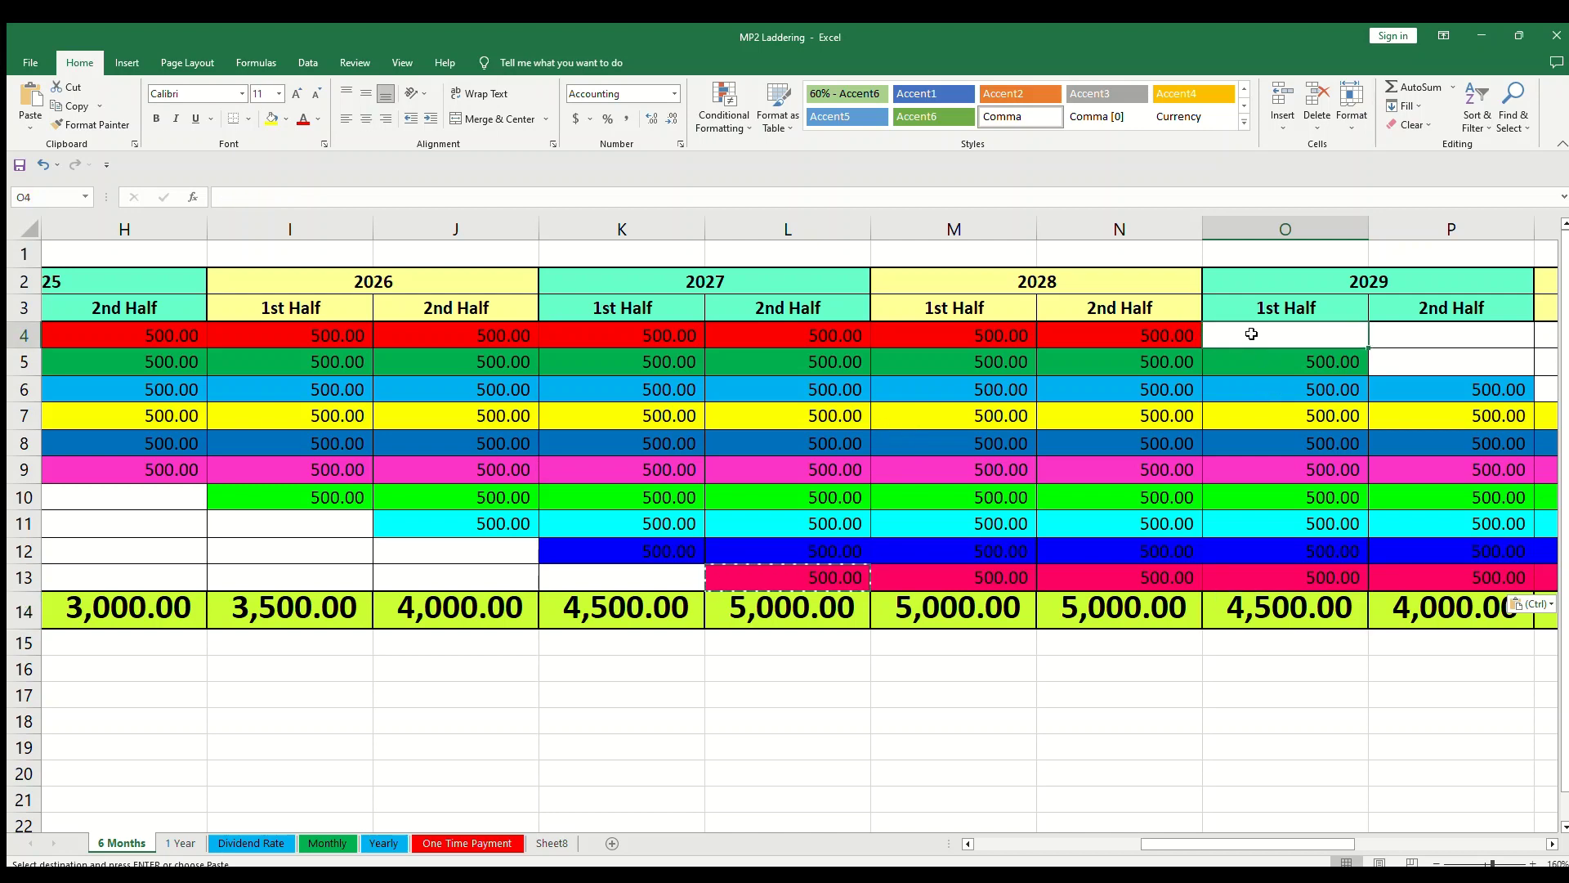
Examine the Acct 1 - Lady row and the totals across 2029 to 2031, following how the accounts mature each half-year
{"action": "left_click_drag", "start_coordinate": [1283, 844], "coordinate": [1357, 844]}
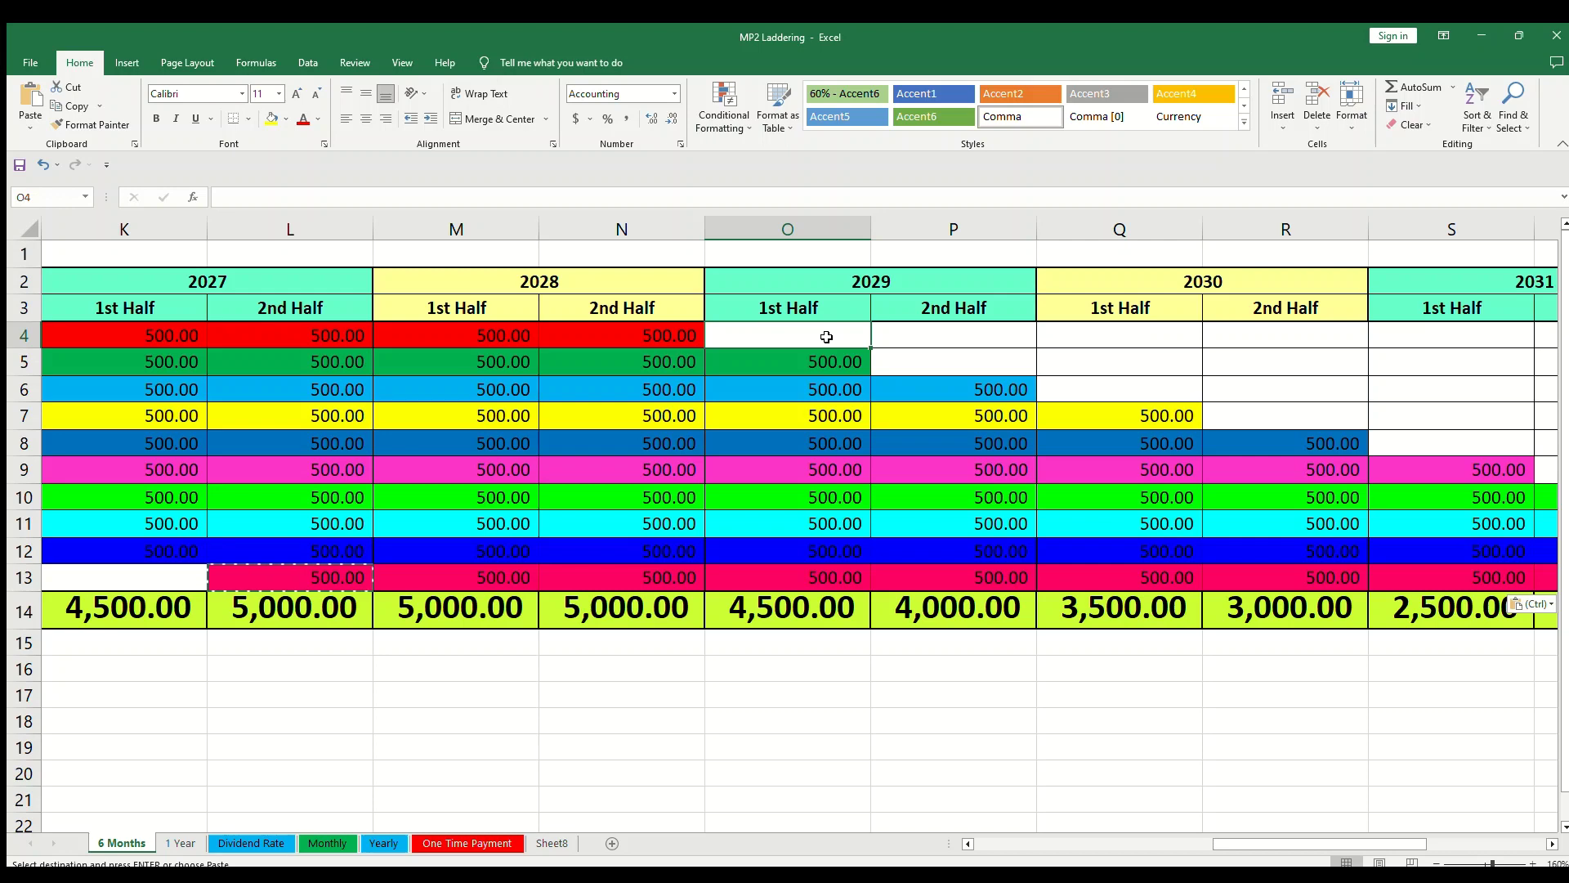
{"action": "key", "text": "Right"}
{"action": "key", "text": "Right"}
{"action": "key", "text": "Right"}
{"action": "key", "text": "Right"}
{"action": "key", "text": "Right"}
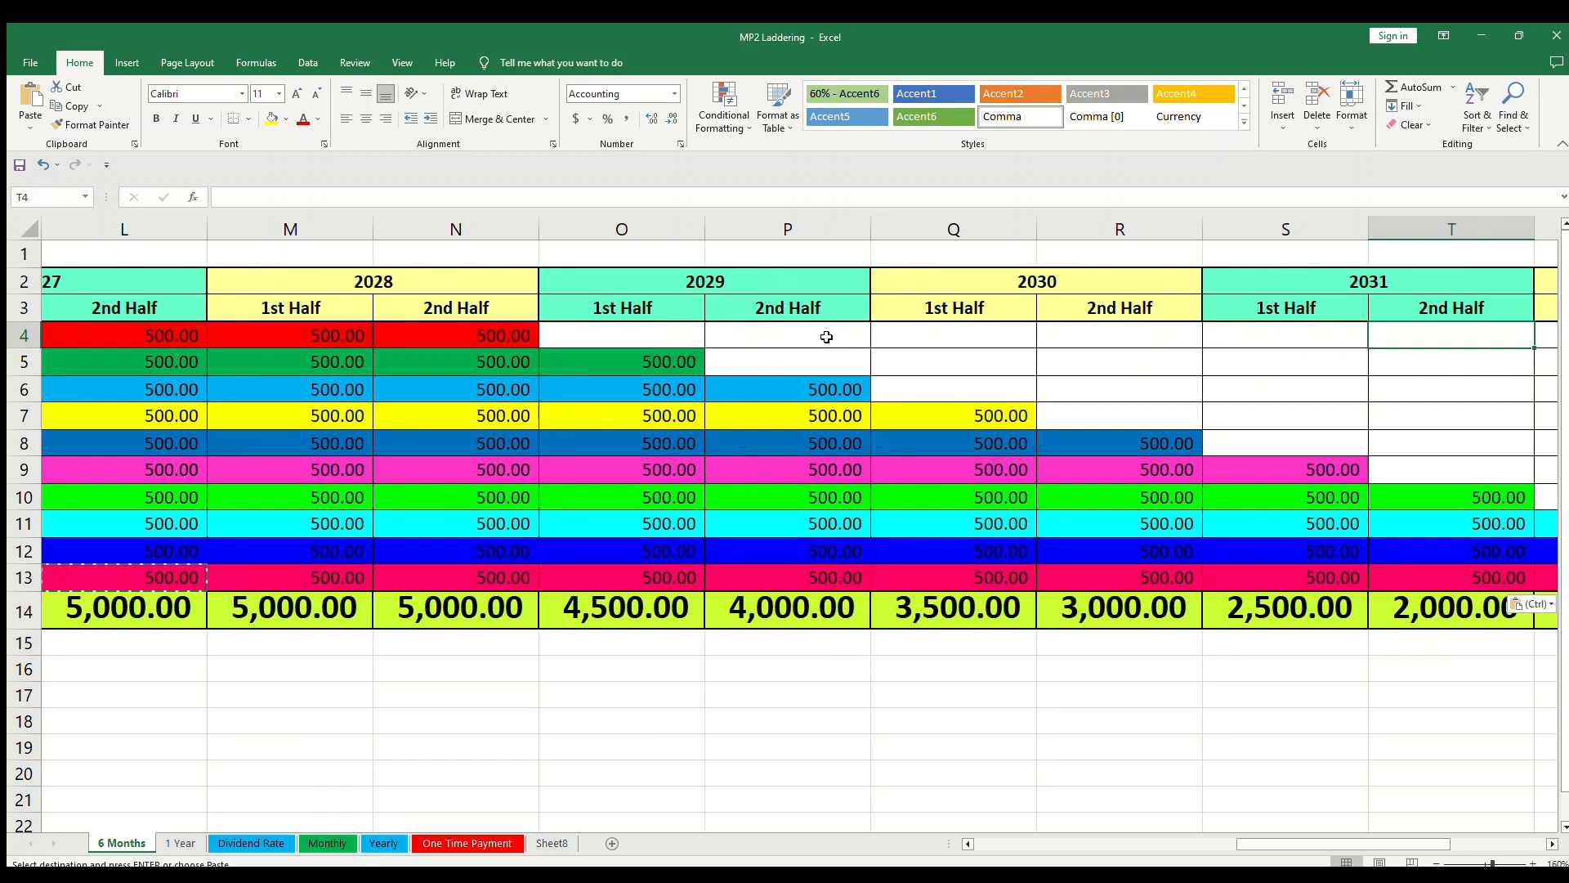
{"action": "key", "text": "Left"}
{"action": "key", "text": "Left"}
{"action": "key", "text": "Left"}
{"action": "key", "text": "Left"}
{"action": "key", "text": "Left"}
{"action": "key", "text": "Left"}
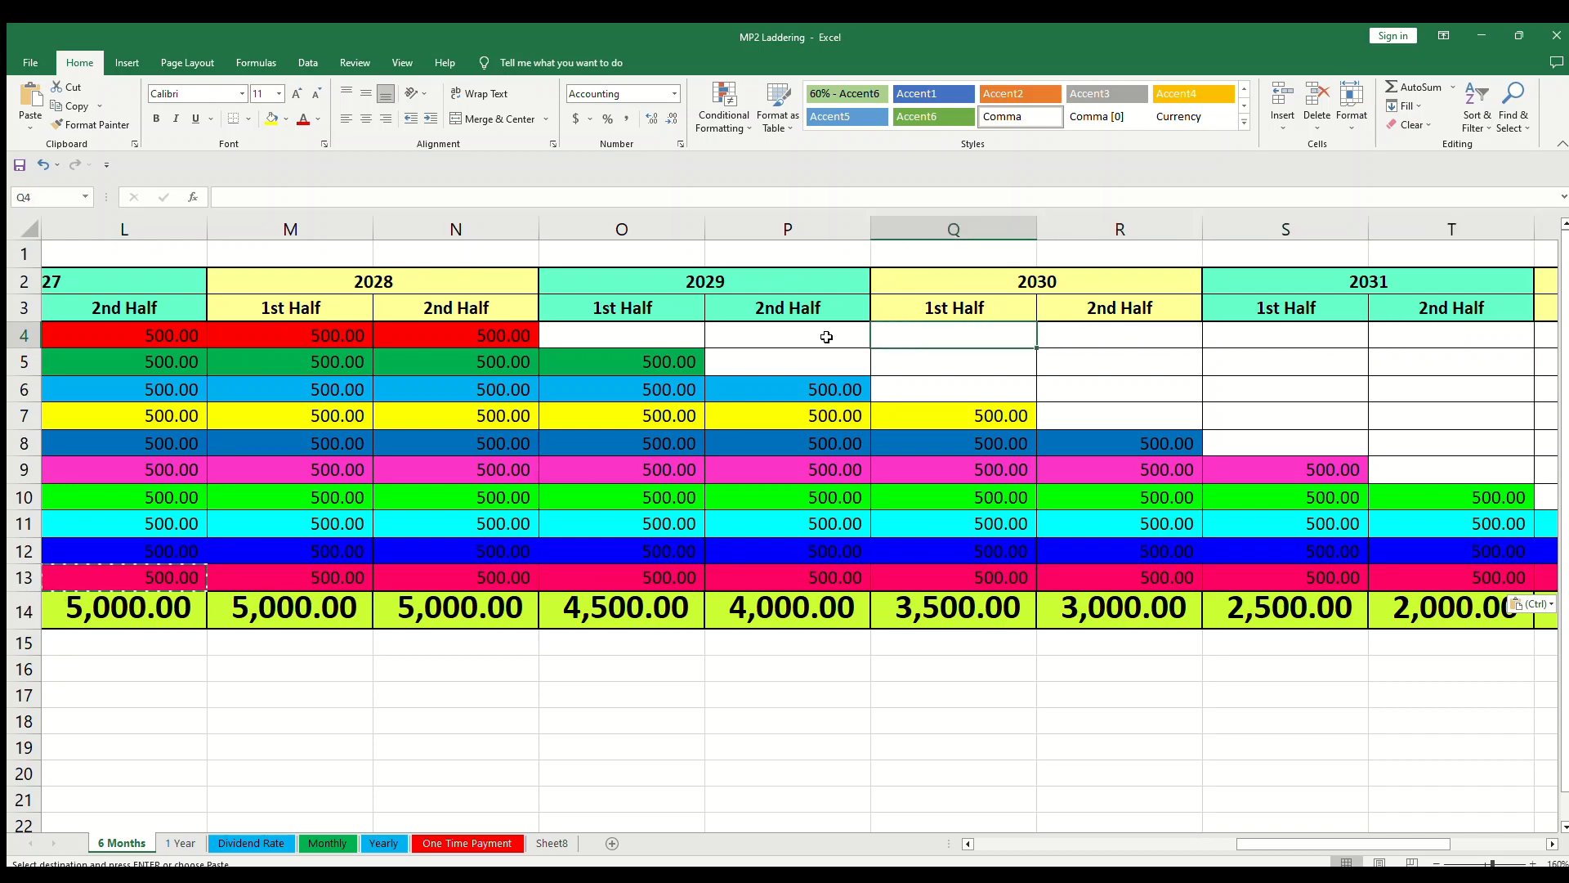
{"action": "key", "text": "Right"}
{"action": "key", "text": "Right"}
{"action": "key", "text": "Right"}
{"action": "key", "text": "Right"}
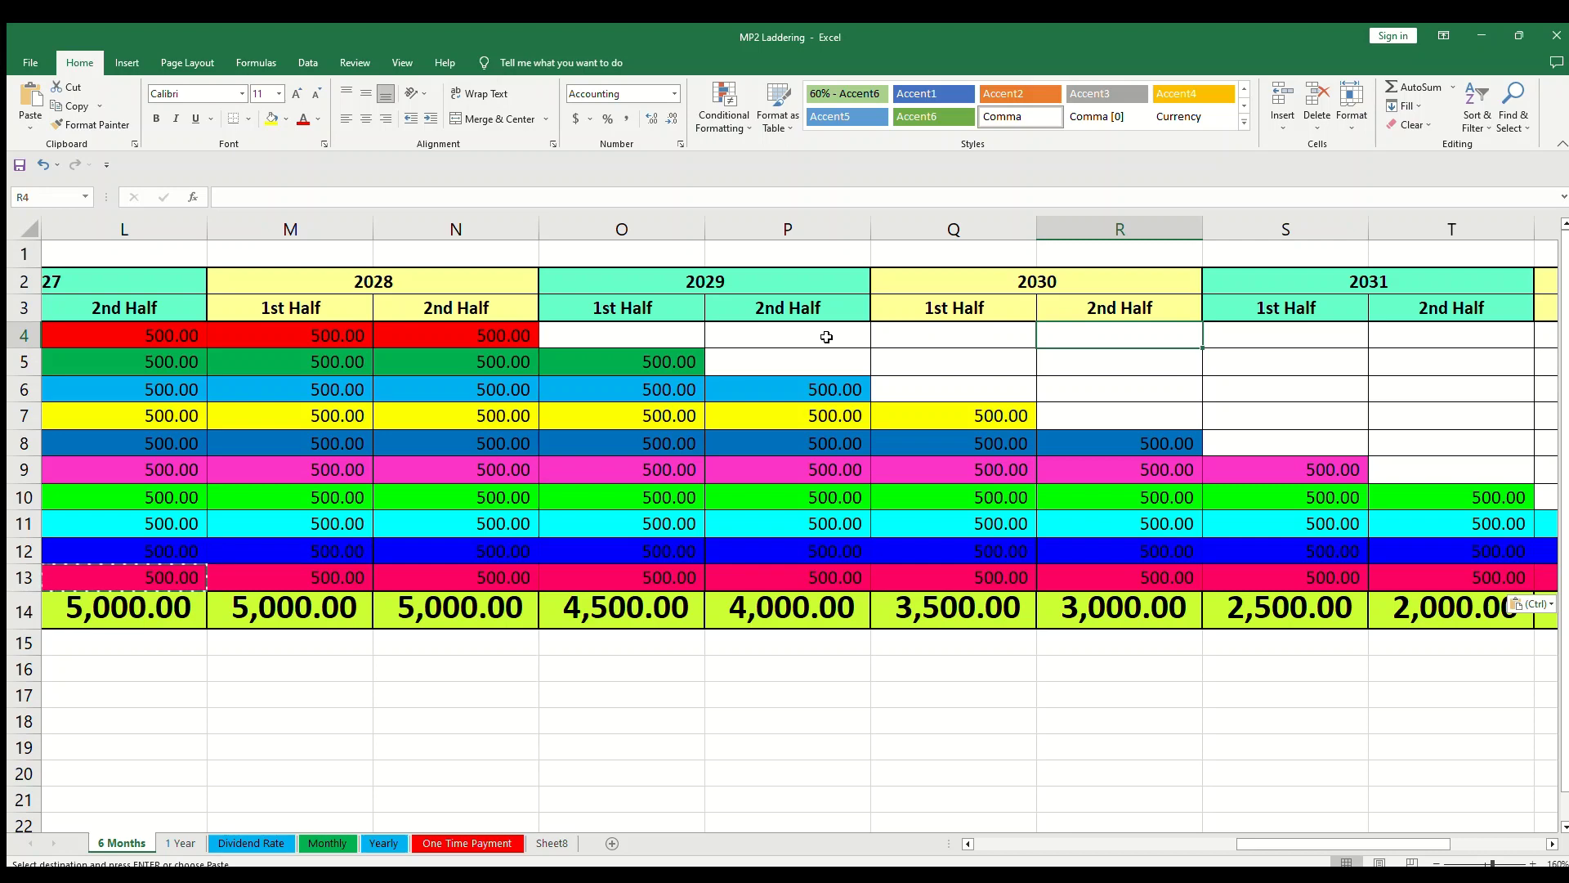
{"action": "key", "text": "ctrl+Home"}
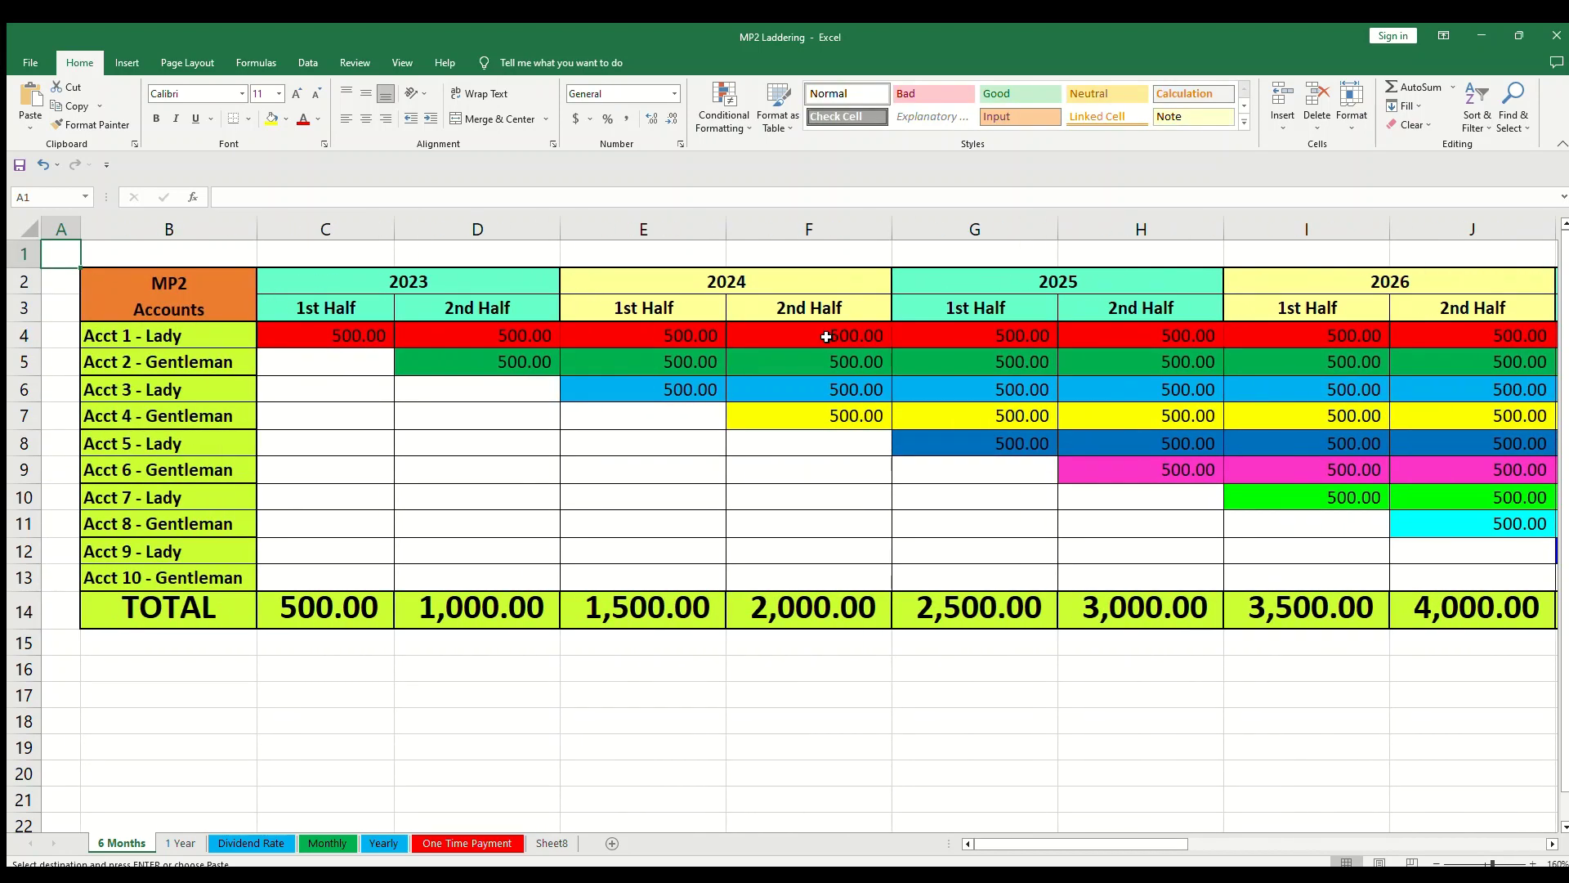
On the Dividend Rate sheet, calculate the Average Rate in E7 with the formula =SUM(E2:E6)/5
{"action": "left_click", "coordinate": [251, 843]}
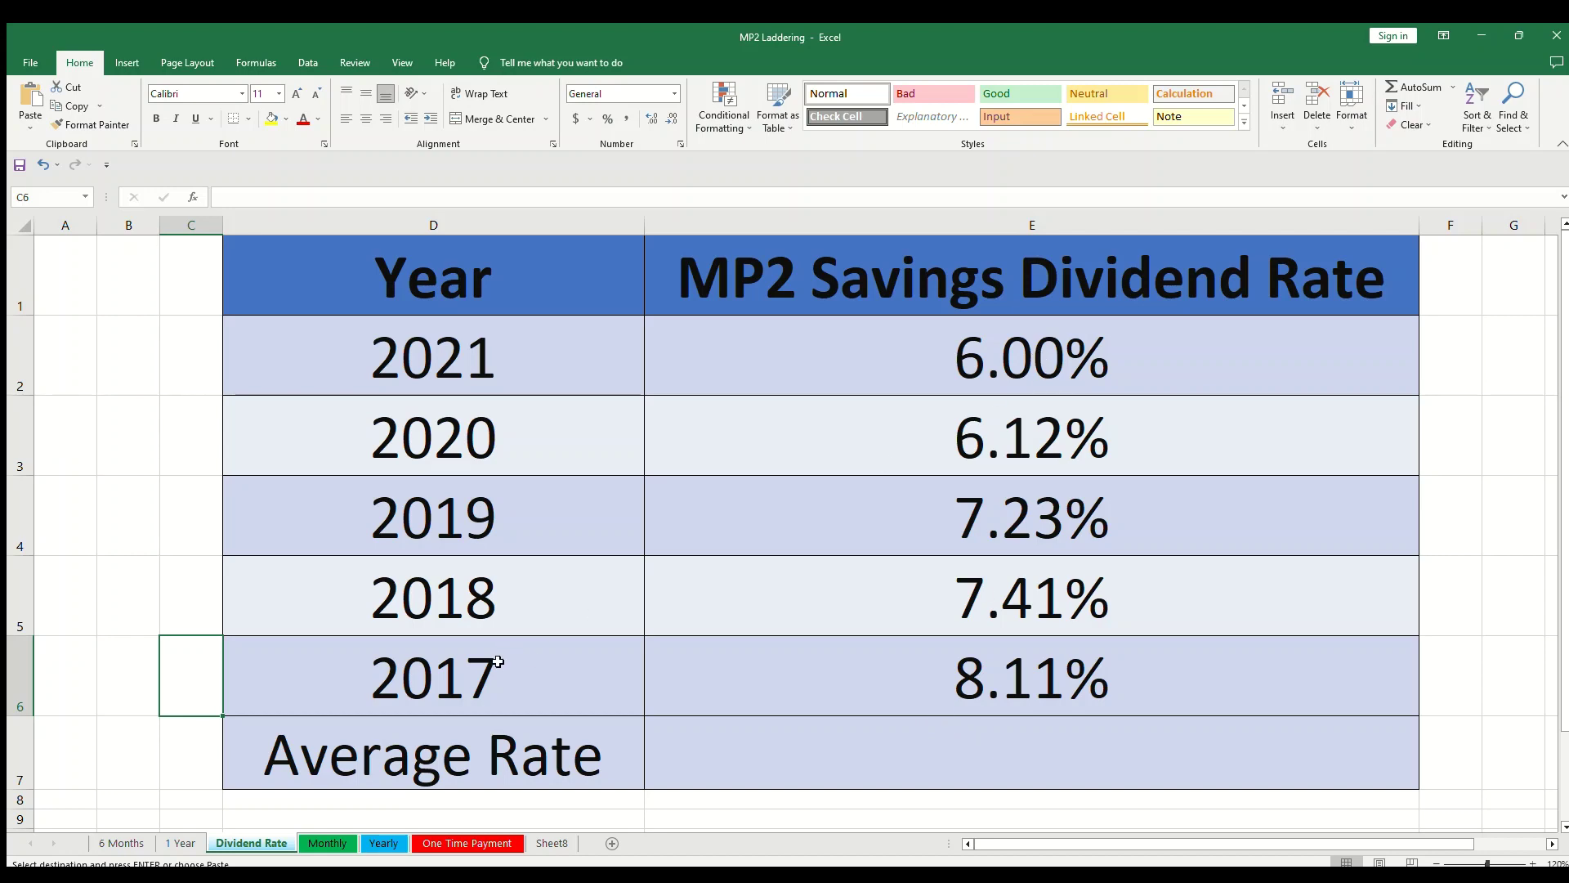
{"action": "key", "text": "F2"}
{"action": "left_click", "coordinate": [913, 601]}
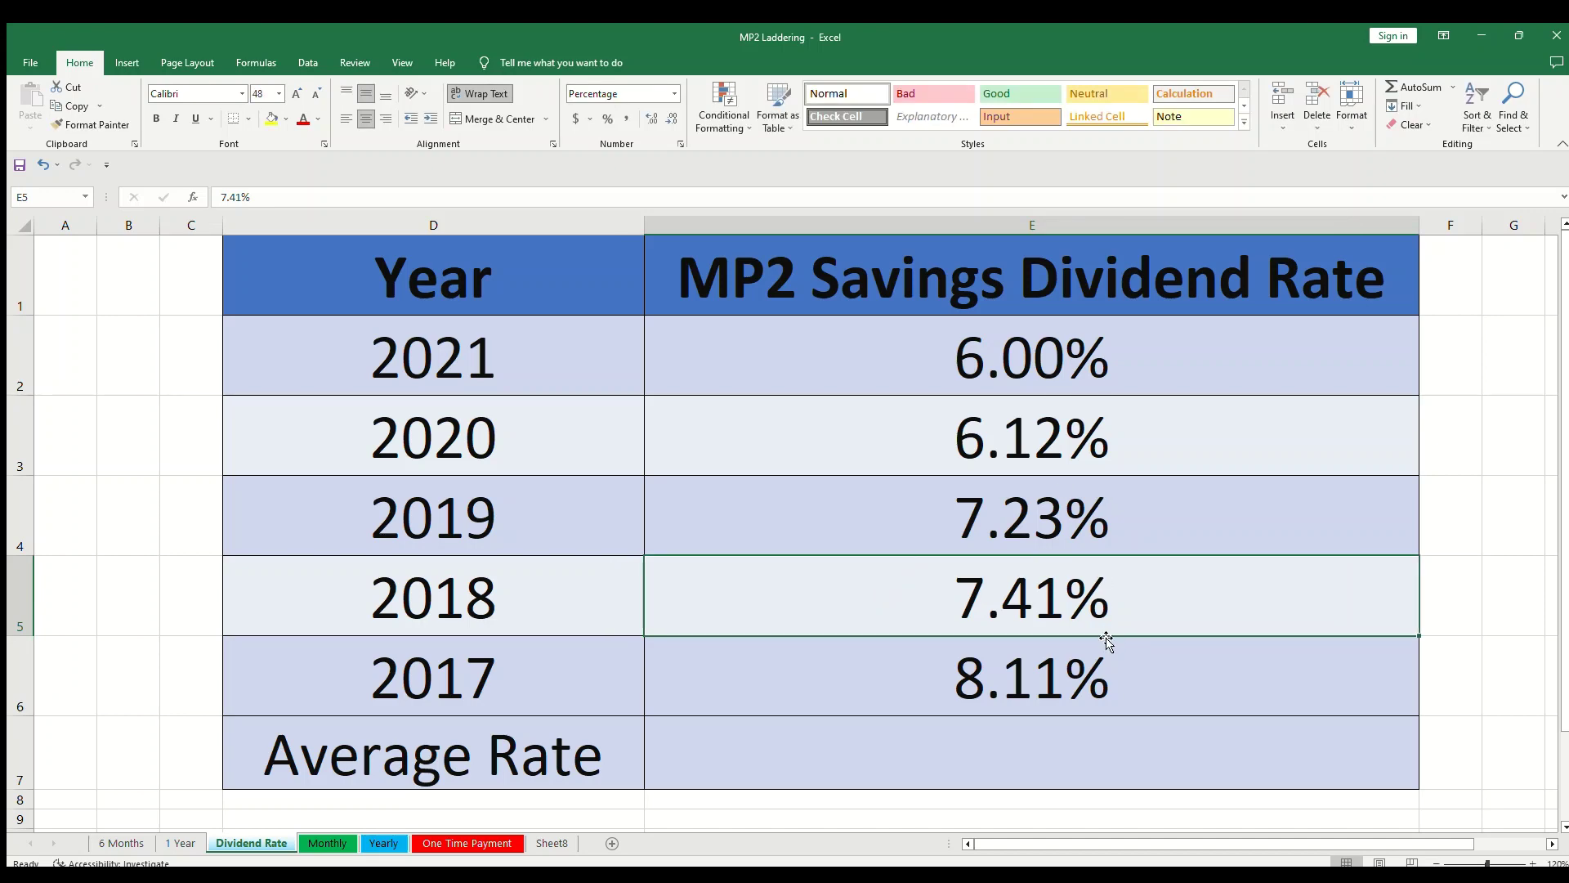
{"action": "left_click", "coordinate": [1053, 755]}
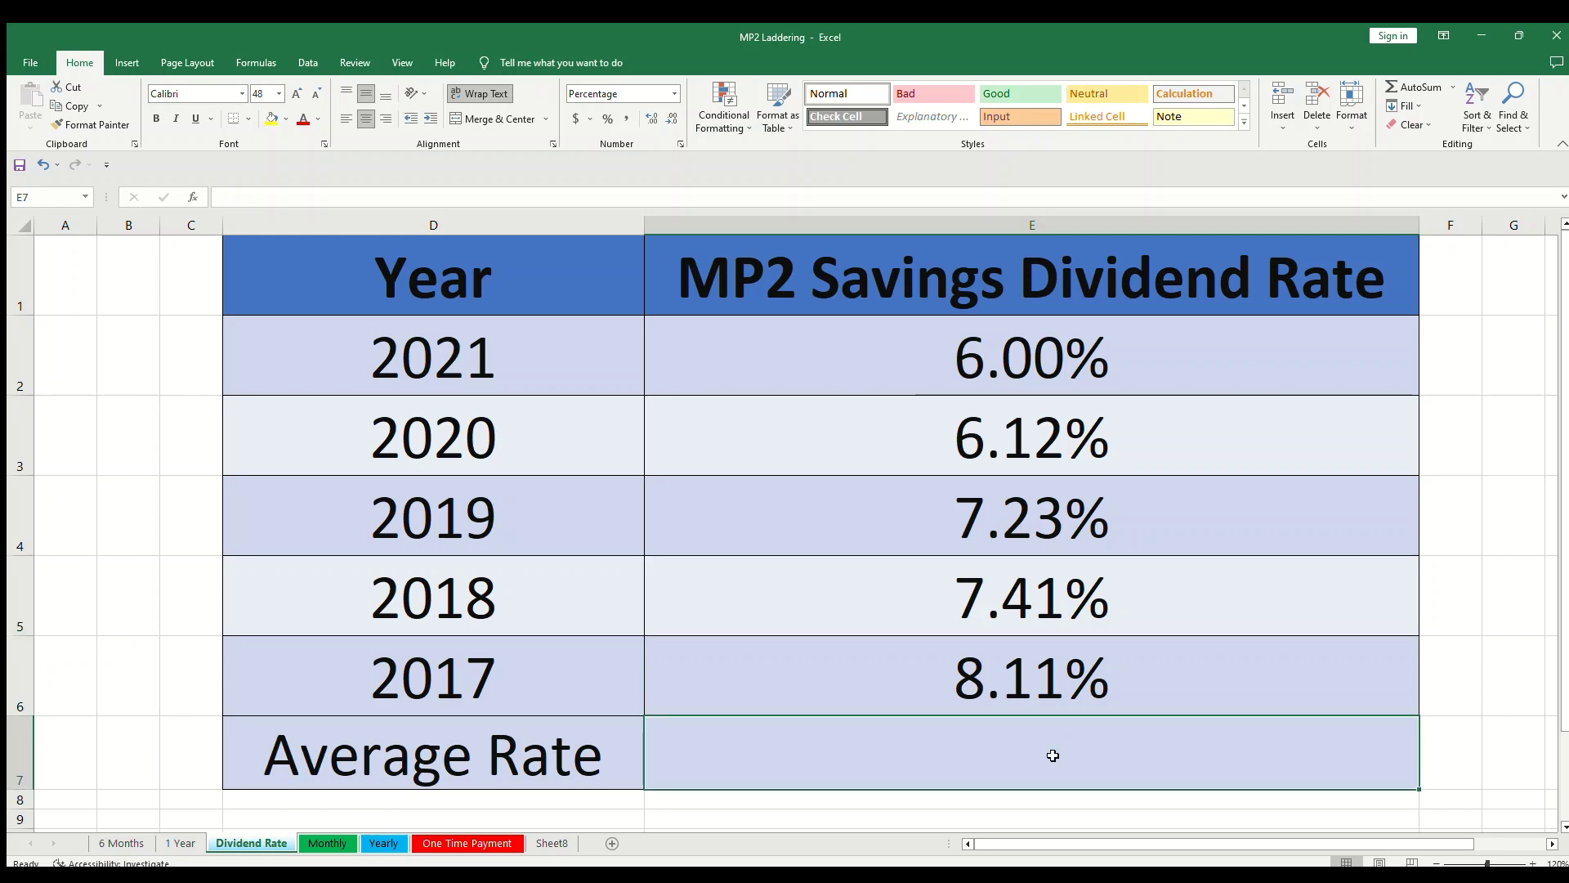
{"action": "key", "text": "alt+equal"}
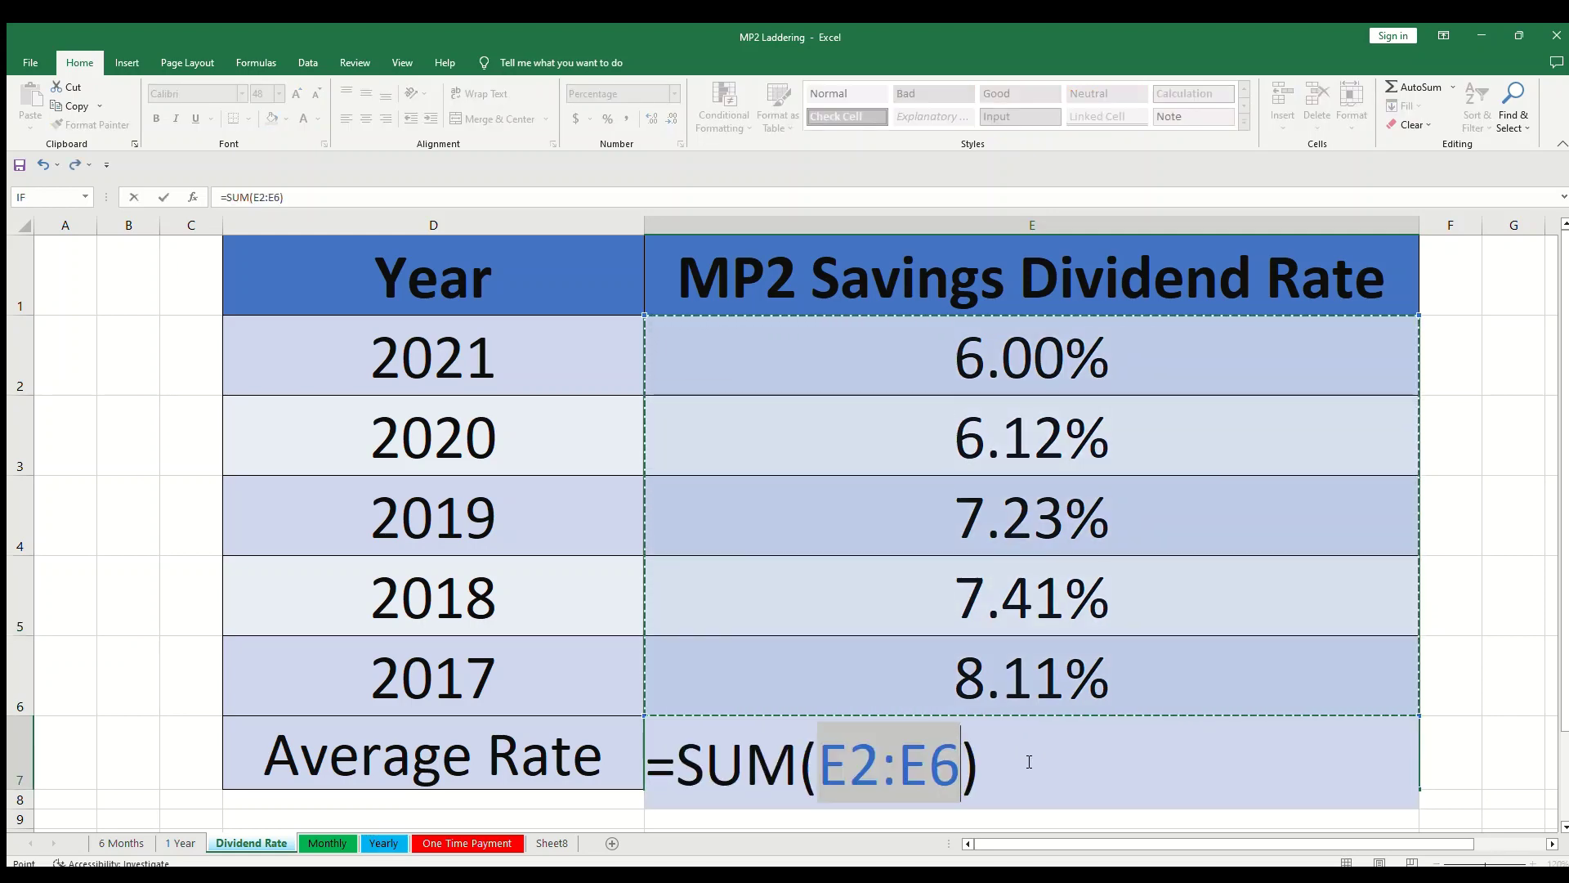
{"action": "left_click", "coordinate": [1028, 761]}
{"action": "type", "text": "/5"}
{"action": "key", "text": "Return"}
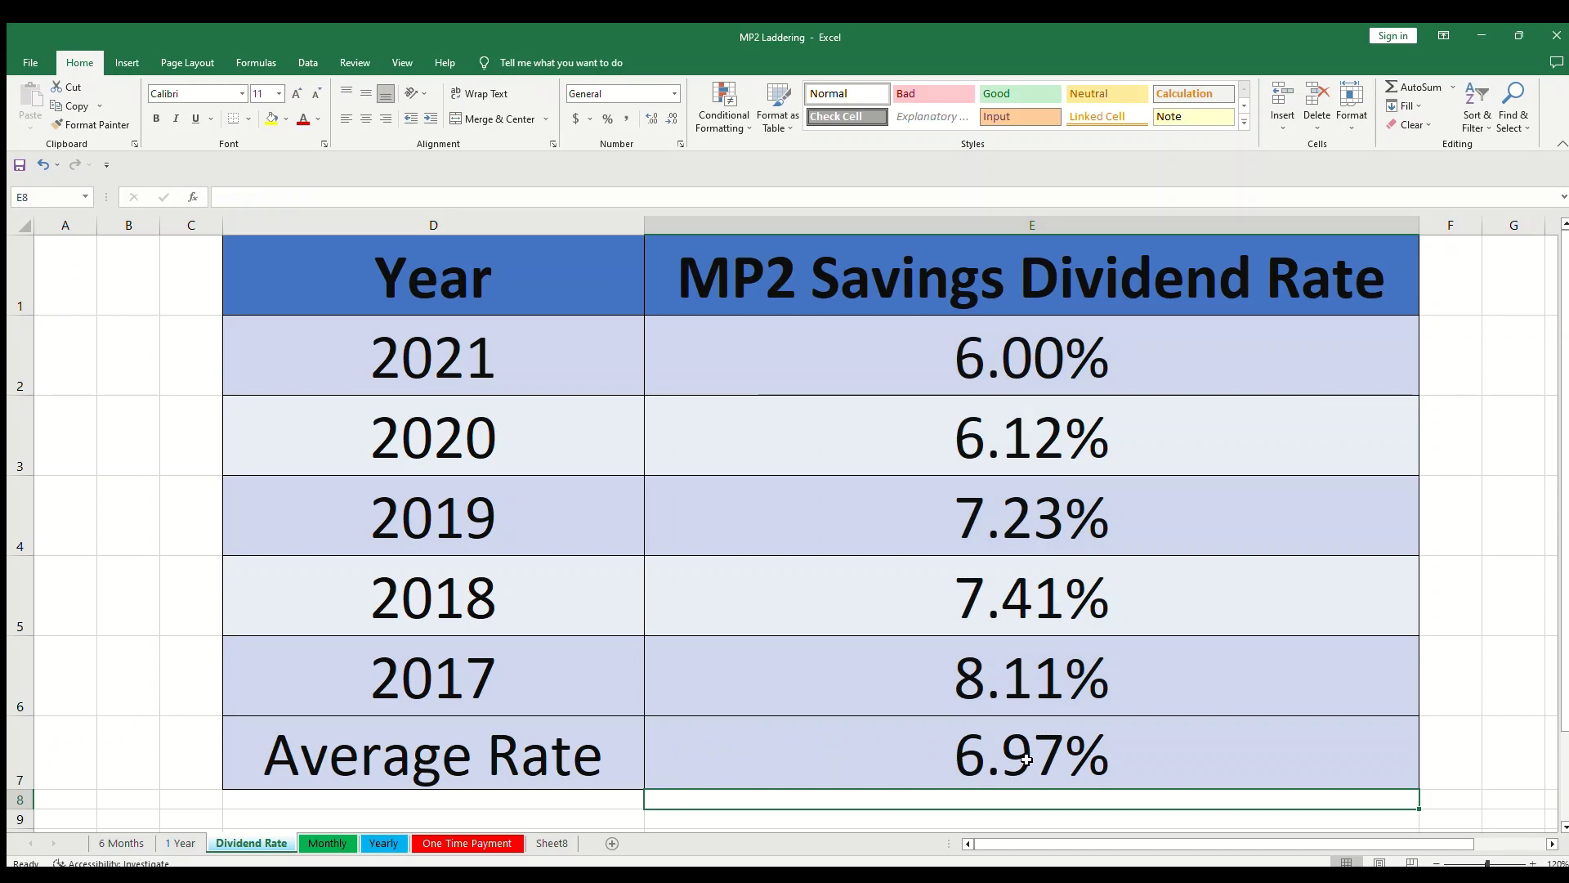
{"action": "left_click", "coordinate": [1027, 760]}
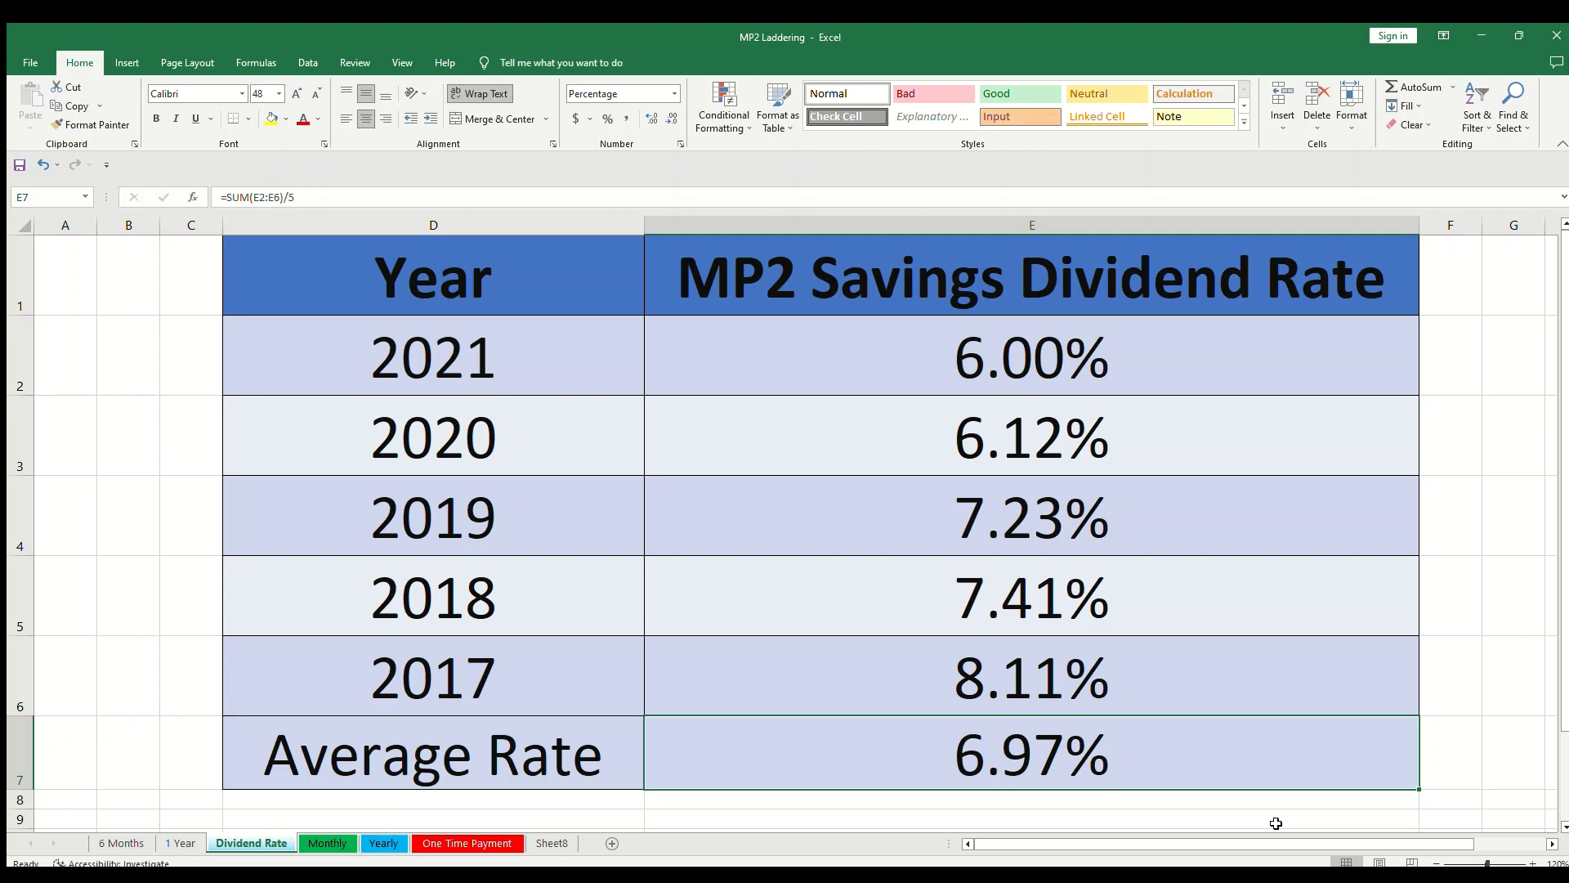
On the Monthly sheet, enter a monthly deposit of 500 for January-2023
{"action": "left_click", "coordinate": [327, 842]}
{"action": "left_click", "coordinate": [517, 388]}
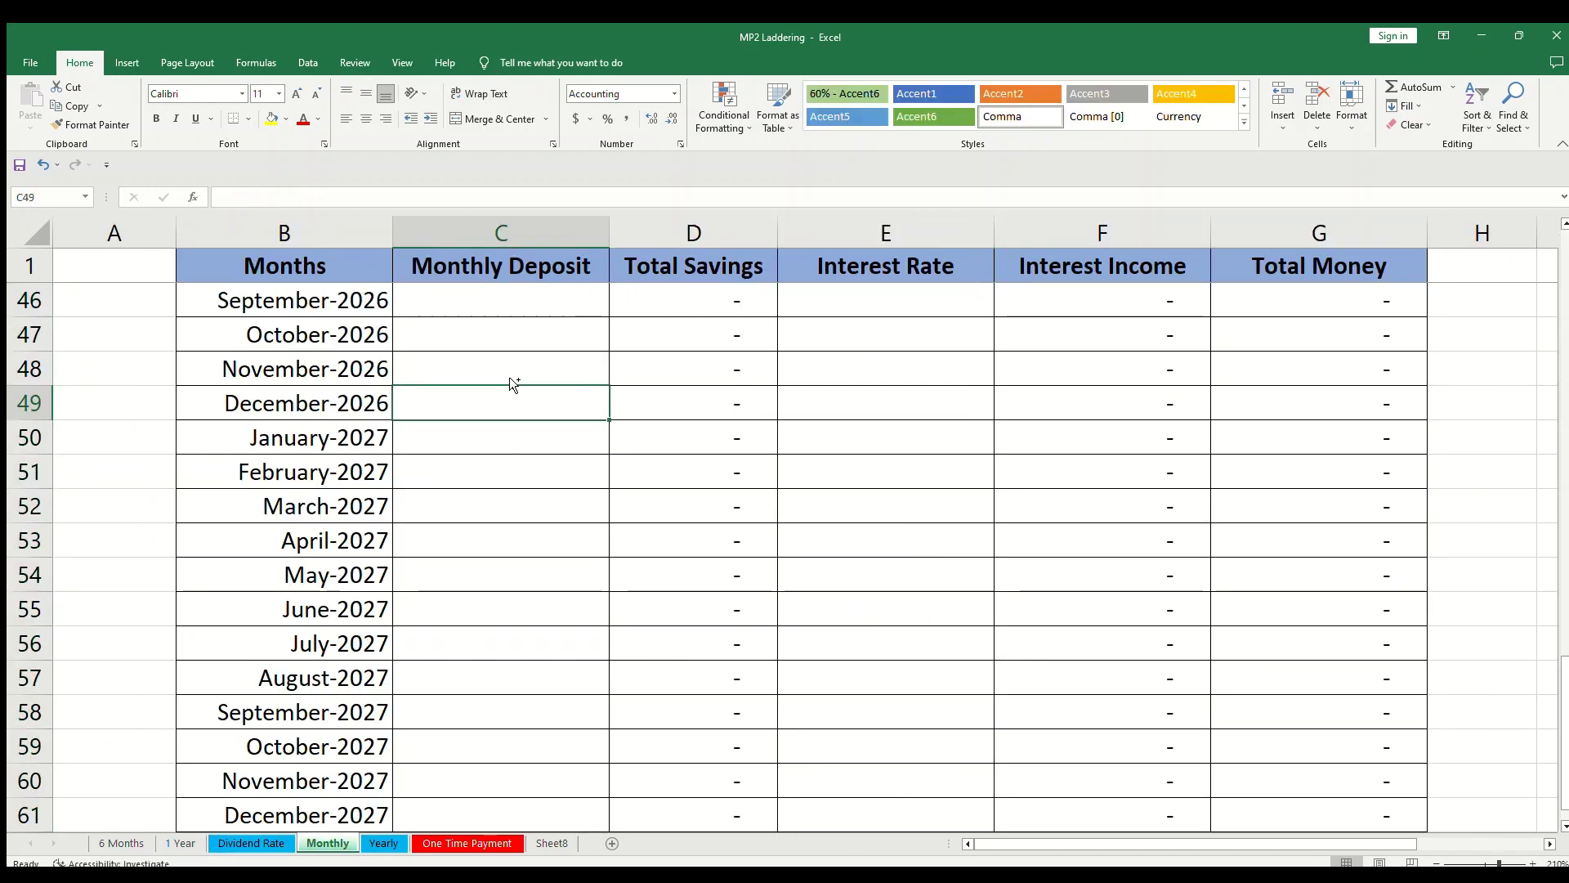
{"action": "key", "text": "ctrl+Home"}
{"action": "left_click", "coordinate": [503, 288]}
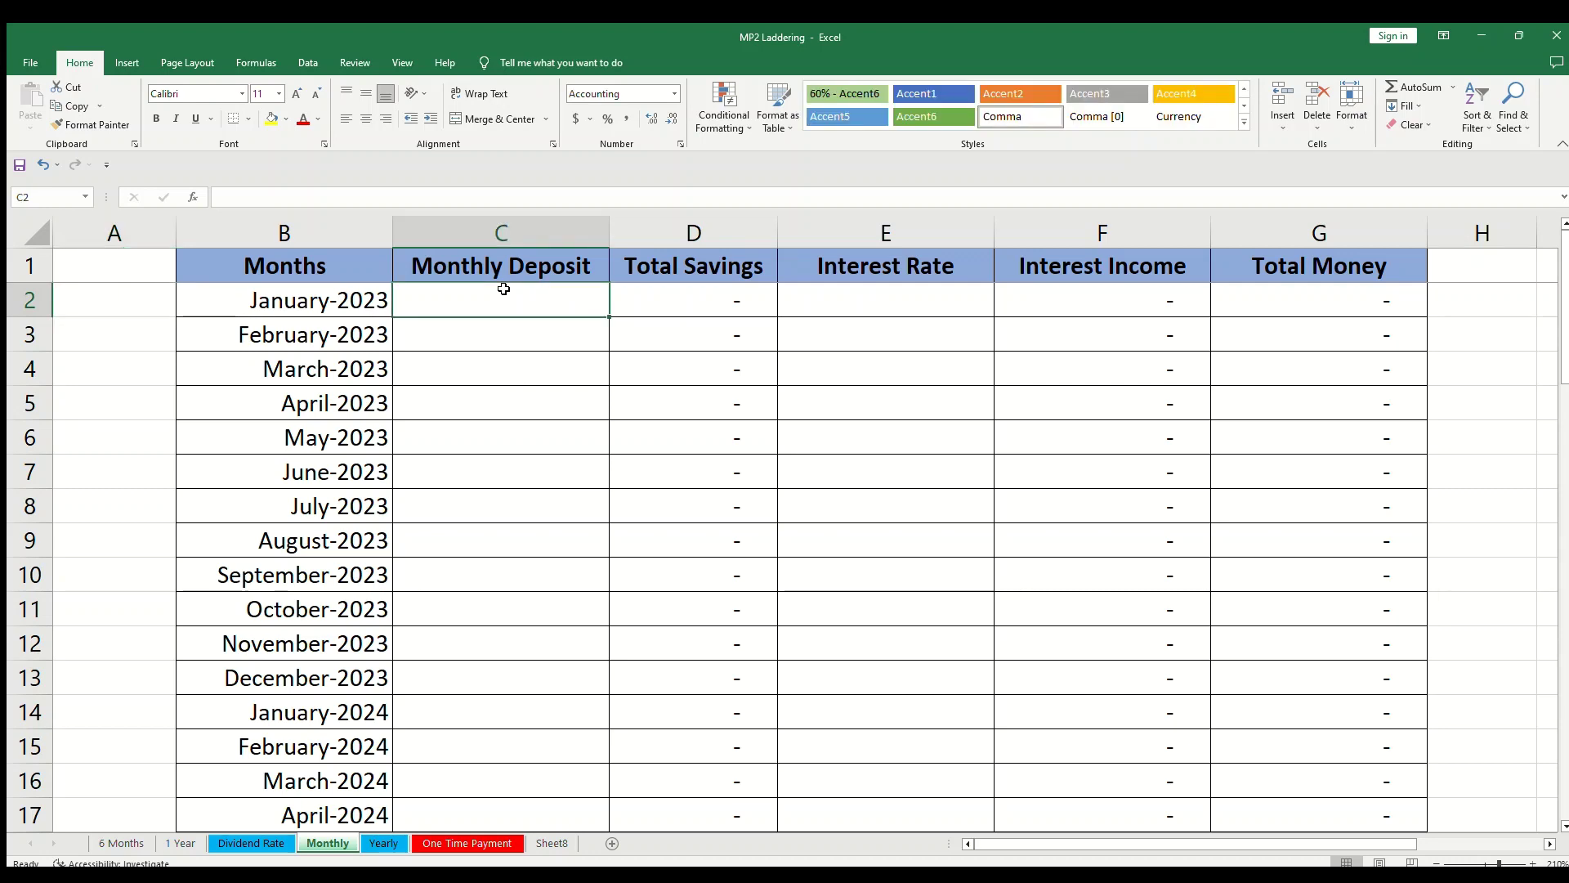
{"action": "type", "text": "500"}
{"action": "key", "text": "ctrl+Return"}
Copy the January-2023 deposit of 500 down the Monthly Deposit column through December-2027 and check the column's total
{"action": "key", "text": "ctrl+c"}
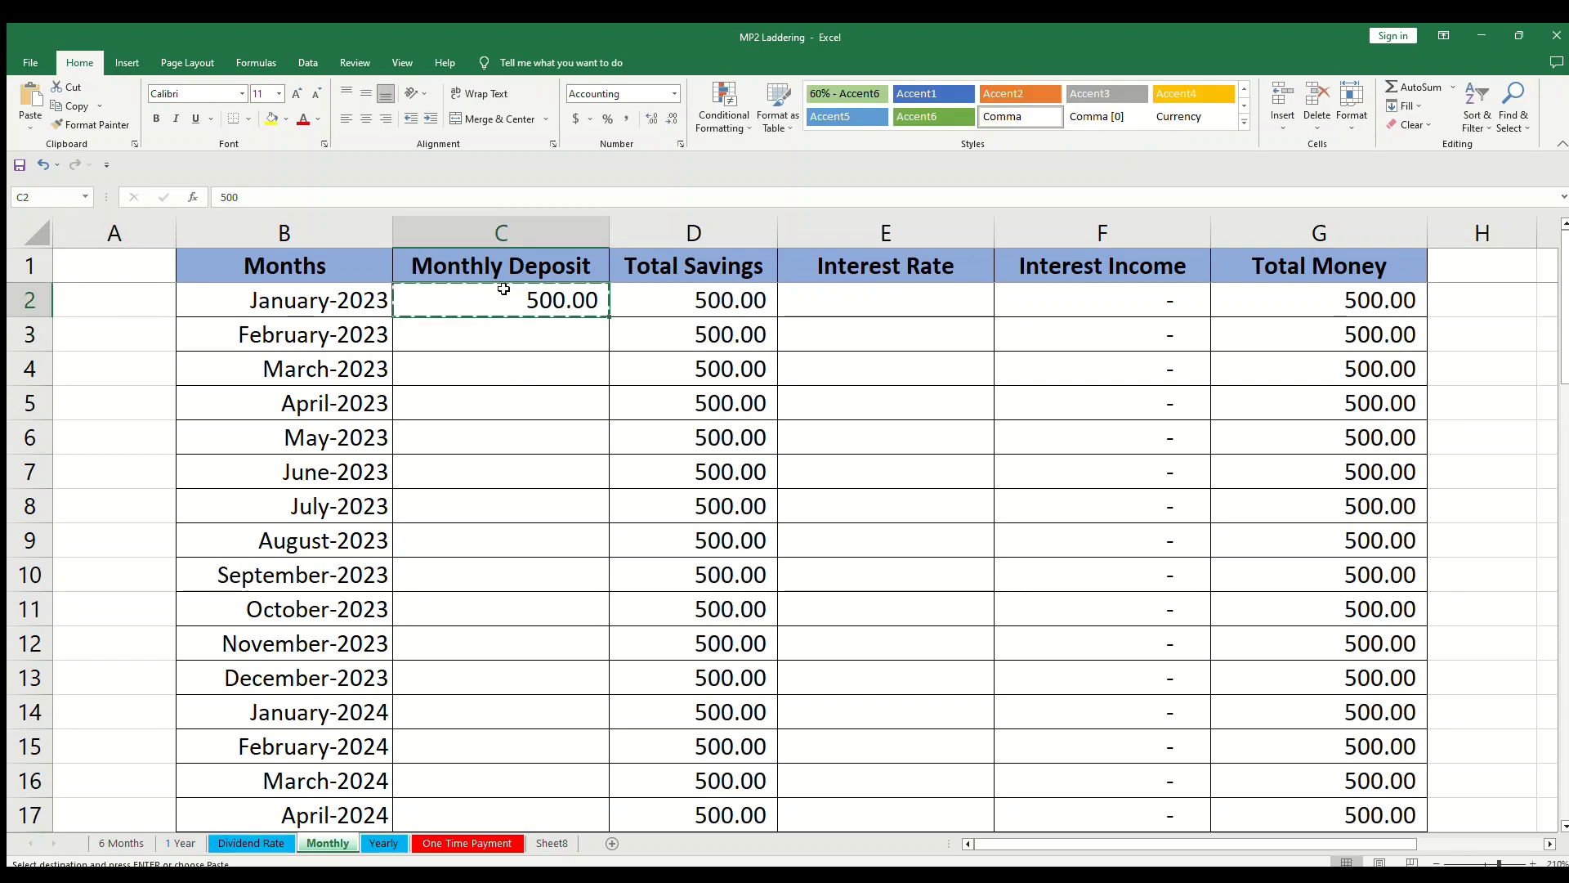
{"action": "key", "text": "shift+Down"}
{"action": "key", "text": "shift+Down"}
{"action": "key", "text": "shift+Down"}
{"action": "key", "text": "shift+Down"}
{"action": "key", "text": "shift+Down"}
{"action": "key", "text": "shift+Down"}
{"action": "key", "text": "shift+Down"}
{"action": "key", "text": "shift+Down"}
{"action": "key", "text": "shift+Down"}
{"action": "key", "text": "shift+Down"}
{"action": "key", "text": "shift+Down"}
{"action": "key", "text": "shift+Down"}
{"action": "key", "text": "shift+Down"}
{"action": "key", "text": "shift+Down"}
{"action": "key", "text": "shift+Down"}
{"action": "key", "text": "shift+Down"}
{"action": "key", "text": "shift+Down"}
{"action": "key", "text": "shift+Down"}
{"action": "key", "text": "shift+Down"}
{"action": "key", "text": "shift+Down"}
{"action": "key", "text": "shift+Down"}
{"action": "key", "text": "shift+Down"}
{"action": "key", "text": "shift+Down"}
{"action": "key", "text": "shift+Down"}
{"action": "key", "text": "shift+Down"}
{"action": "key", "text": "shift+Down"}
{"action": "key", "text": "shift+Down"}
{"action": "key", "text": "shift+Down"}
{"action": "key", "text": "shift+Down"}
{"action": "key", "text": "shift+Down"}
{"action": "key", "text": "shift+Down"}
{"action": "key", "text": "shift+Down"}
{"action": "key", "text": "shift+Down"}
{"action": "key", "text": "shift+Down"}
{"action": "key", "text": "shift+Down"}
{"action": "key", "text": "shift+Down"}
{"action": "key", "text": "shift+Down"}
{"action": "key", "text": "shift+Down"}
{"action": "key", "text": "shift+Down"}
{"action": "key", "text": "shift+Down"}
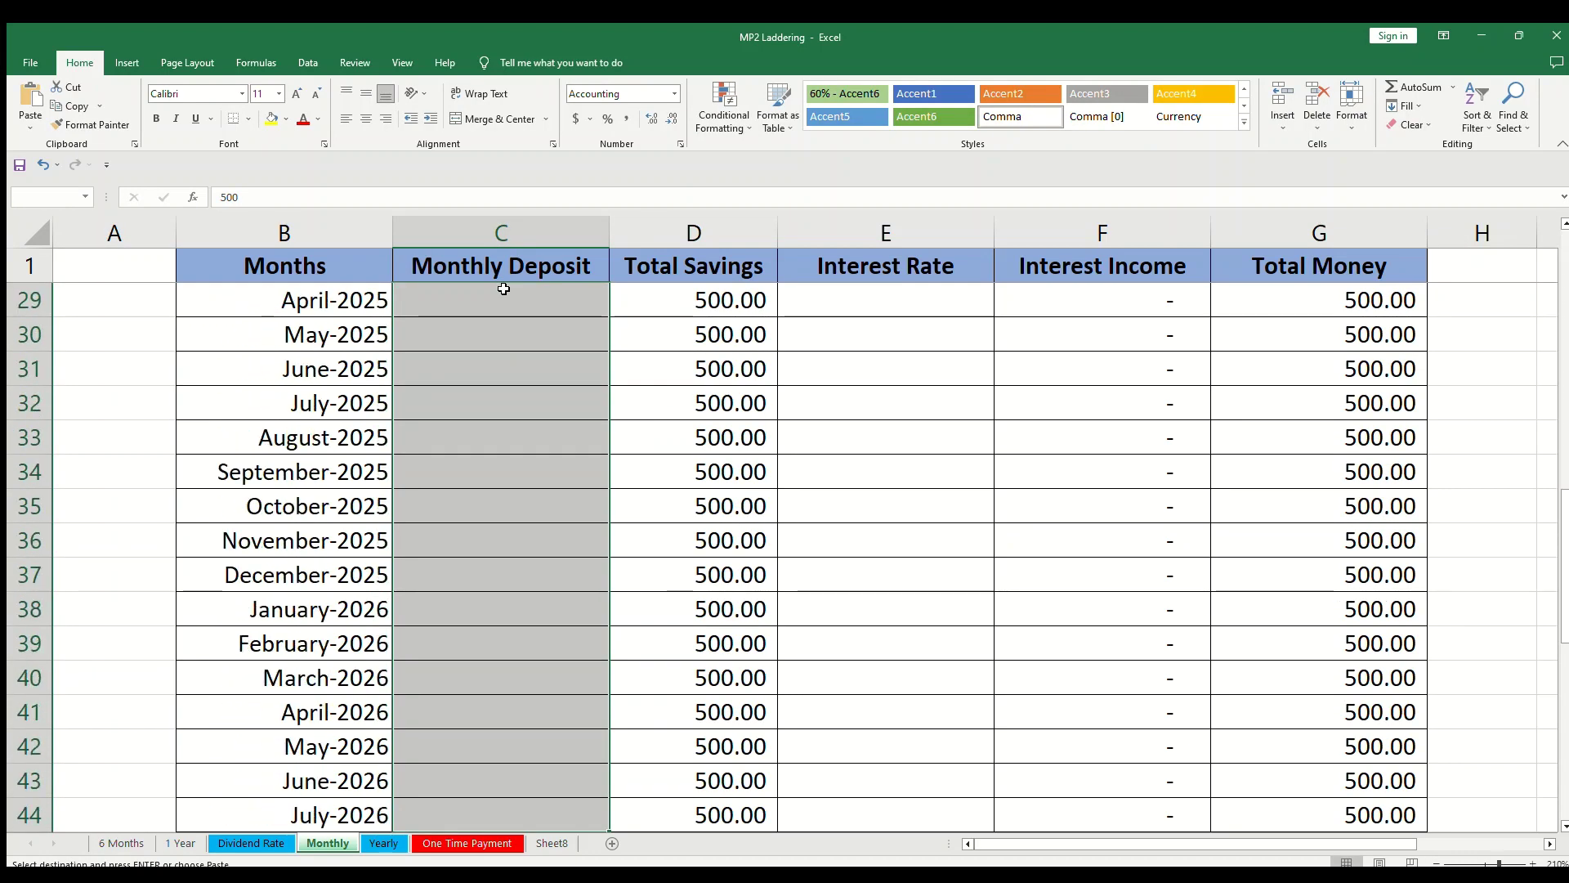
{"action": "key", "text": "shift+Down"}
{"action": "key", "text": "shift+Down"}
{"action": "key", "text": "shift+Down"}
{"action": "key", "text": "shift+Down"}
{"action": "key", "text": "shift+Down"}
{"action": "key", "text": "shift+Down"}
{"action": "key", "text": "shift+Down"}
{"action": "key", "text": "shift+Down"}
{"action": "key", "text": "shift+Down"}
{"action": "key", "text": "shift+Down"}
{"action": "key", "text": "shift+Down"}
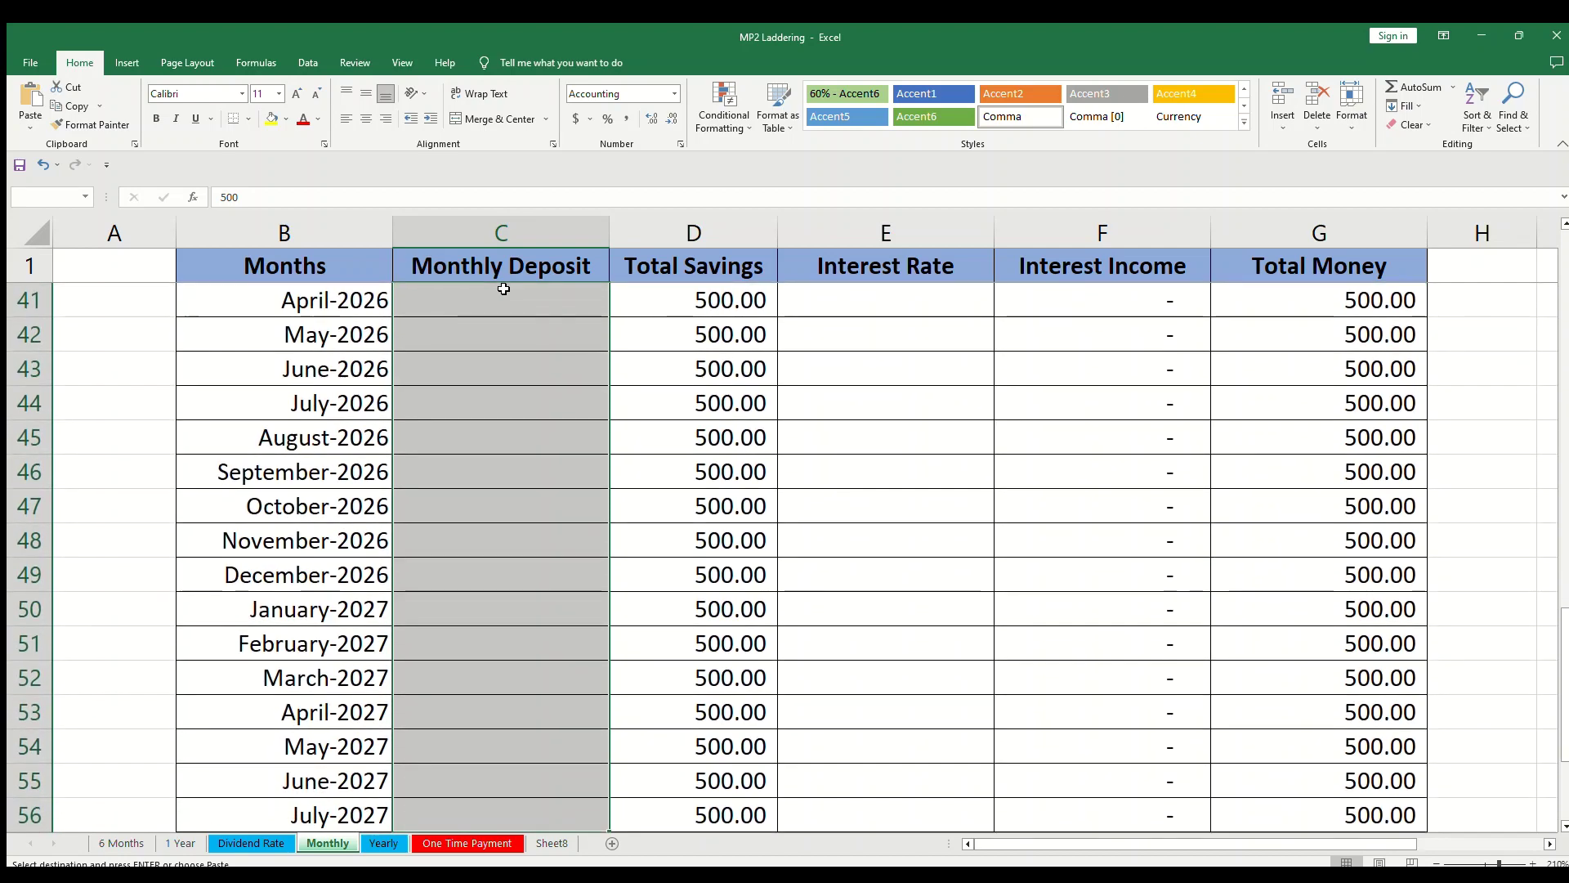
{"action": "key", "text": "shift+Up"}
{"action": "key", "text": "shift+Up"}
{"action": "key", "text": "shift+Up"}
{"action": "key", "text": "shift+Up"}
{"action": "key", "text": "shift+Up"}
{"action": "key", "text": "shift+Up"}
{"action": "key", "text": "shift+Up"}
{"action": "key", "text": "shift+Up"}
{"action": "key", "text": "shift+Up"}
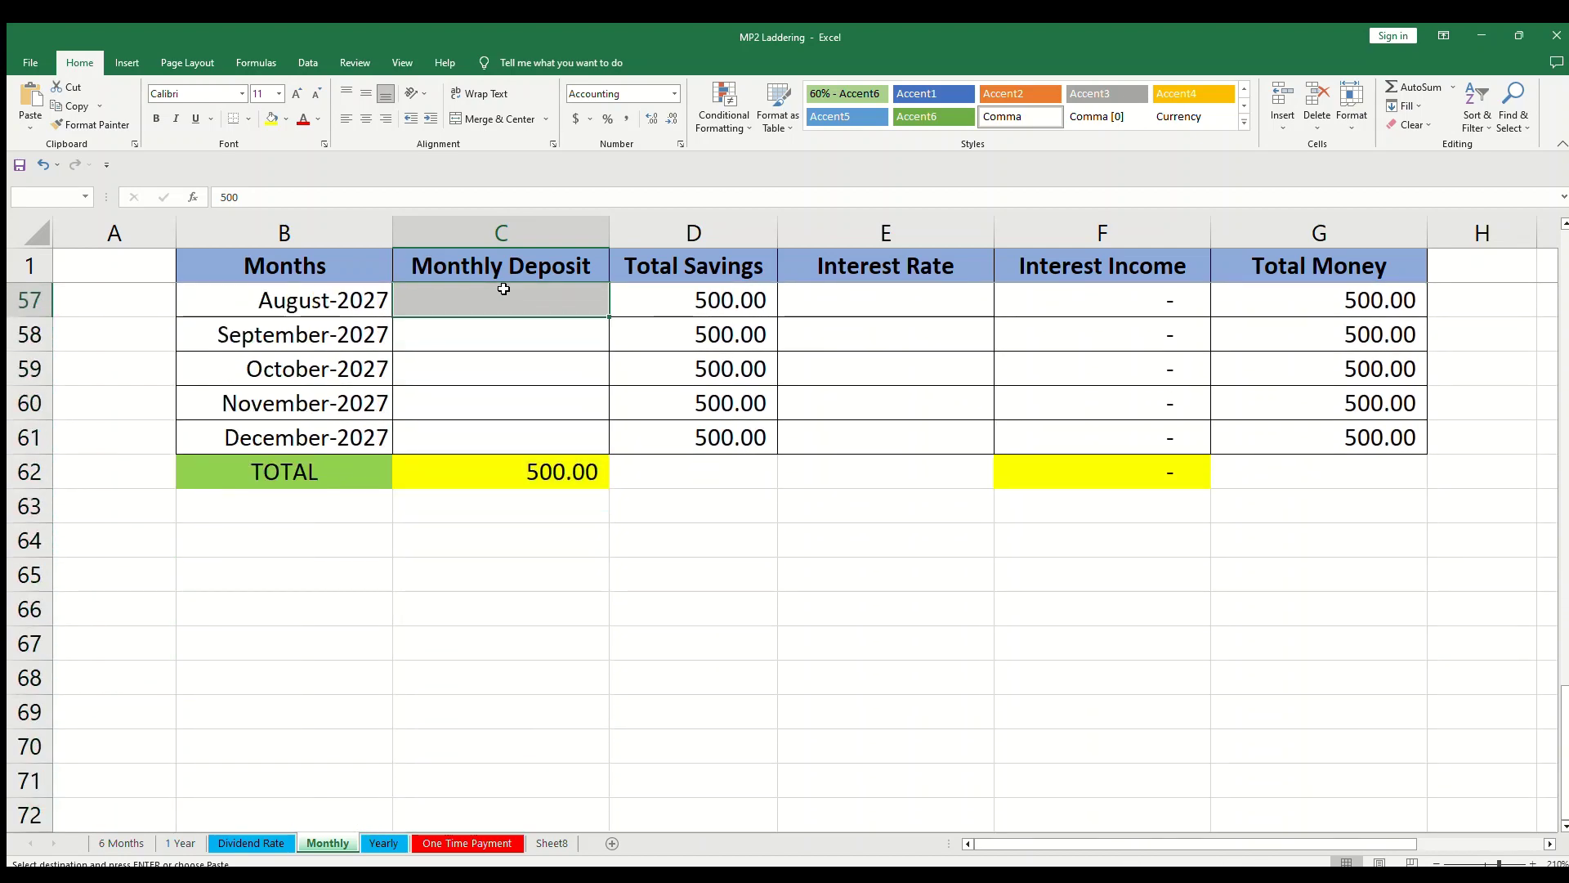
{"action": "key", "text": "shift+Down"}
{"action": "key", "text": "shift+Down"}
{"action": "key", "text": "shift+Down"}
{"action": "key", "text": "shift+Down"}
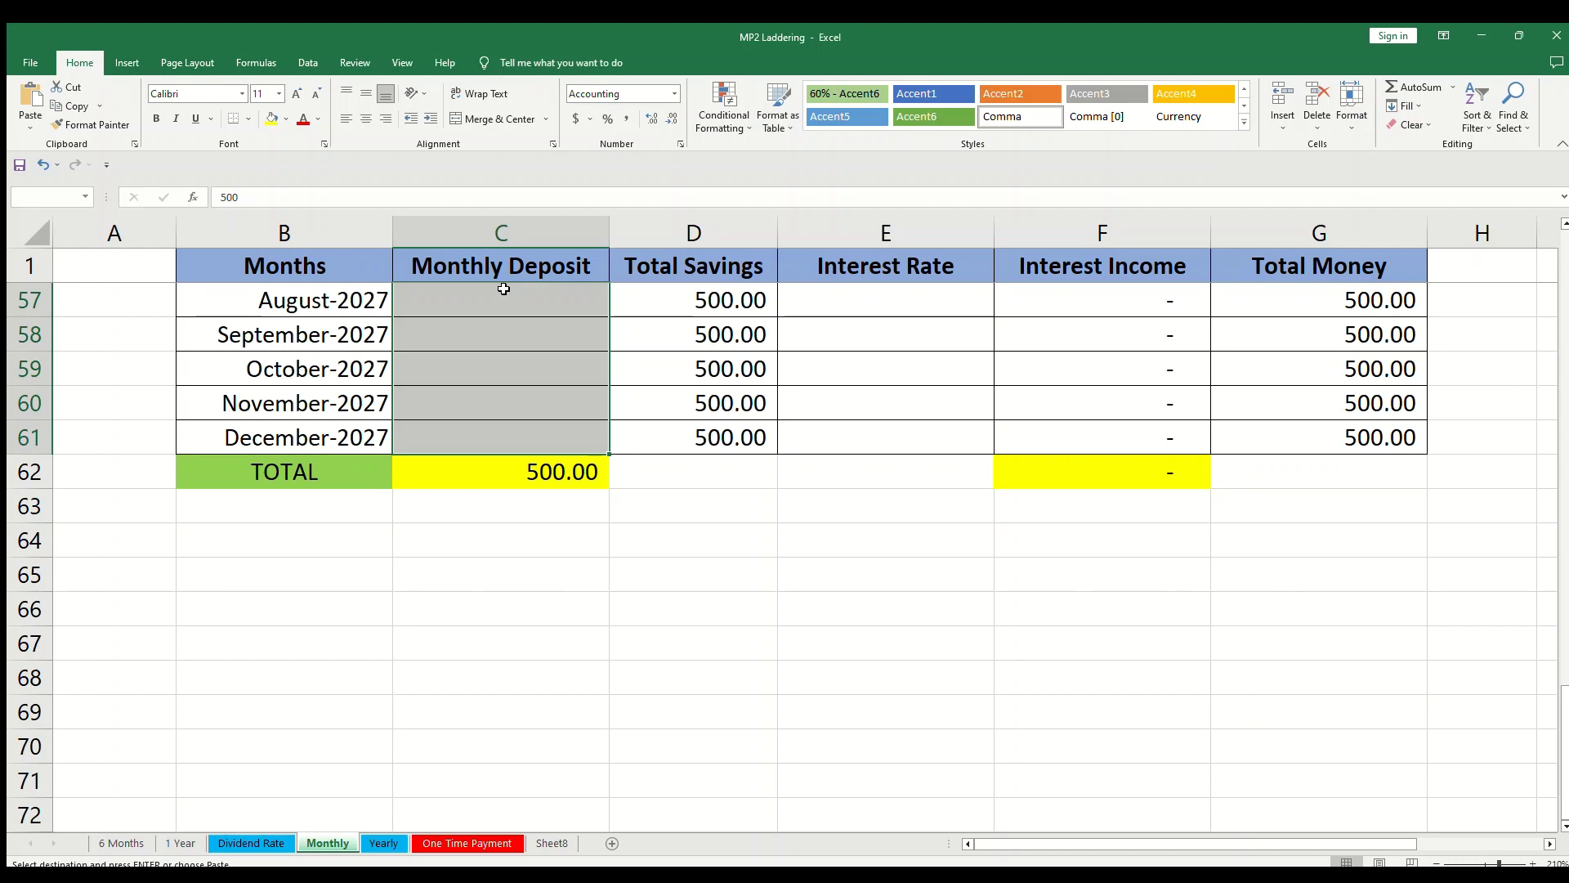
{"action": "key", "text": "ctrl+v"}
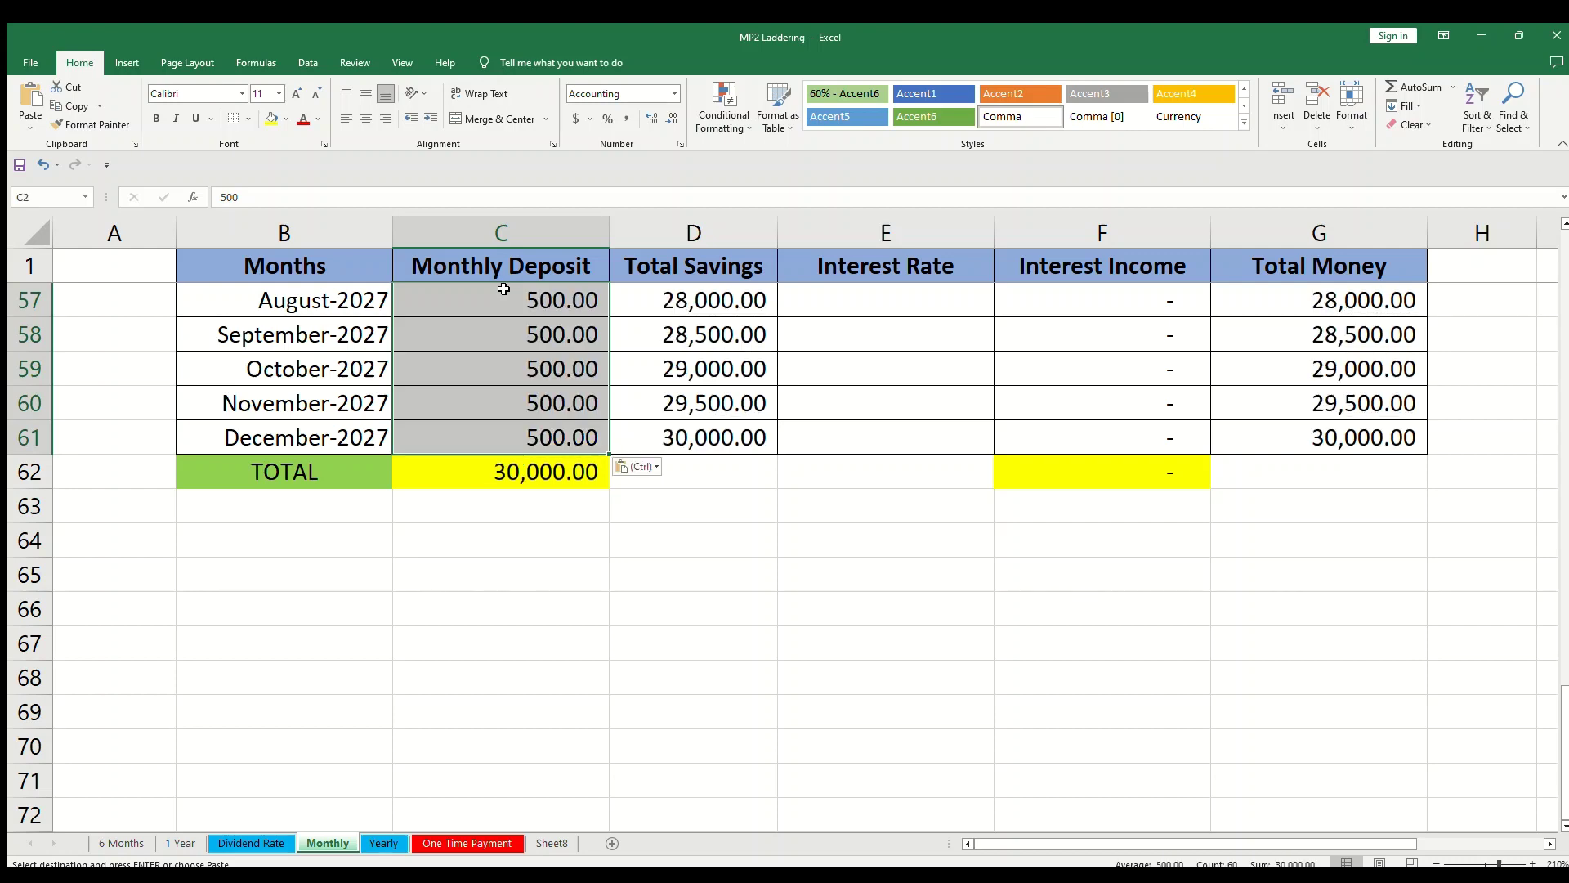
{"action": "left_click", "coordinate": [539, 484]}
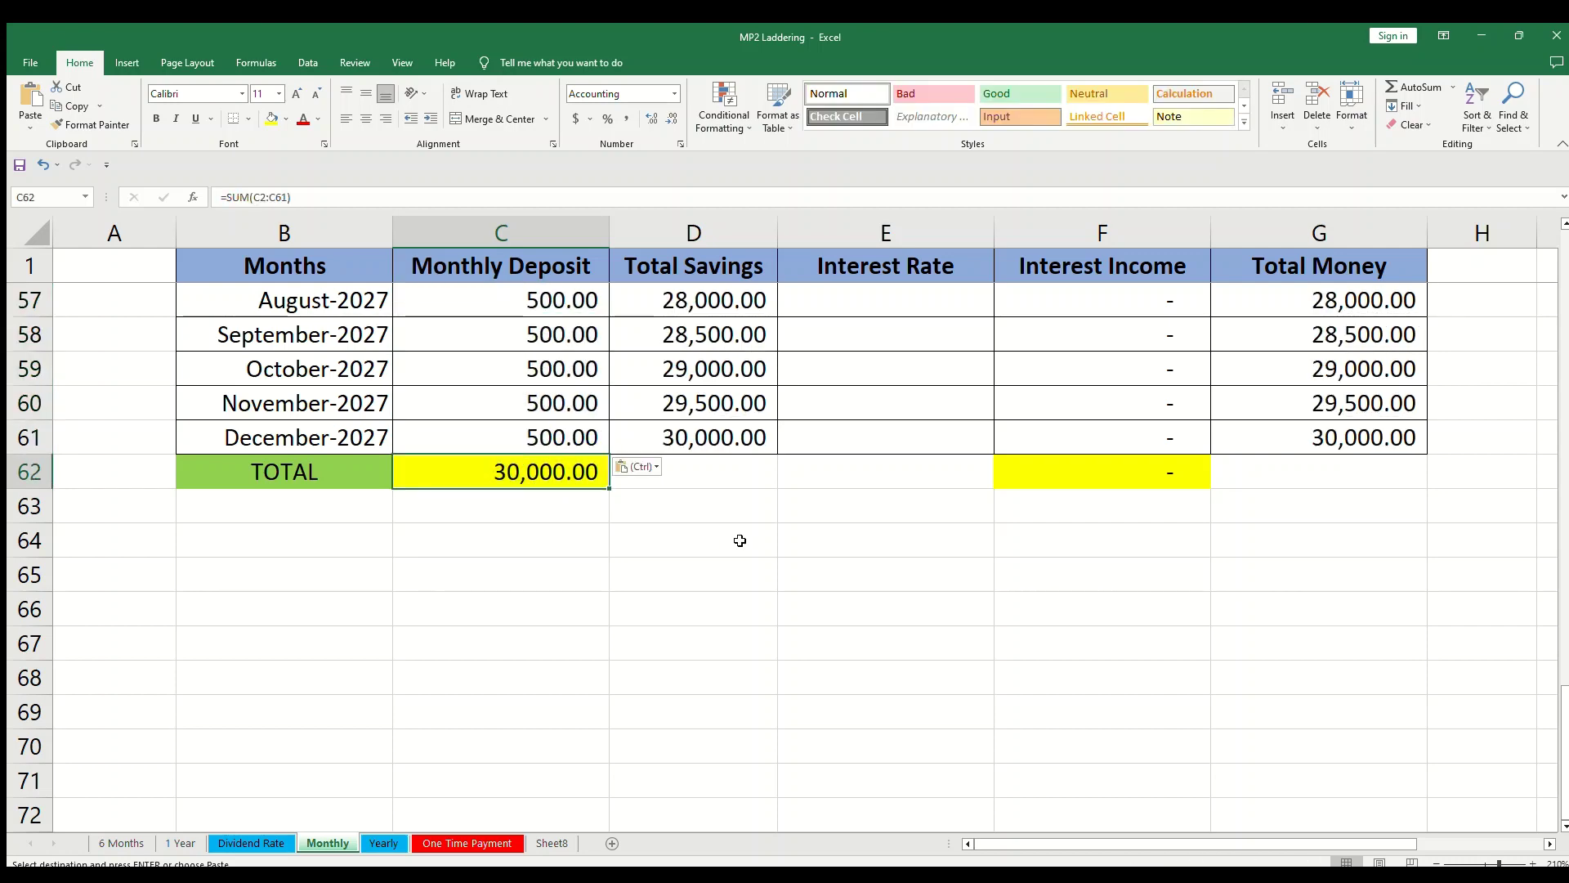
Enter the formula =6.97%/12 as the Interest Rate for January-2023
{"action": "key", "text": "ctrl+Home"}
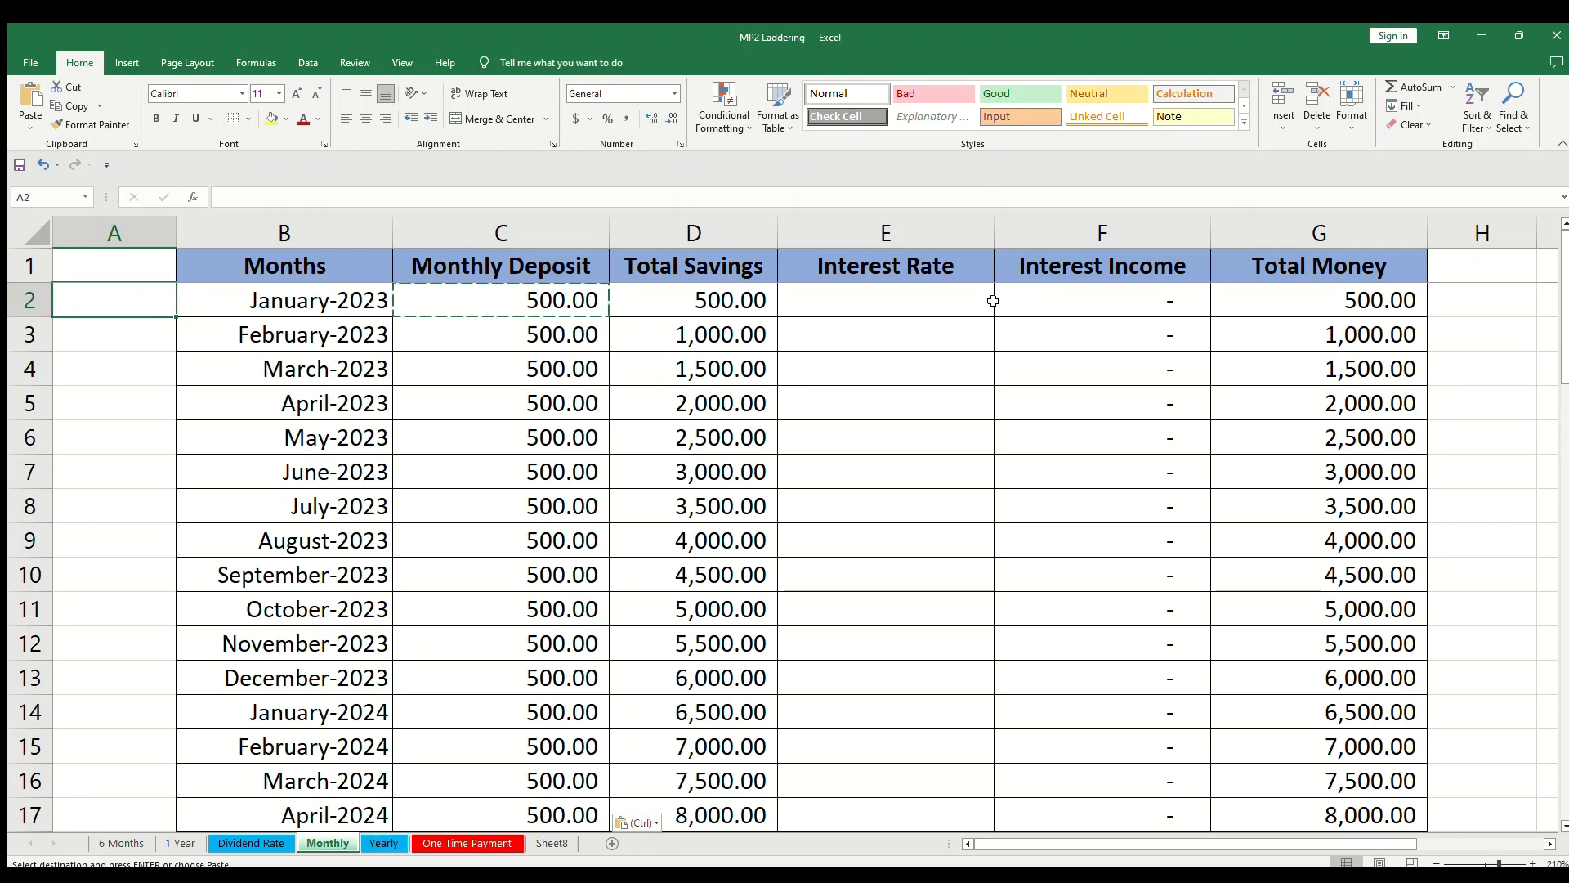
{"action": "left_click", "coordinate": [968, 297]}
{"action": "type", "text": "="}
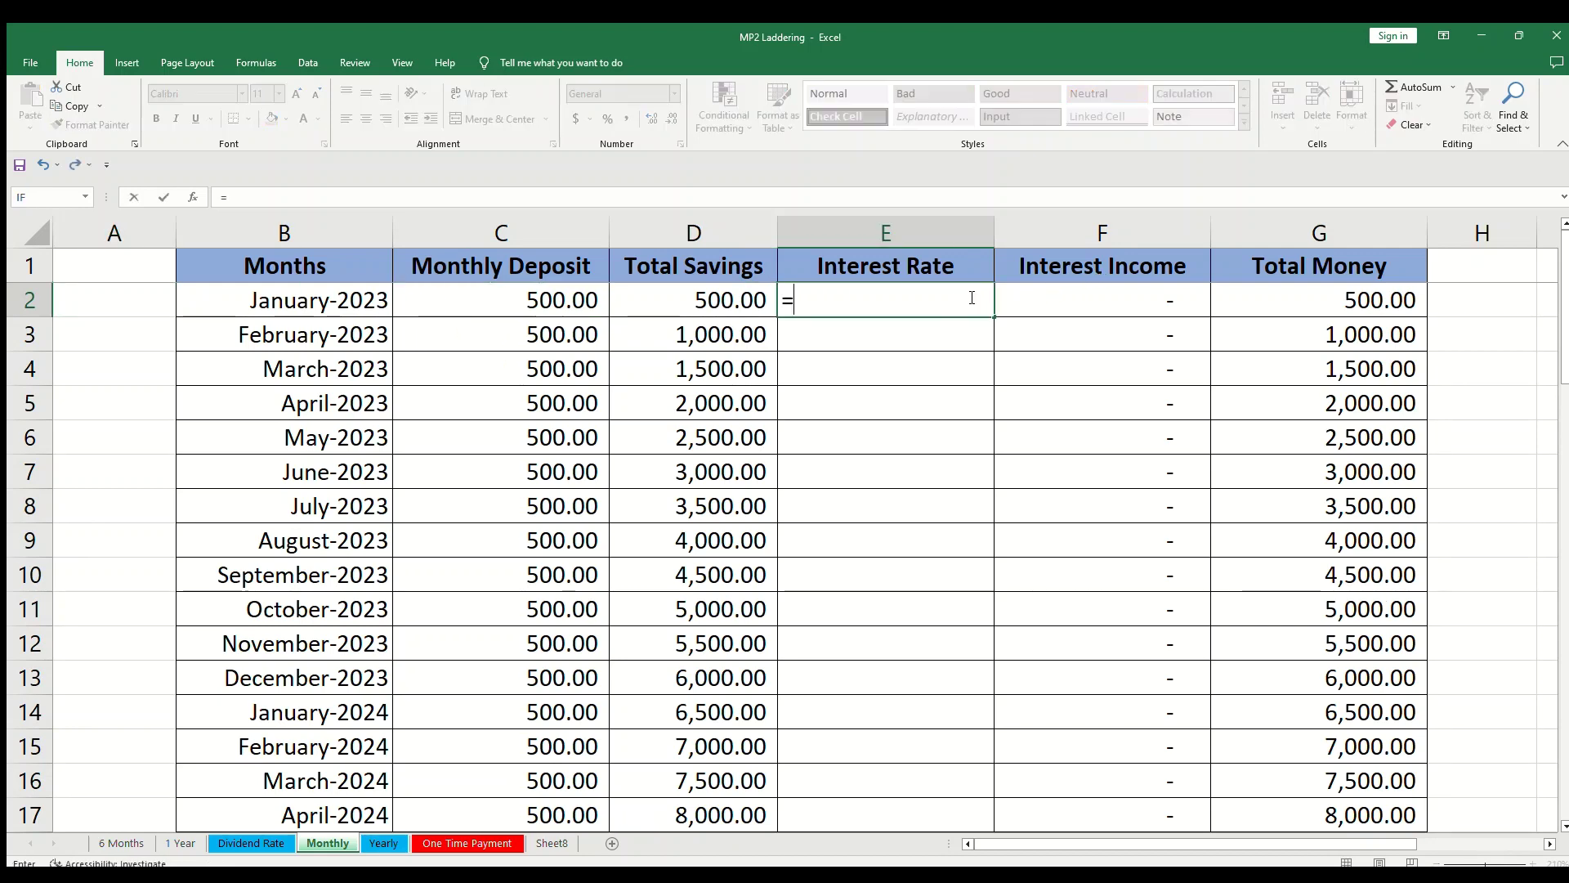
{"action": "type", "text": "6.97"}
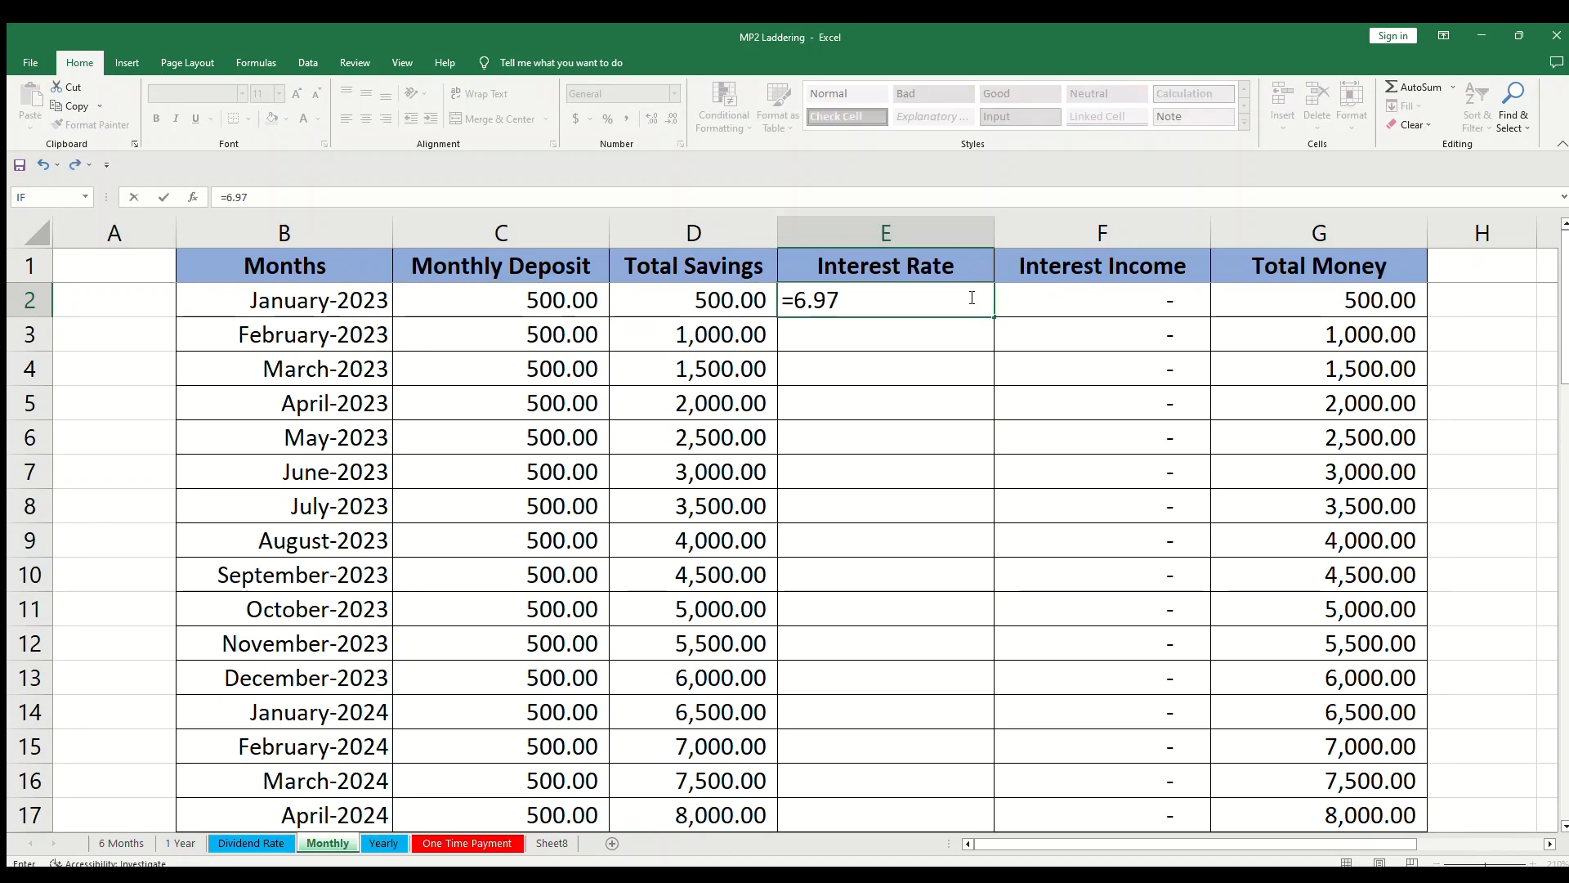
{"action": "type", "text": "%/12"}
{"action": "key", "text": "Return"}
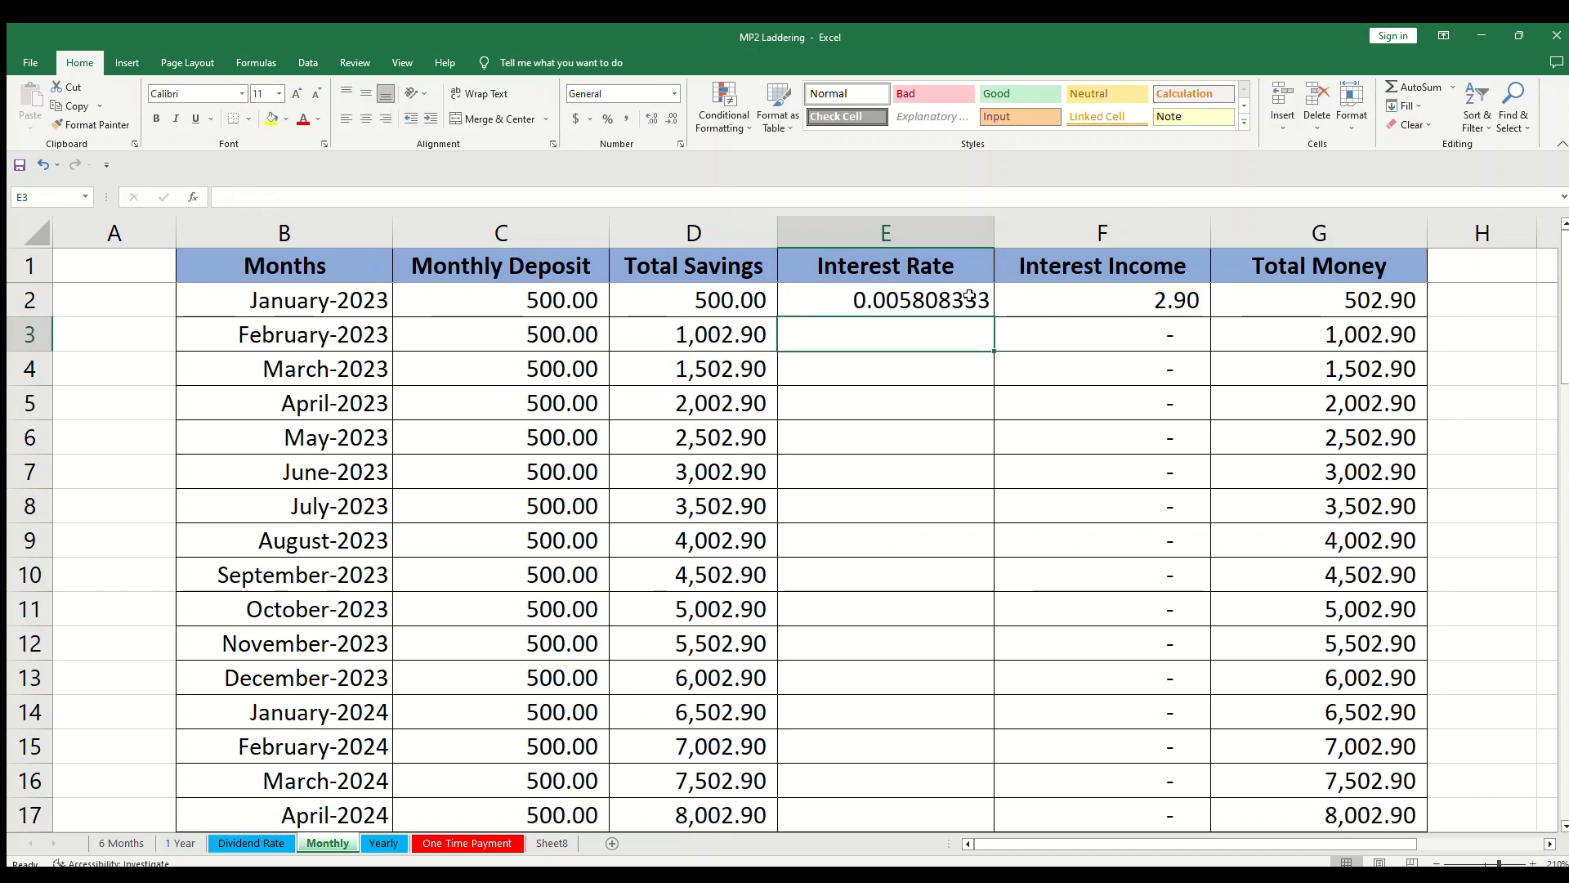
Copy January-2023's Interest Rate formula down the column through December-2027
{"action": "left_click", "coordinate": [969, 296]}
{"action": "key", "text": "ctrl+c"}
{"action": "key", "text": "shift+Down"}
{"action": "key", "text": "shift+Down"}
{"action": "key", "text": "shift+Down"}
{"action": "key", "text": "shift+Down"}
{"action": "key", "text": "shift+Down"}
{"action": "key", "text": "shift+Down"}
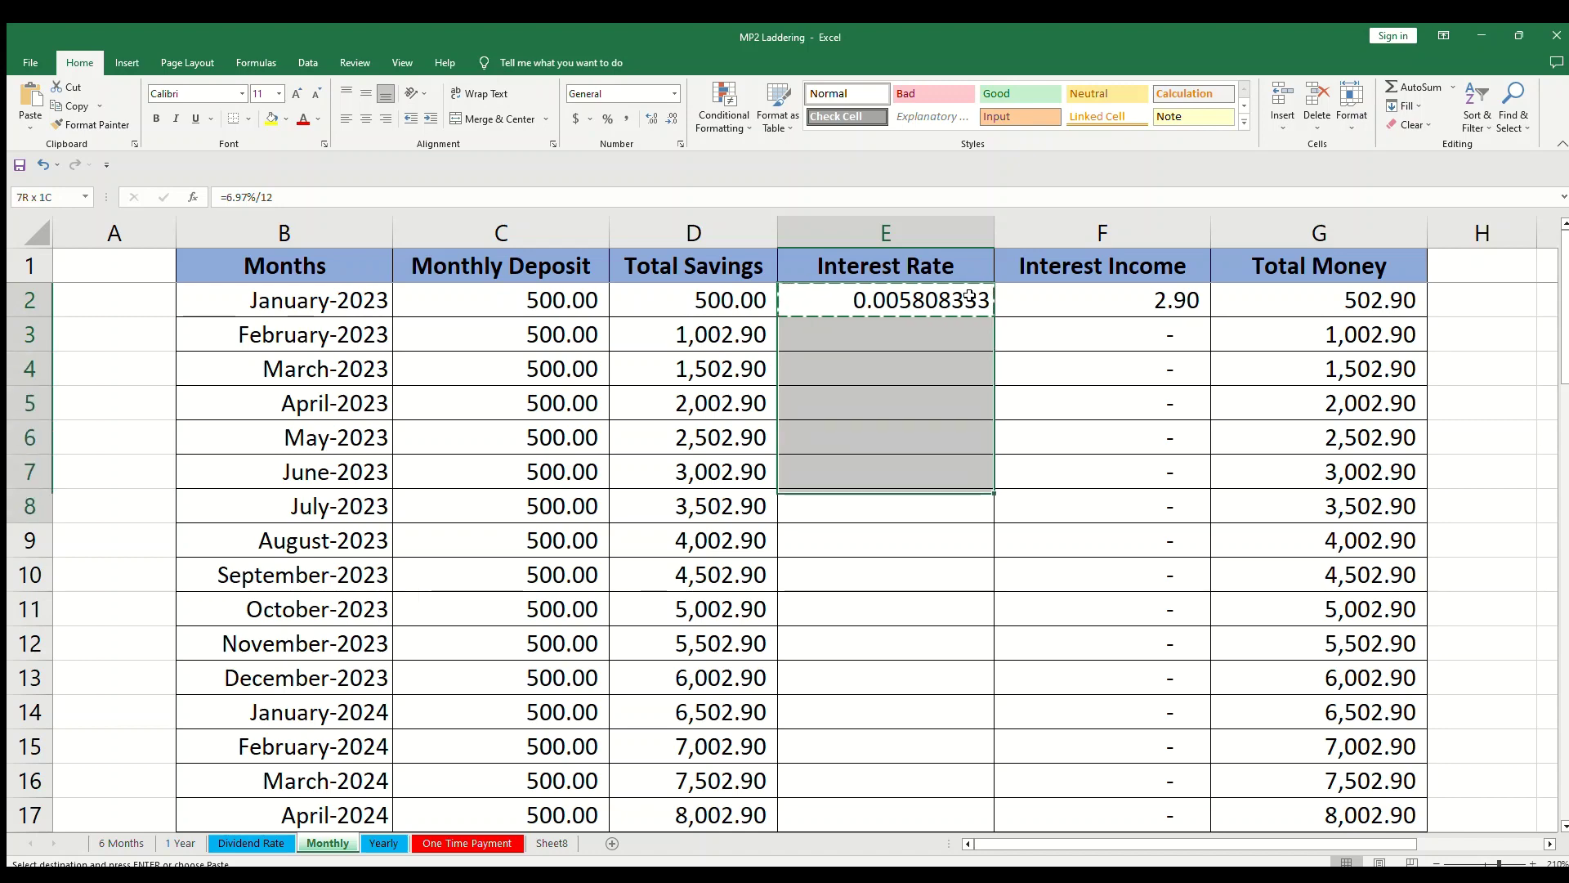
{"action": "key", "text": "shift+Down"}
{"action": "key", "text": "shift+Down"}
{"action": "key", "text": "shift+Down"}
{"action": "key", "text": "shift+Down"}
{"action": "key", "text": "shift+Down"}
{"action": "key", "text": "shift+Down"}
{"action": "key", "text": "shift+Down"}
{"action": "key", "text": "shift+Down"}
{"action": "key", "text": "shift+Down"}
{"action": "key", "text": "shift+Down"}
{"action": "key", "text": "shift+Down"}
{"action": "key", "text": "shift+Down"}
{"action": "key", "text": "shift+Down"}
{"action": "key", "text": "shift+Down"}
{"action": "key", "text": "shift+Down"}
{"action": "key", "text": "shift+Down"}
{"action": "key", "text": "shift+Down"}
{"action": "key", "text": "shift+Down"}
{"action": "key", "text": "shift+Down"}
{"action": "key", "text": "shift+Down"}
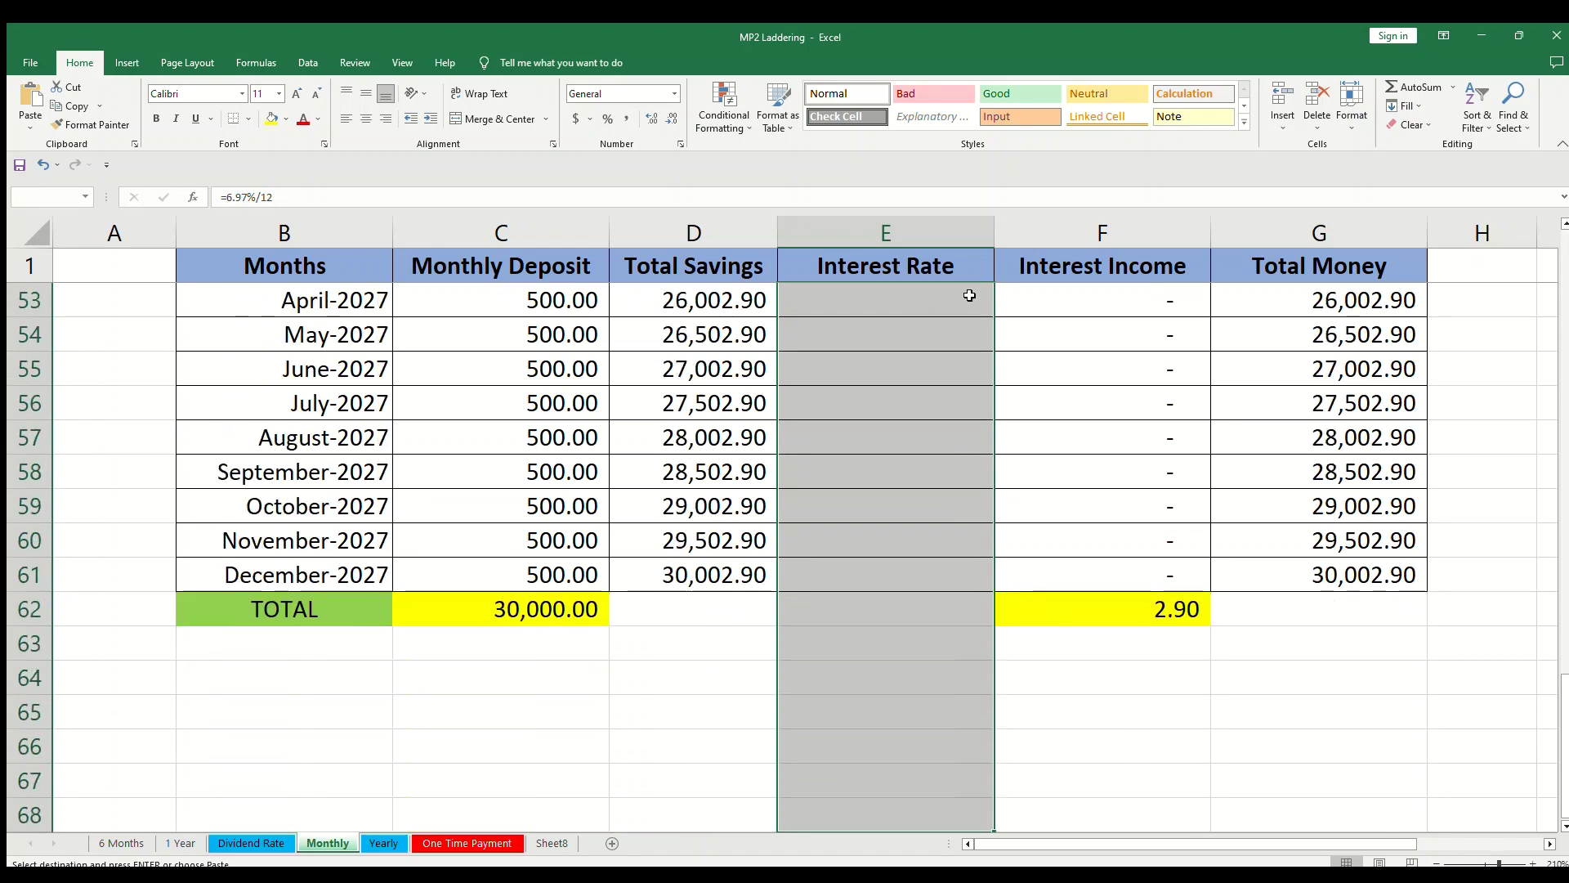
{"action": "key", "text": "shift+Down"}
{"action": "key", "text": "shift+Down"}
{"action": "key", "text": "shift+Down"}
{"action": "key", "text": "shift+Down"}
{"action": "key", "text": "shift+Up"}
{"action": "key", "text": "shift+Up"}
{"action": "key", "text": "shift+Up"}
{"action": "key", "text": "shift+Up"}
{"action": "key", "text": "shift+Up"}
{"action": "key", "text": "shift+Up"}
{"action": "key", "text": "shift+Up"}
{"action": "key", "text": "shift+Up"}
{"action": "key", "text": "shift+Up"}
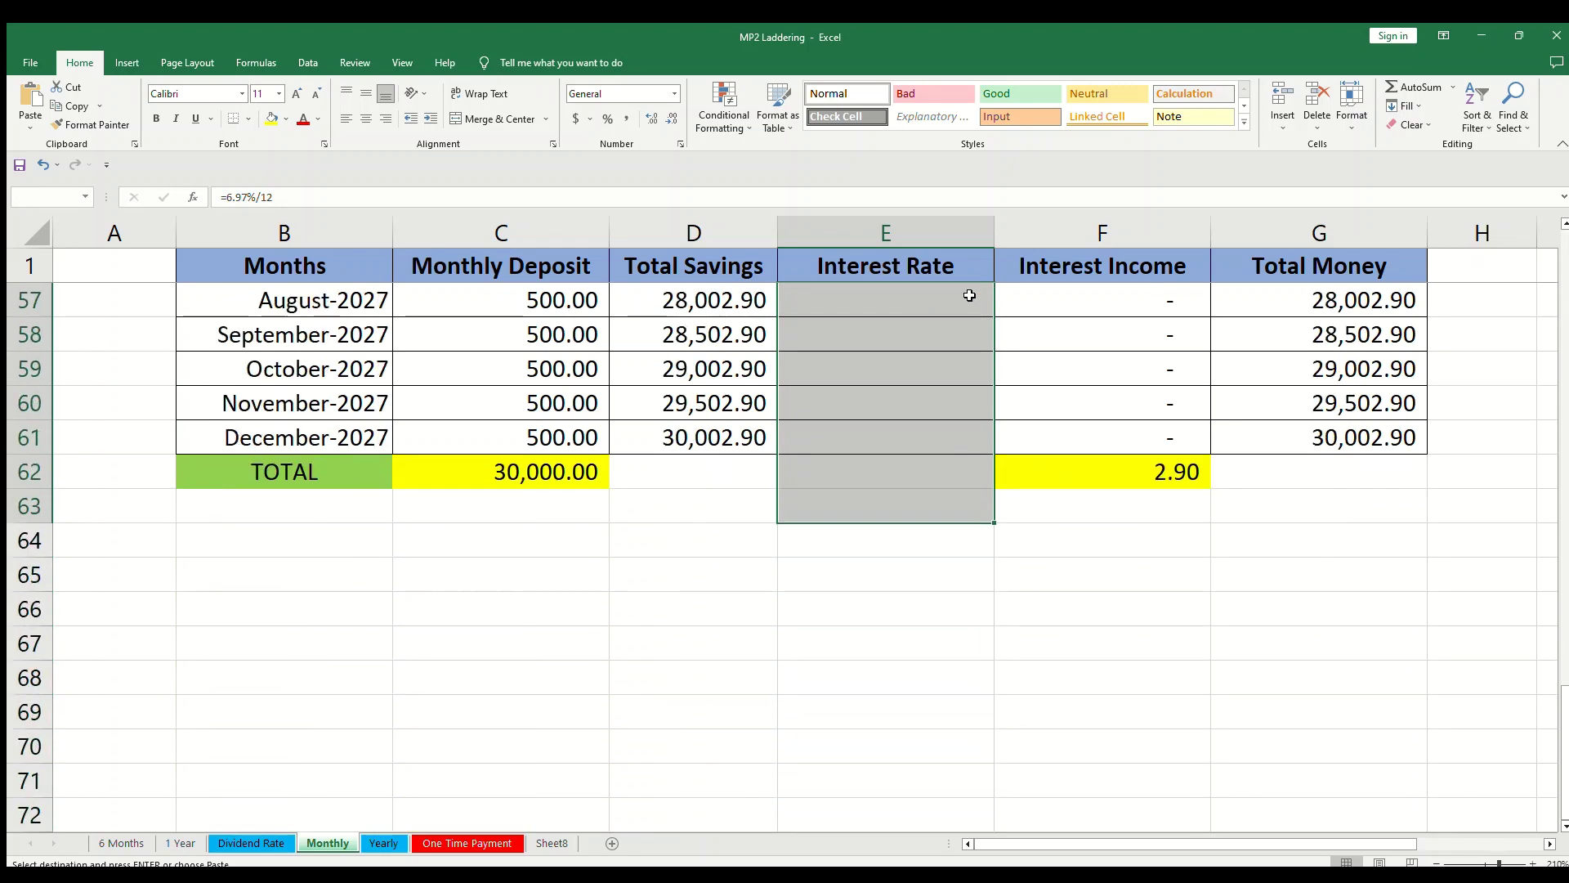
{"action": "key", "text": "shift+Up"}
{"action": "key", "text": "shift+Up"}
{"action": "key", "text": "ctrl+v"}
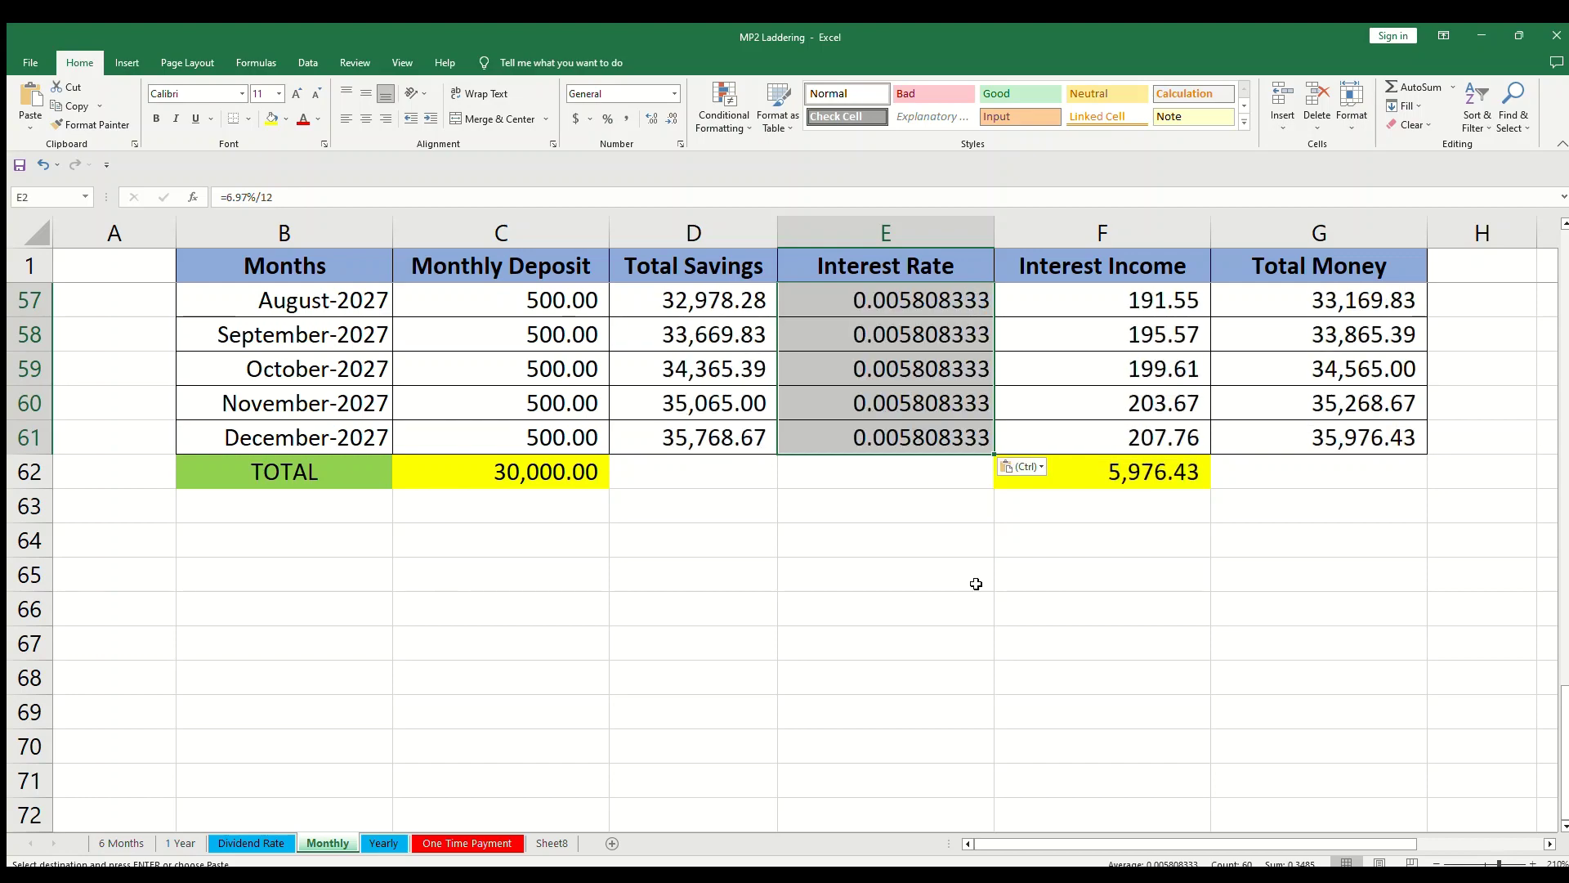
{"action": "left_click", "coordinate": [906, 545]}
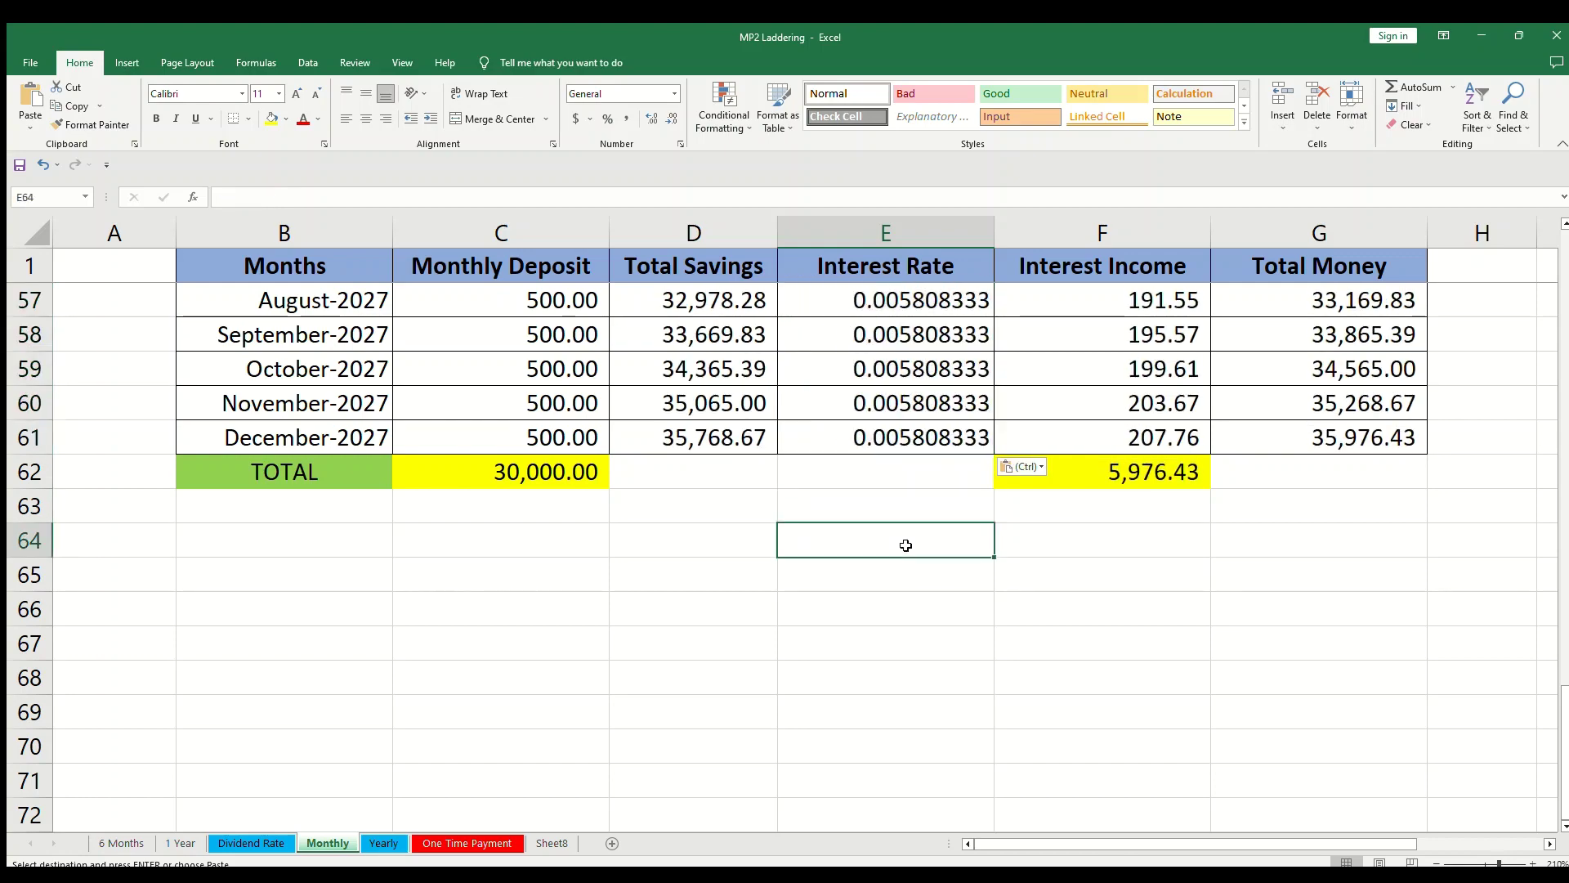
Examine the monthly Interest Income and Total Money figures, the deposit and interest totals, and the final December-2027 amount
{"action": "key", "text": "ctrl+Home"}
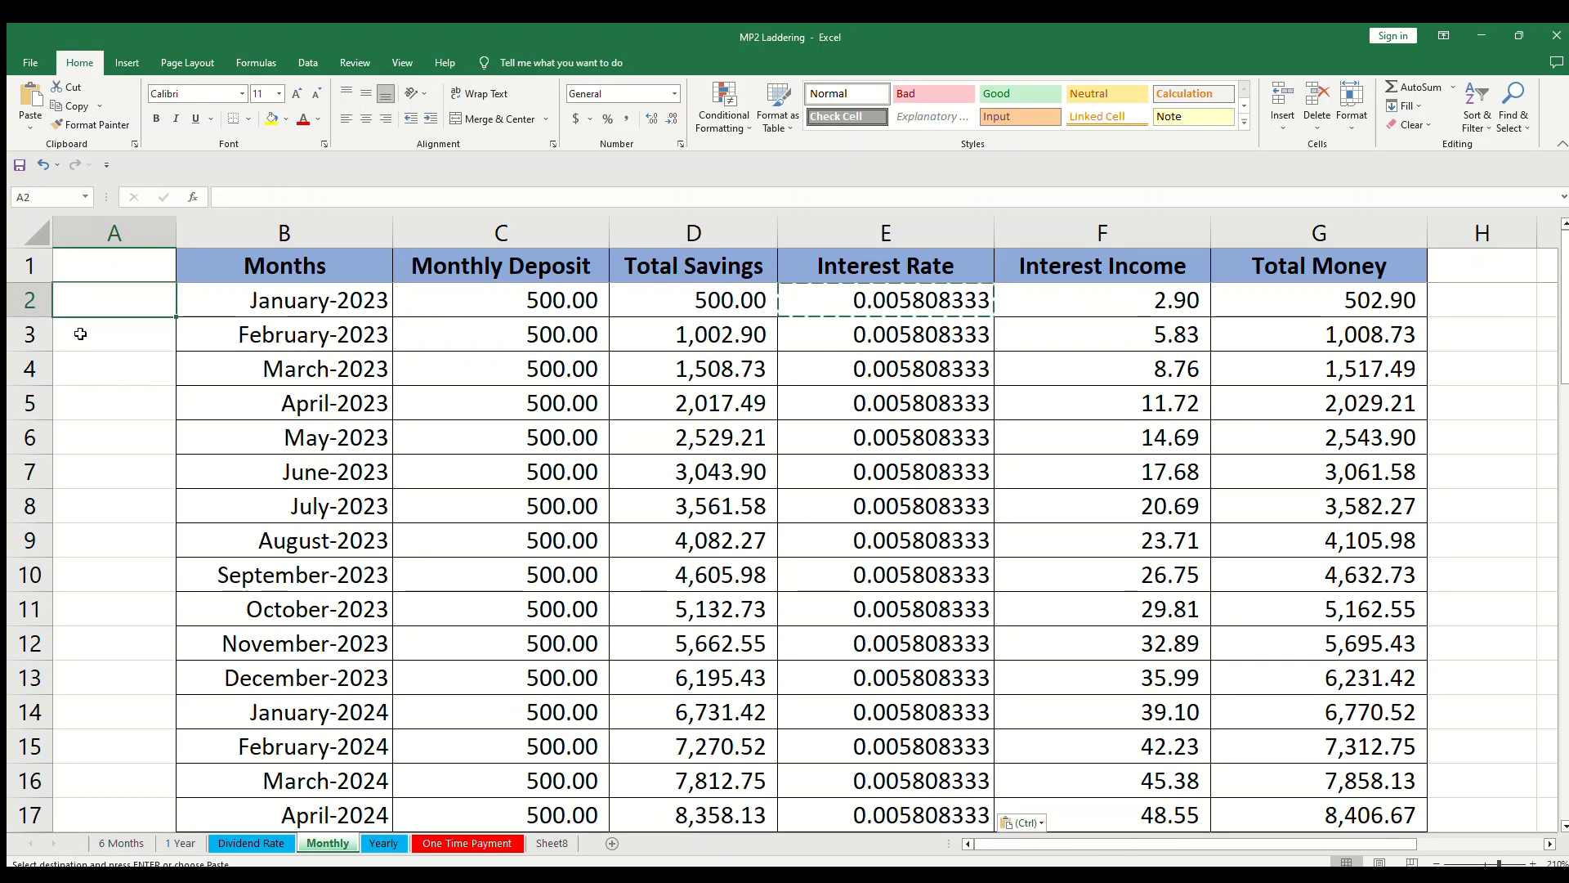
{"action": "left_click", "coordinate": [233, 296]}
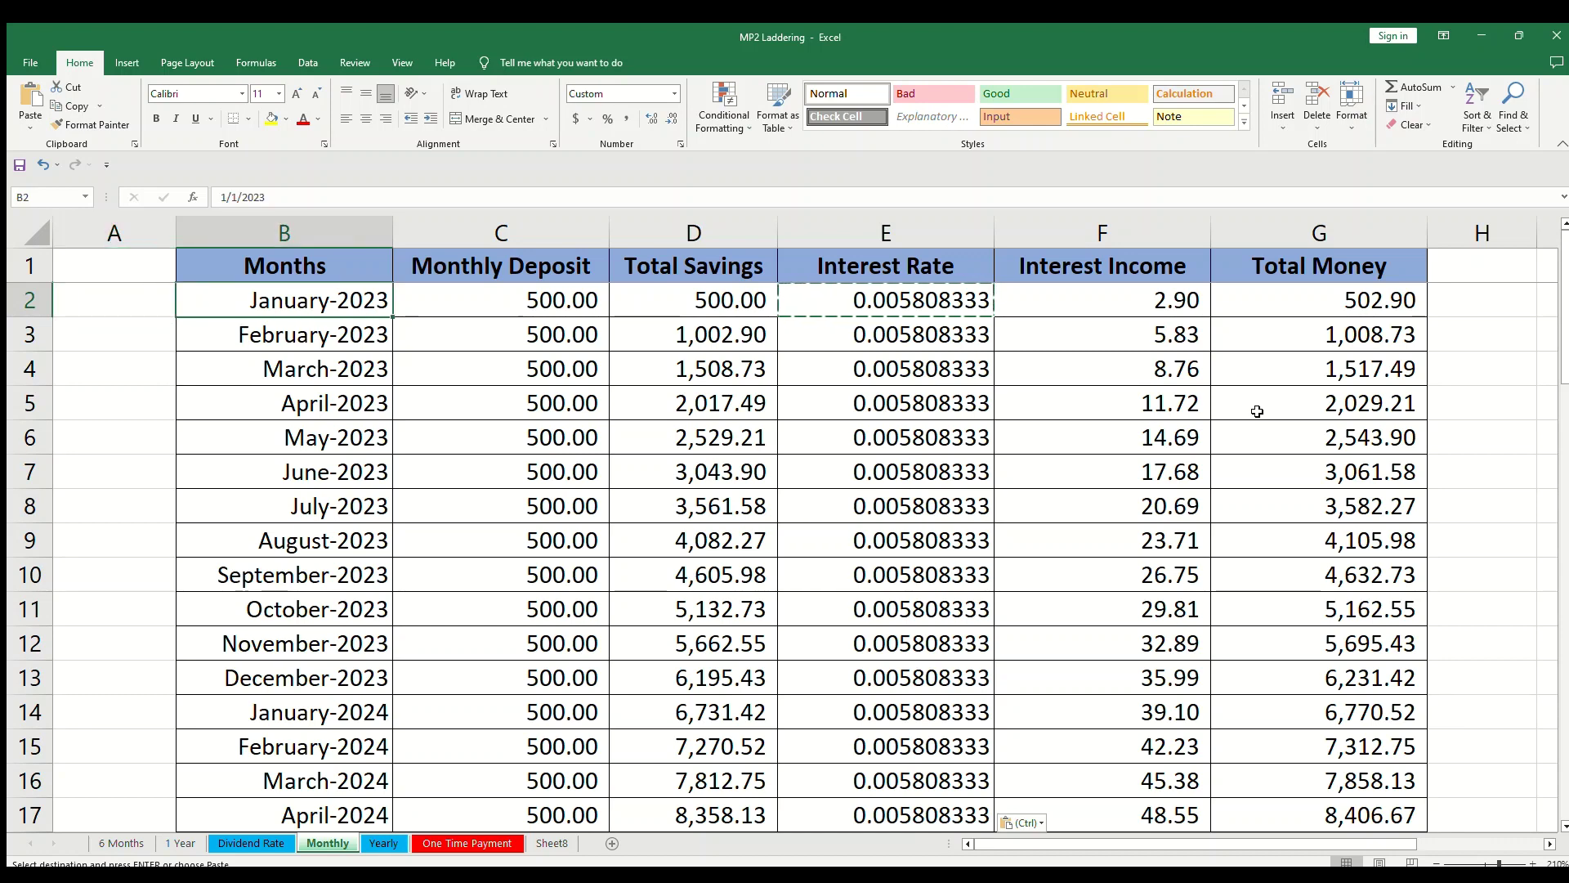
{"action": "left_click", "coordinate": [1174, 303]}
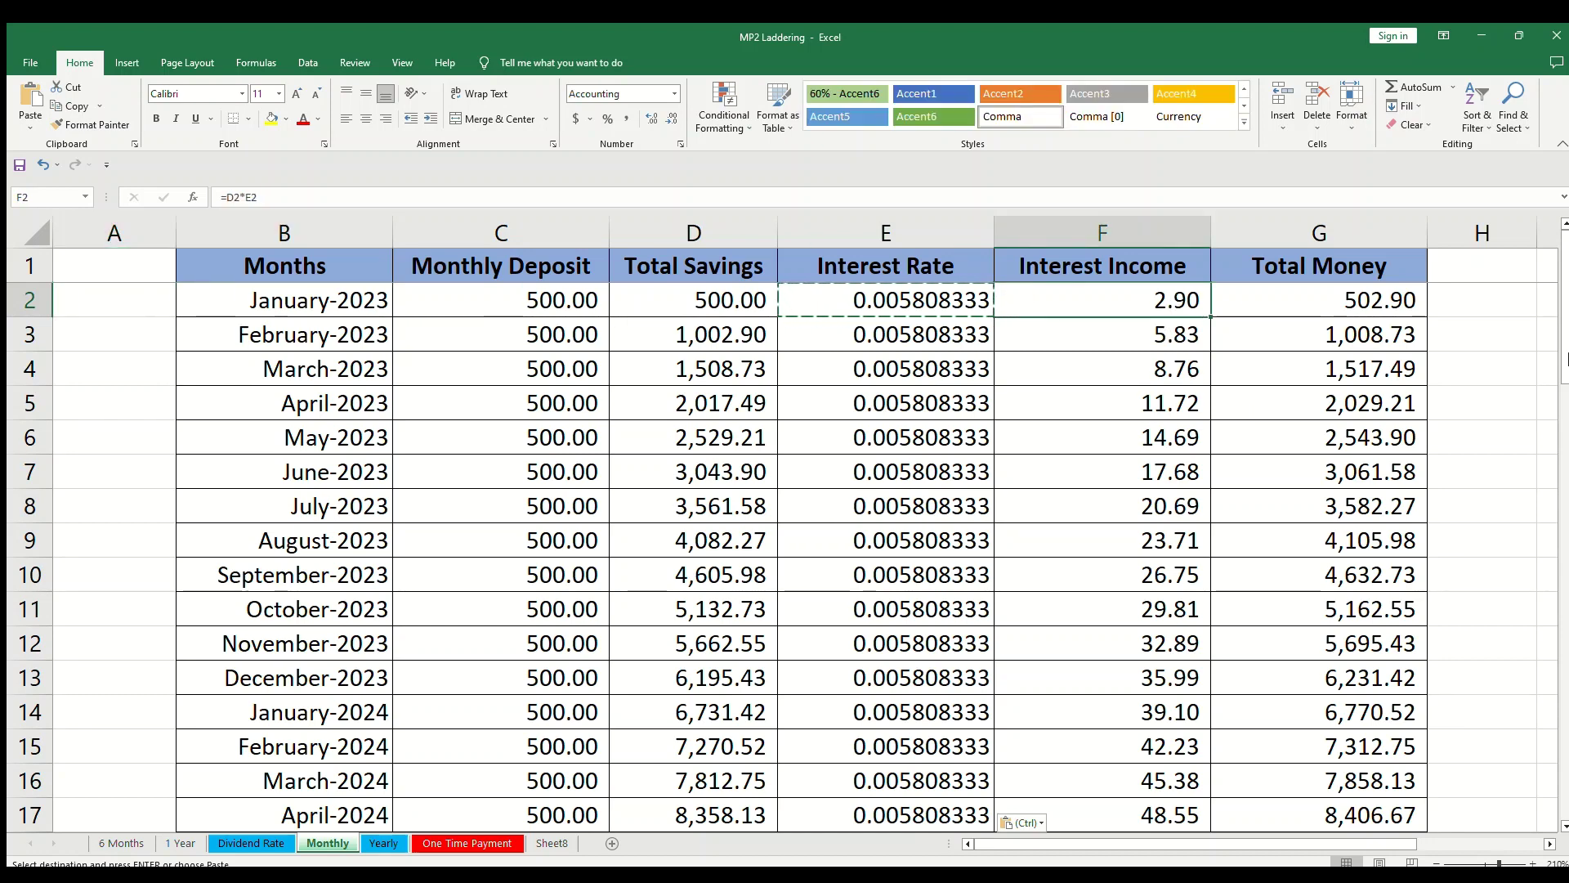
{"action": "left_click", "coordinate": [1378, 303]}
{"action": "left_click", "coordinate": [662, 338]}
{"action": "left_click", "coordinate": [1013, 362]}
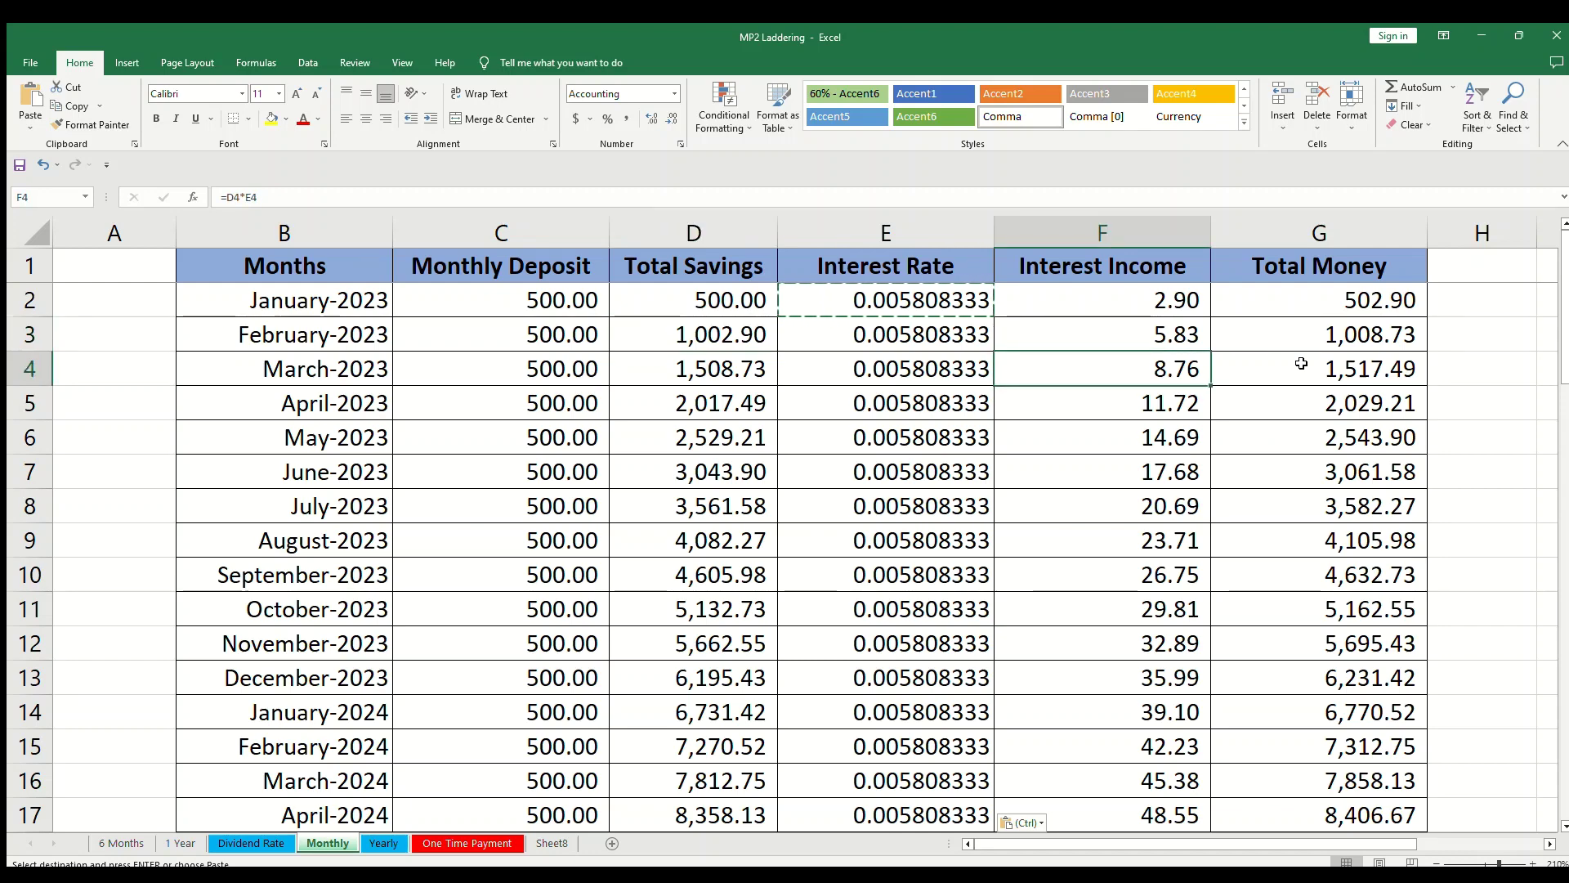
{"action": "key", "text": "ctrl+shift+Down"}
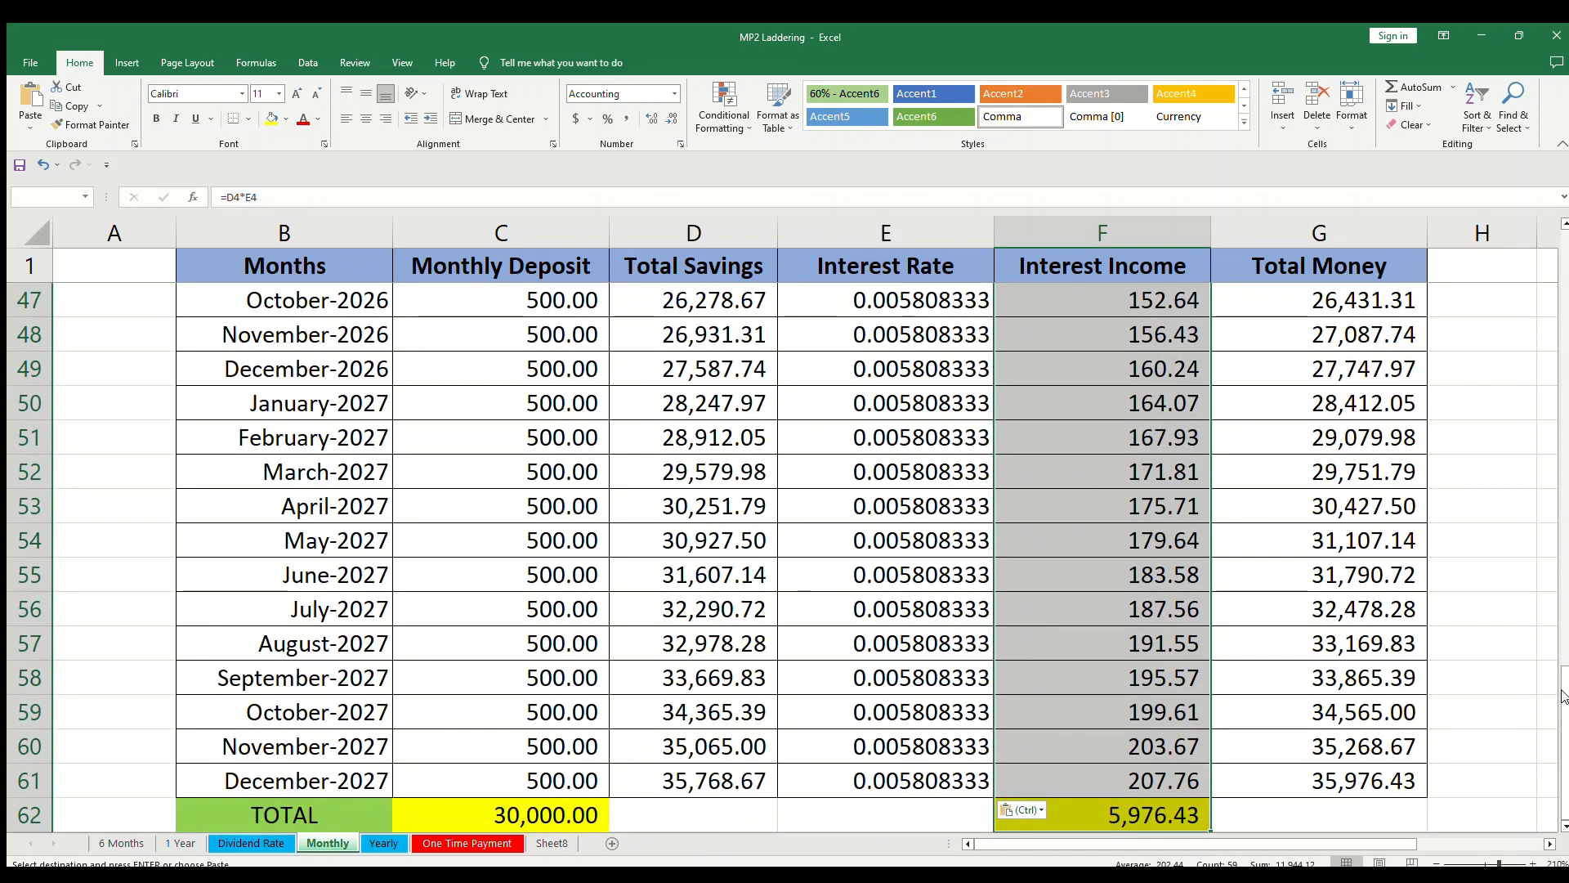
{"action": "left_click", "coordinate": [1563, 826]}
{"action": "left_click", "coordinate": [1563, 825]}
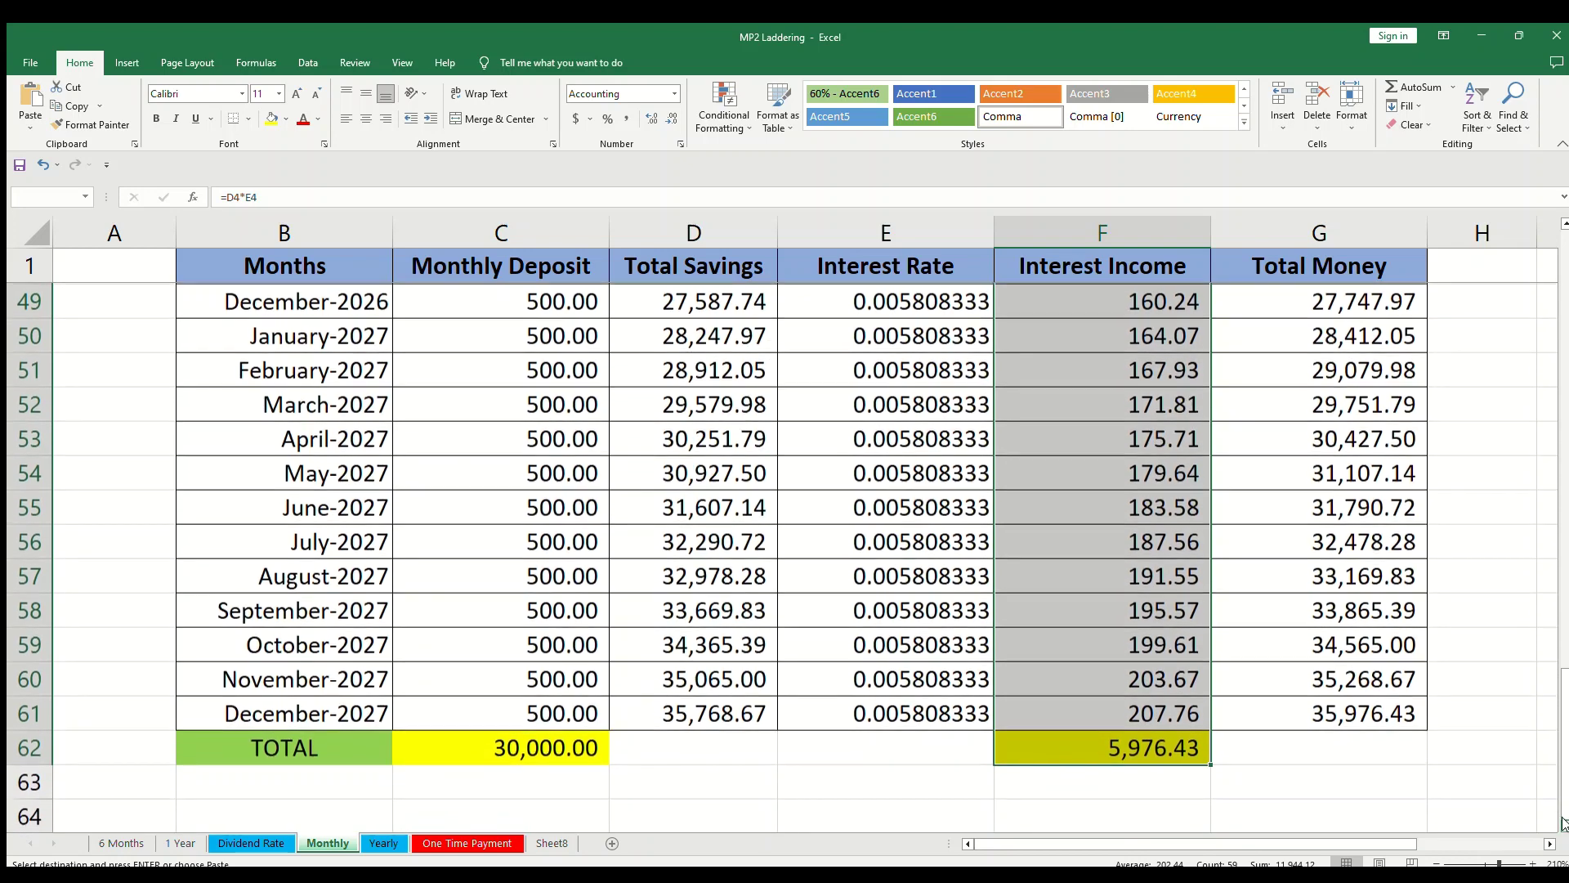
{"action": "left_click", "coordinate": [1046, 786]}
{"action": "left_click", "coordinate": [1126, 745]}
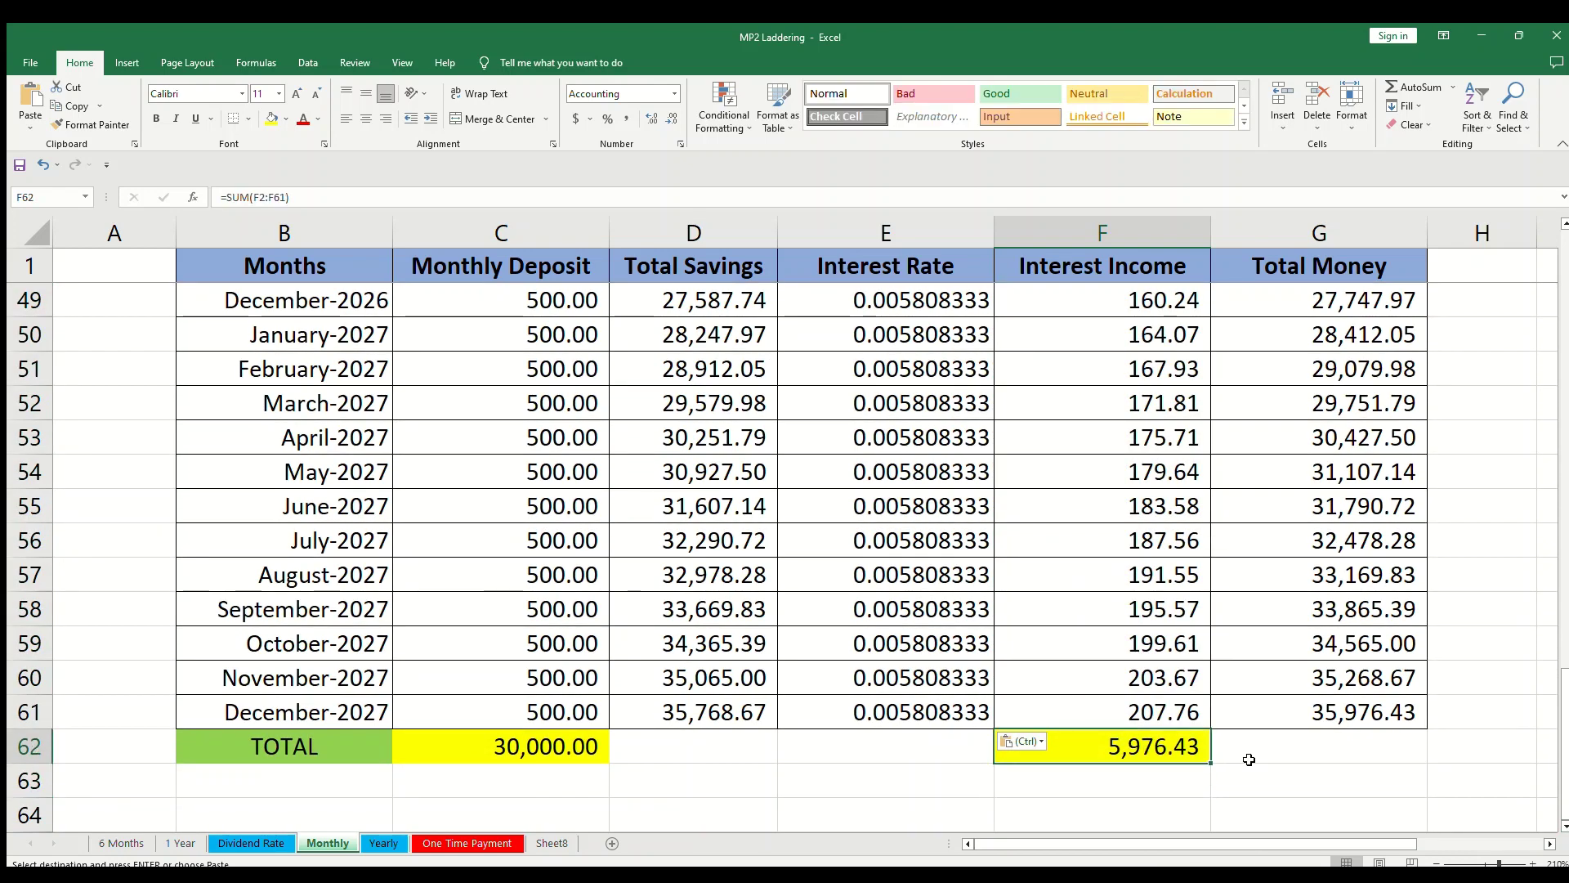
{"action": "left_click", "coordinate": [446, 748]}
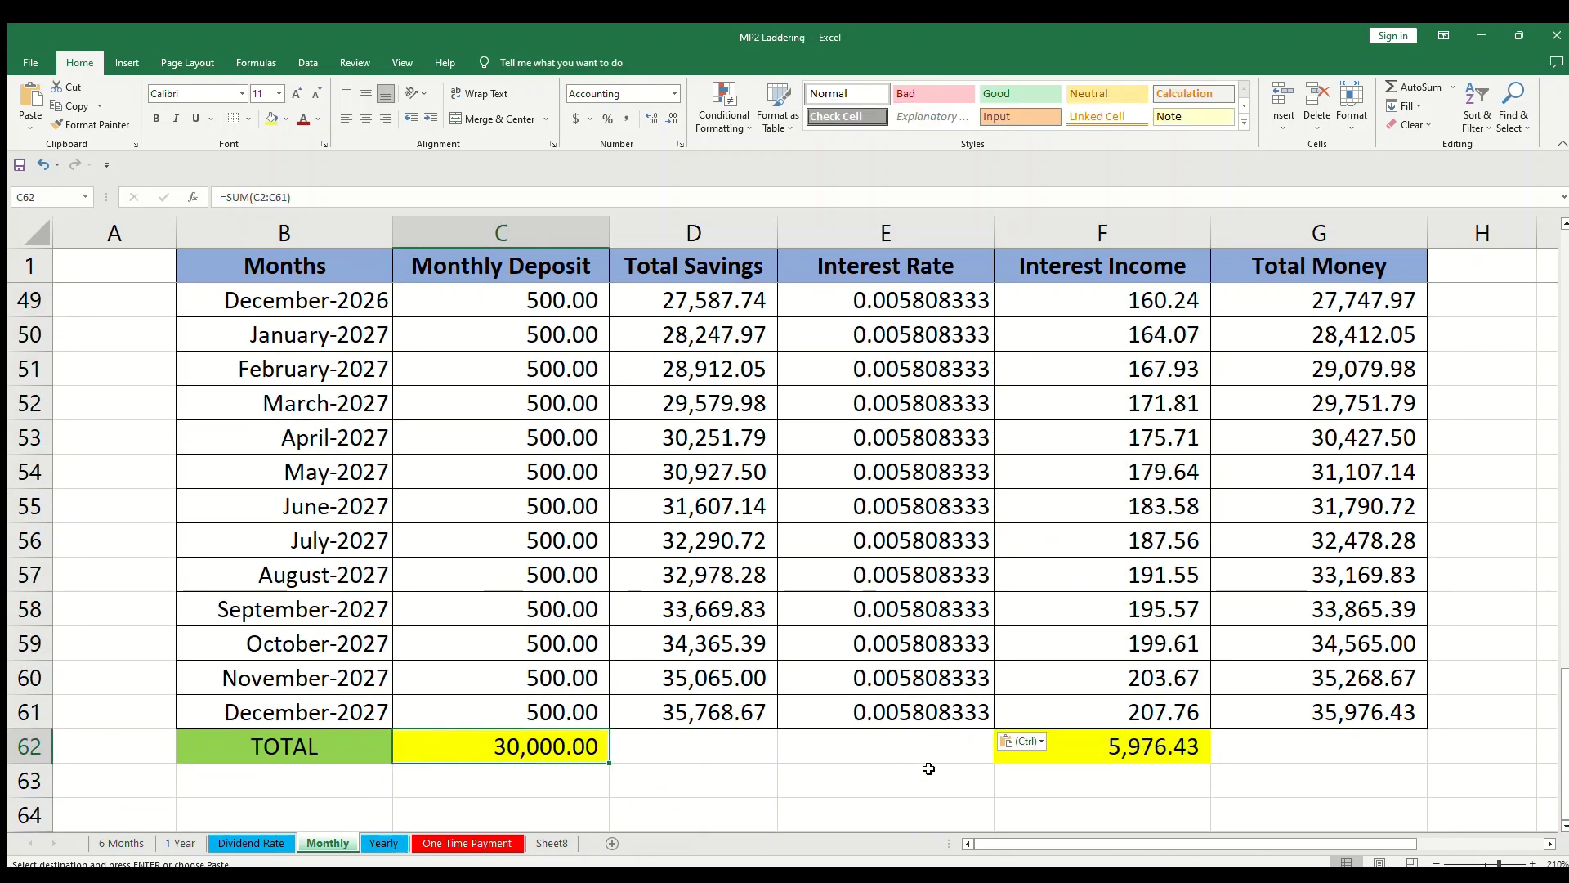
{"action": "left_click", "coordinate": [1143, 746]}
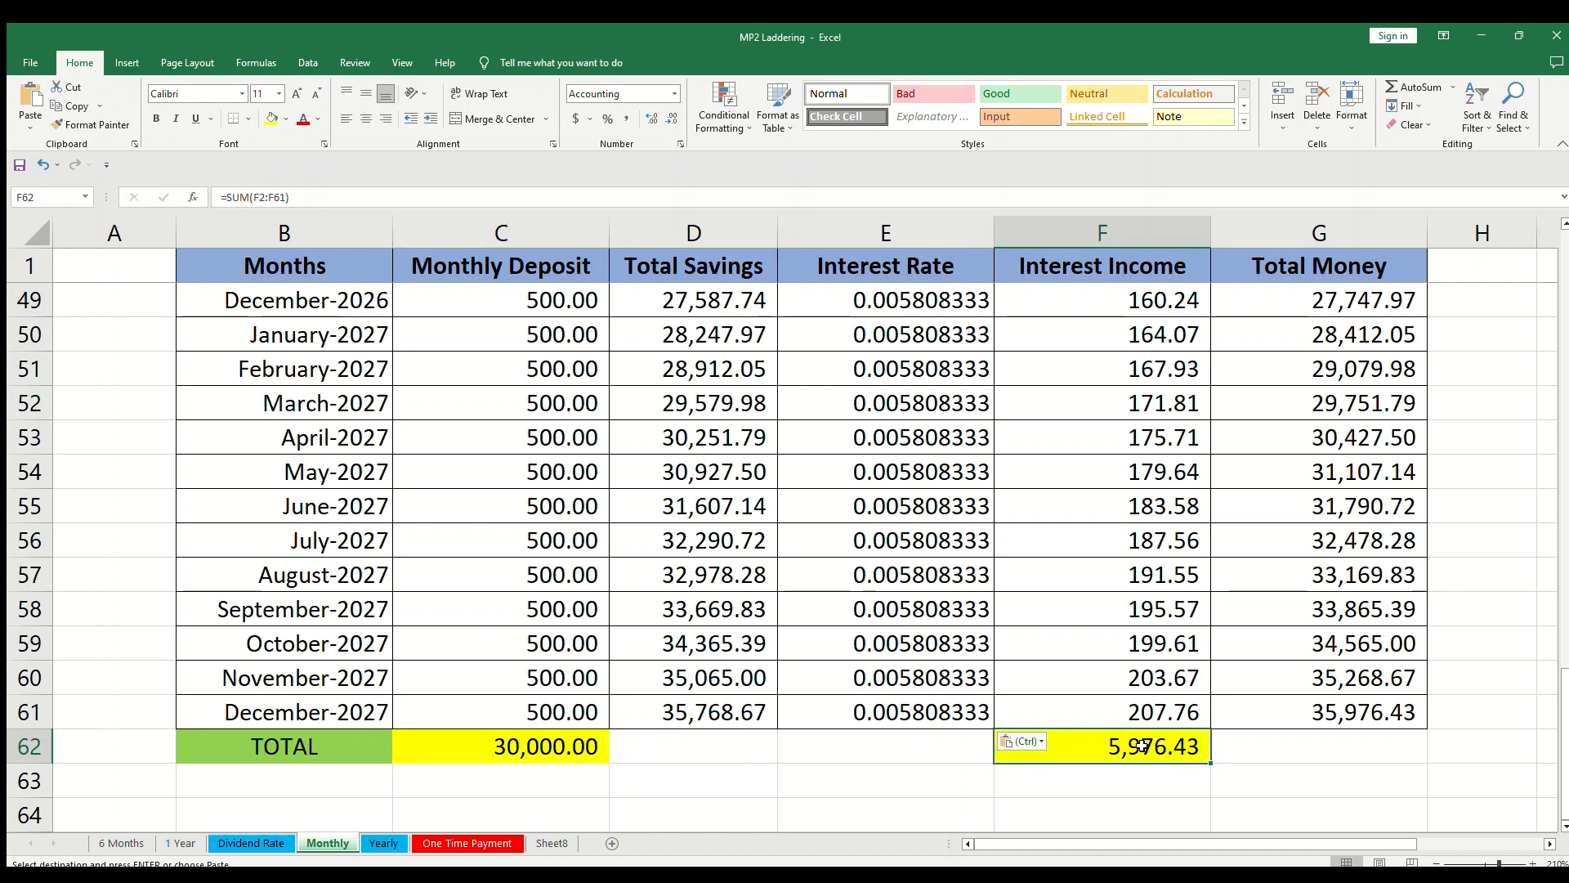
{"action": "left_click", "coordinate": [1305, 717]}
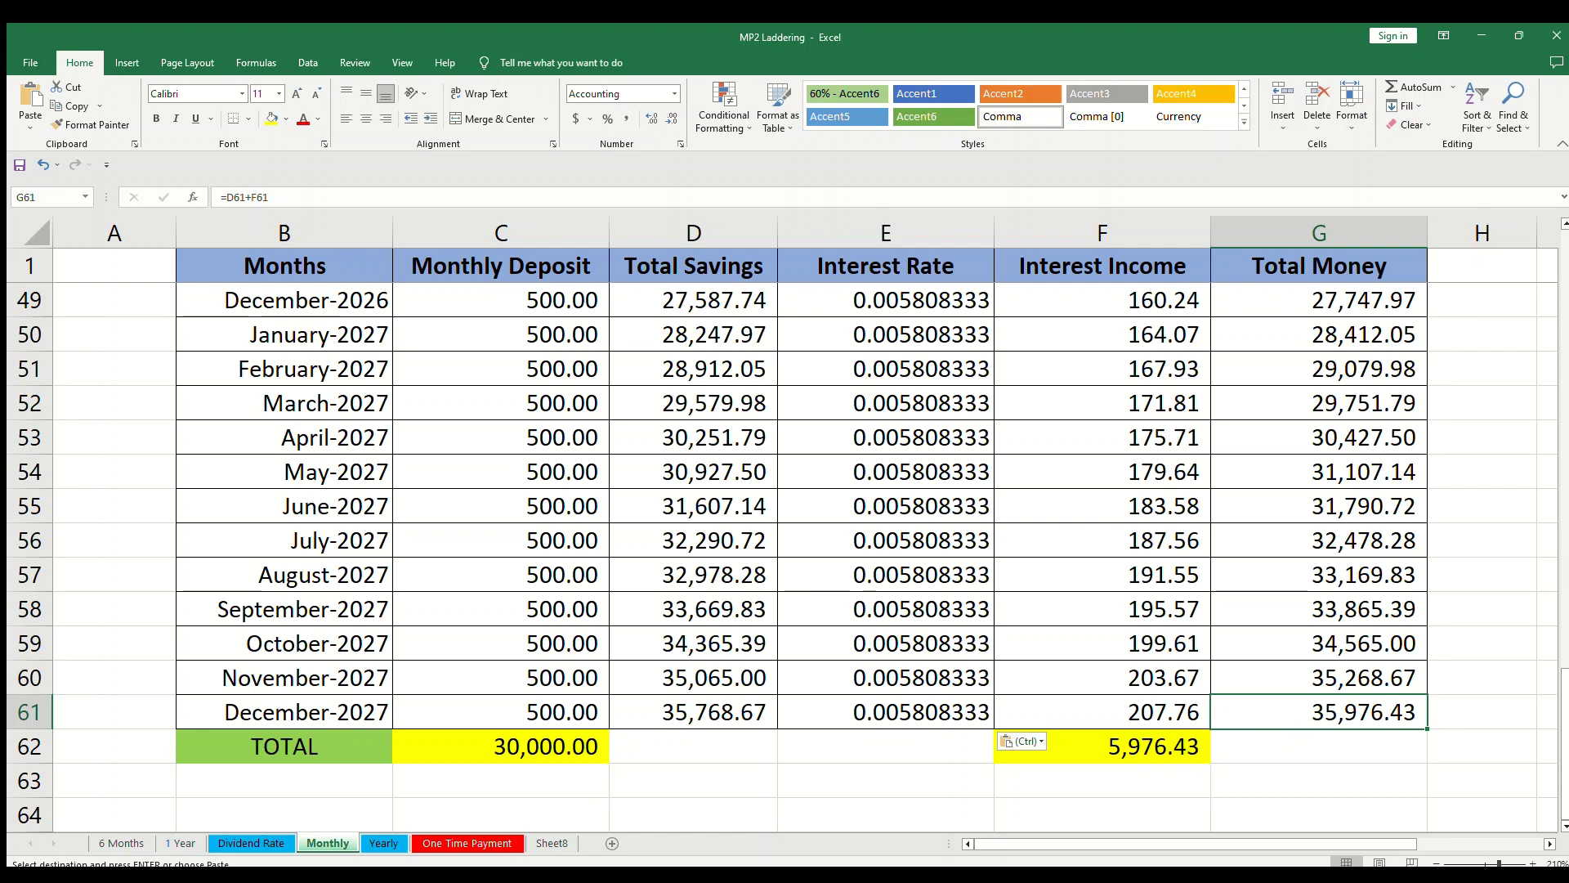
On the Yearly sheet, calculate the yearly deposit in B8 with the formula =500*12
{"action": "left_click", "coordinate": [384, 843]}
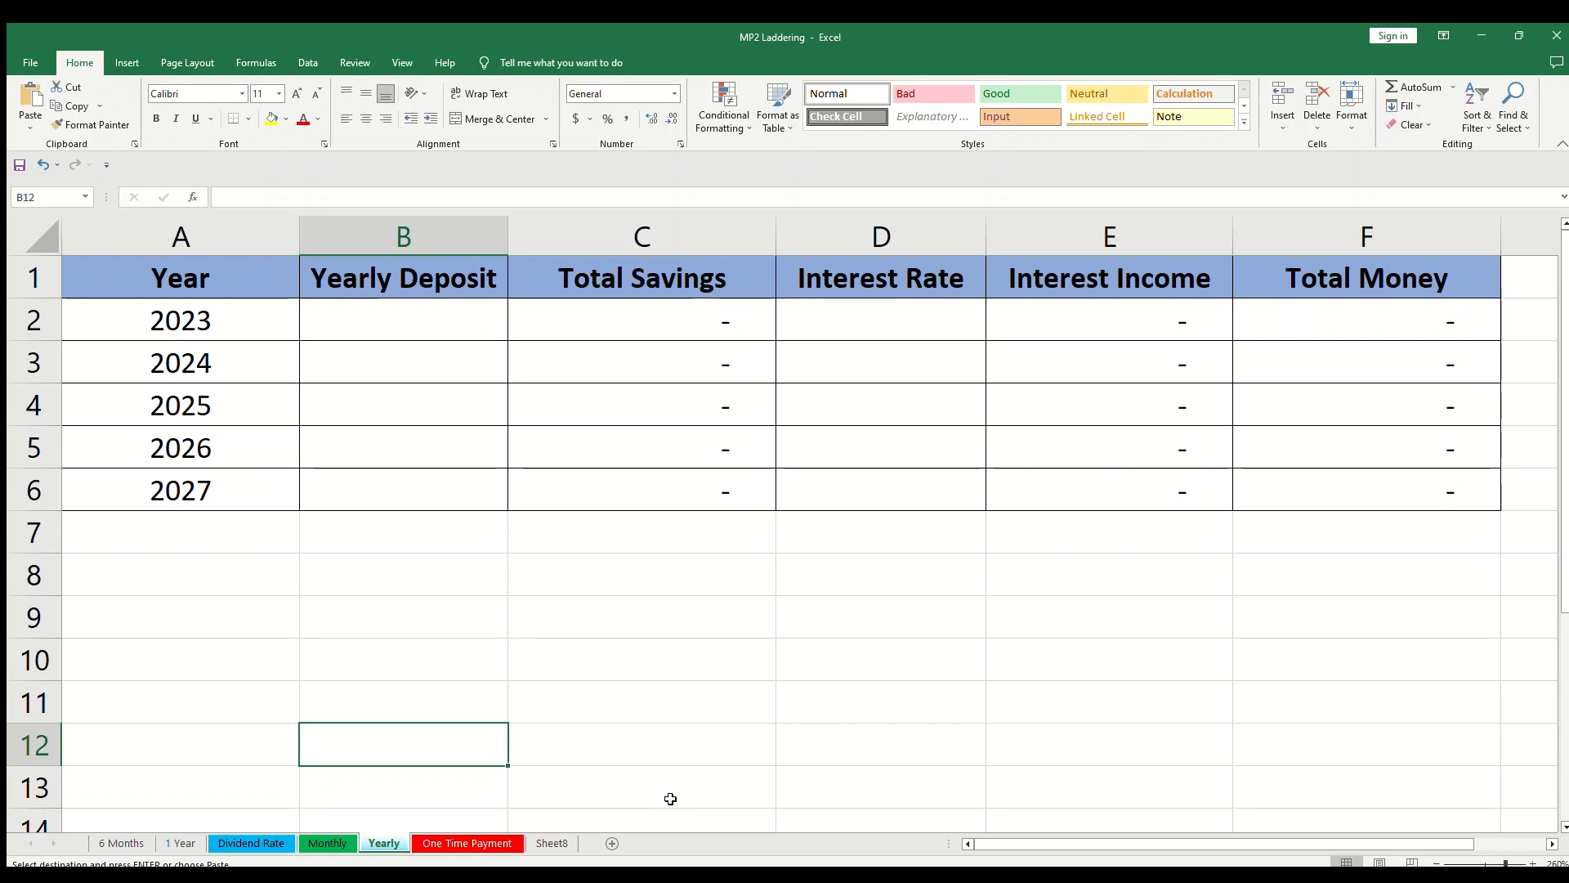
{"action": "left_click", "coordinate": [419, 564]}
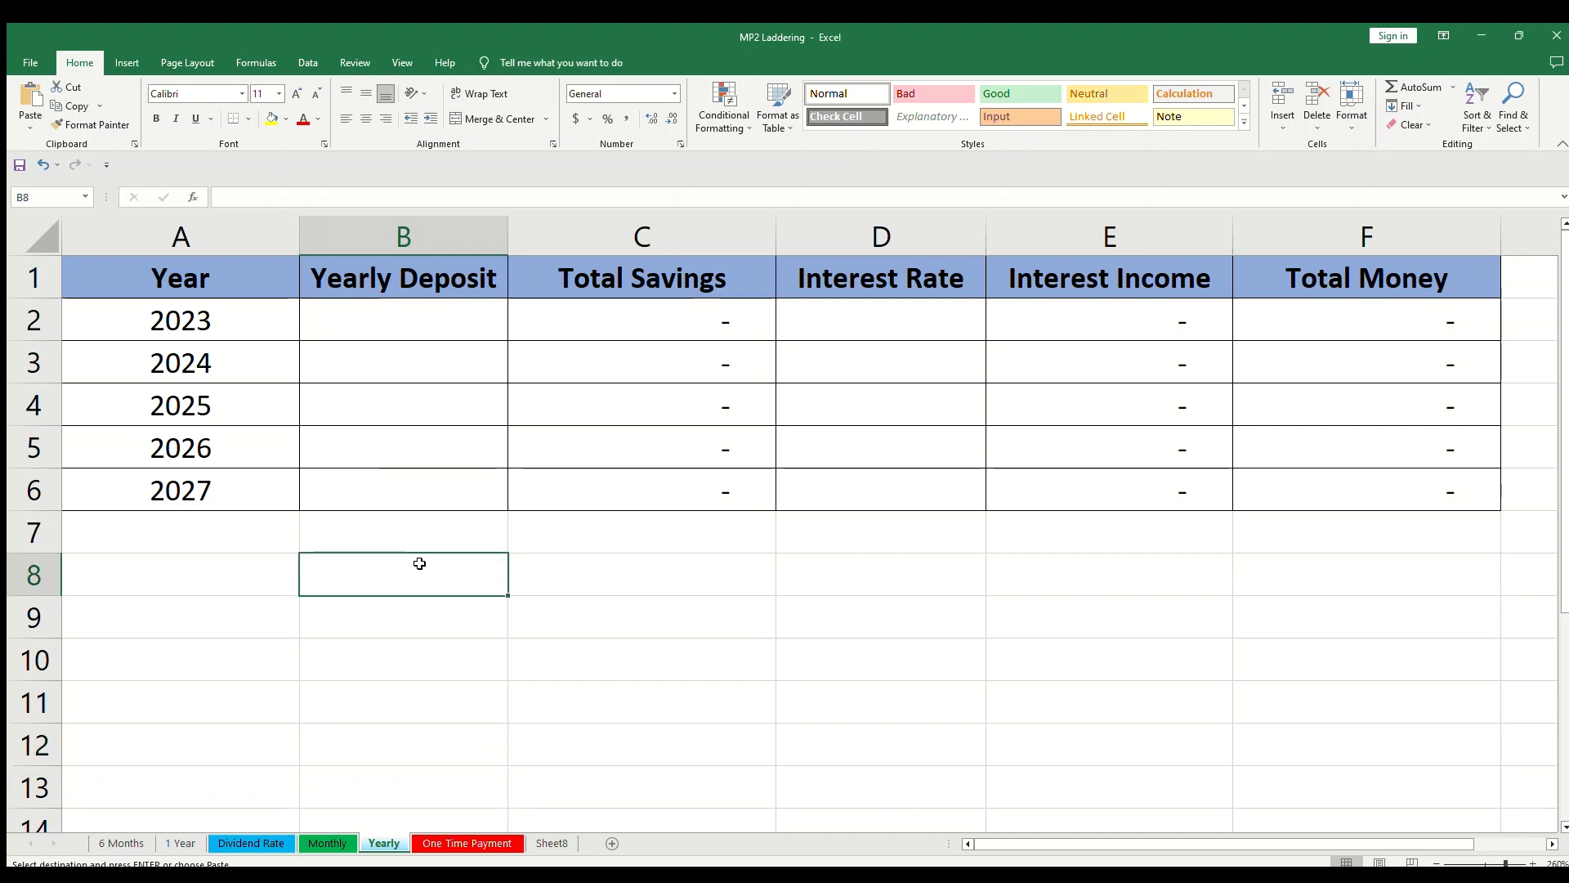
{"action": "type", "text": "=500"}
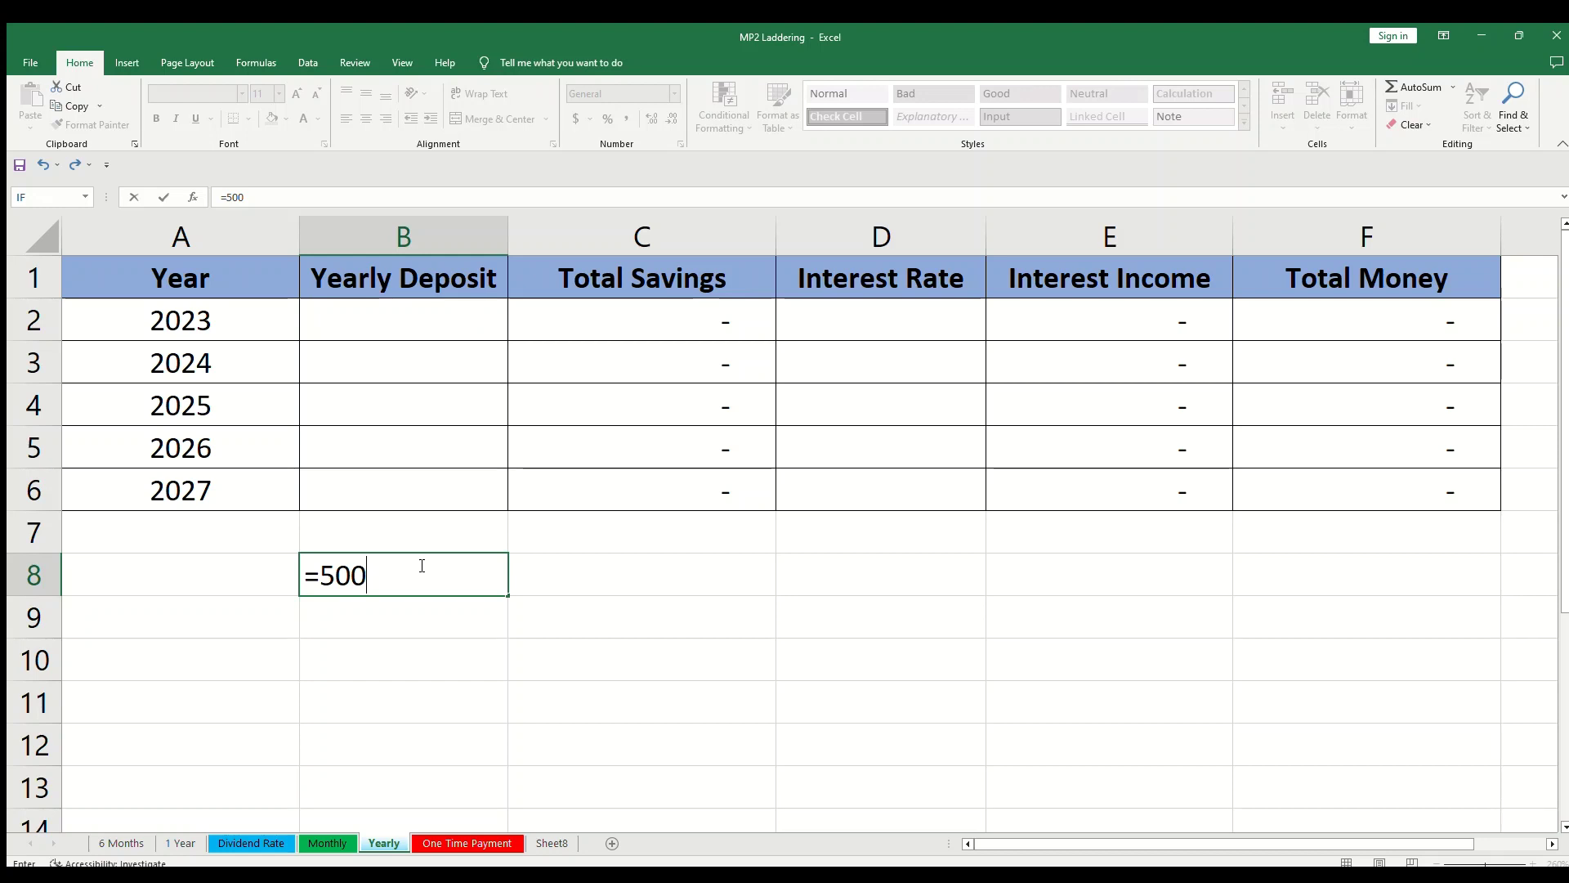
{"action": "type", "text": "*12"}
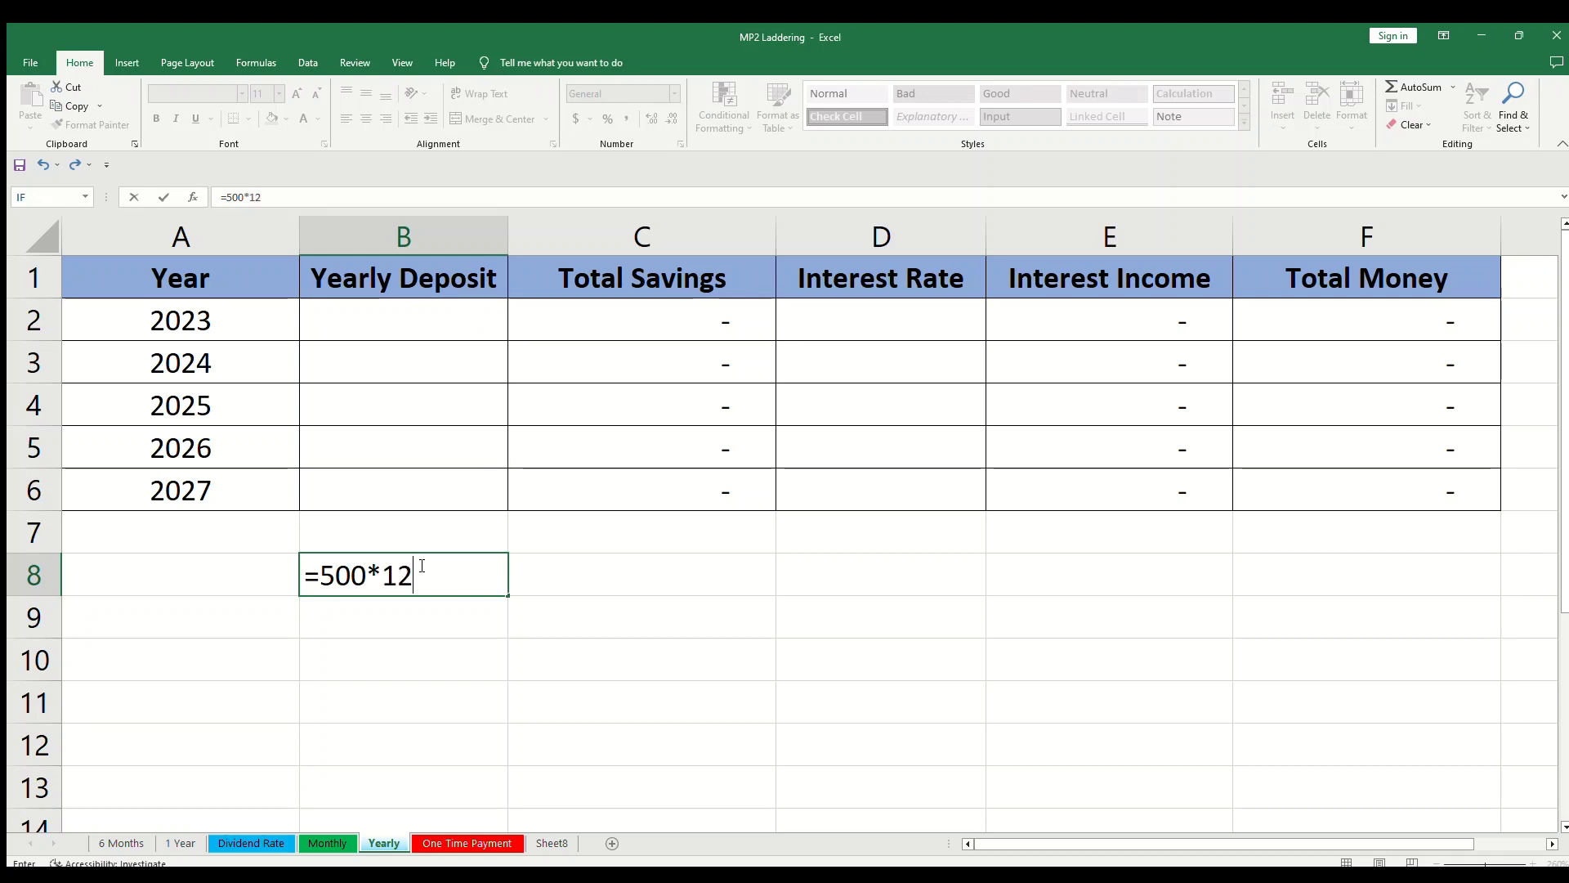
{"action": "key", "text": "Return"}
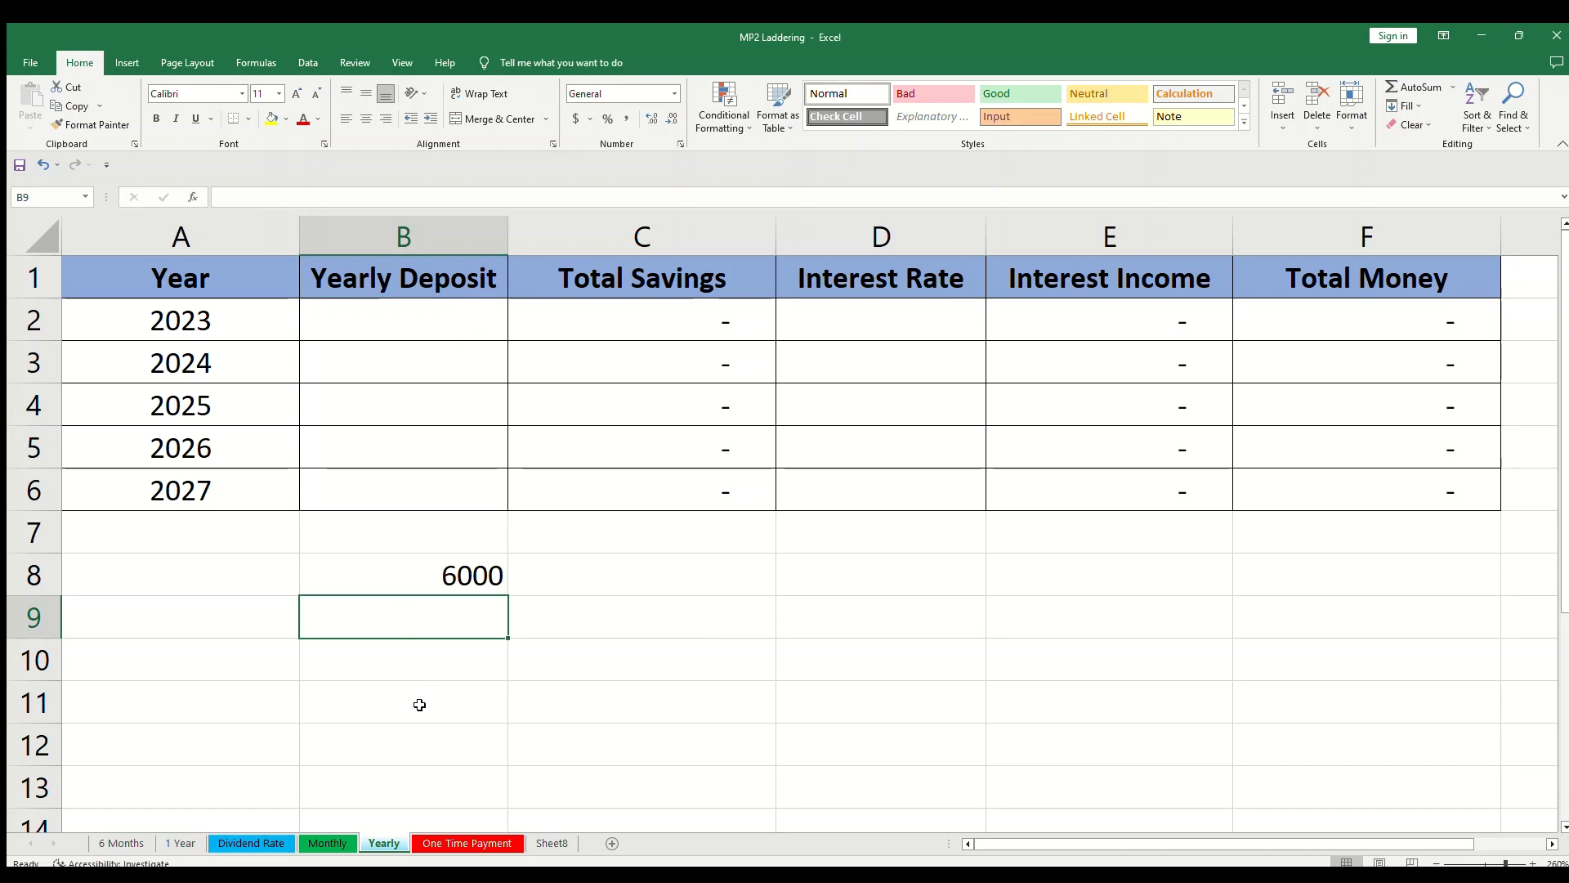
On the 6 Months sheet, enter 6000 for Acct 1 - Lady in the 1st Half of 2023
{"action": "left_click", "coordinate": [255, 843]}
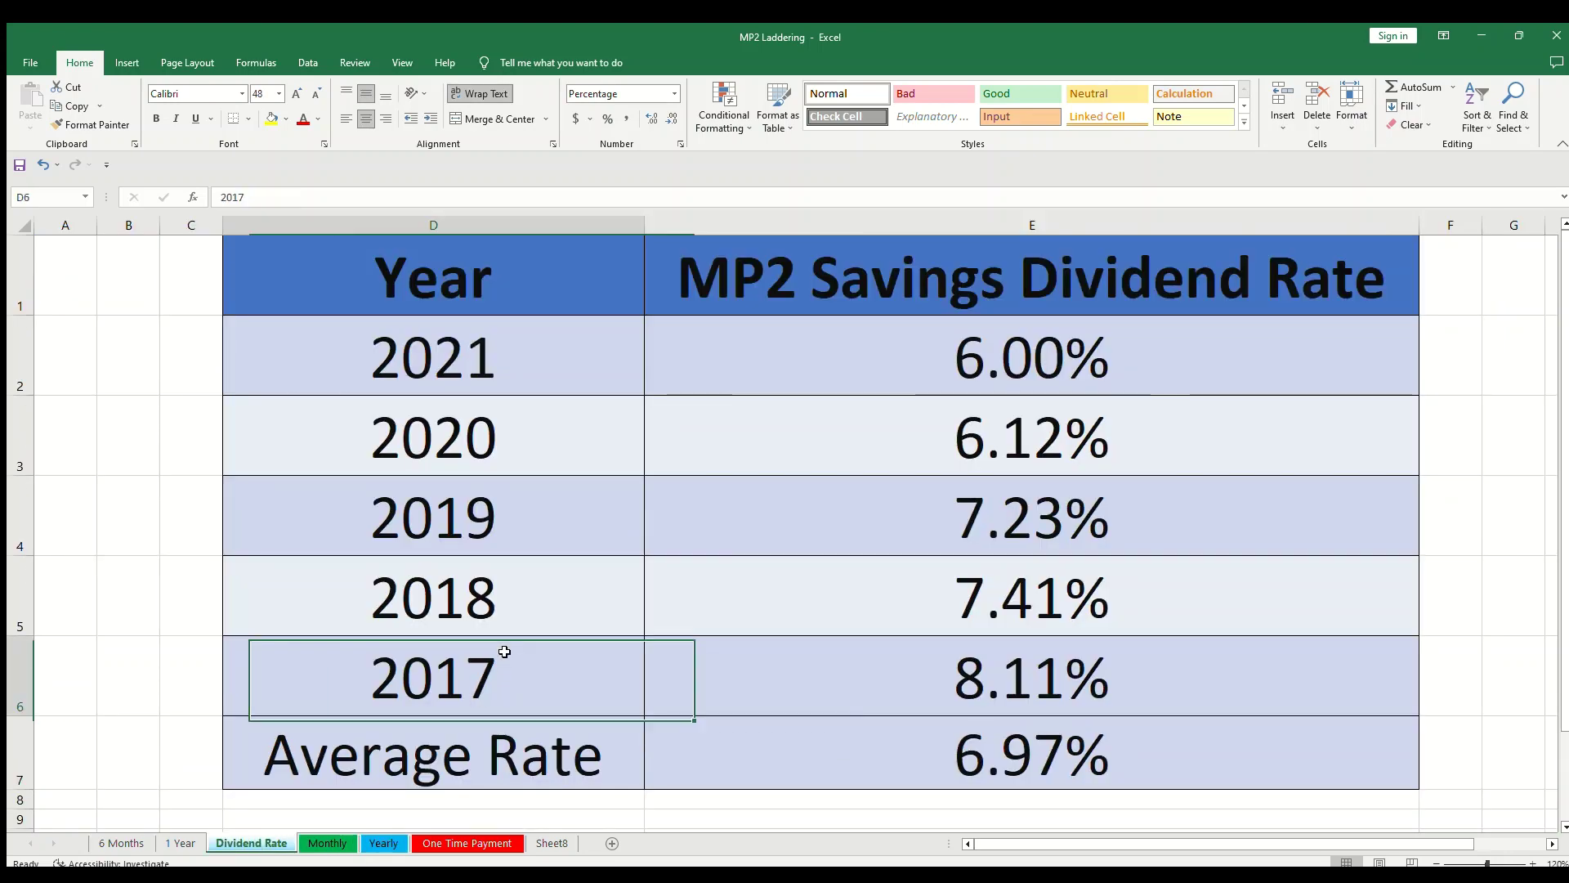
{"action": "left_click", "coordinate": [121, 842]}
{"action": "left_click_drag", "start_coordinate": [341, 340], "coordinate": [1422, 589]}
{"action": "left_click_drag", "start_coordinate": [1566, 585], "coordinate": [1465, 566]}
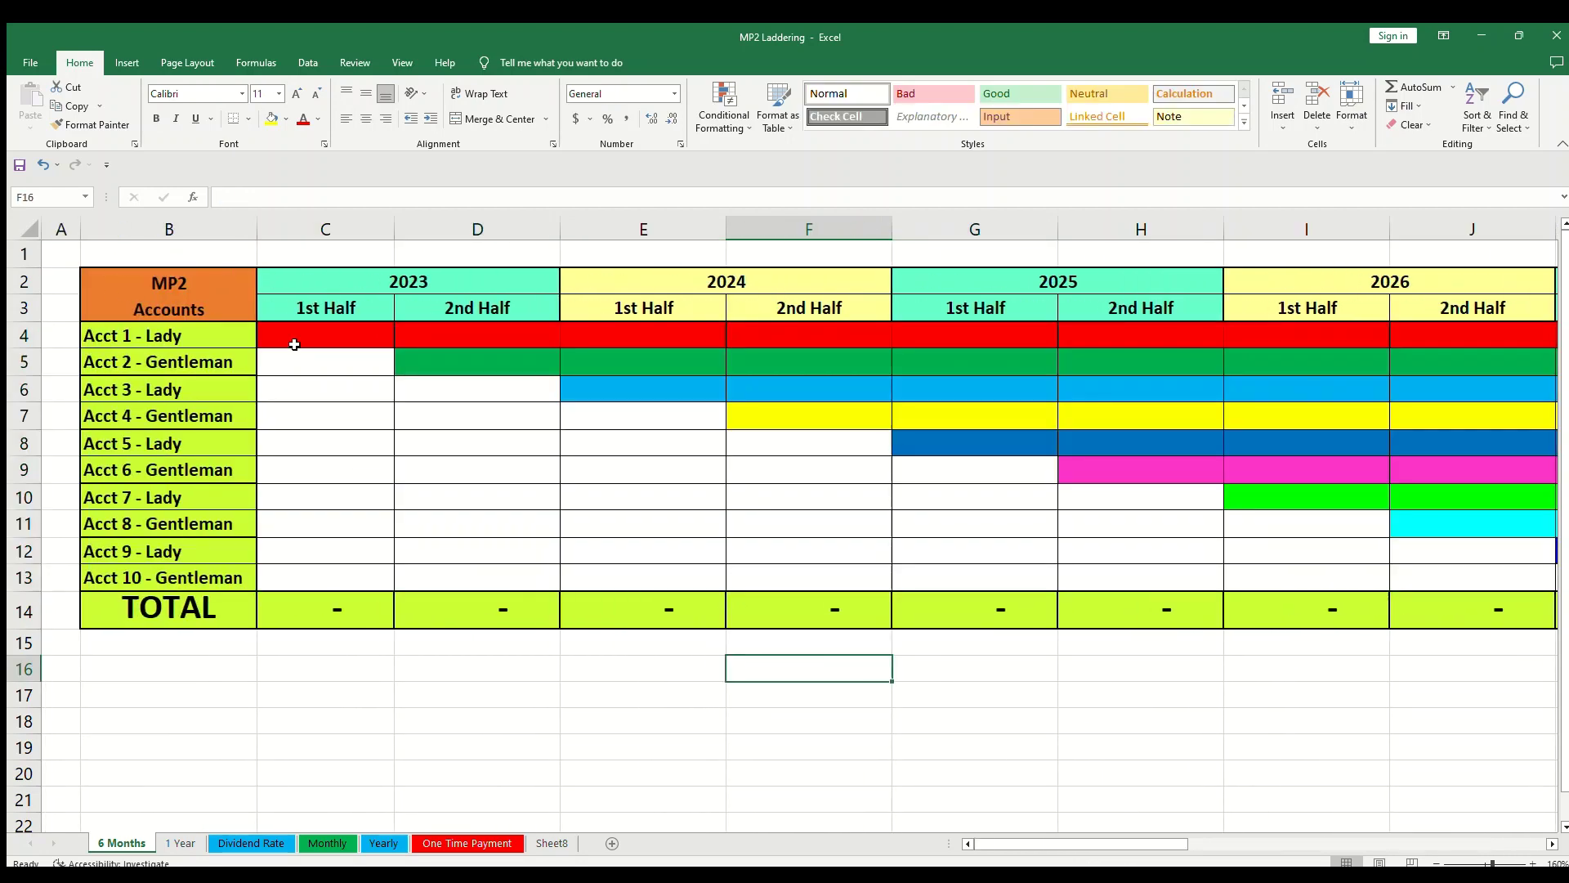
{"action": "left_click", "coordinate": [338, 343]}
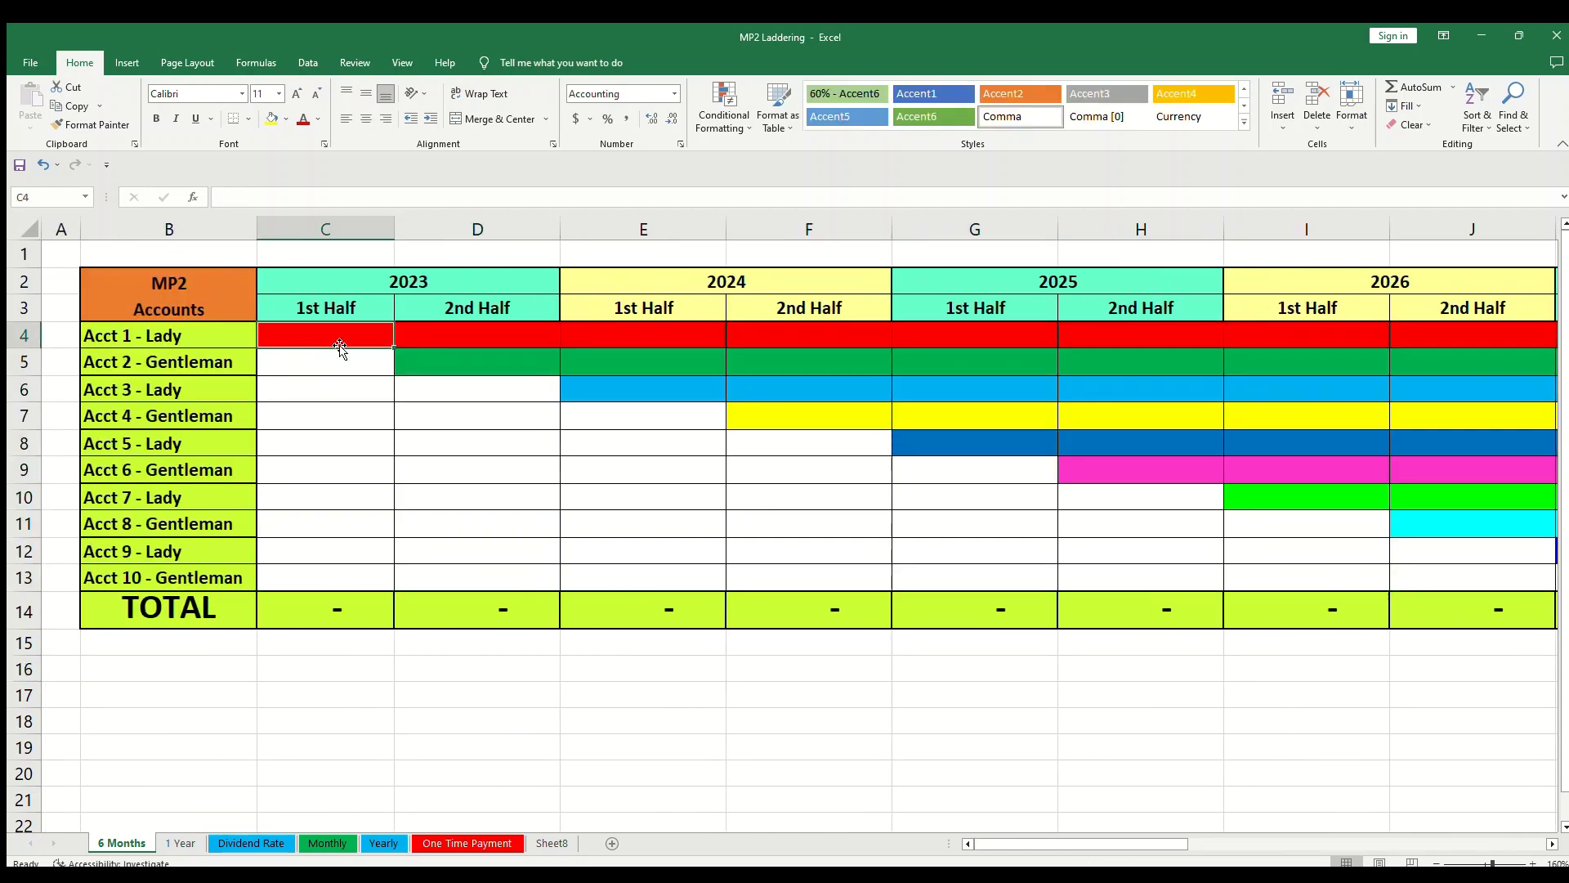
{"action": "type", "text": "6,"}
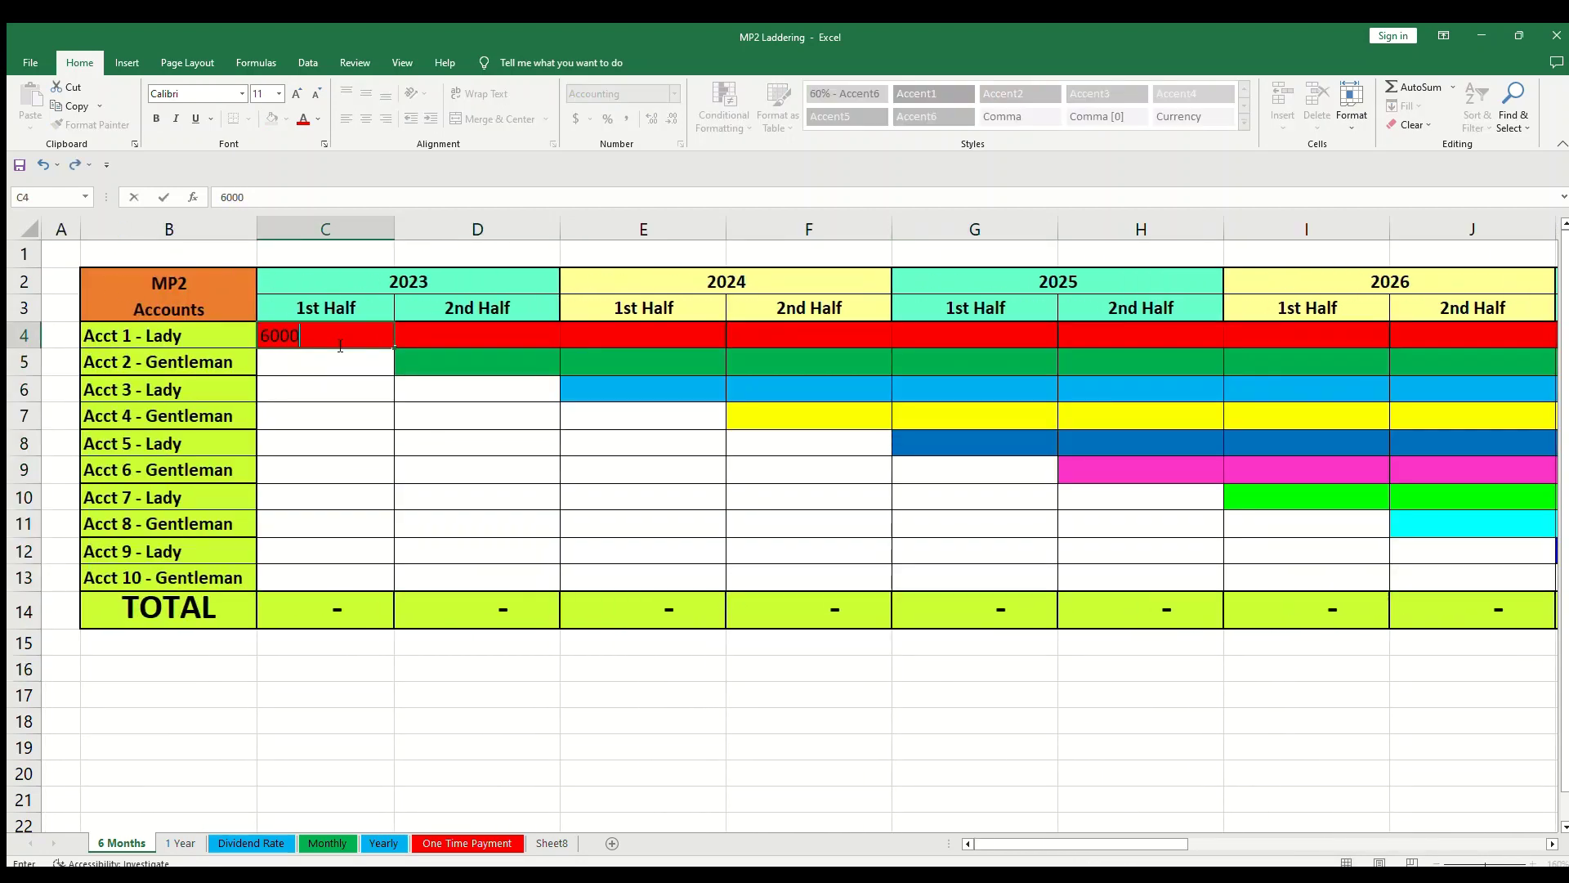
{"action": "type", "text": "000"}
{"action": "key", "text": "Return"}
{"action": "key", "text": "Right"}
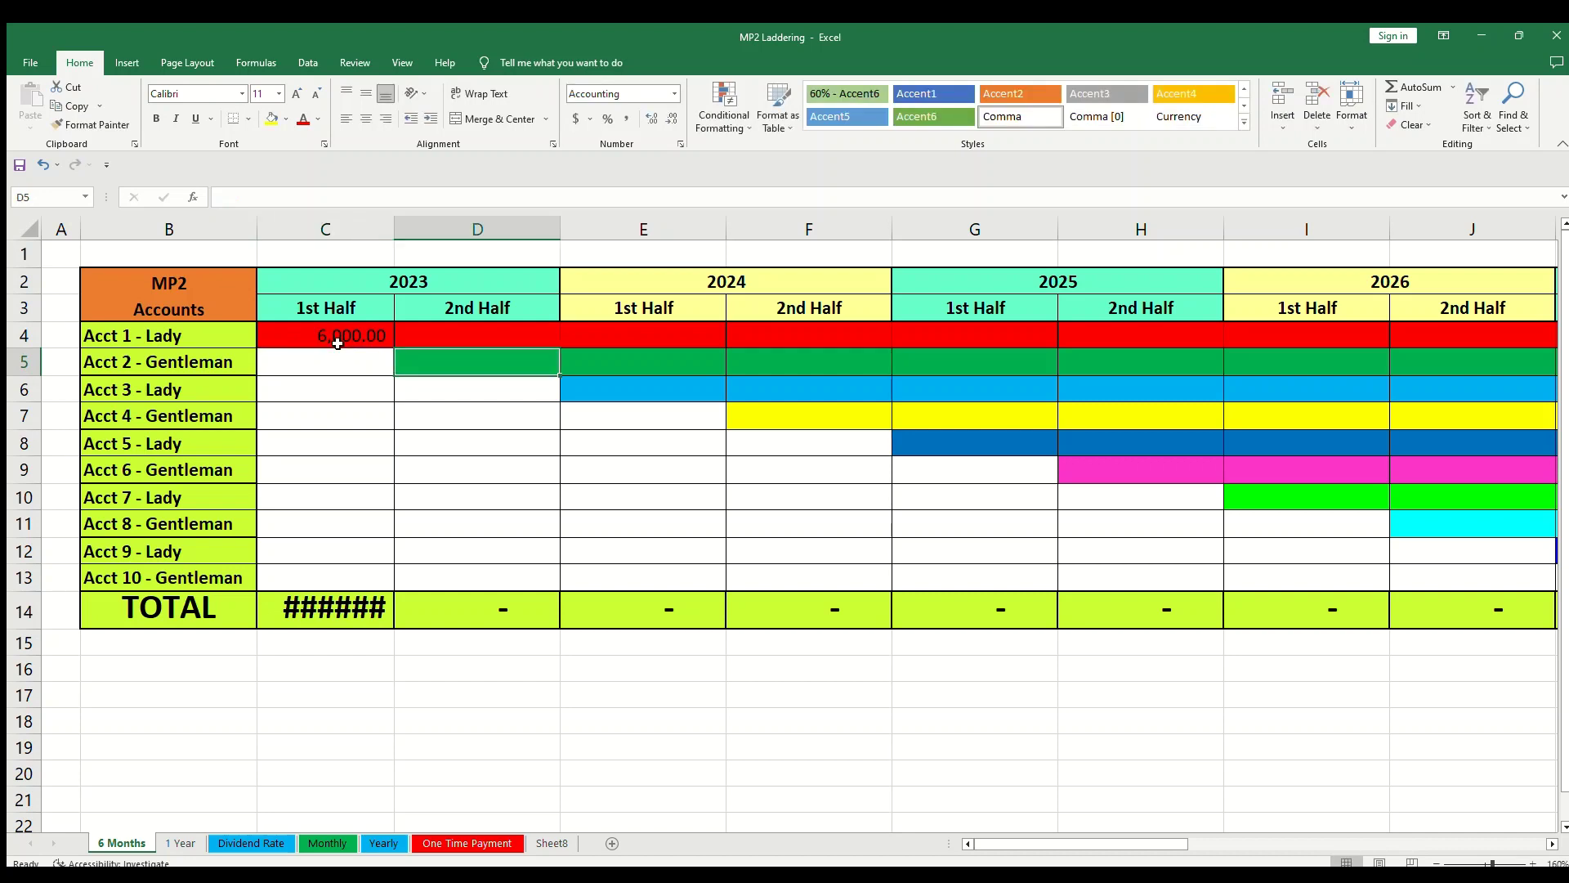
Copy the Acct 1 - Lady deposit of 6,000 into the 1st Half of each year from 2024 through 2028
{"action": "key", "text": "Up"}
{"action": "key", "text": "Right"}
{"action": "key", "text": "Left"}
{"action": "key", "text": "Left"}
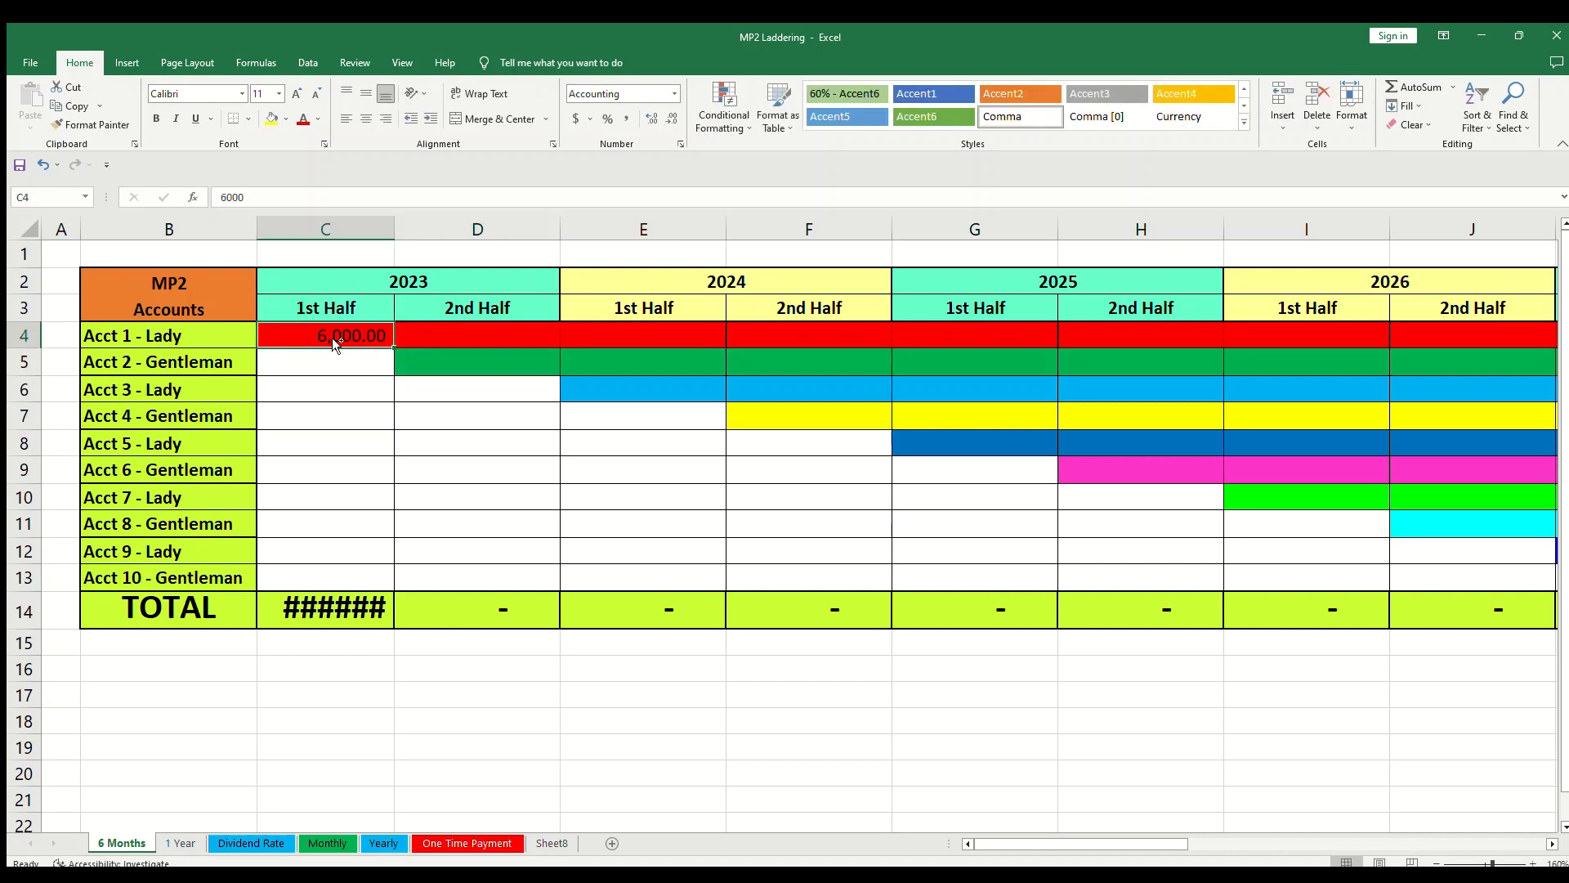
{"action": "key", "text": "ctrl+c"}
{"action": "key", "text": "Right"}
{"action": "key", "text": "Right"}
{"action": "key", "text": "ctrl+v"}
{"action": "key", "text": "Right"}
{"action": "key", "text": "Right"}
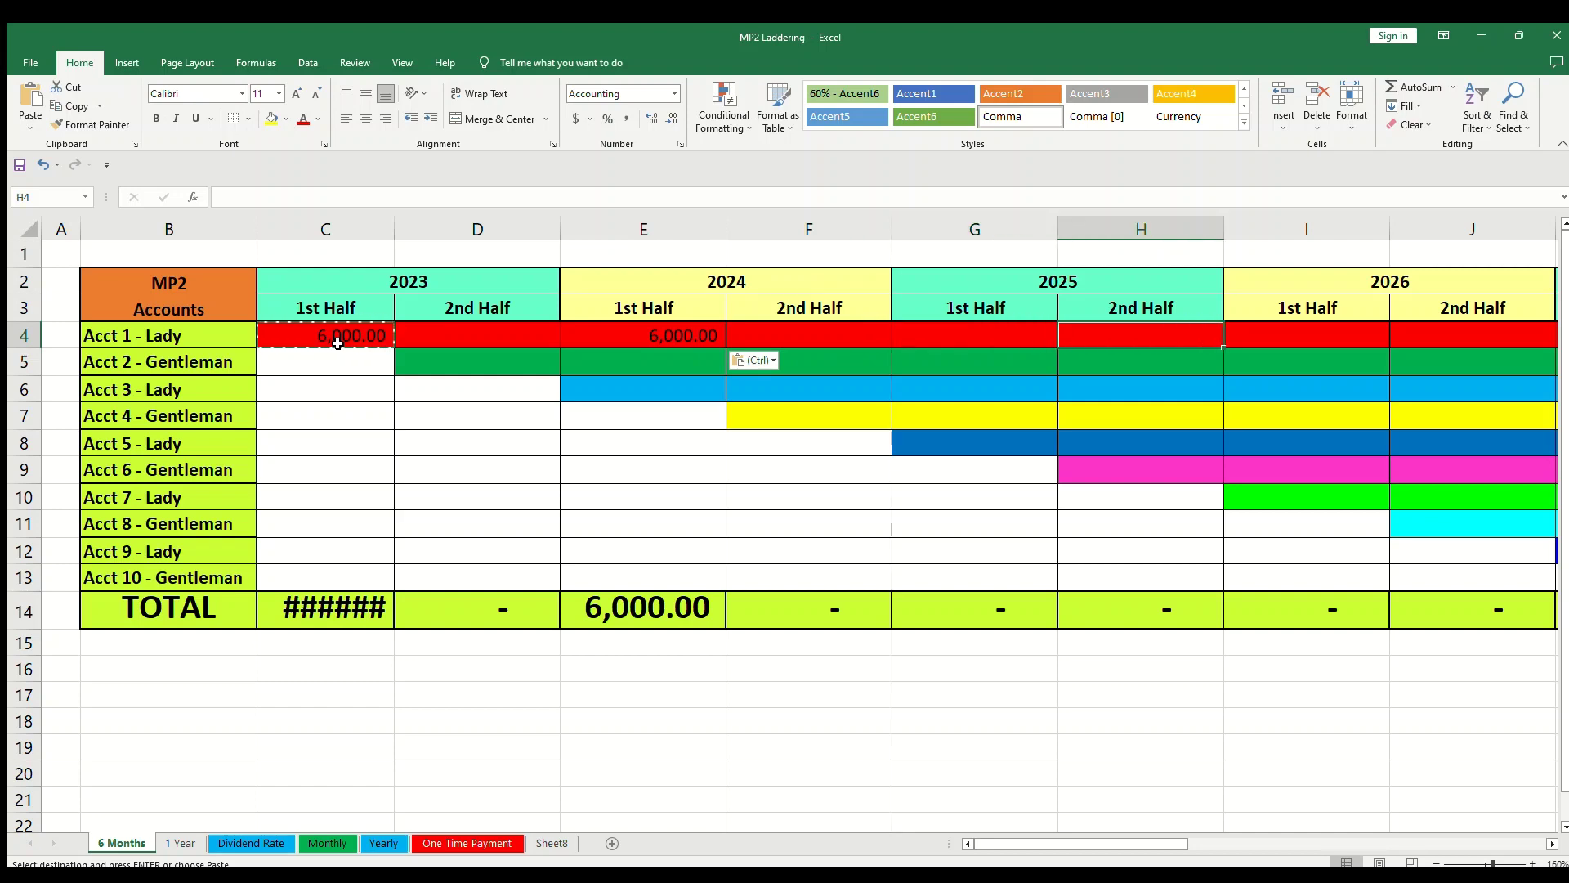
{"action": "key", "text": "ctrl+v"}
{"action": "key", "text": "Right"}
{"action": "key", "text": "Right"}
{"action": "key", "text": "ctrl+v"}
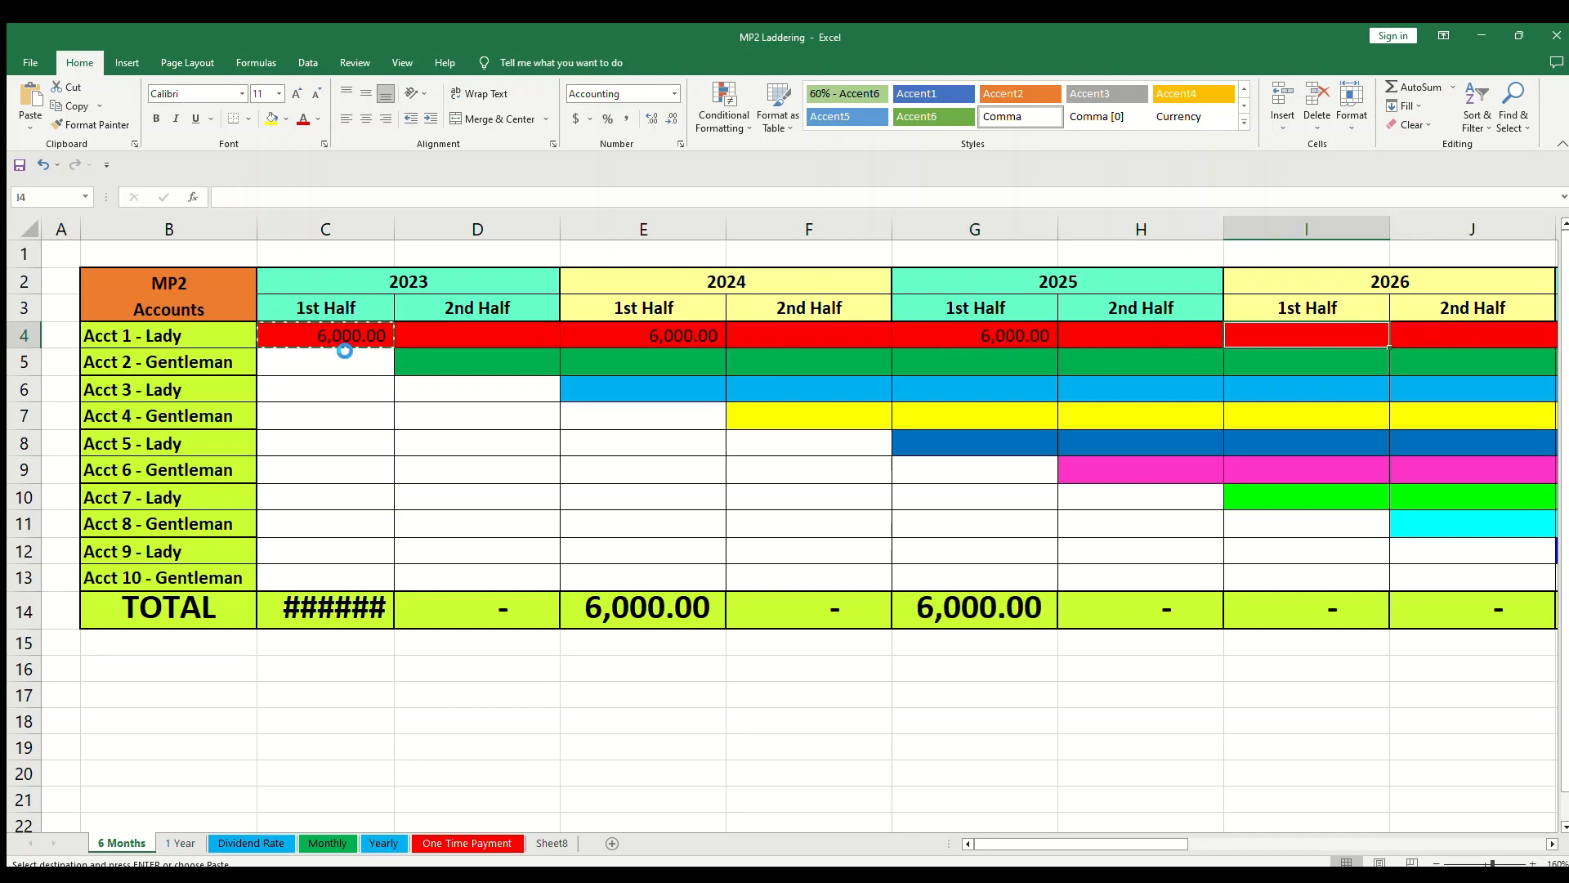
{"action": "key", "text": "Right"}
{"action": "key", "text": "Right"}
{"action": "key", "text": "ctrl+v"}
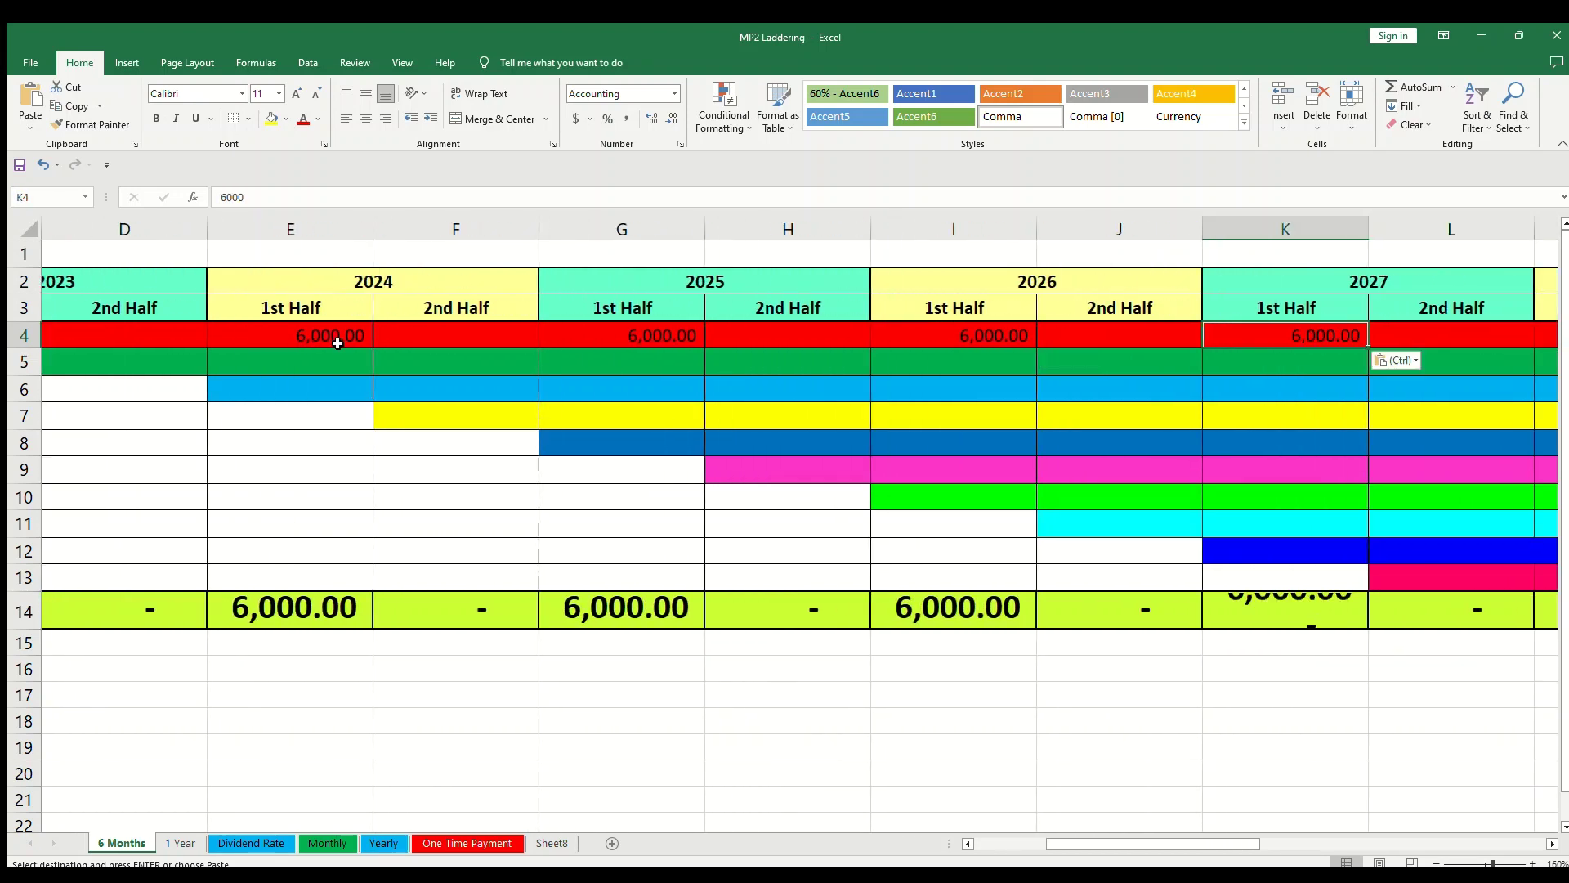
{"action": "key", "text": "Right"}
{"action": "key", "text": "Right"}
{"action": "key", "text": "ctrl+v"}
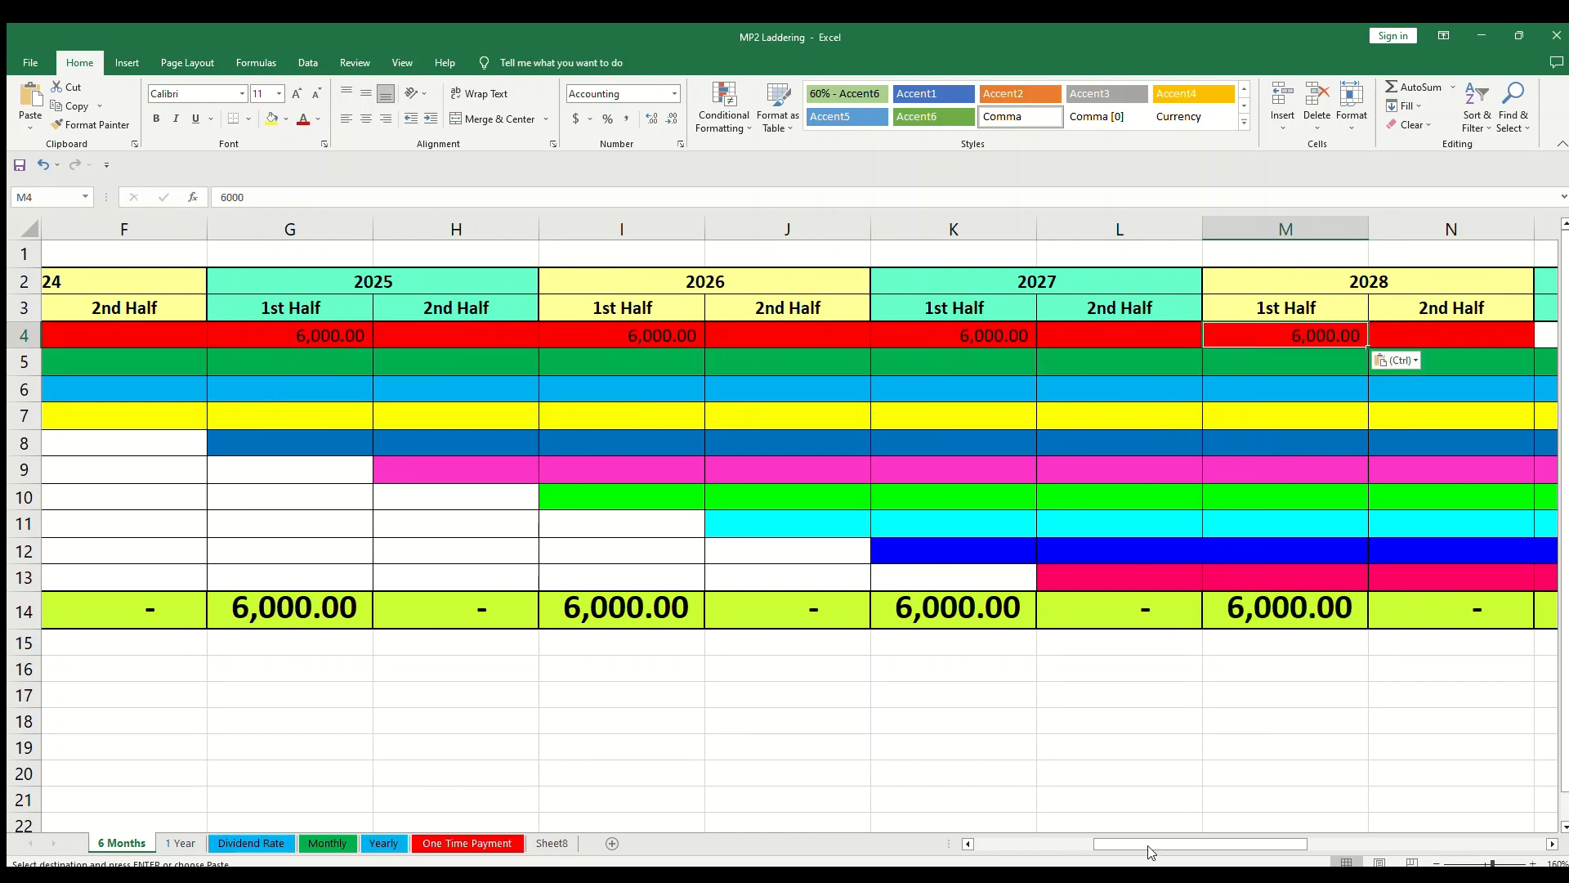
Paste the copied 6,000 deposit for Acct 2 - Gentleman into the 2nd Half of 2023
{"action": "left_click_drag", "start_coordinate": [1151, 852], "coordinate": [567, 763]}
{"action": "left_click", "coordinate": [545, 747]}
{"action": "left_click", "coordinate": [511, 359]}
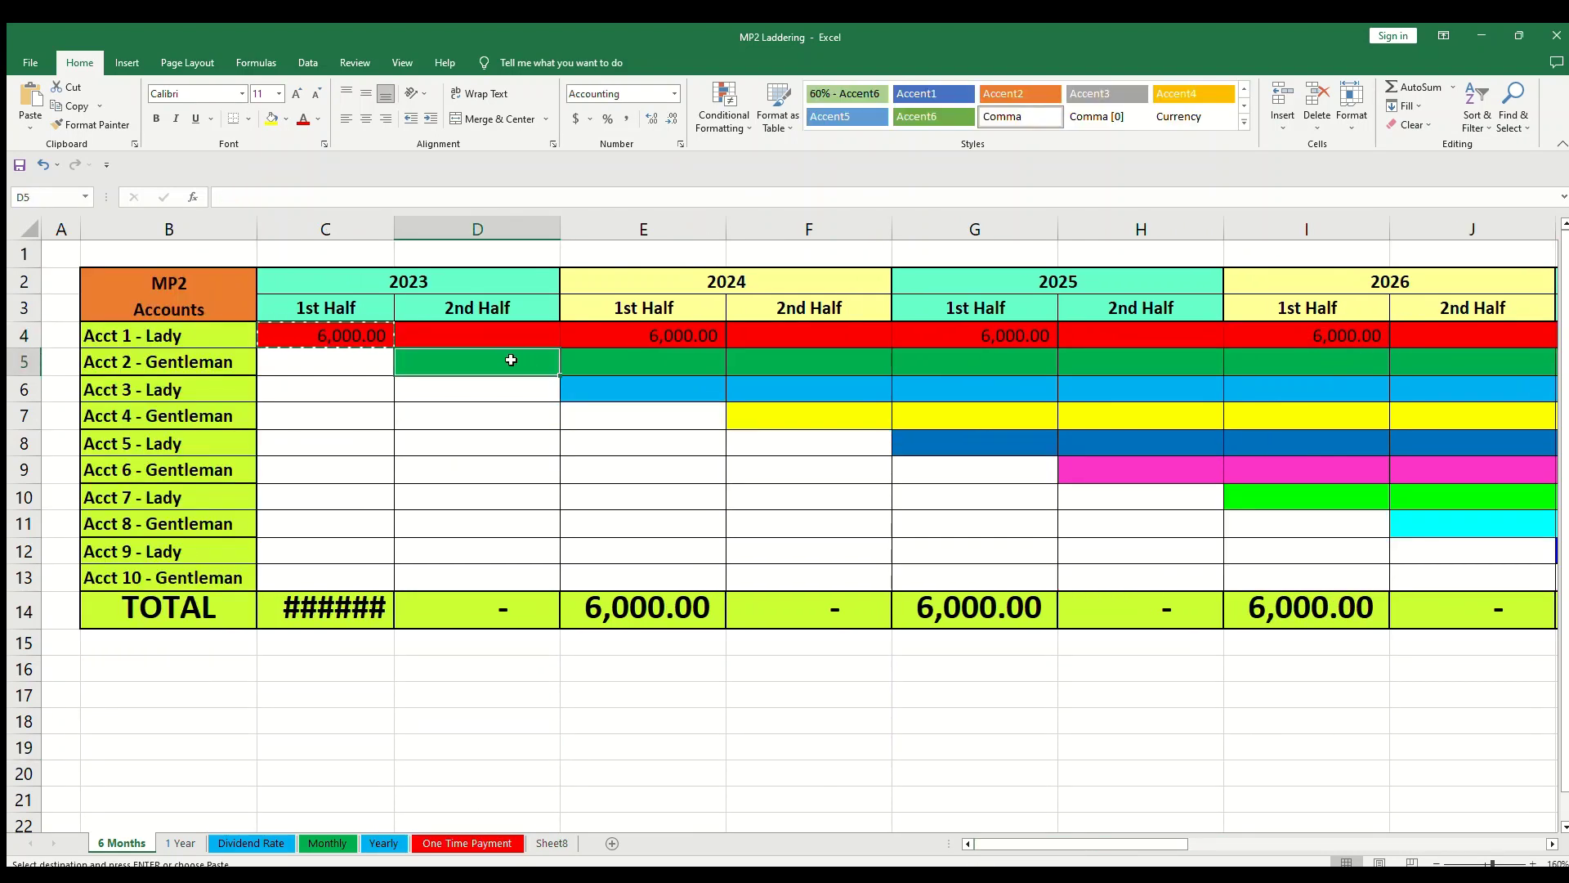
{"action": "key", "text": "Return"}
{"action": "key", "text": "Return"}
{"action": "left_click", "coordinate": [511, 359]}
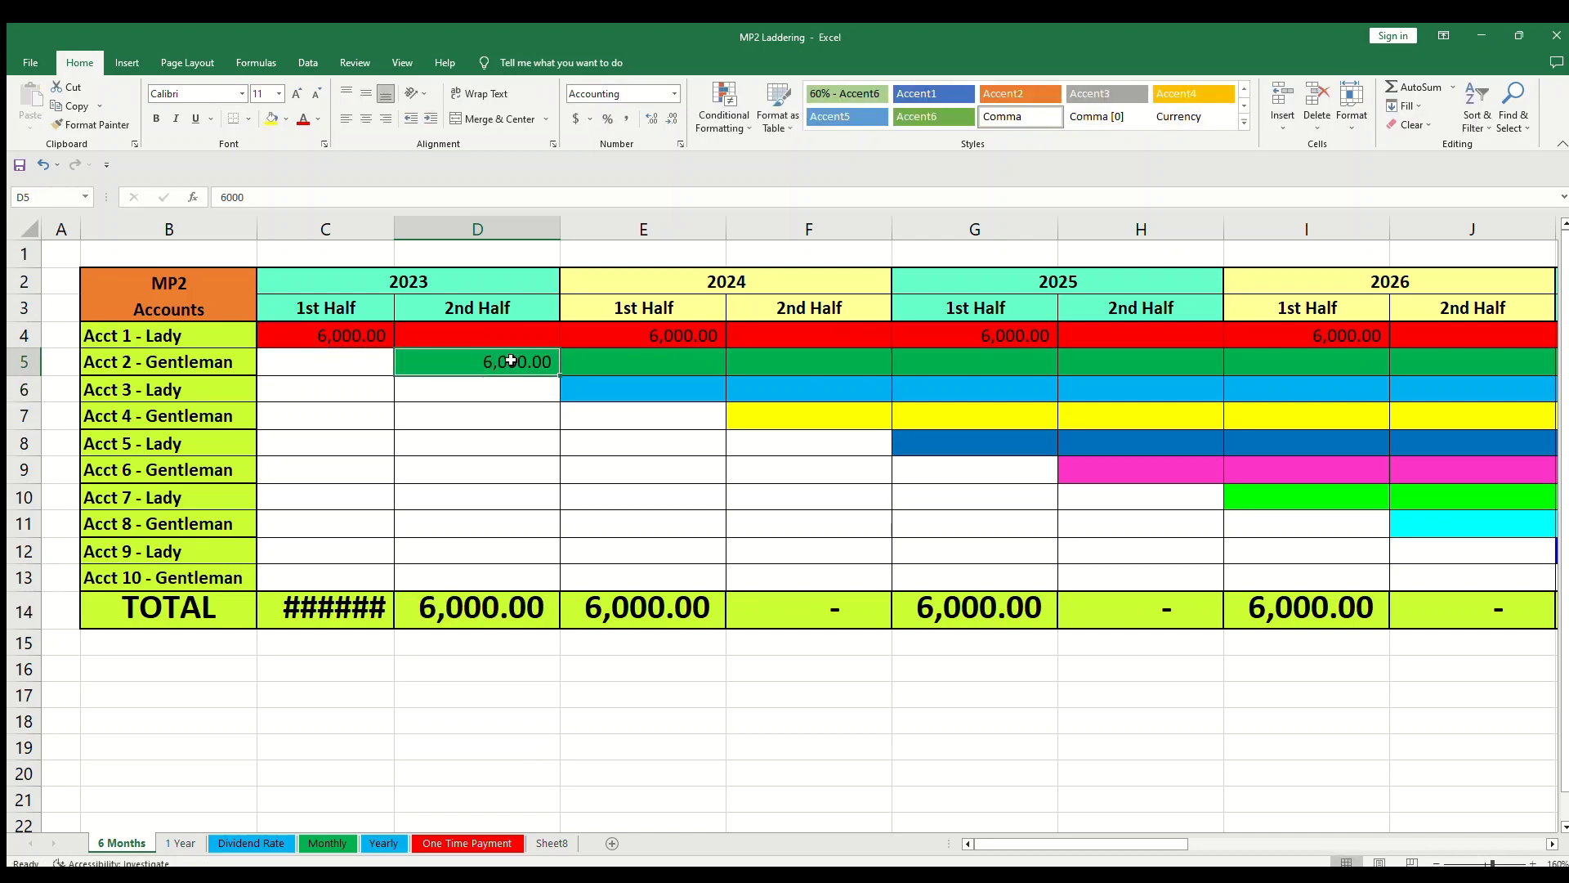
{"action": "key", "text": "ctrl+c"}
{"action": "key", "text": "Right"}
{"action": "key", "text": "ctrl+v"}
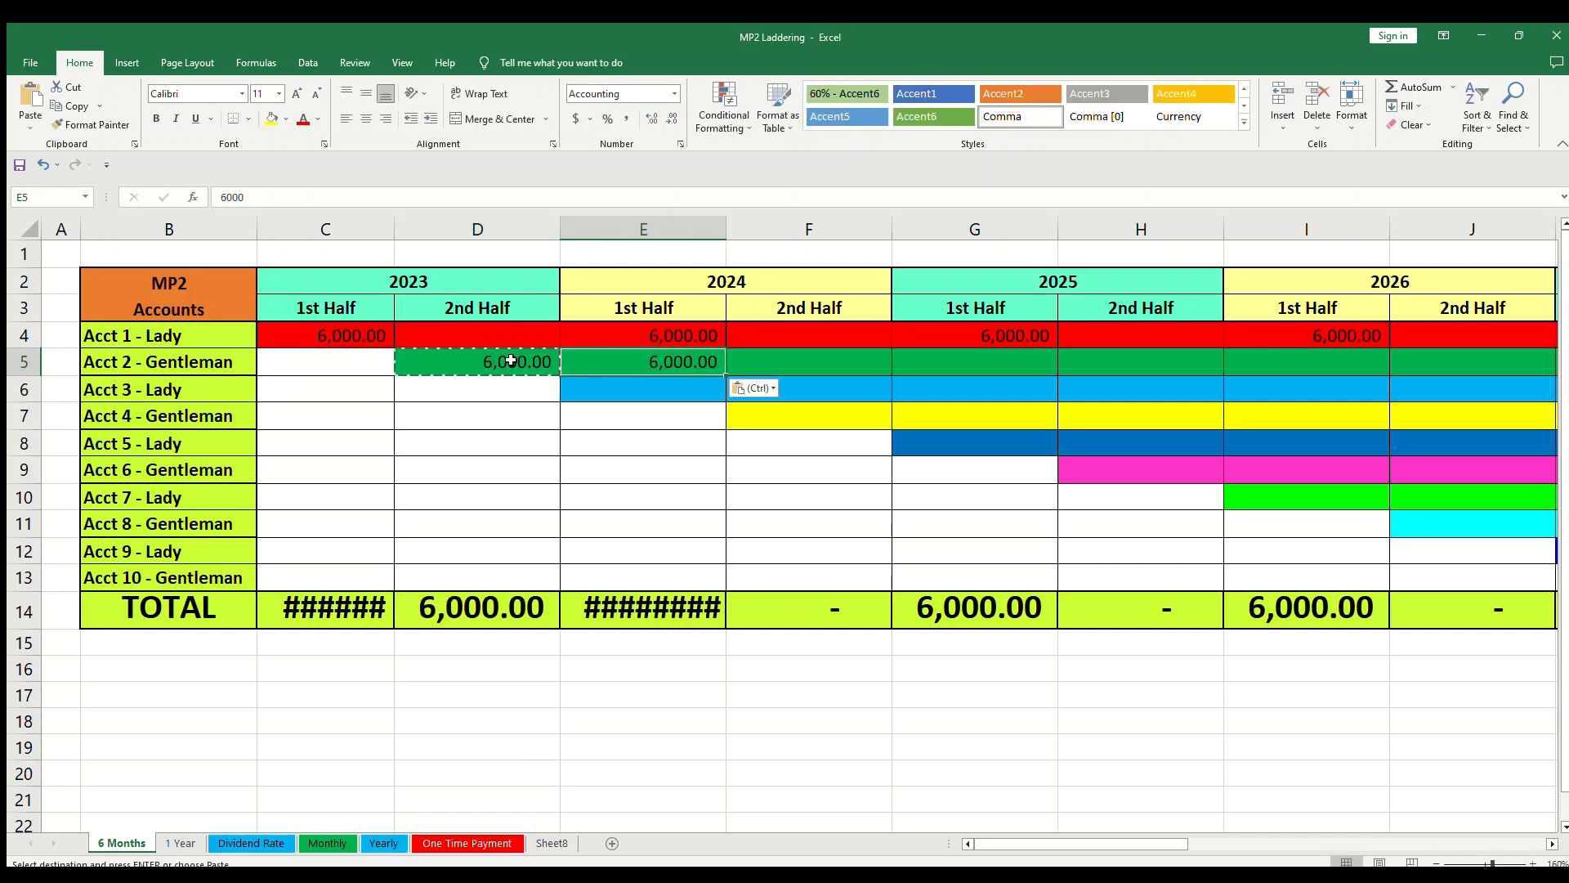
{"action": "key", "text": "ctrl+z"}
Undo the Acct 2 - Gentleman paste in the 1st Half of 2024 and re-enter 6000 in the 2nd Half of 2023
{"action": "key", "text": "Right"}
{"action": "key", "text": "Left"}
{"action": "key", "text": "Left"}
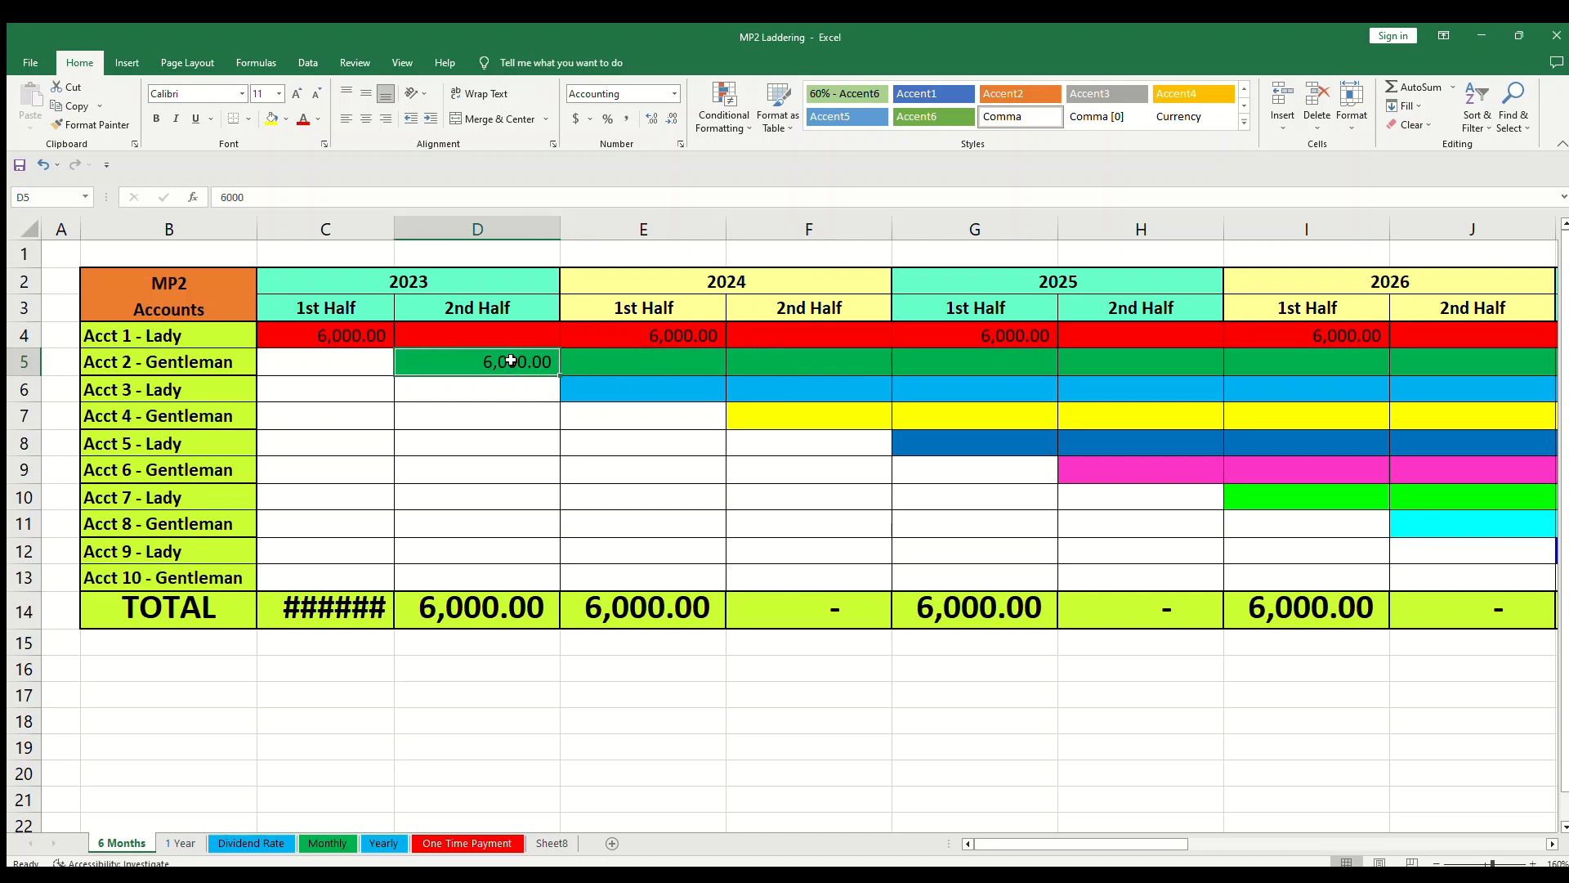
{"action": "type", "text": "c"}
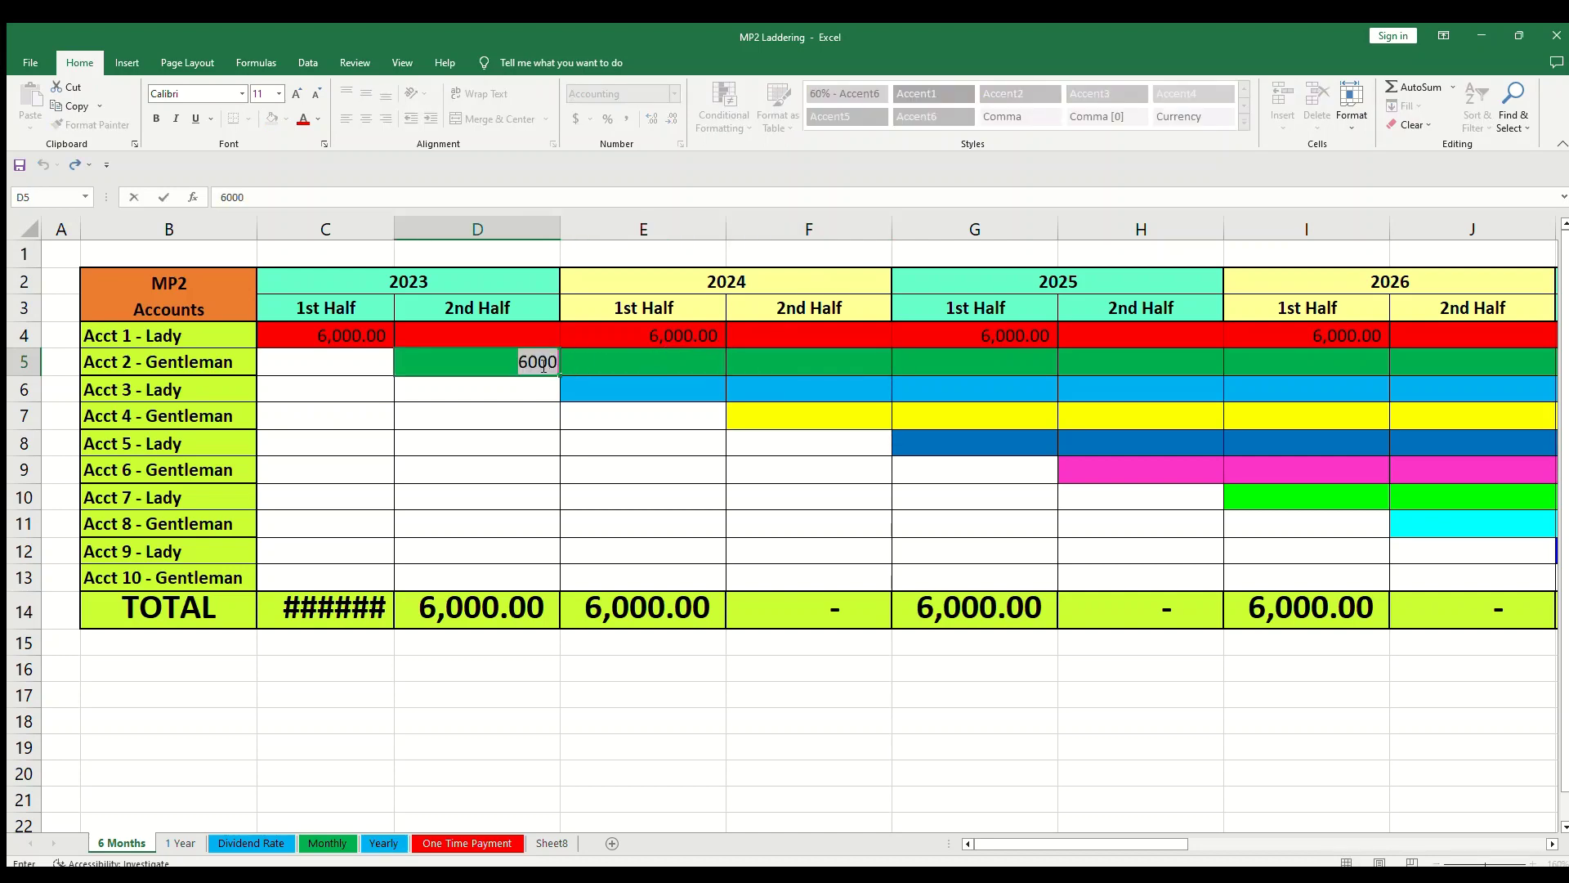
{"action": "key", "text": "Right"}
{"action": "key", "text": "Left"}
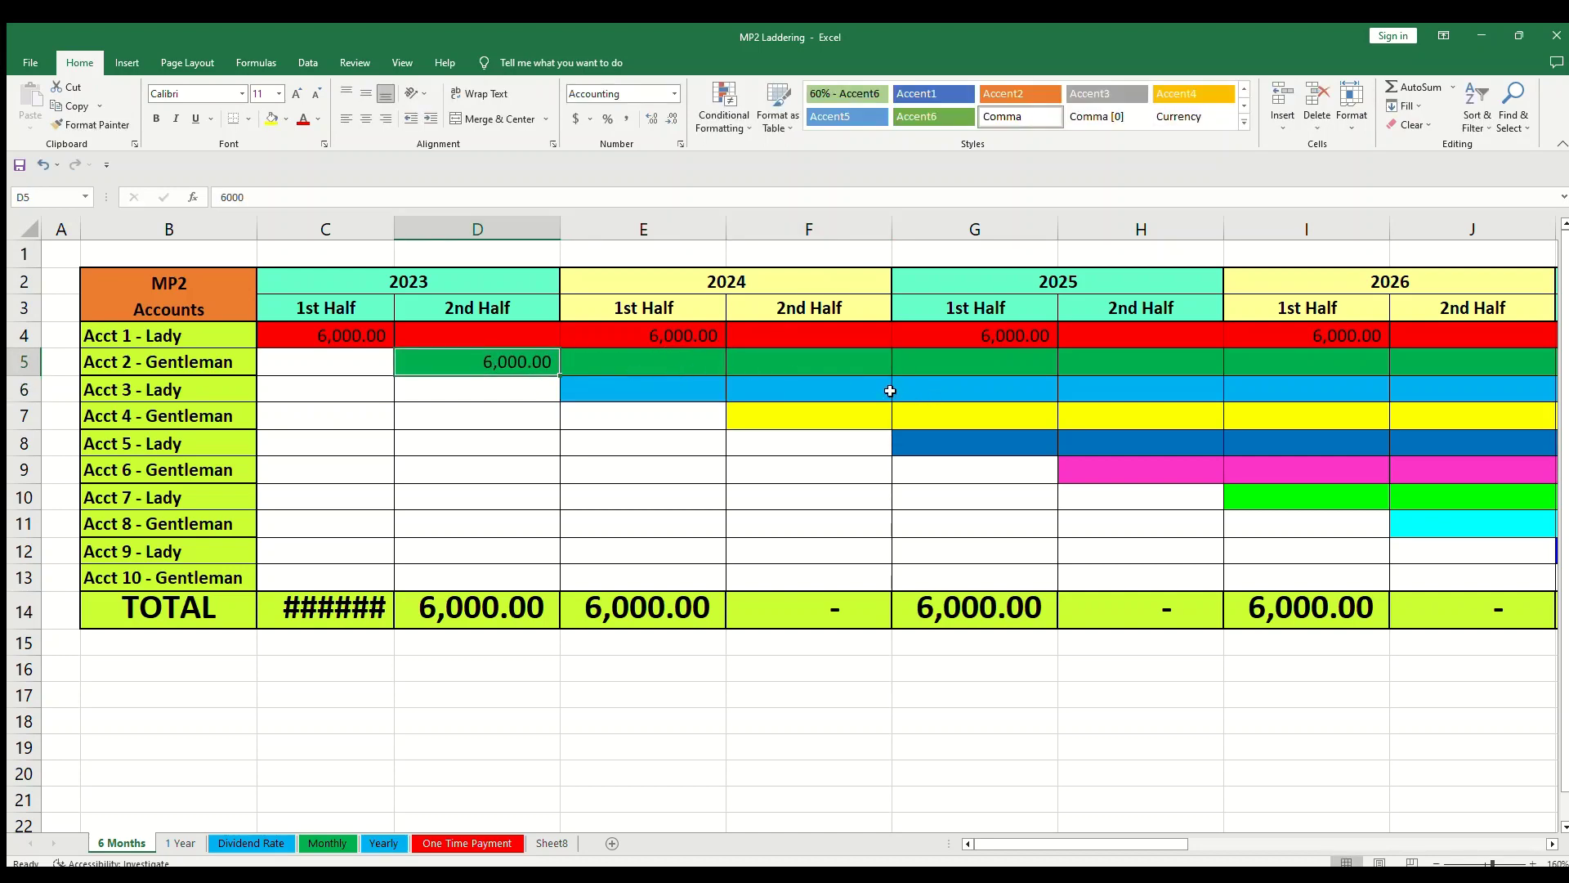
Copy the Acct 2 - Gentleman deposit of 6,000 into the 2nd Half of each year from 2024 through 2028
{"action": "key", "text": "ctrl+c"}
{"action": "left_click", "coordinate": [842, 358]}
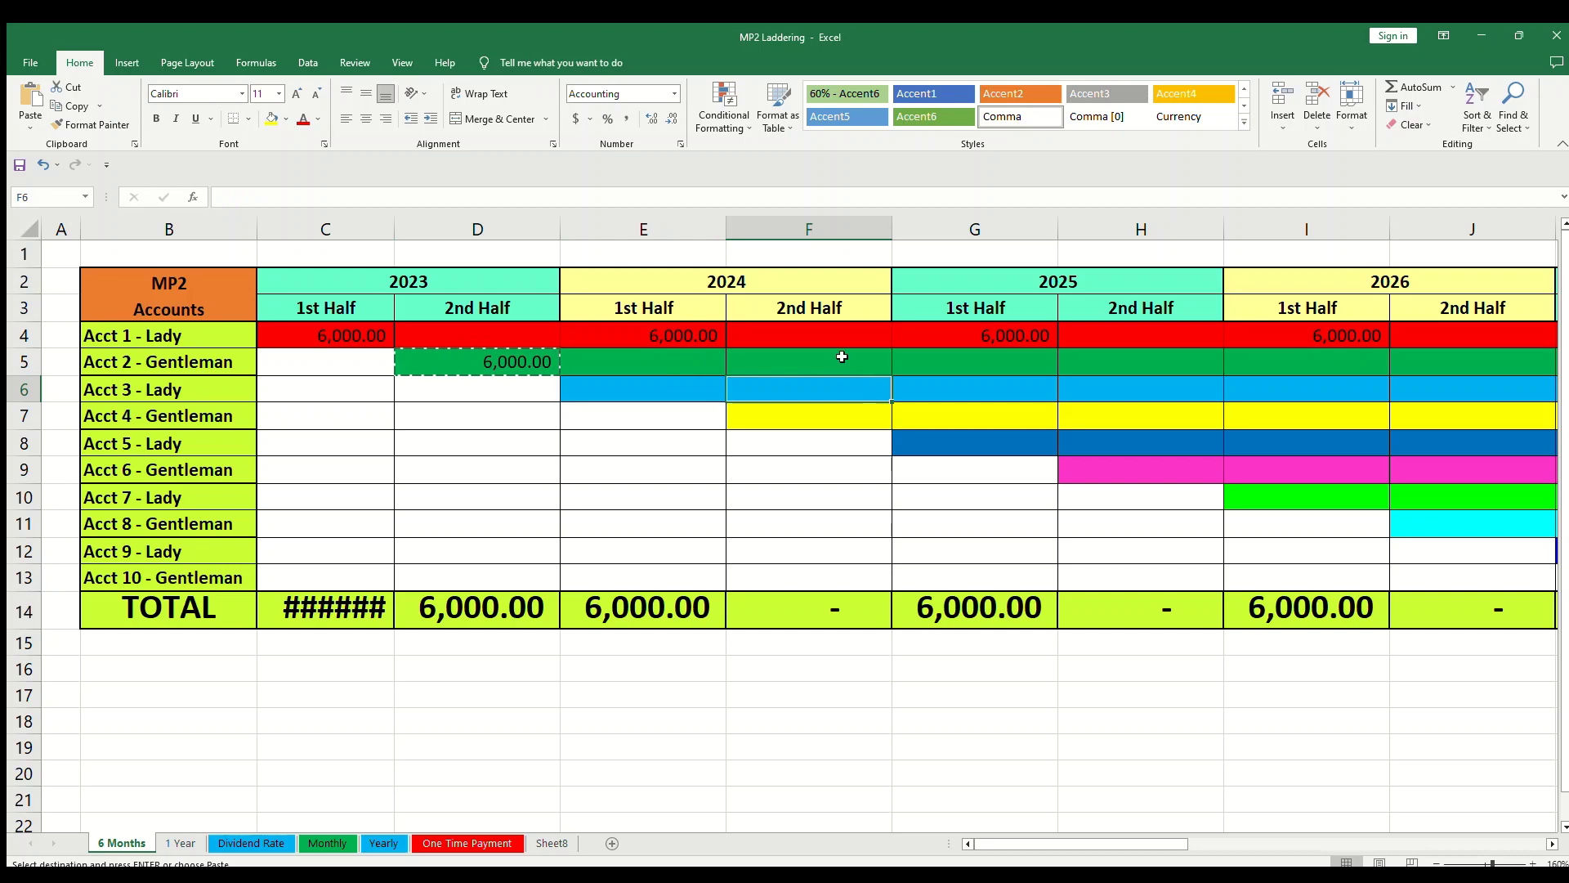
{"action": "key", "text": "ctrl+v"}
{"action": "left_click", "coordinate": [1135, 366]}
{"action": "key", "text": "ctrl+v"}
{"action": "left_click", "coordinate": [1453, 361]}
{"action": "key", "text": "ctrl+v"}
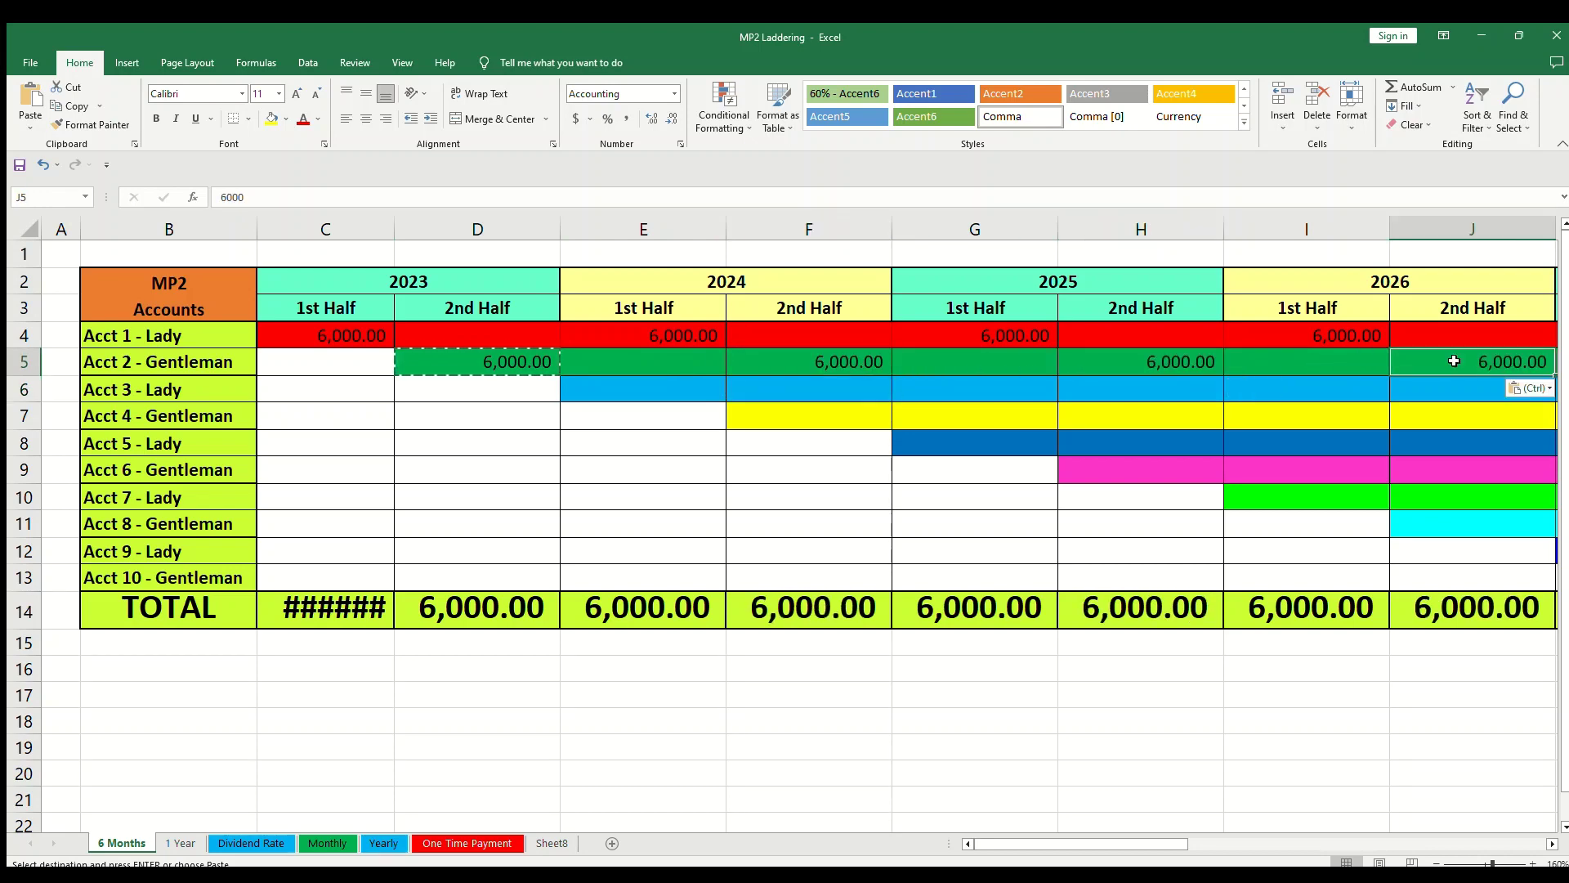
{"action": "key", "text": "Right"}
{"action": "key", "text": "Right"}
{"action": "key", "text": "ctrl+v"}
{"action": "key", "text": "Right"}
{"action": "key", "text": "Right"}
{"action": "key", "text": "Right"}
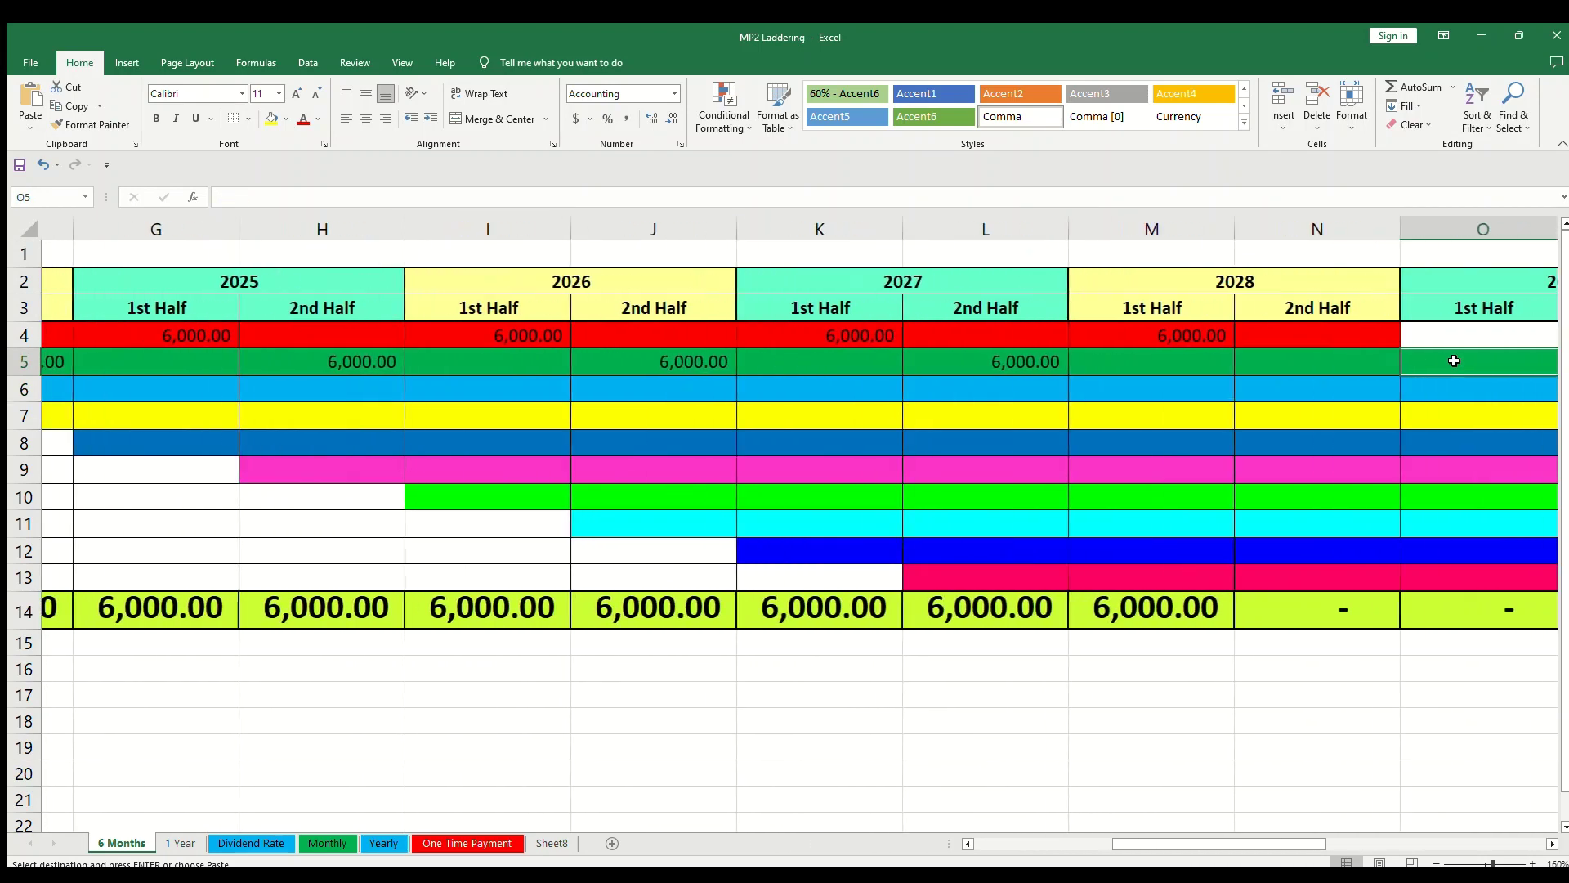
{"action": "key", "text": "Left"}
{"action": "key", "text": "ctrl+v"}
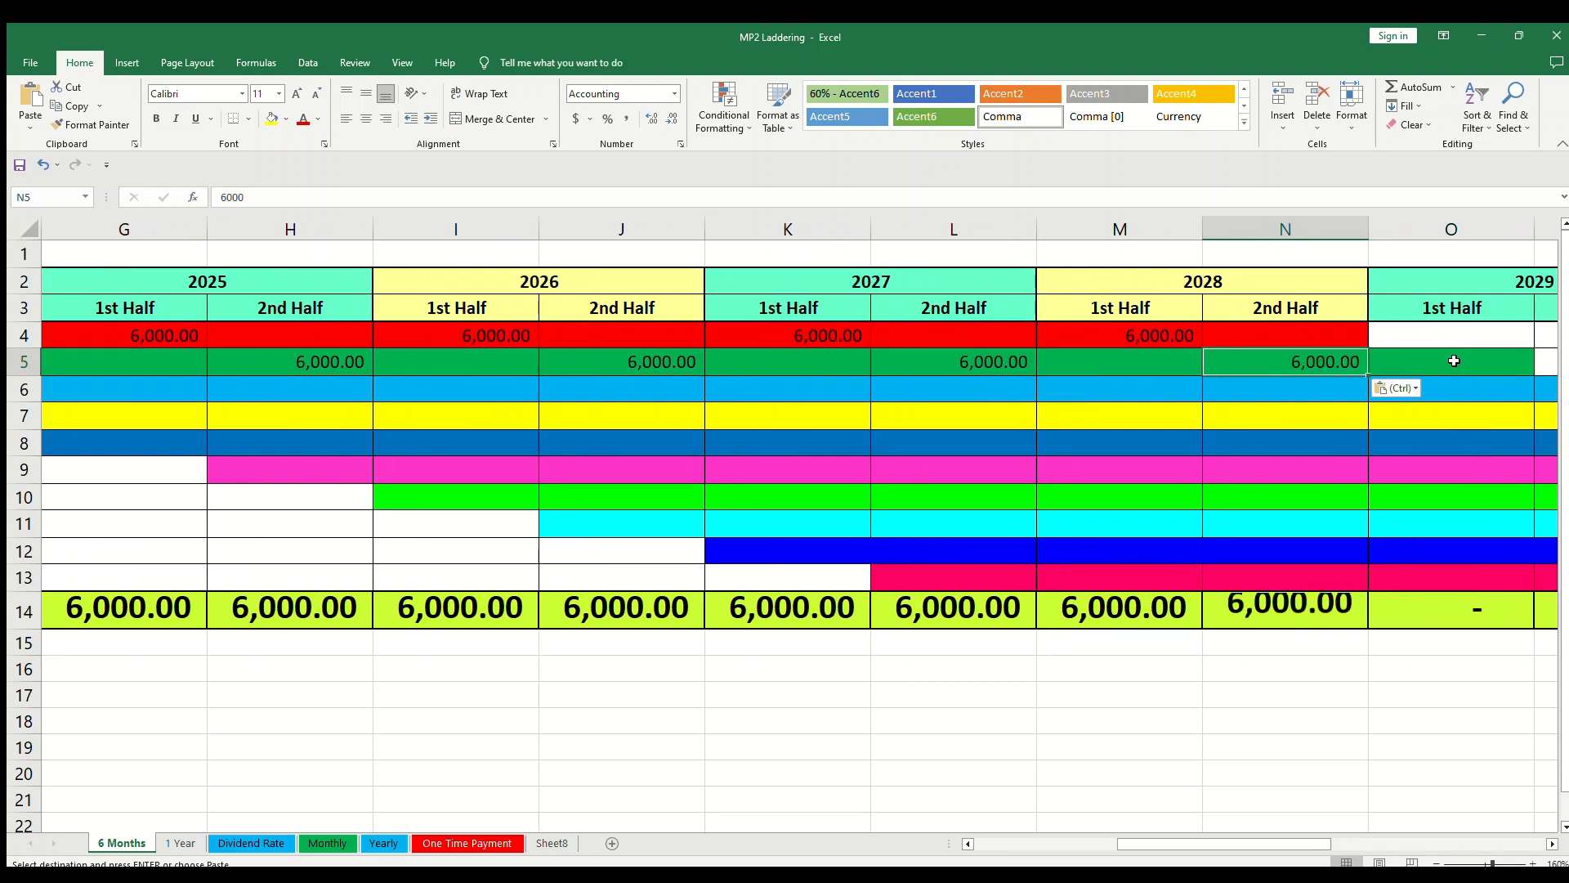
Widen column C slightly so the TOTAL for the 1st Half of 2023 fits in its cell
{"action": "left_click", "coordinate": [1123, 625]}
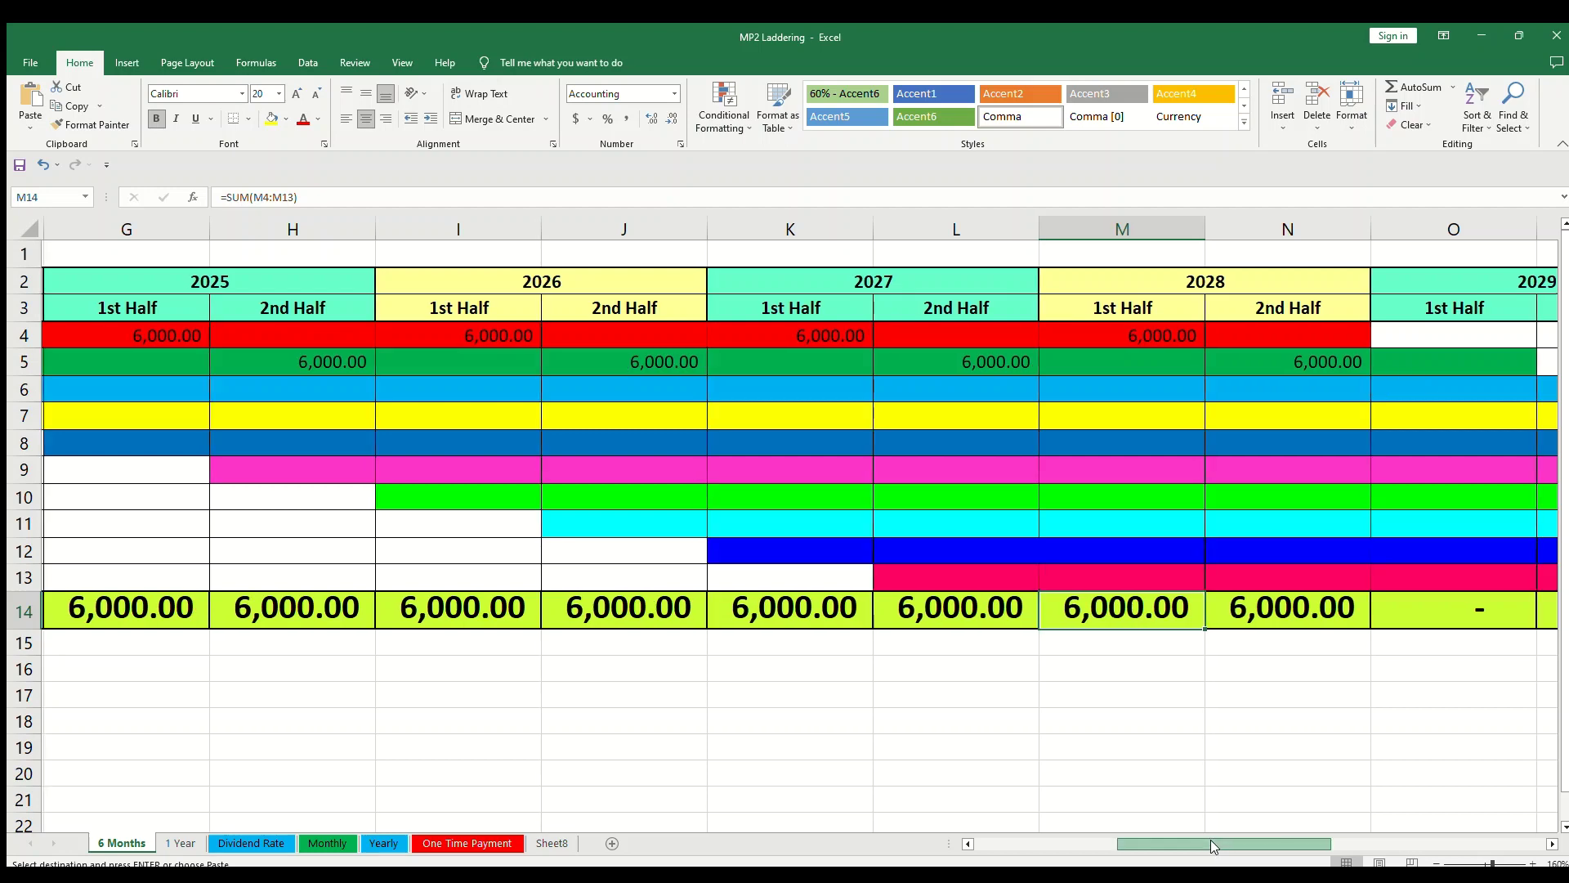
{"action": "left_click_drag", "start_coordinate": [1210, 841], "coordinate": [1068, 842]}
{"action": "left_click_drag", "start_coordinate": [629, 719], "coordinate": [596, 746]}
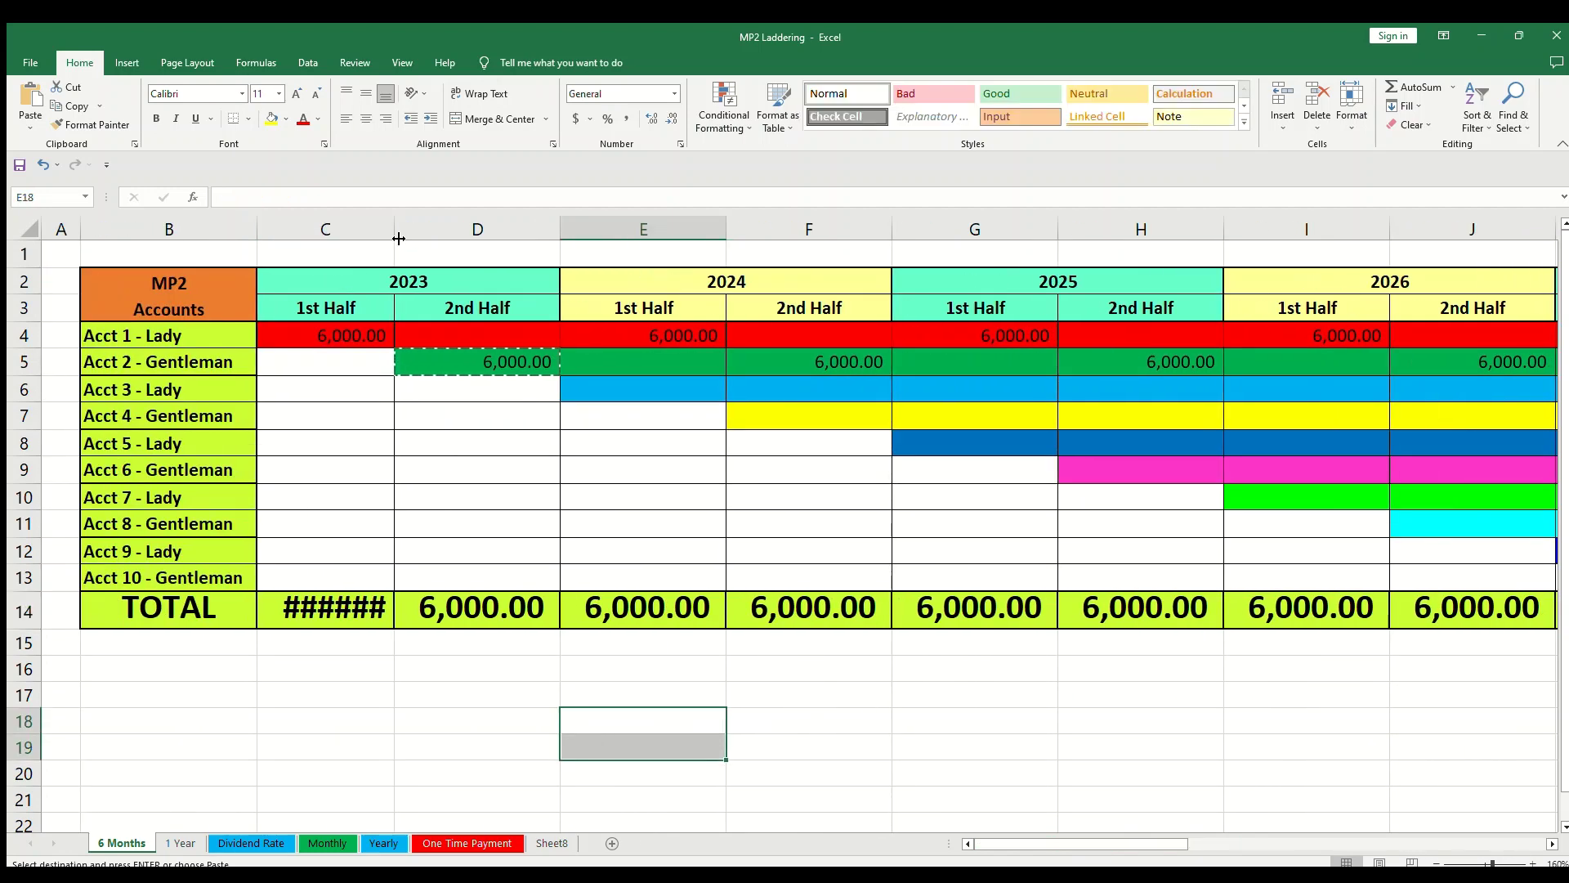
{"action": "left_click_drag", "start_coordinate": [515, 470], "coordinate": [498, 445]}
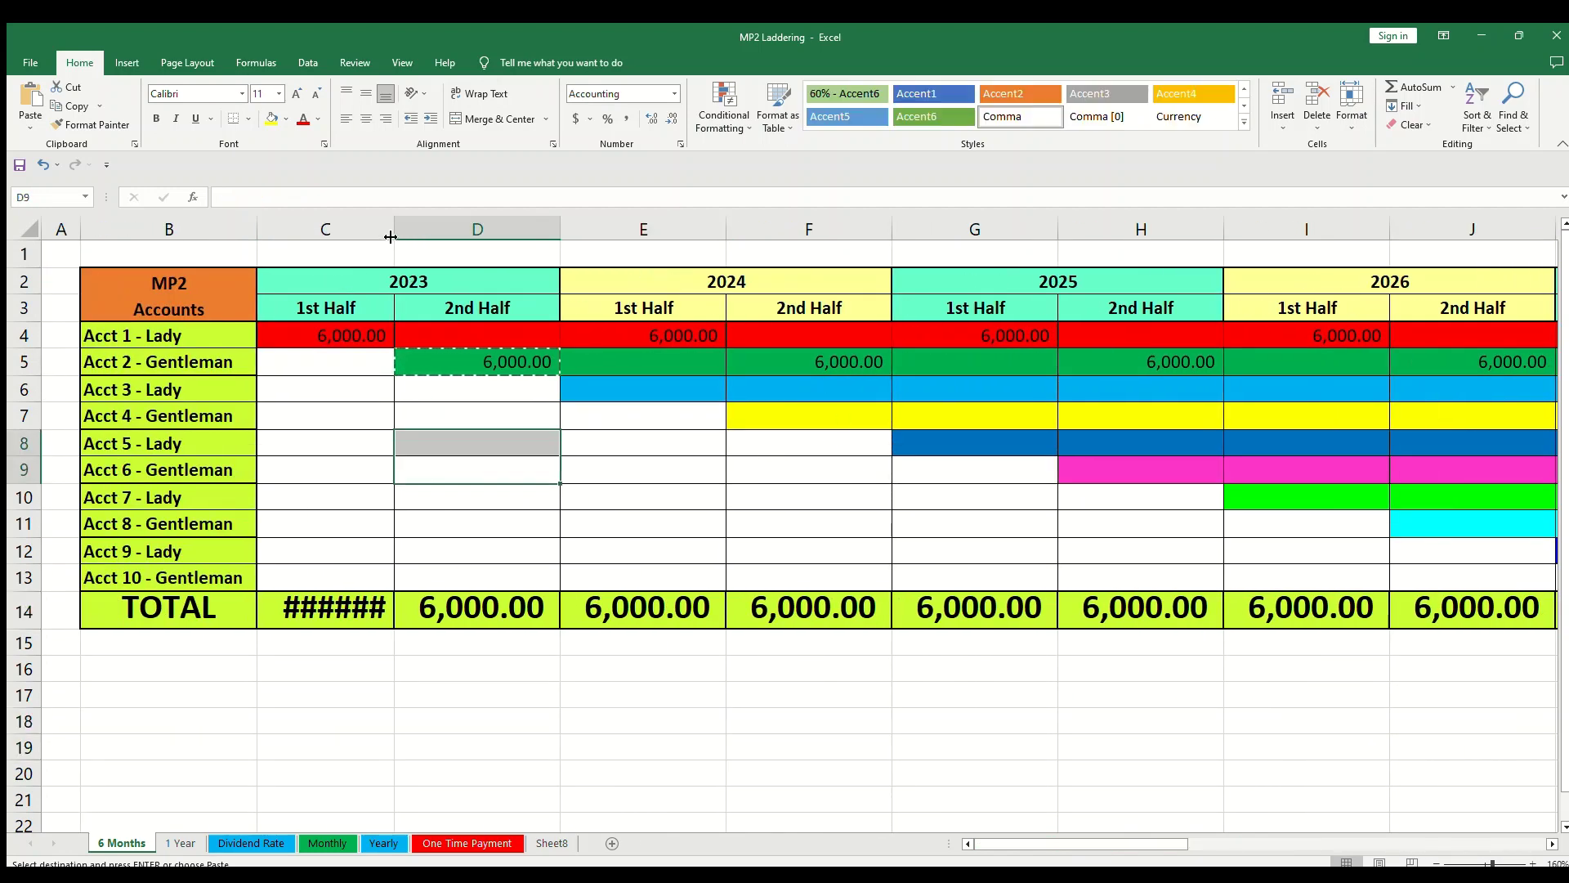
{"action": "left_click_drag", "start_coordinate": [391, 237], "coordinate": [420, 237]}
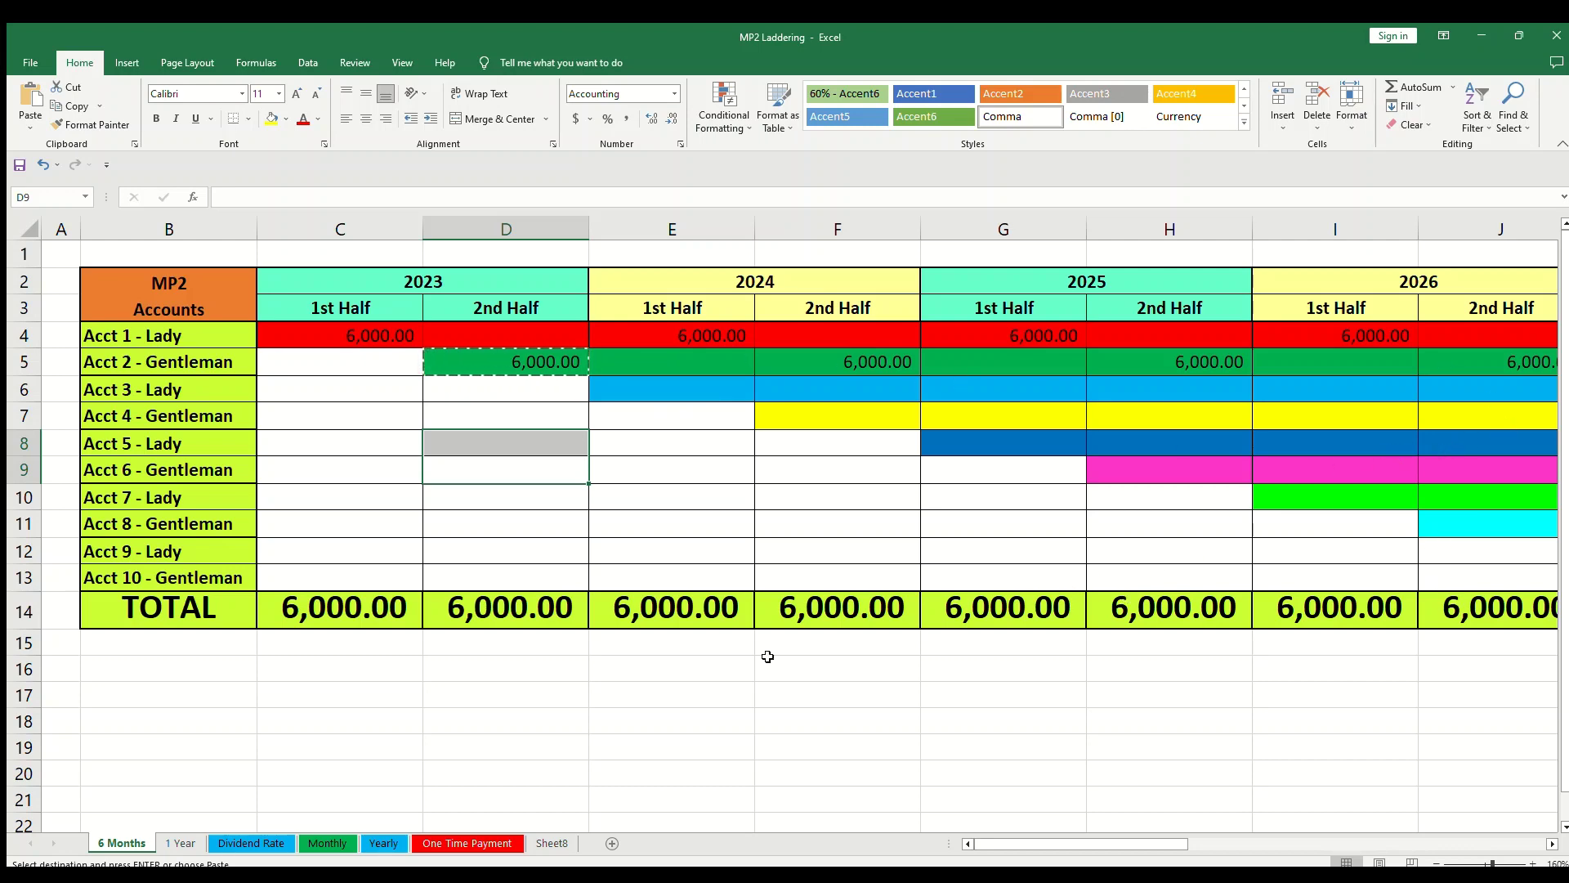
On the Yearly sheet, enter 6000 as the 2023 yearly deposit and copy it down through 2027
{"action": "left_click", "coordinate": [372, 844]}
{"action": "left_click", "coordinate": [319, 304]}
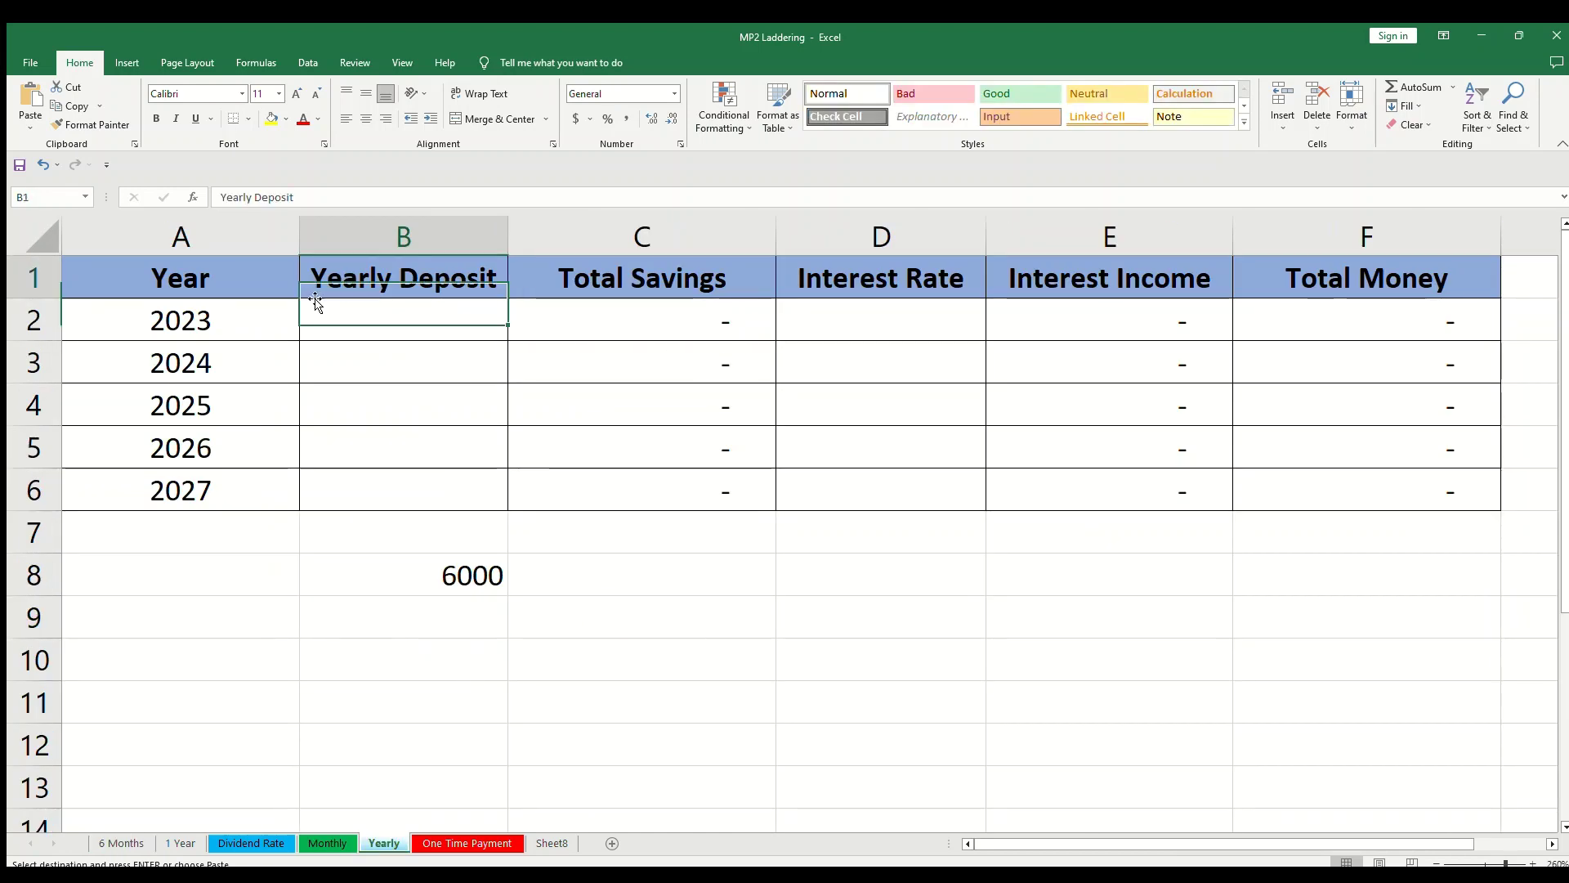
{"action": "type", "text": "6000"}
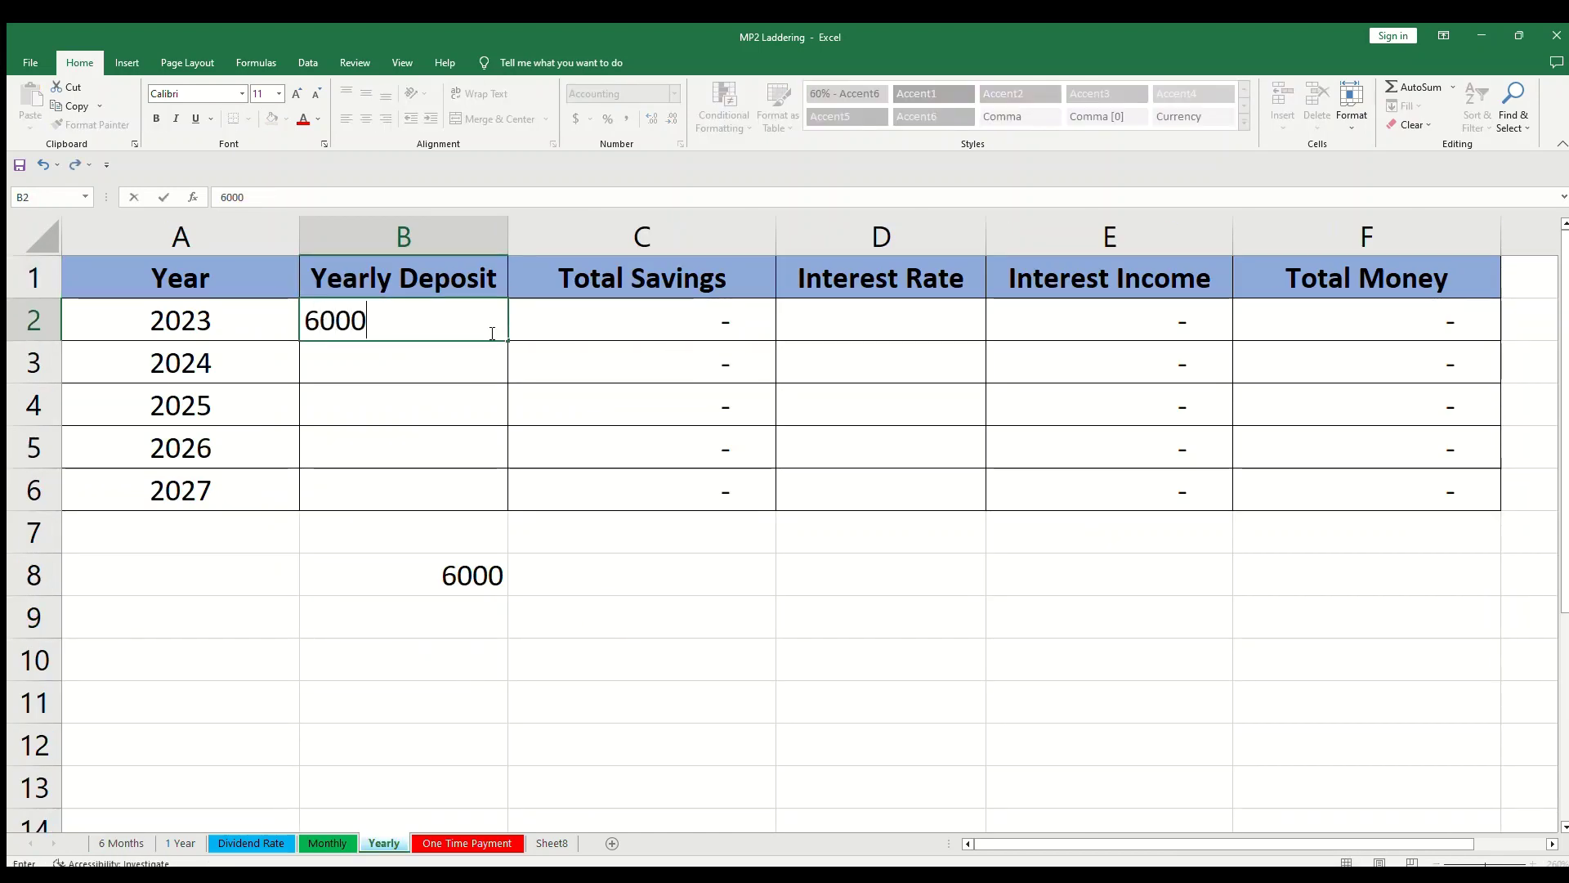
{"action": "left_click", "coordinate": [490, 331]}
{"action": "key", "text": "ctrl+c"}
{"action": "left_click_drag", "start_coordinate": [489, 331], "coordinate": [484, 490]}
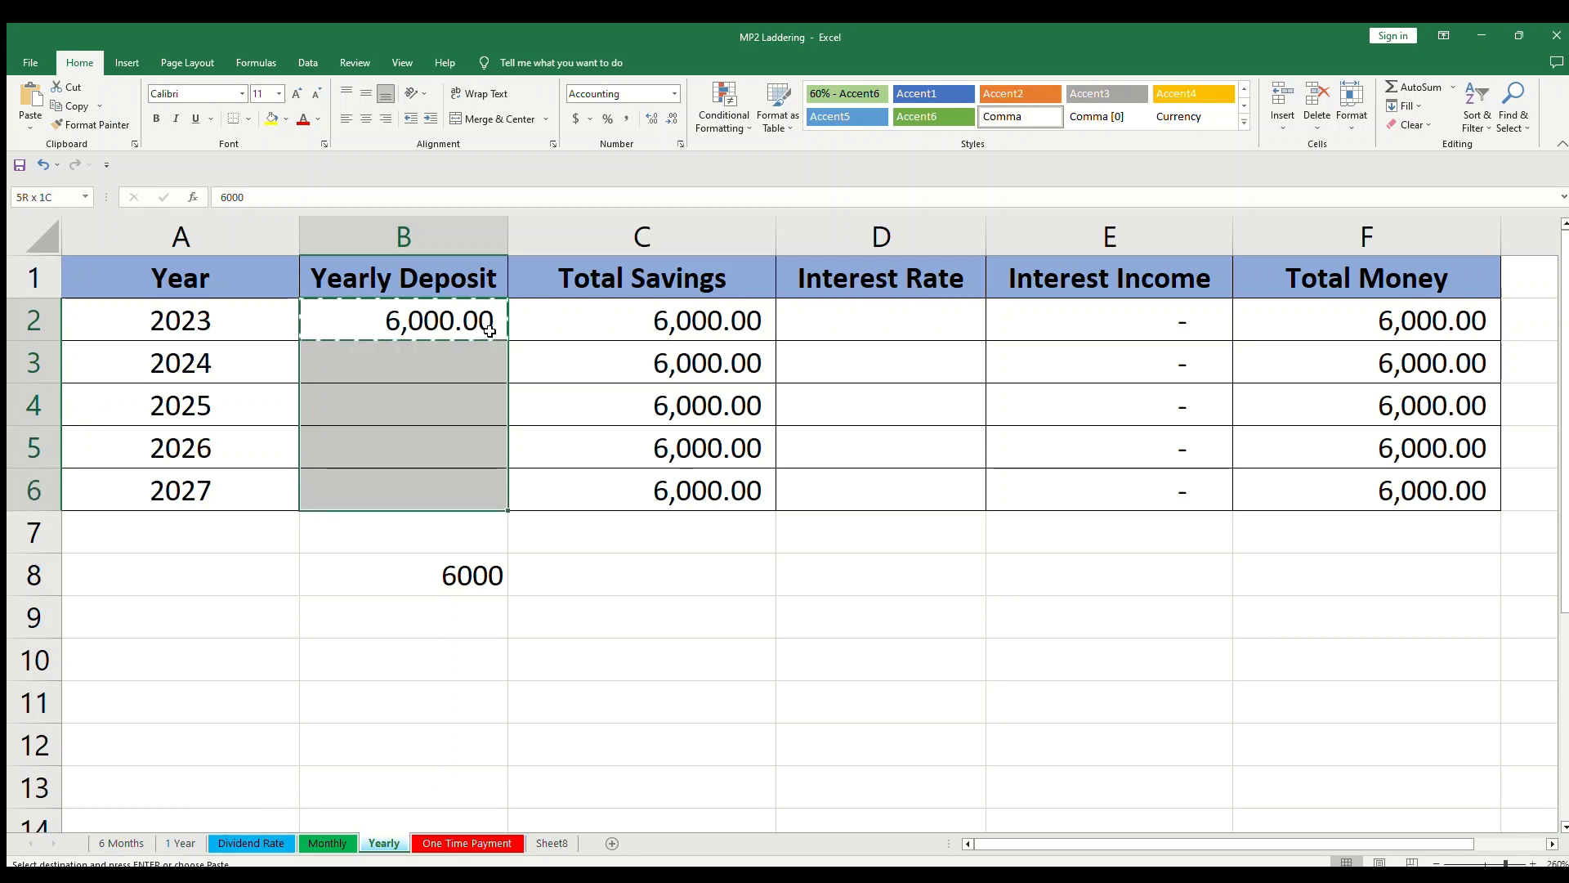
{"action": "key", "text": "ctrl+v"}
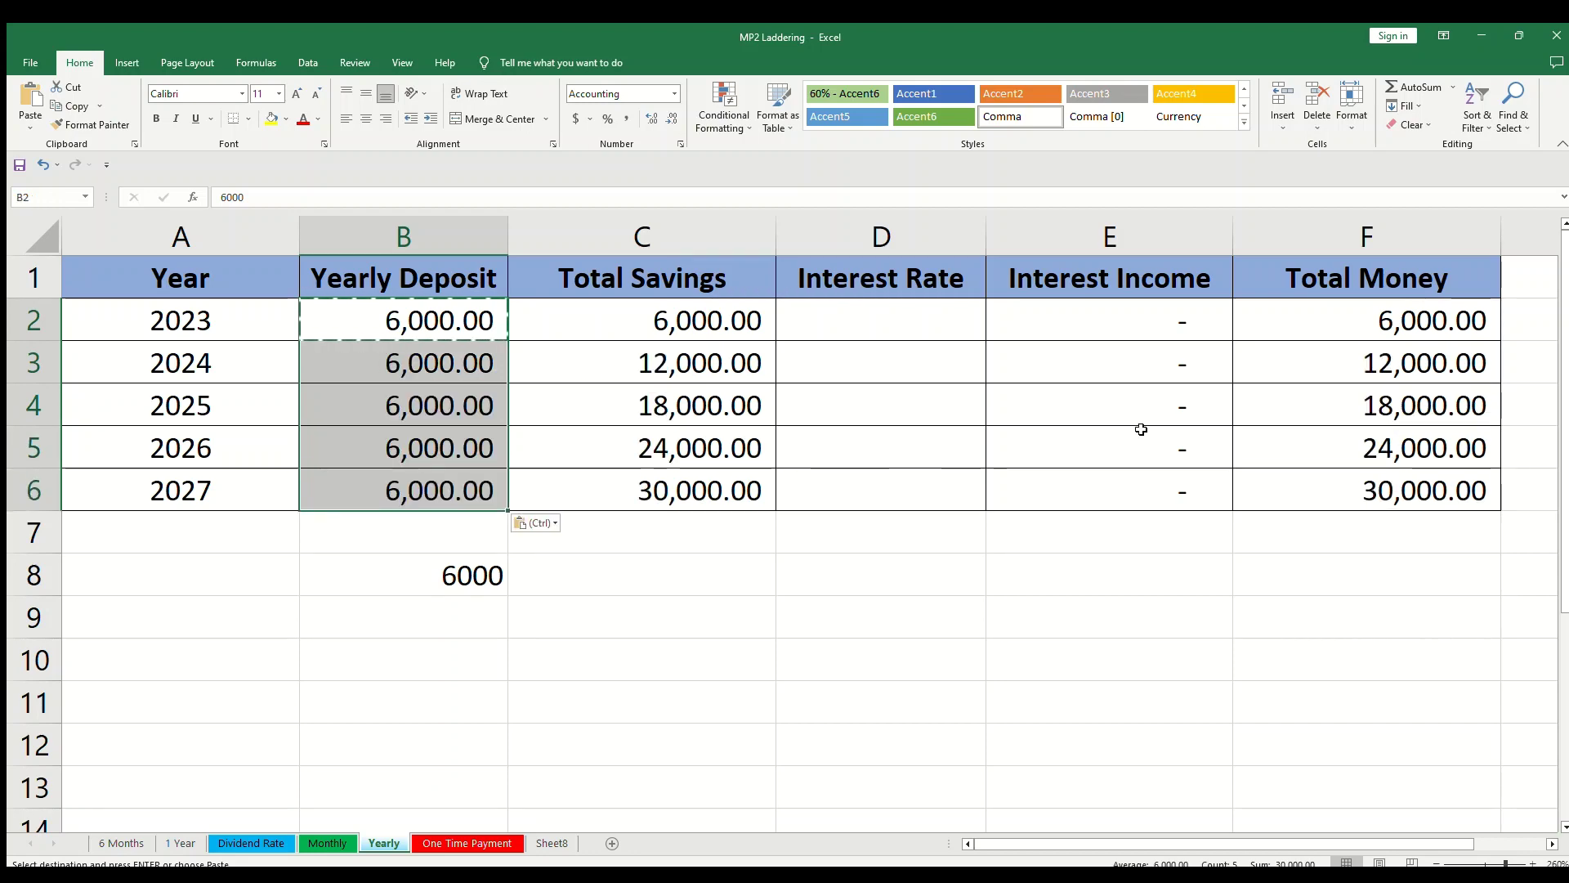
Enter =6.97% as the 2023 interest rate on the Yearly sheet and copy it down through 2027
{"action": "left_click", "coordinate": [912, 315]}
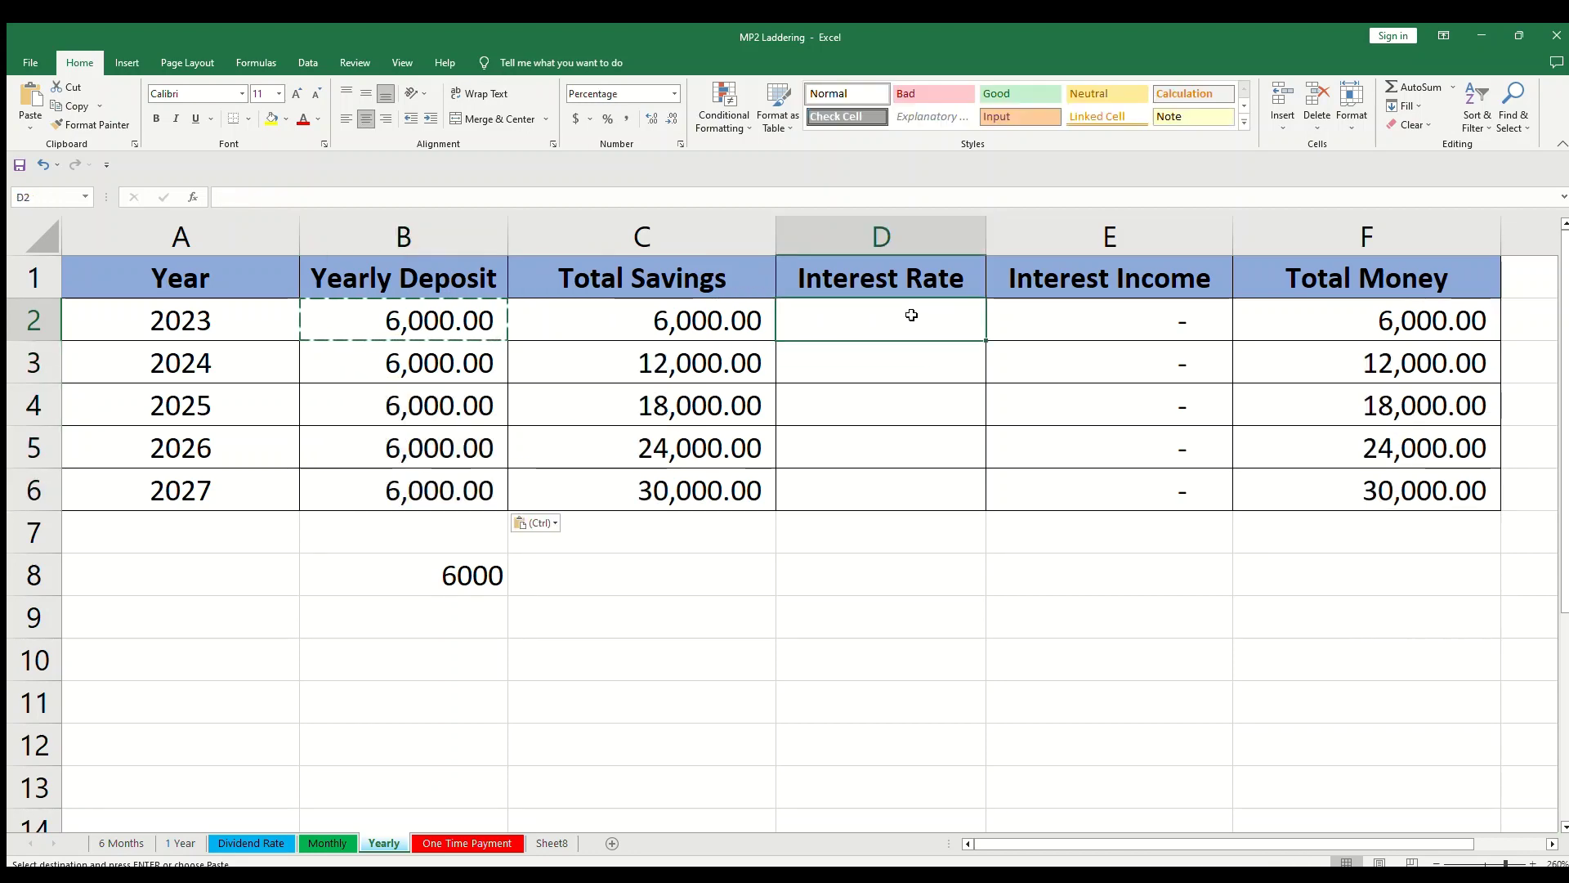
{"action": "type", "text": "=6.97%"}
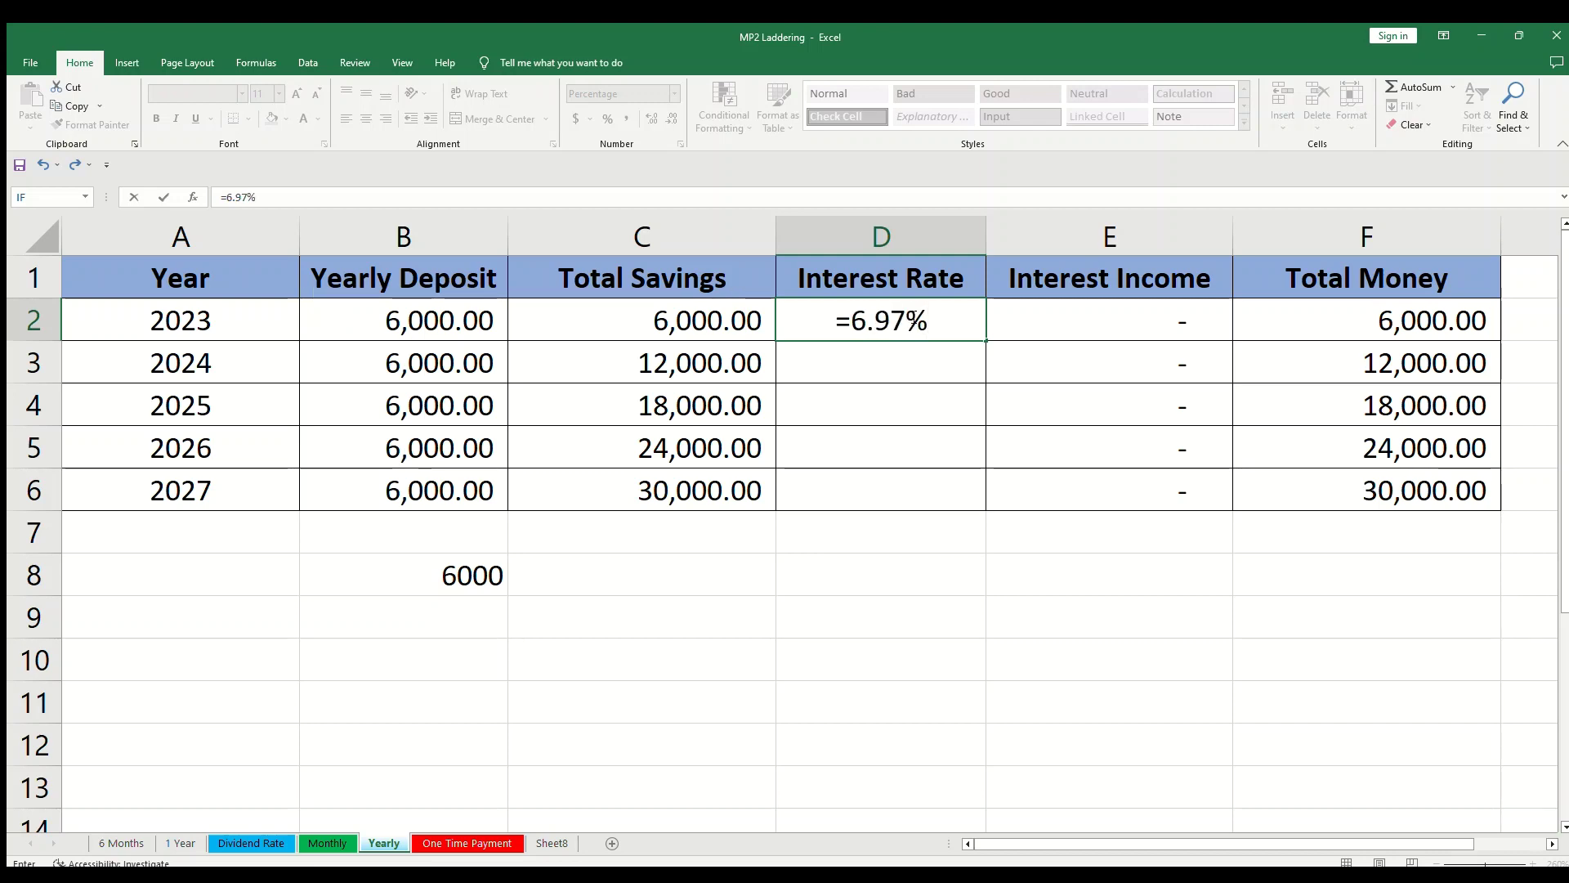
{"action": "key", "text": "Return"}
{"action": "left_click", "coordinate": [911, 317]}
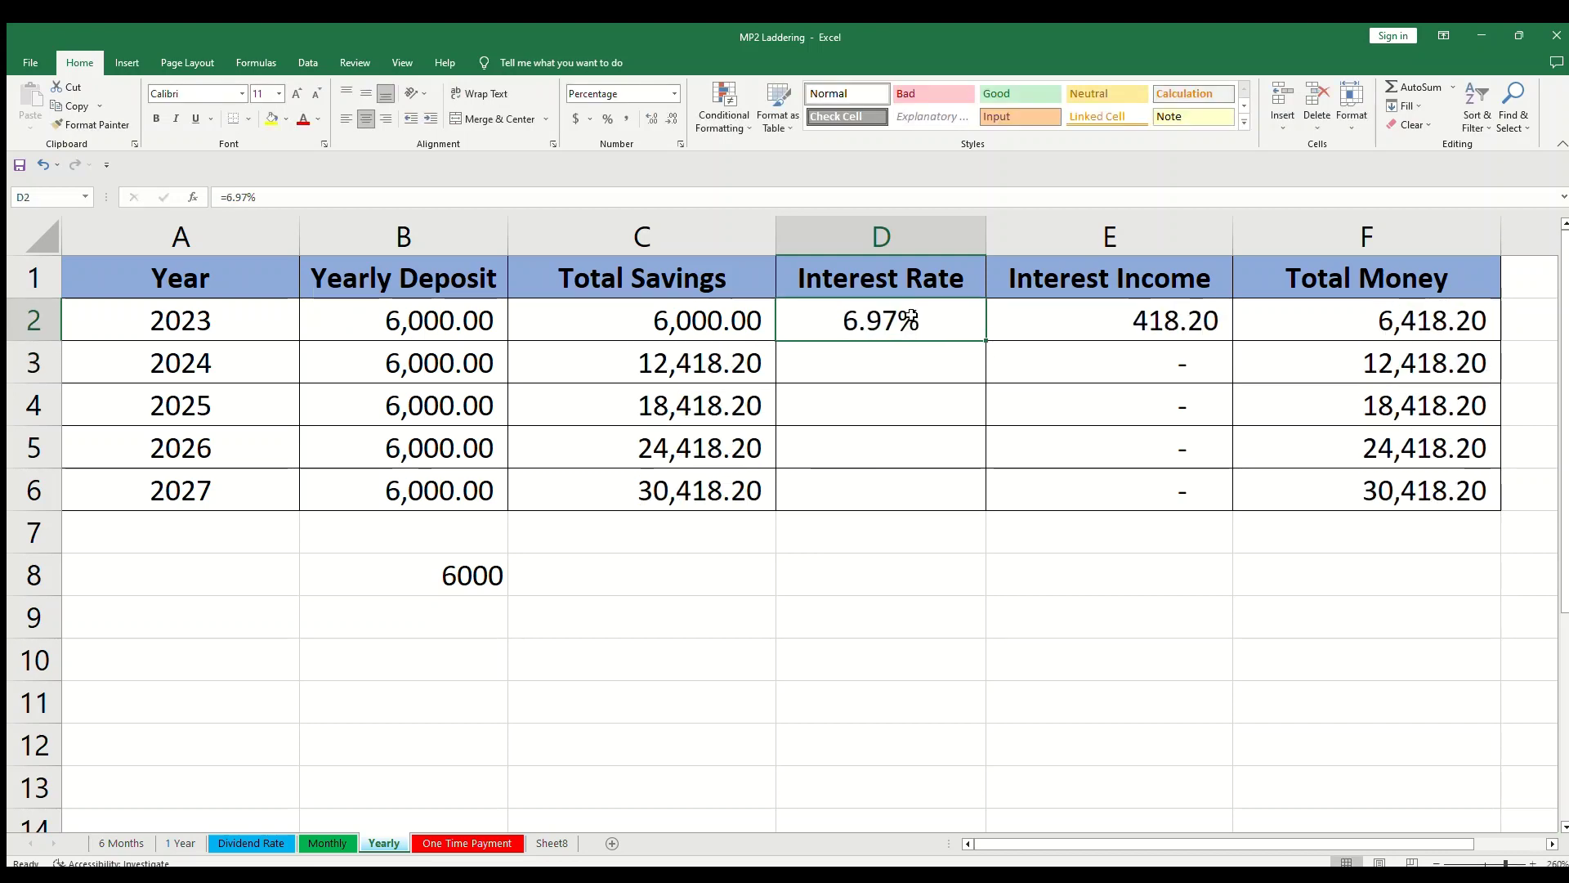
{"action": "key", "text": "ctrl+c"}
{"action": "key", "text": "shift+Down"}
{"action": "key", "text": "shift+Down"}
{"action": "key", "text": "shift+Down"}
{"action": "key", "text": "ctrl+v"}
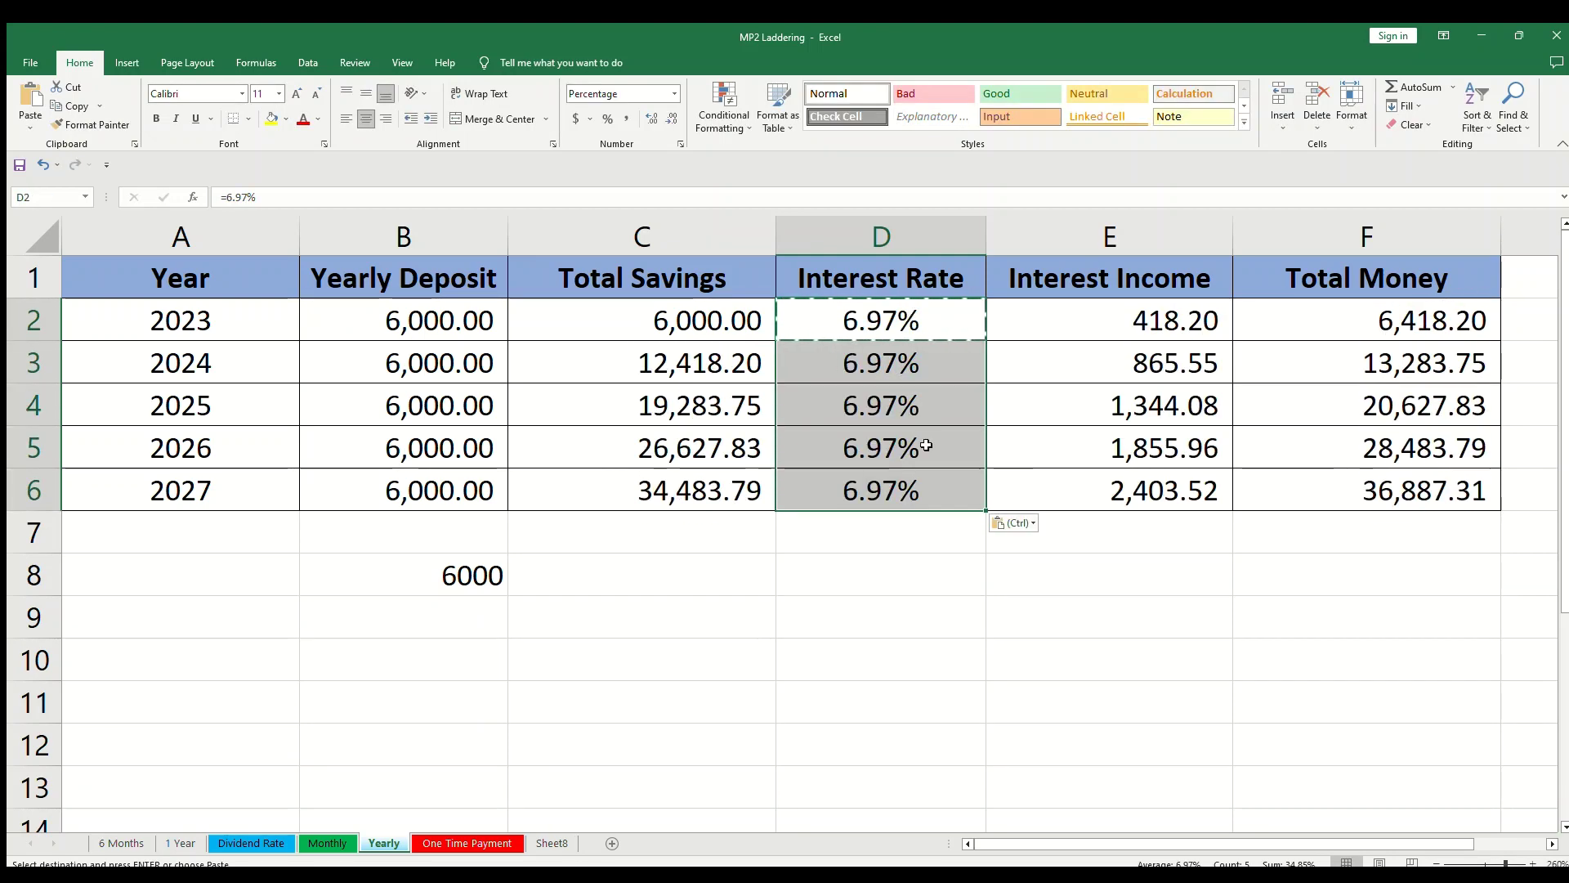
Compare the deposits, interest income and final total money between the Monthly and Yearly sheets
{"action": "left_click", "coordinate": [327, 843]}
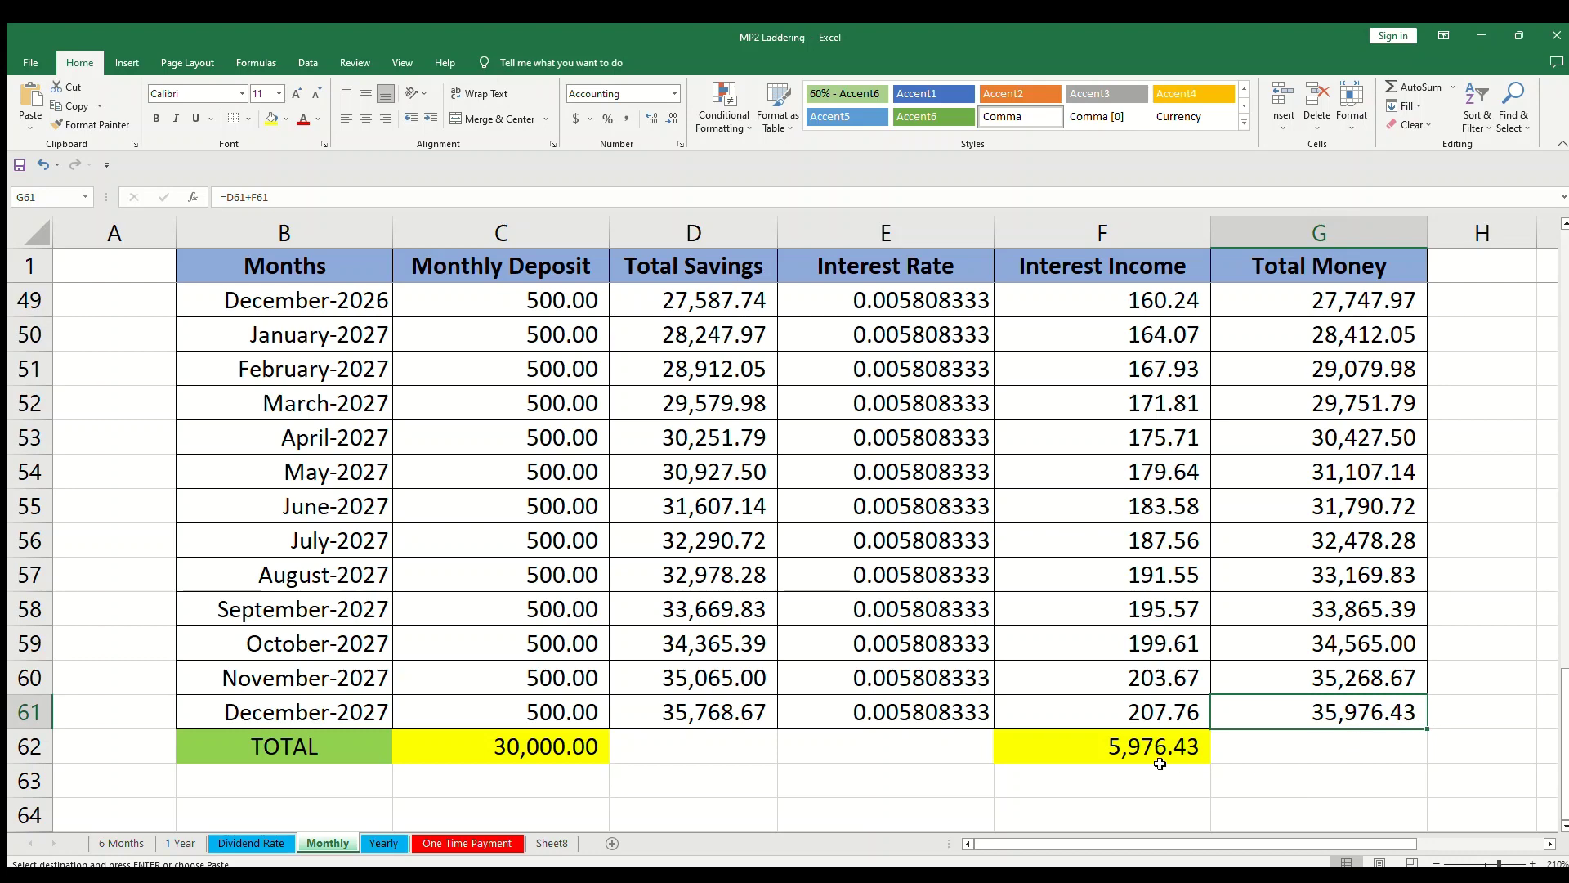
{"action": "left_click", "coordinate": [383, 843]}
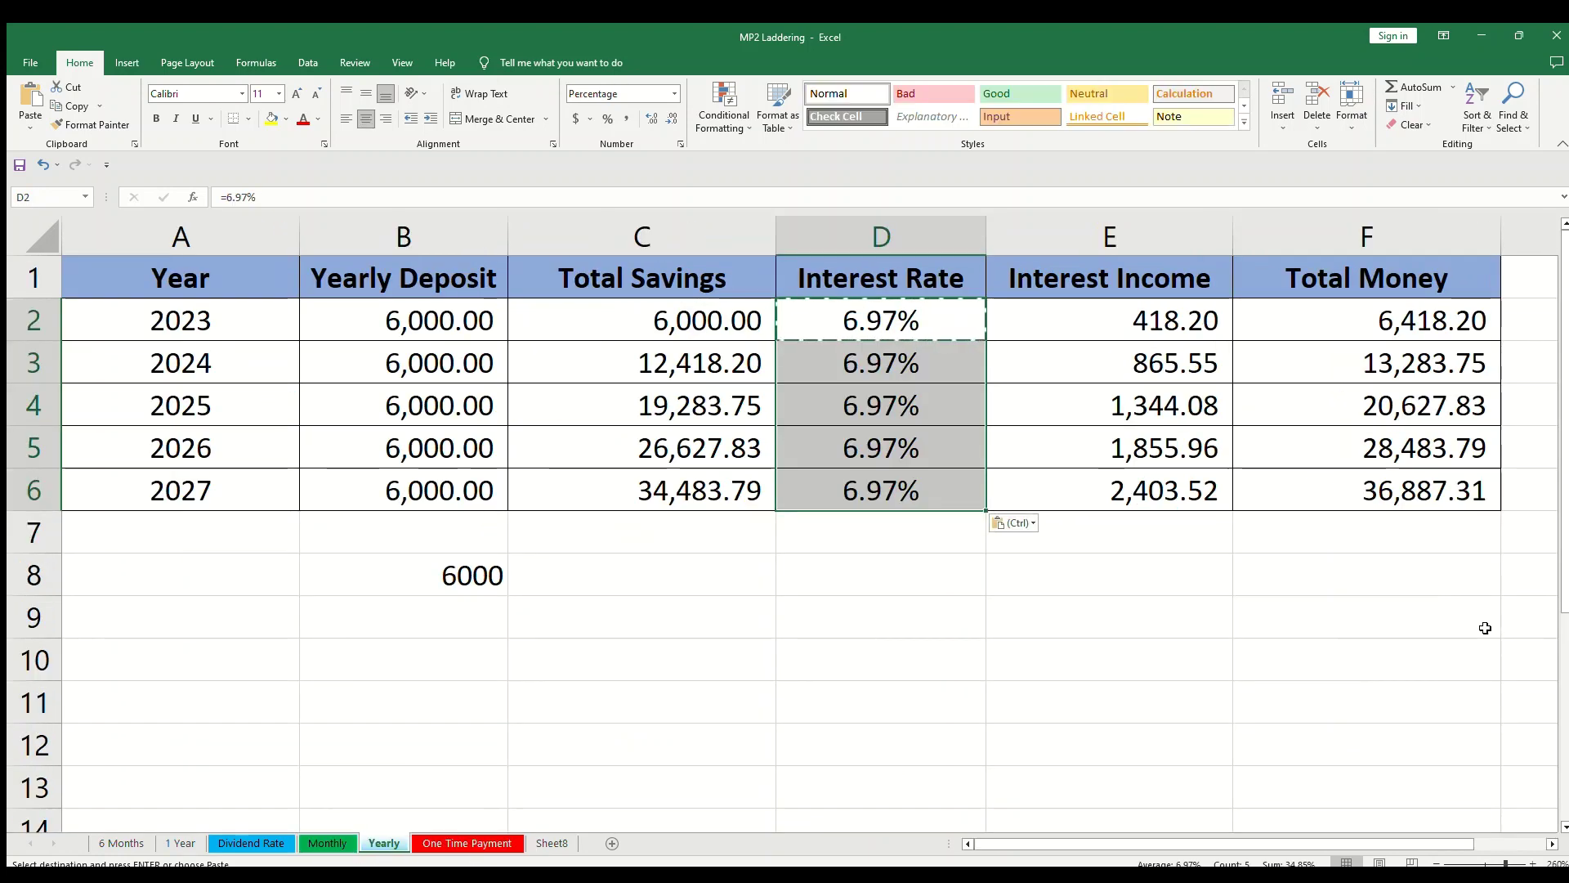
{"action": "left_click", "coordinate": [1462, 575]}
{"action": "key", "text": "Up"}
{"action": "key", "text": "Up"}
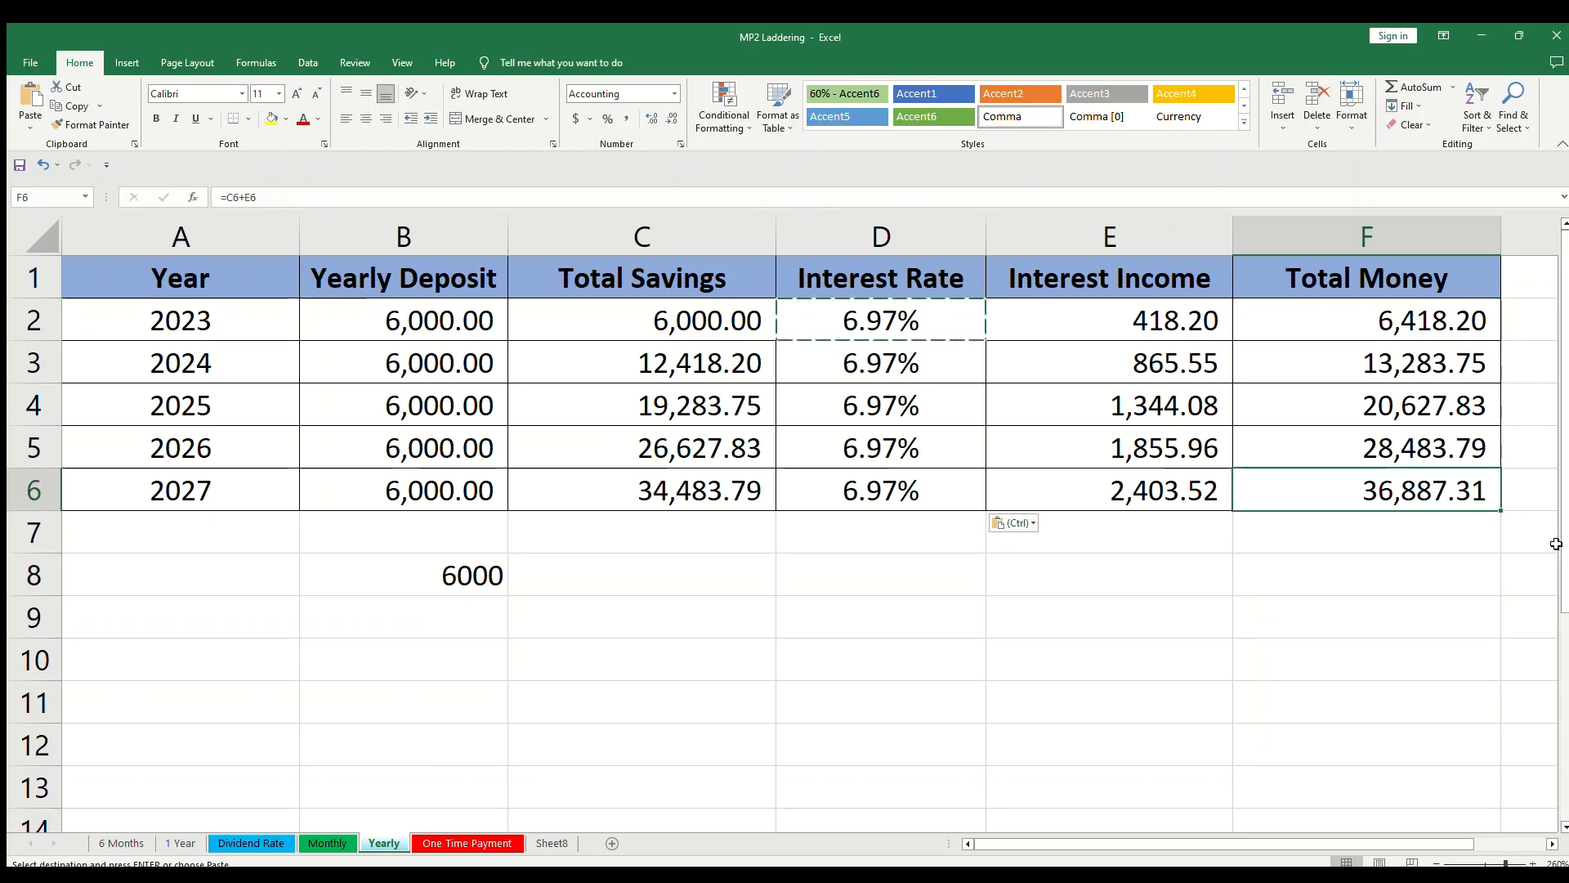
{"action": "left_click", "coordinate": [456, 324]}
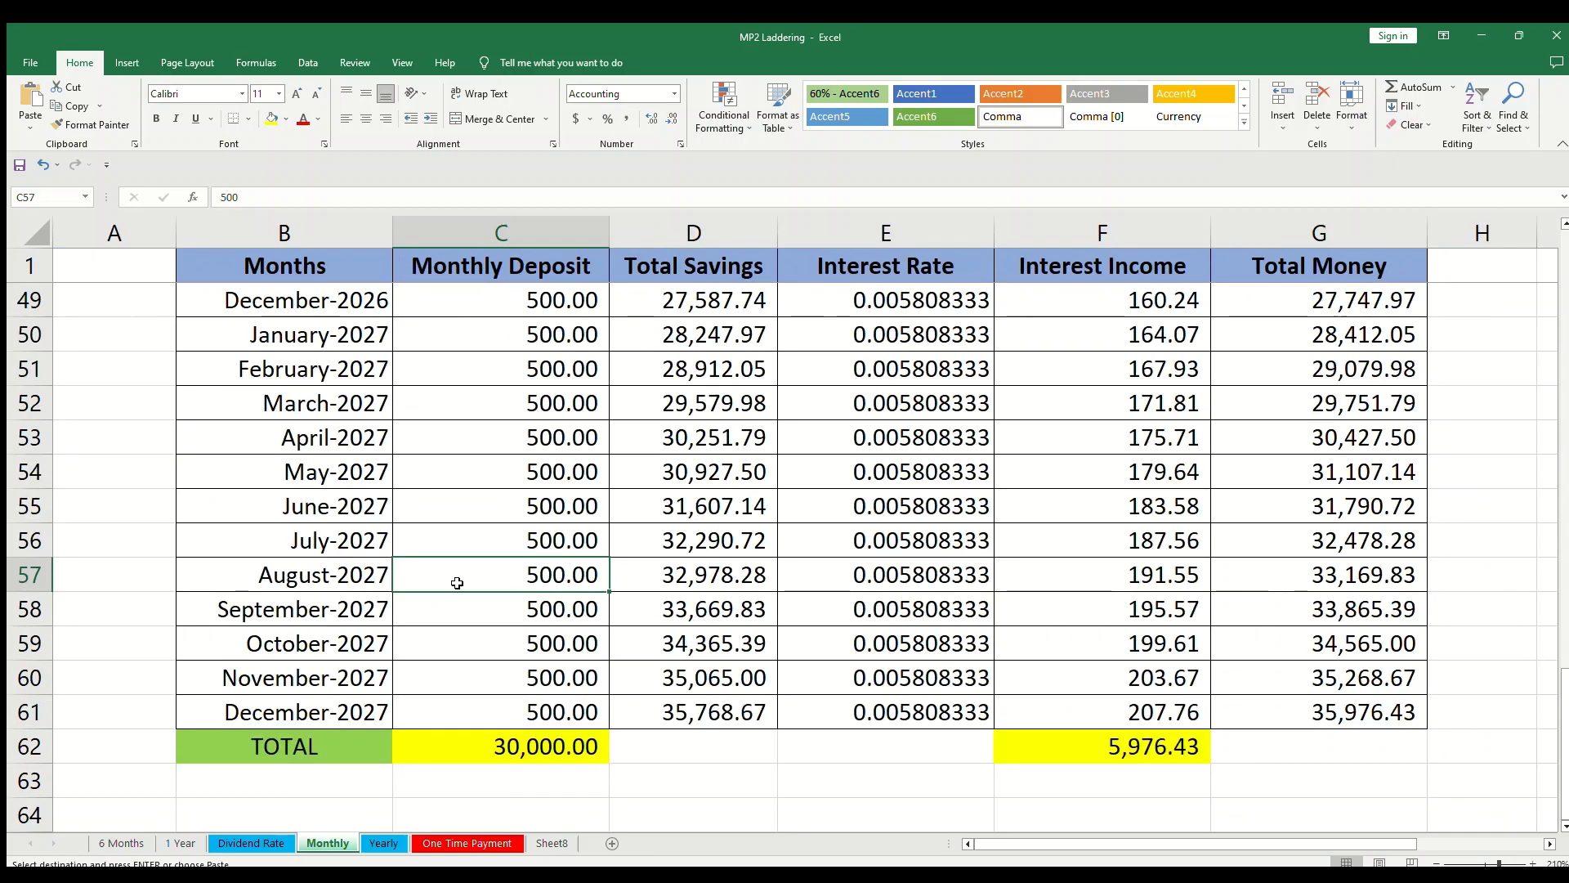
{"action": "key", "text": "ctrl+Home"}
{"action": "left_click", "coordinate": [540, 312]}
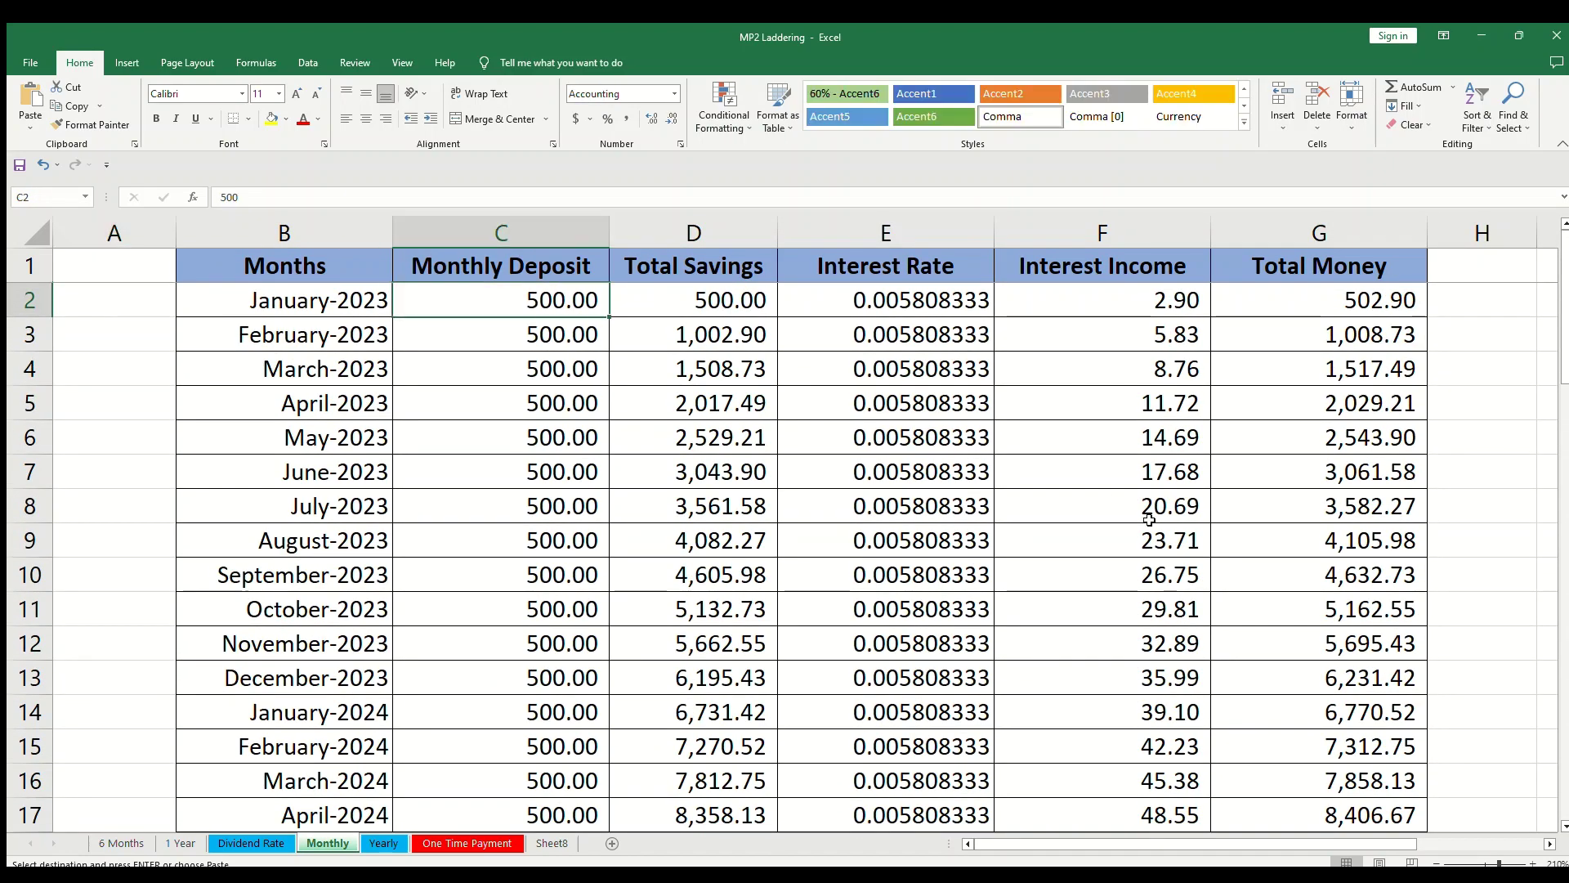
{"action": "left_click", "coordinate": [383, 842]}
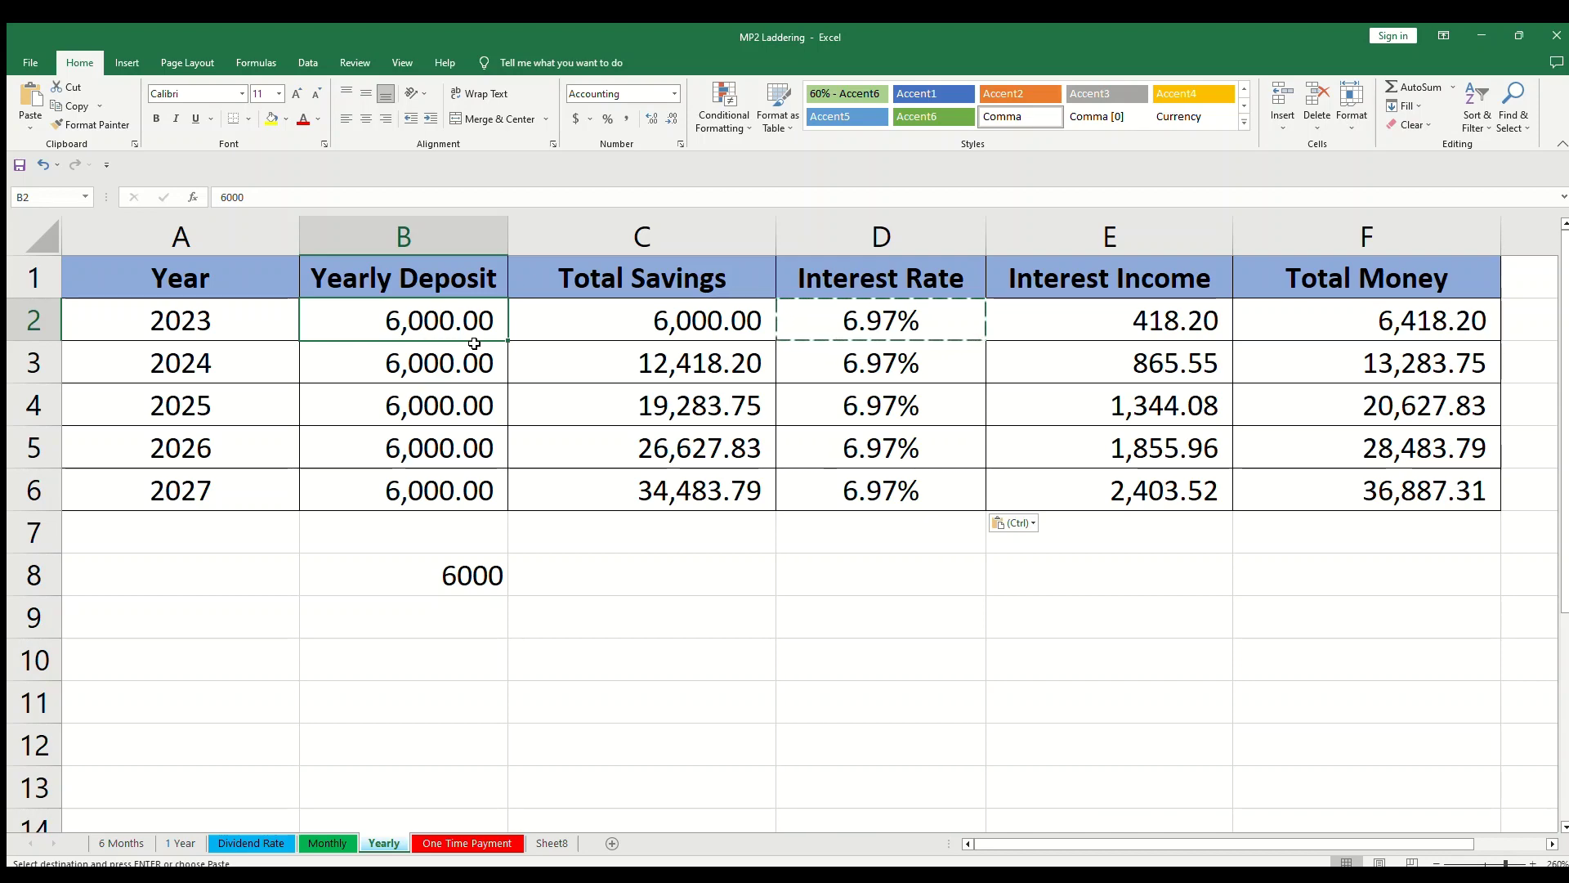
On the One Time Payment sheet, enter 30000 as the 2023 one-time deposit
{"action": "left_click", "coordinate": [483, 842]}
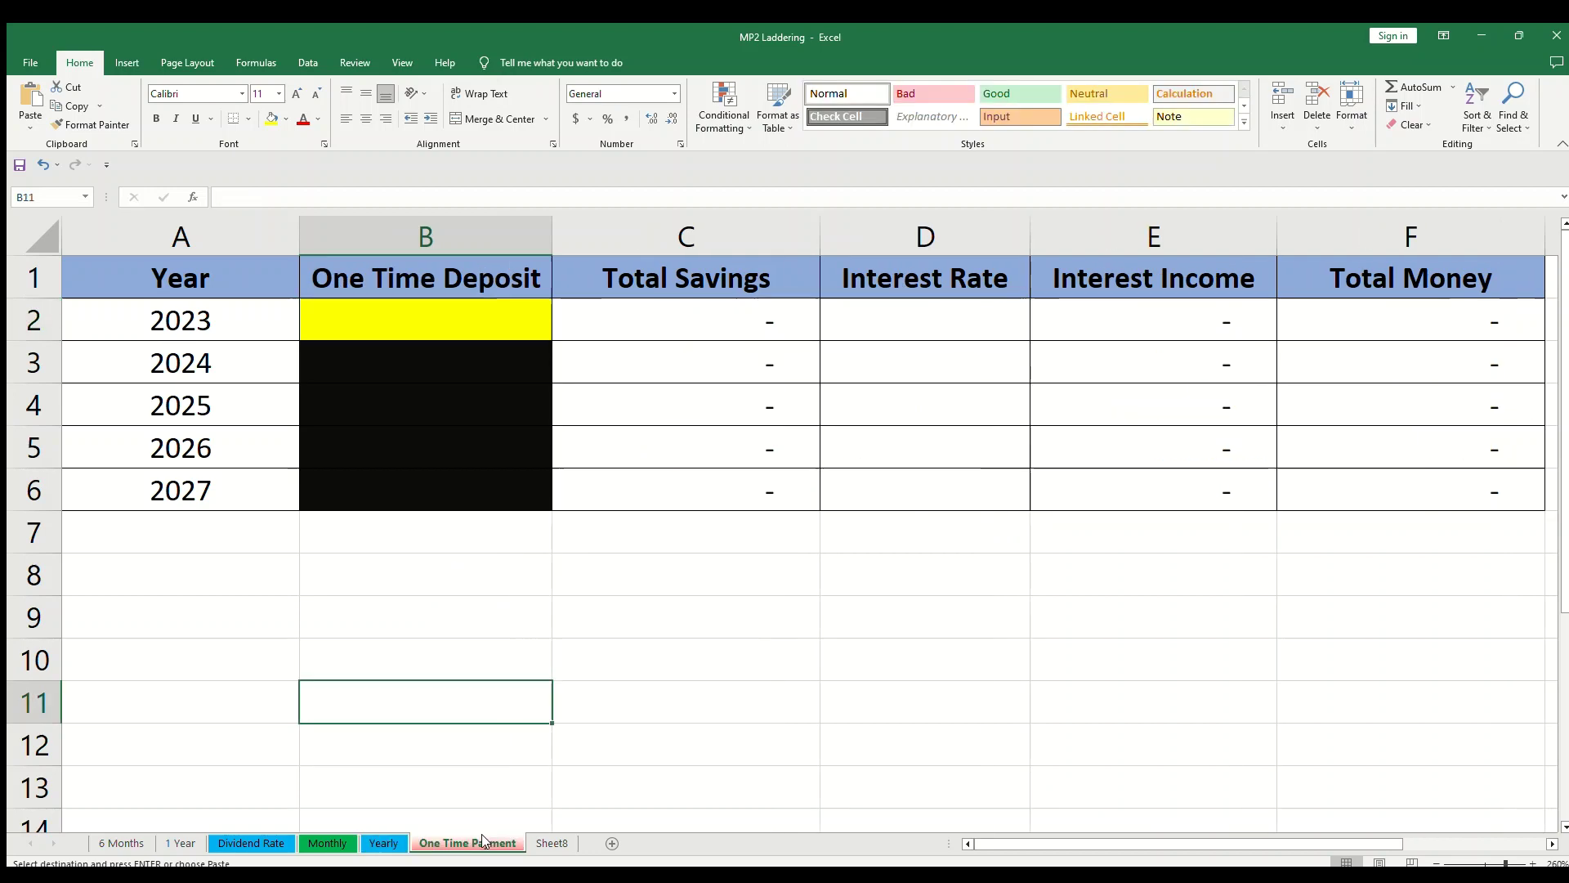
{"action": "left_click", "coordinate": [456, 321]}
{"action": "type", "text": "30,00000"}
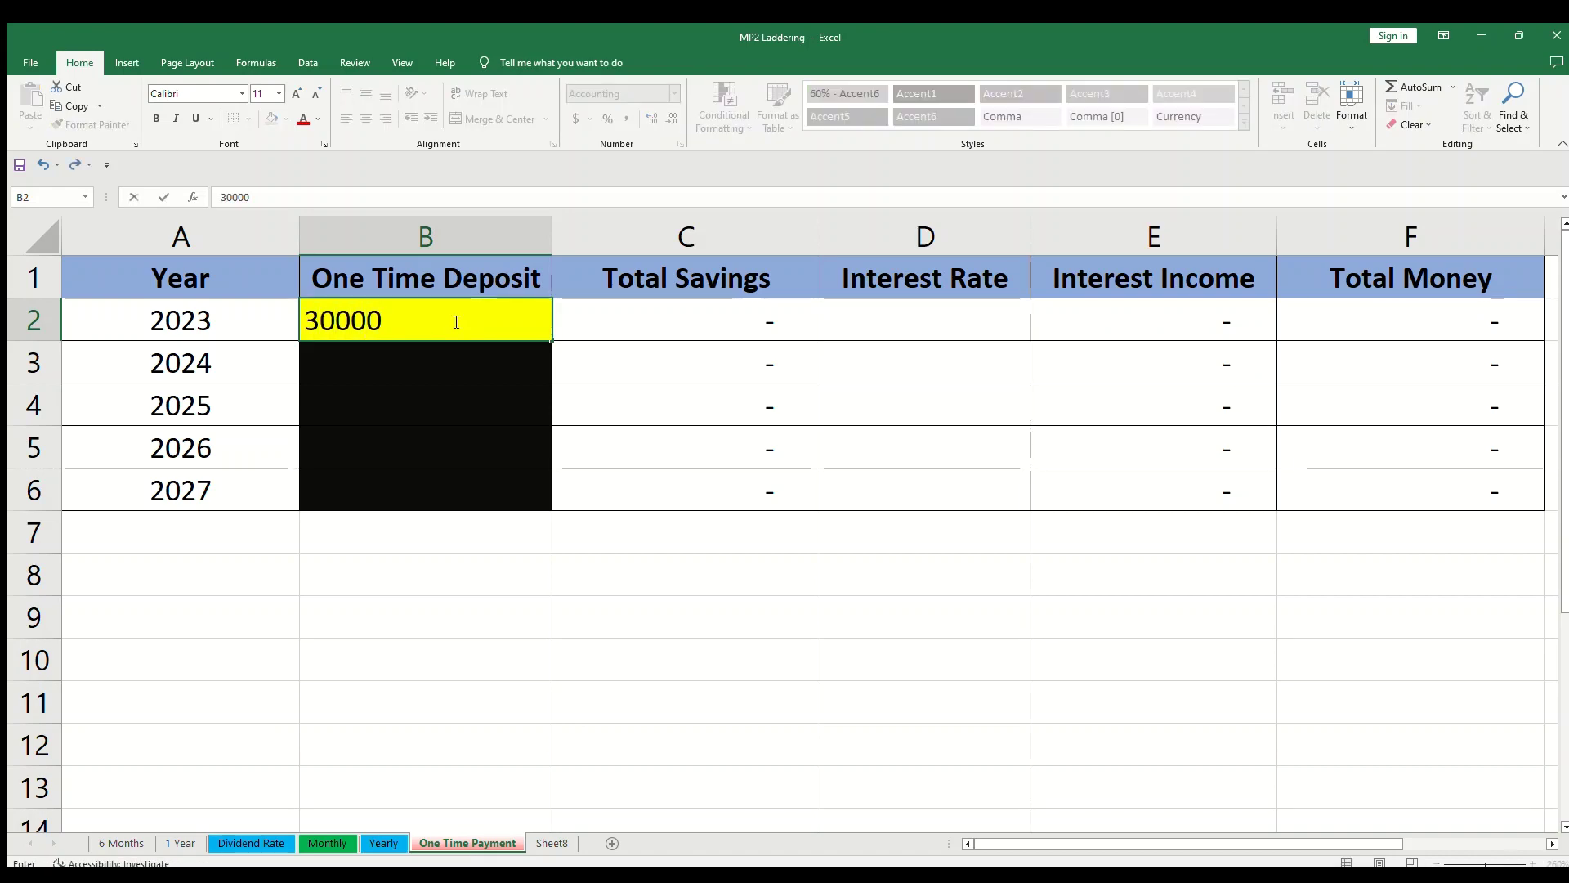
{"action": "key", "text": "Tab"}
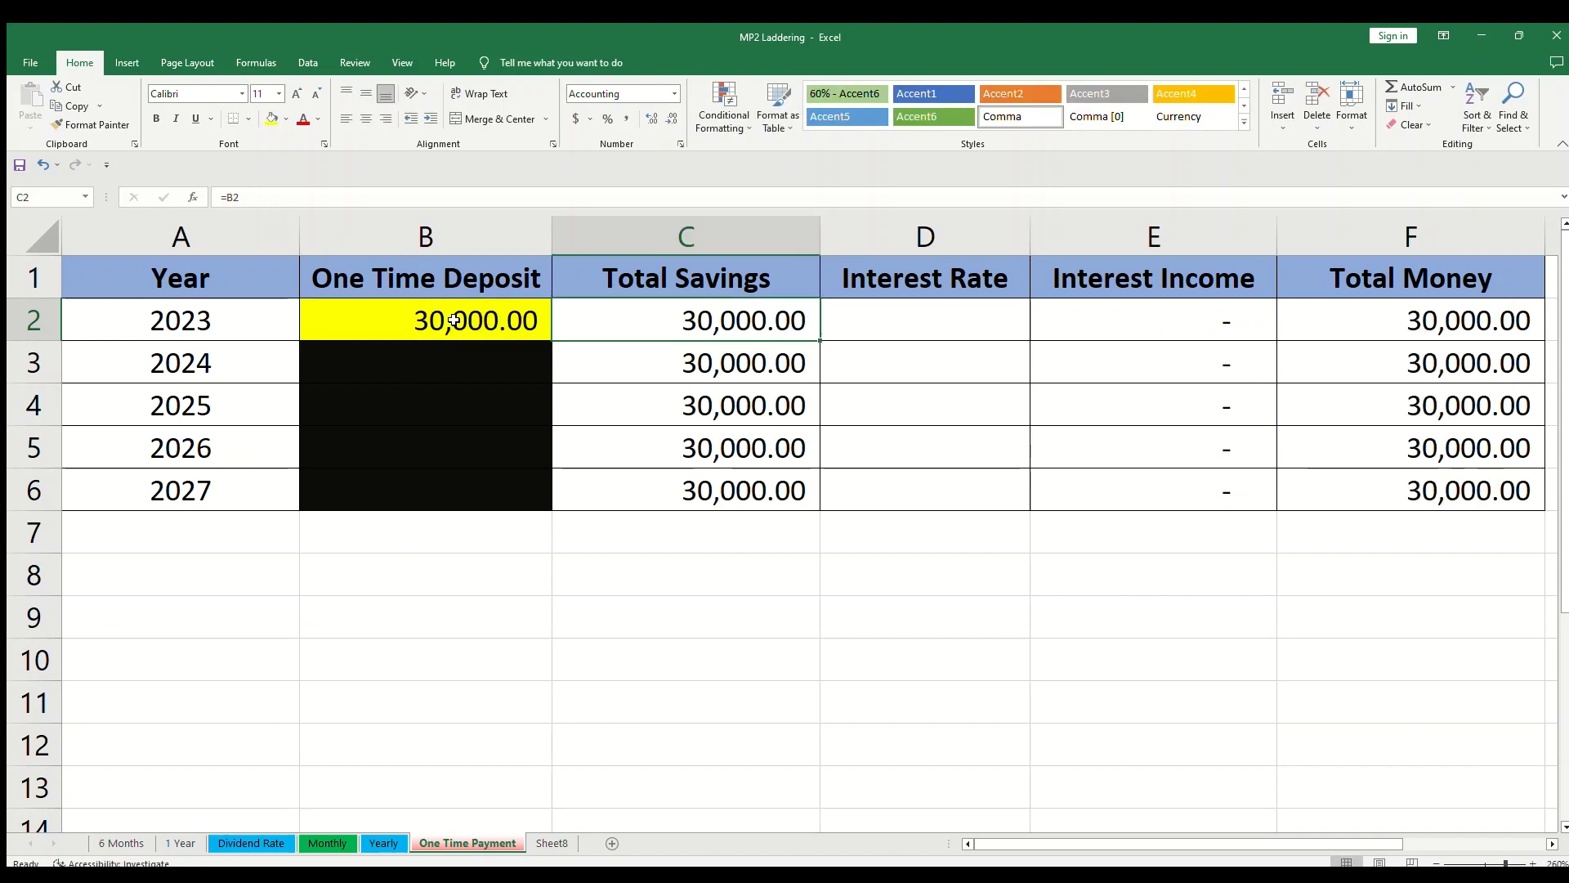
Set the 2023 interest rate on the One Time Payment sheet to 6.97% and copy it down through 2027
{"action": "left_click", "coordinate": [975, 327]}
{"action": "type", "text": "6.97"}
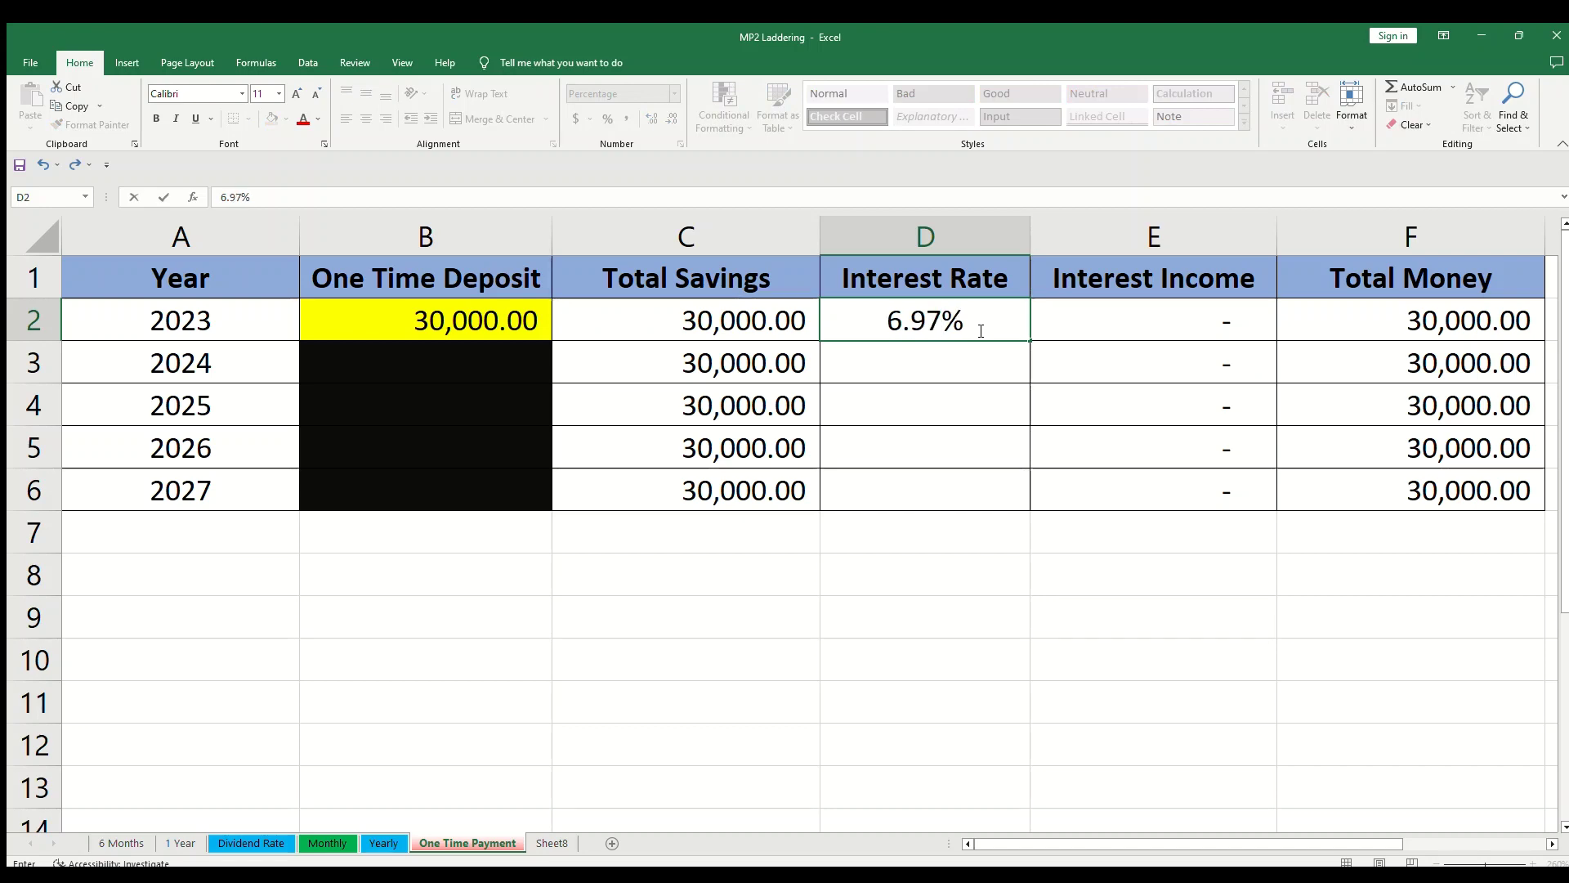
{"action": "key", "text": "ctrl+Return"}
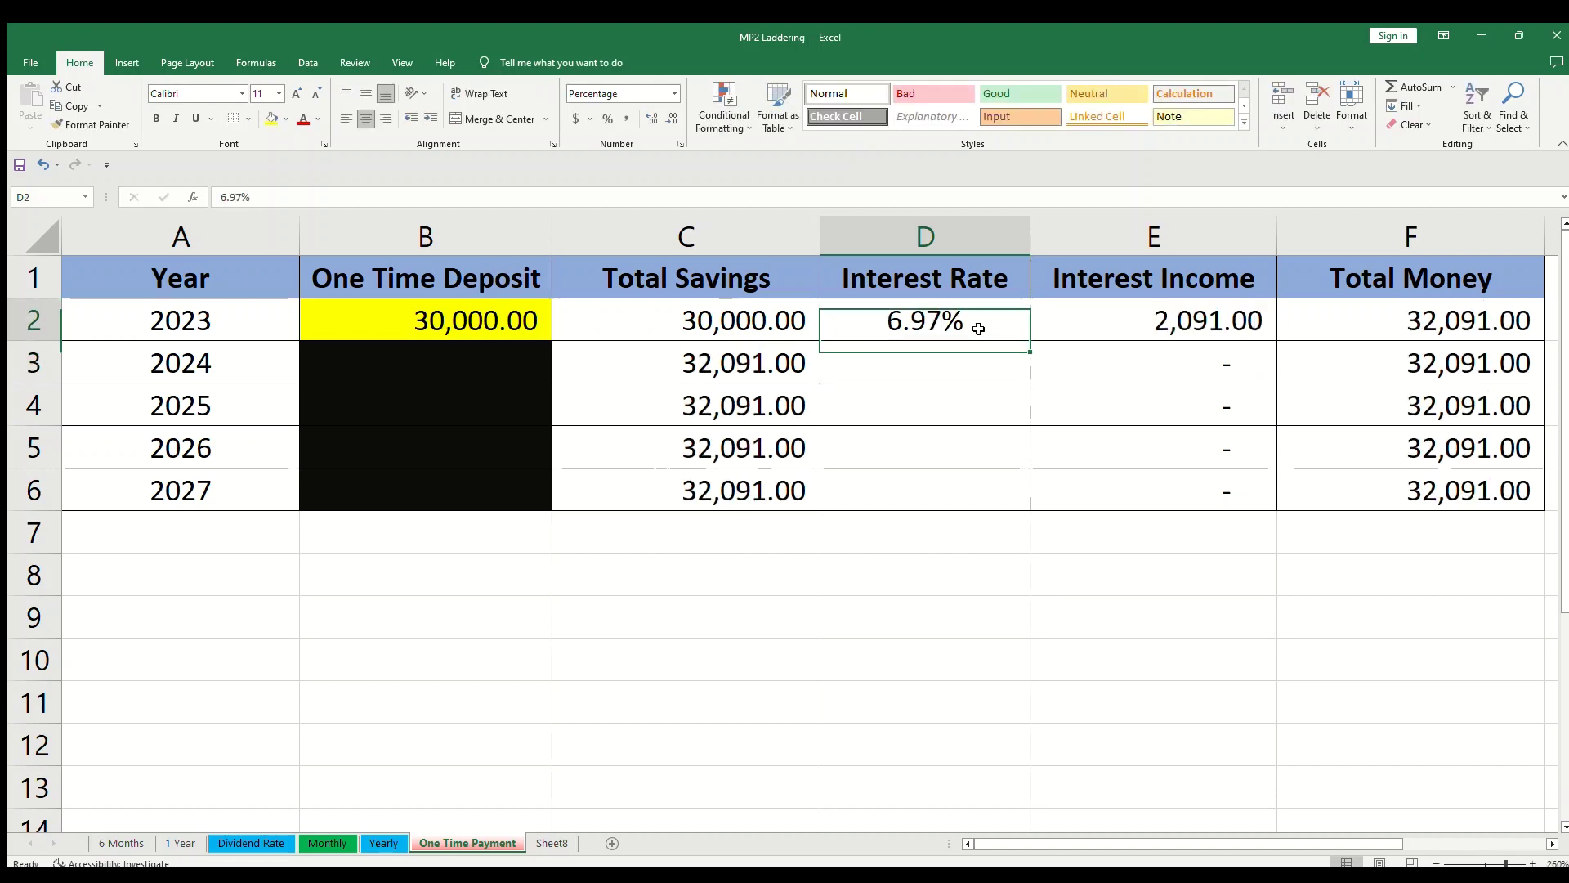
{"action": "key", "text": "ctrl+c"}
{"action": "key", "text": "shift+Down"}
{"action": "key", "text": "shift+Down"}
{"action": "key", "text": "shift+Down"}
{"action": "key", "text": "shift+Down"}
{"action": "key", "text": "ctrl+v"}
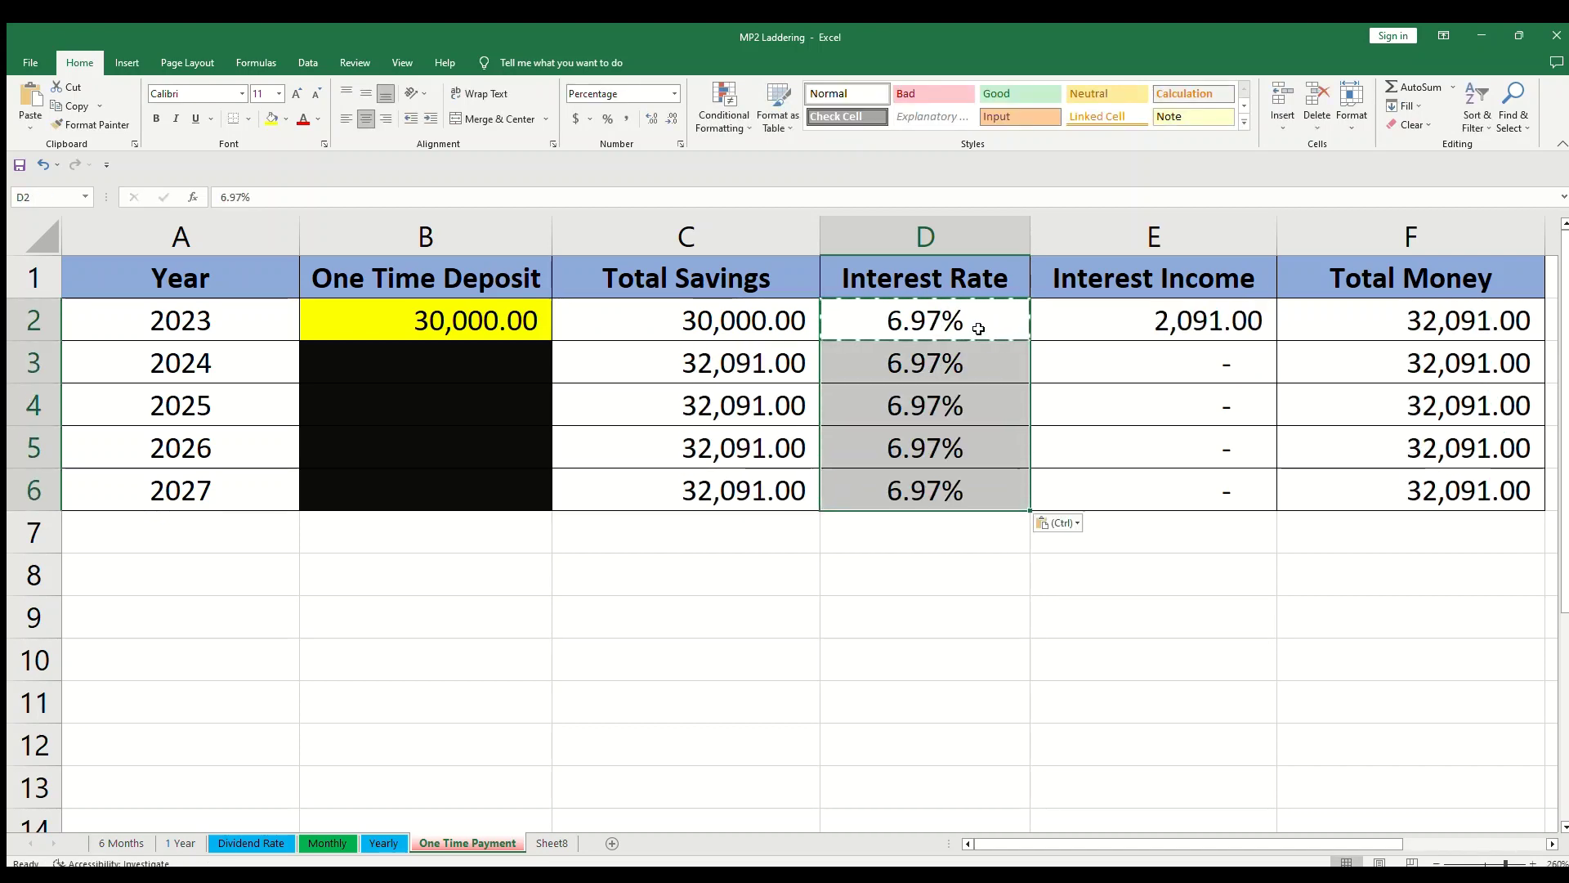
Compare the 2027 total money across the One Time Payment, Monthly and Yearly sheets
{"action": "left_click", "coordinate": [1408, 532]}
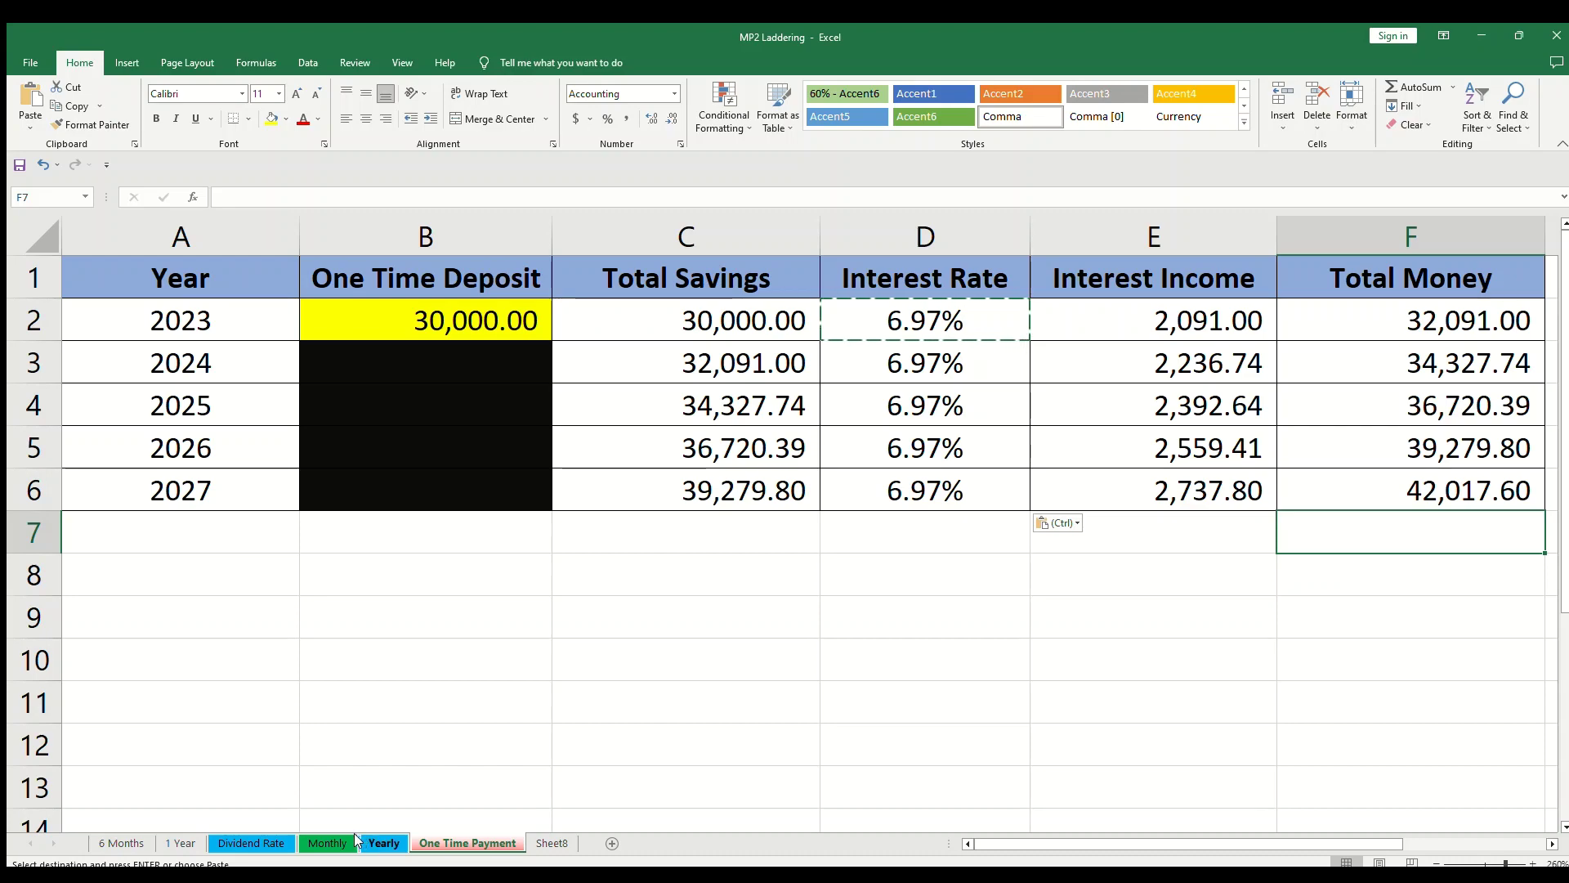
{"action": "left_click", "coordinate": [327, 842]}
{"action": "left_click_drag", "start_coordinate": [1334, 783], "coordinate": [1323, 832]}
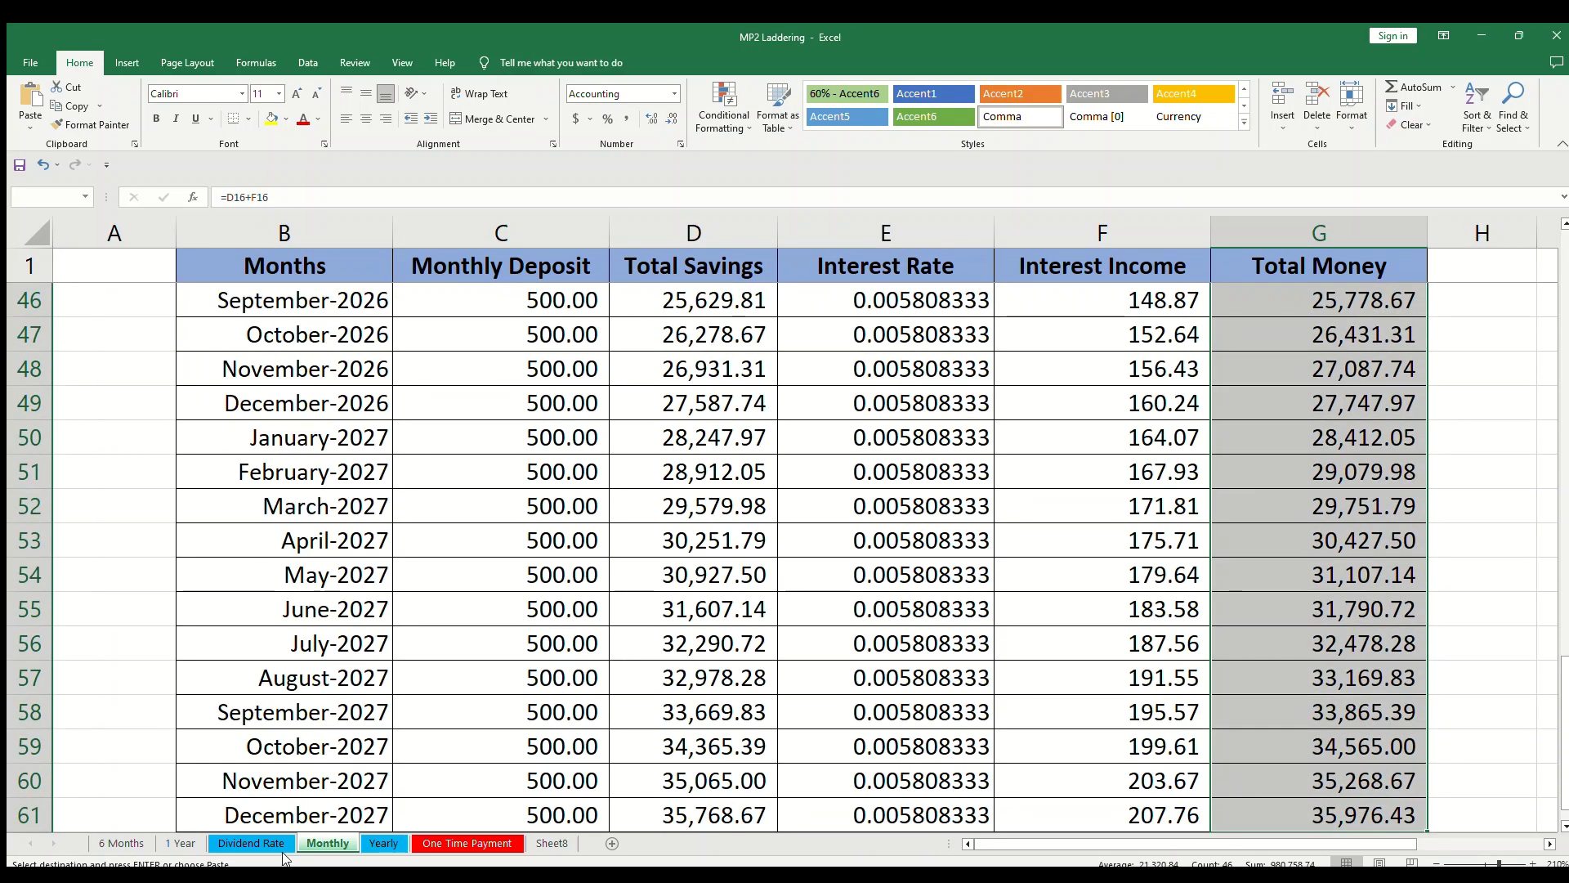
{"action": "left_click", "coordinate": [380, 842]}
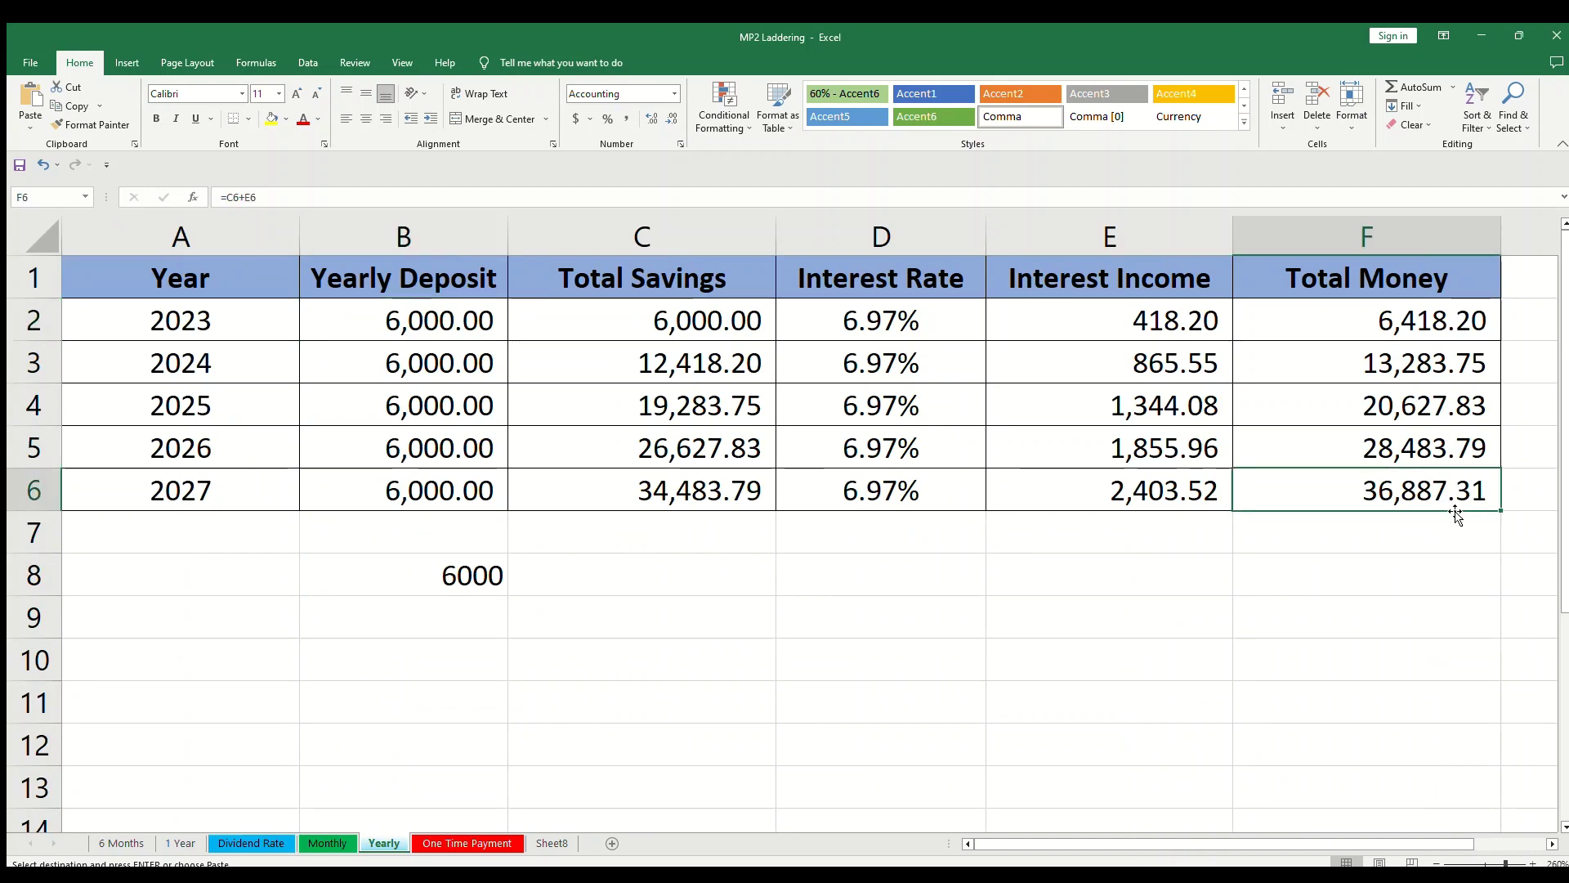
{"action": "left_click", "coordinate": [467, 843]}
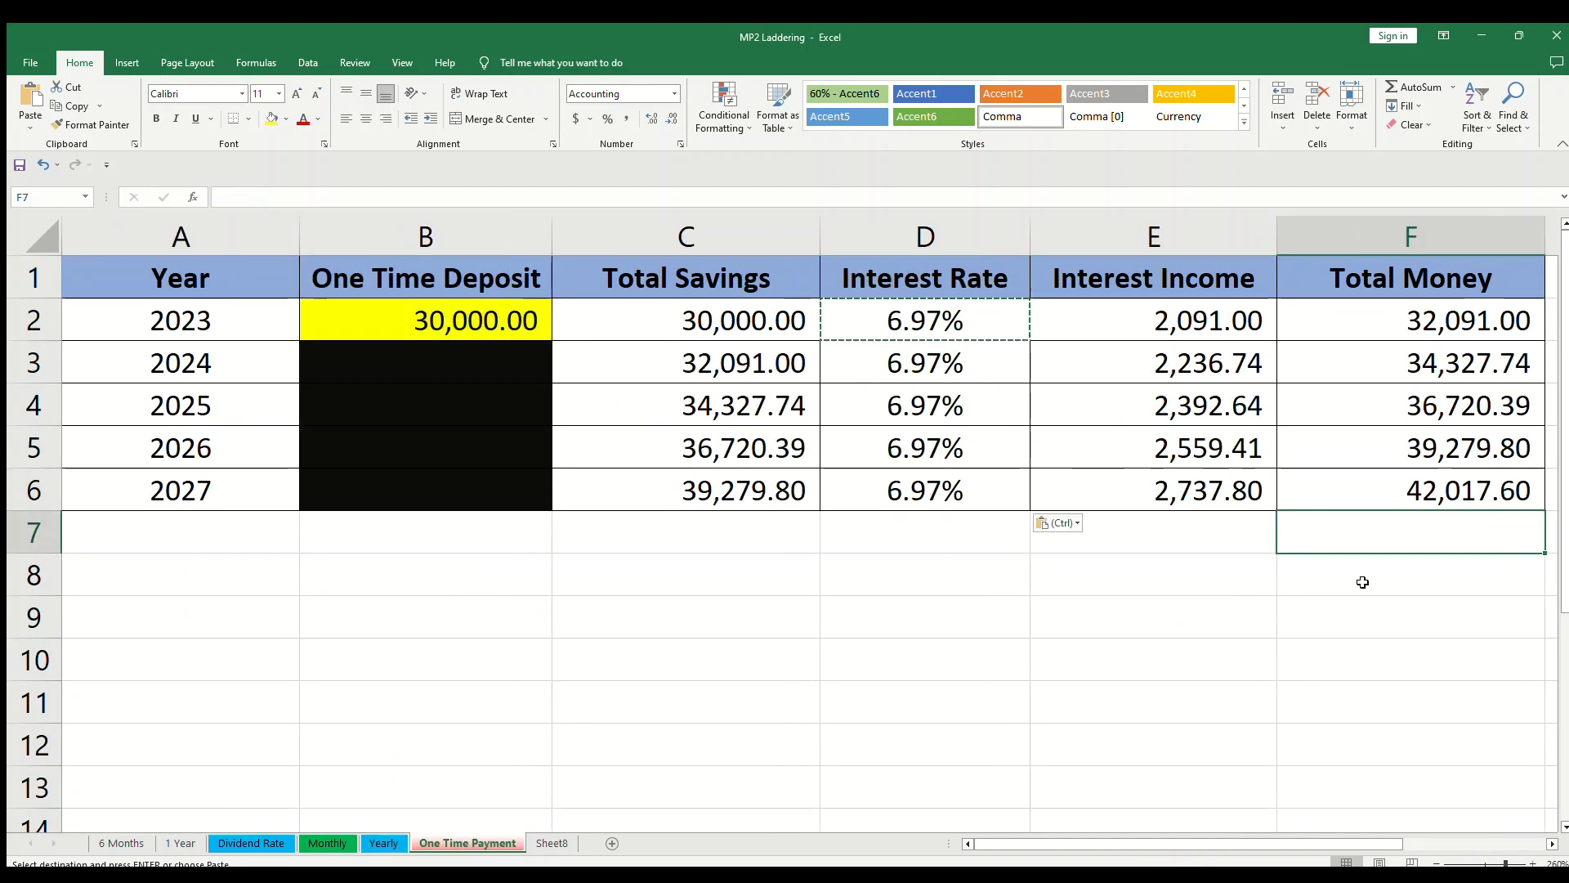
On the 6 Months sheet, set Acct 1's 1st-half 2023 deposit to 30000 and clear its deposits from 2024 onward
{"action": "key", "text": "Up"}
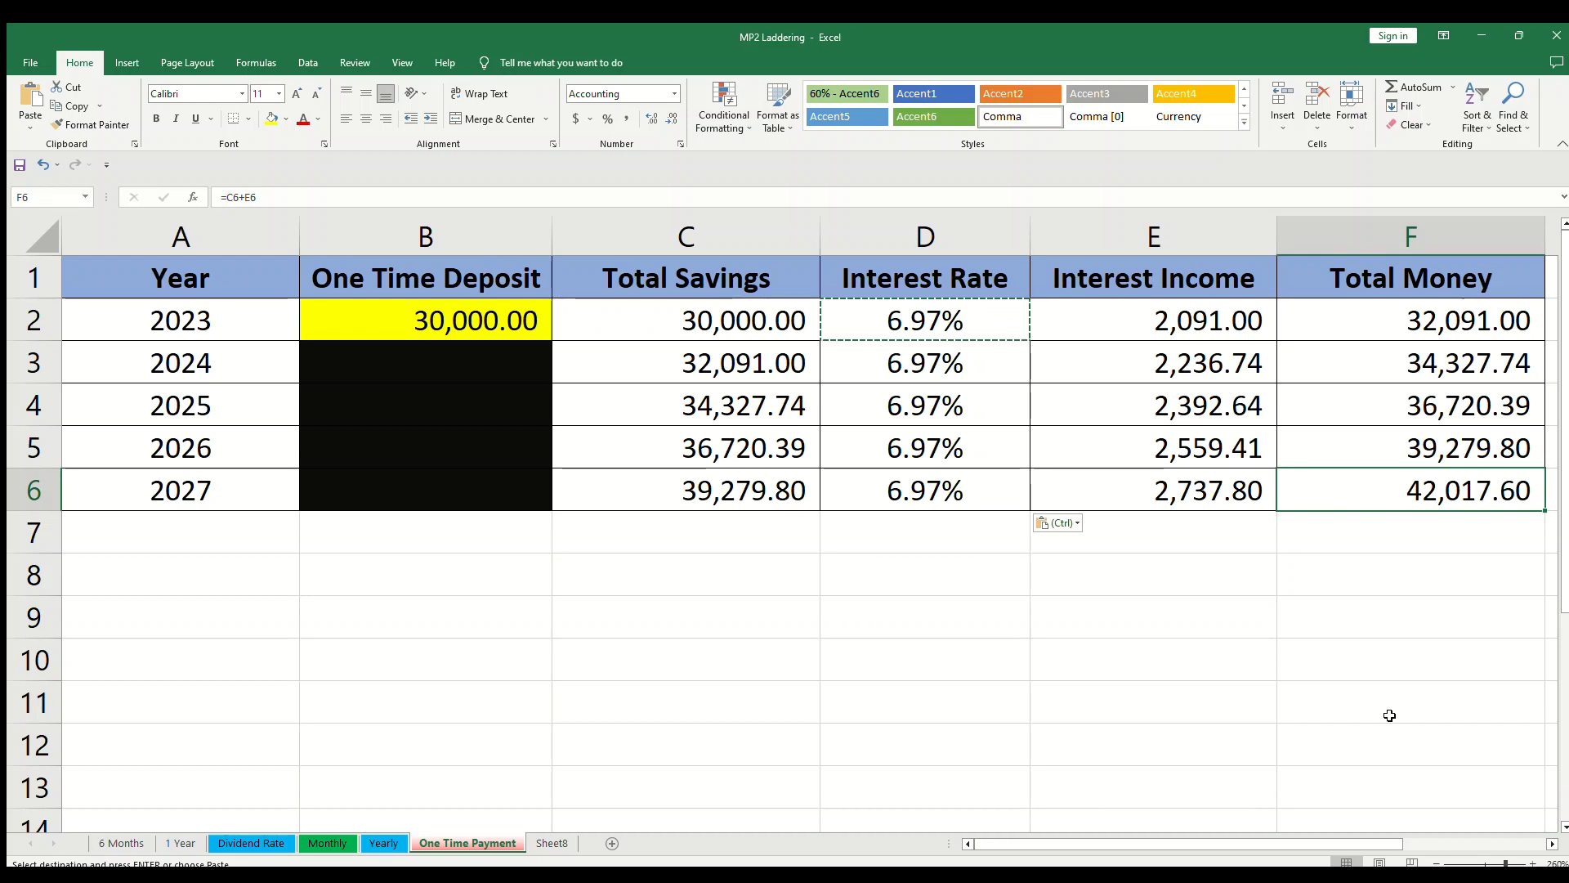
{"action": "left_click", "coordinate": [121, 842]}
{"action": "left_click", "coordinate": [392, 336]}
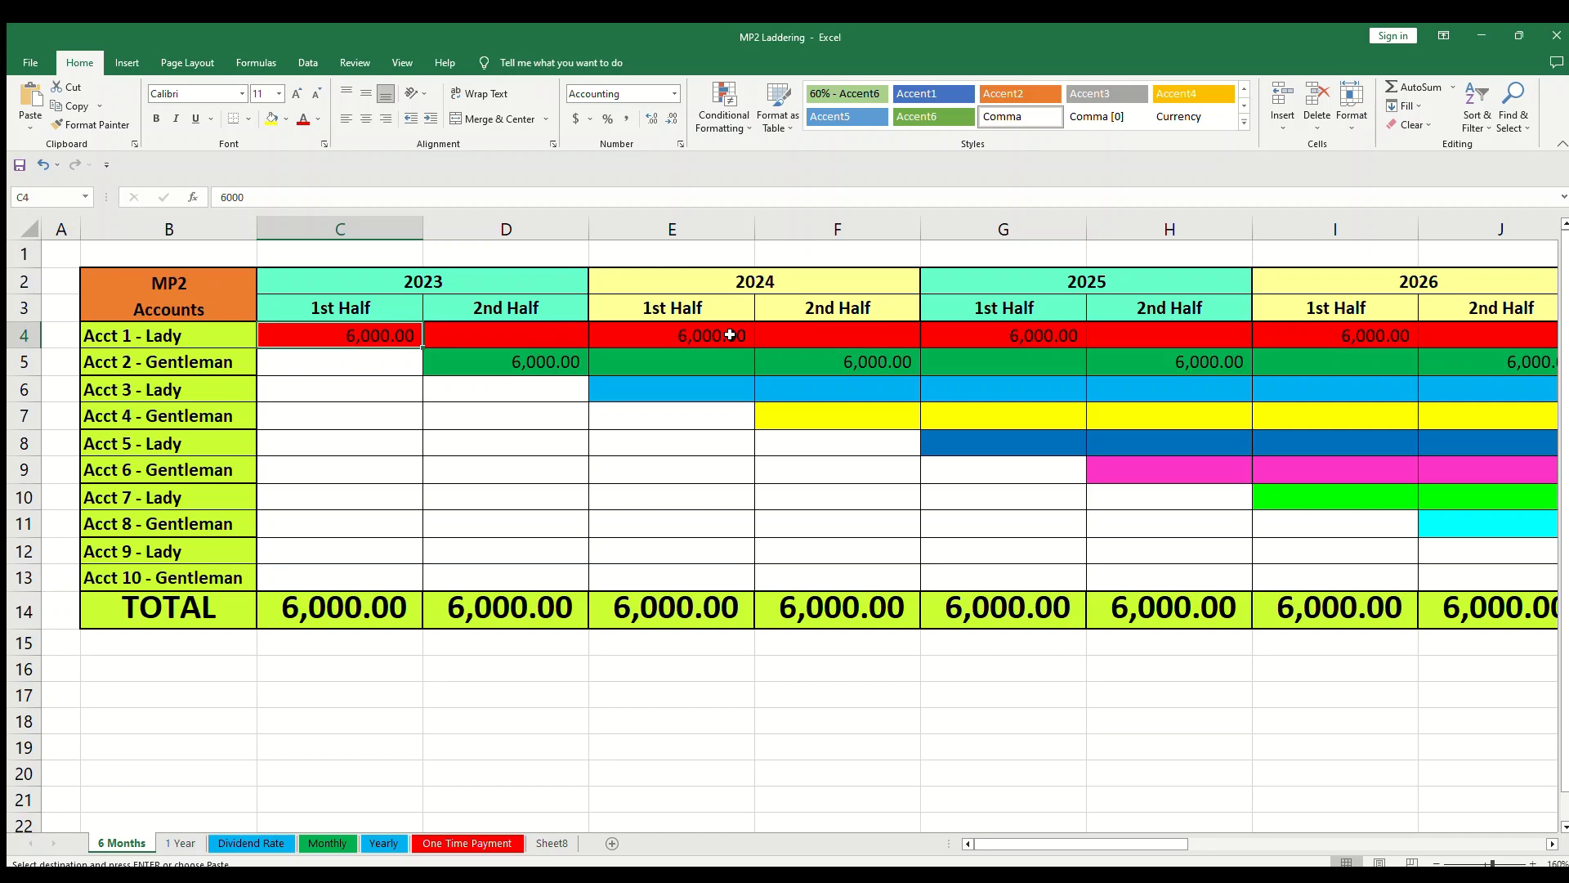
{"action": "type", "text": "4"}
{"action": "type", "text": "000"}
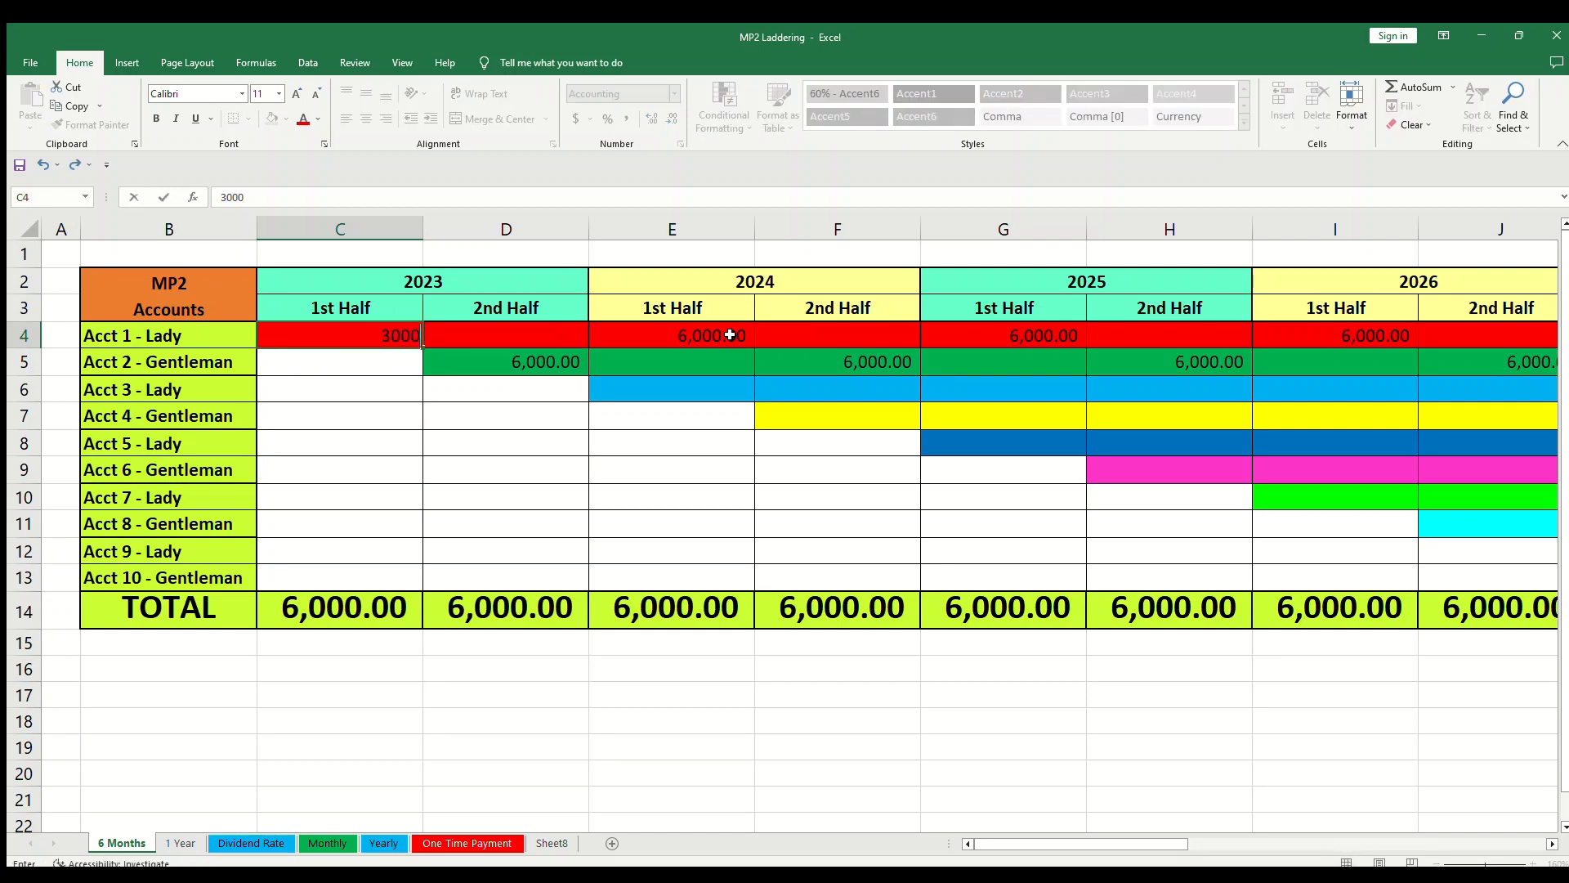
{"action": "key", "text": "Return"}
{"action": "left_click_drag", "start_coordinate": [699, 338], "coordinate": [1404, 326]}
{"action": "key", "text": "Delete"}
{"action": "scroll", "coordinate": [718, 444], "scroll_direction": "left", "scroll_amount": 3}
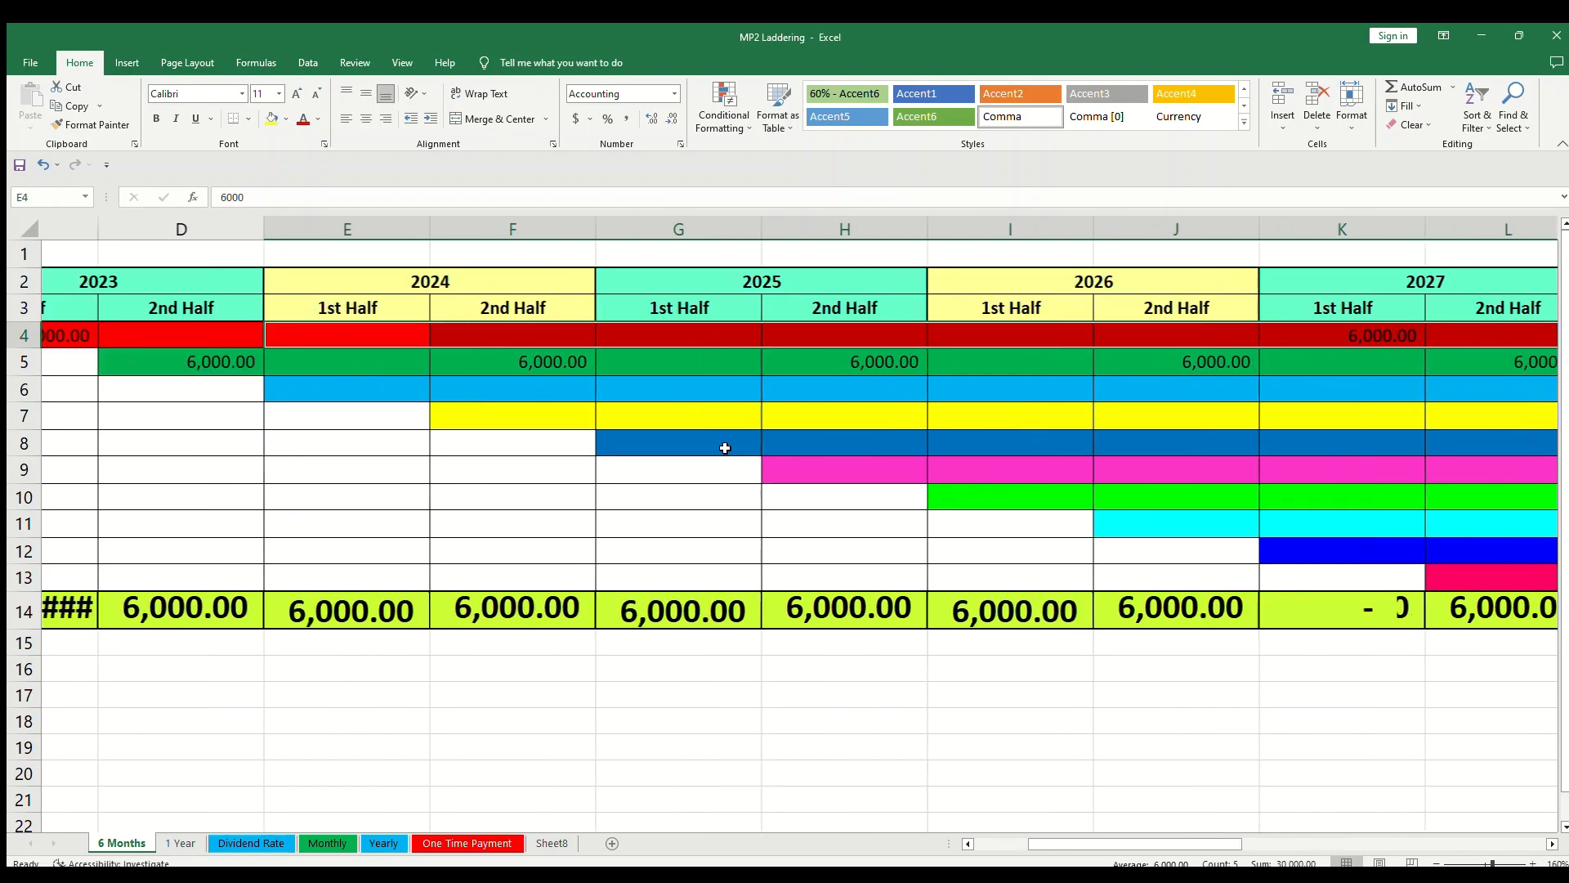
Set Acct 2's 2nd-half 2023 deposit to 30000 and clear its deposits from 2024 onward
{"action": "left_click", "coordinate": [541, 362]}
{"action": "type", "text": "3000"}
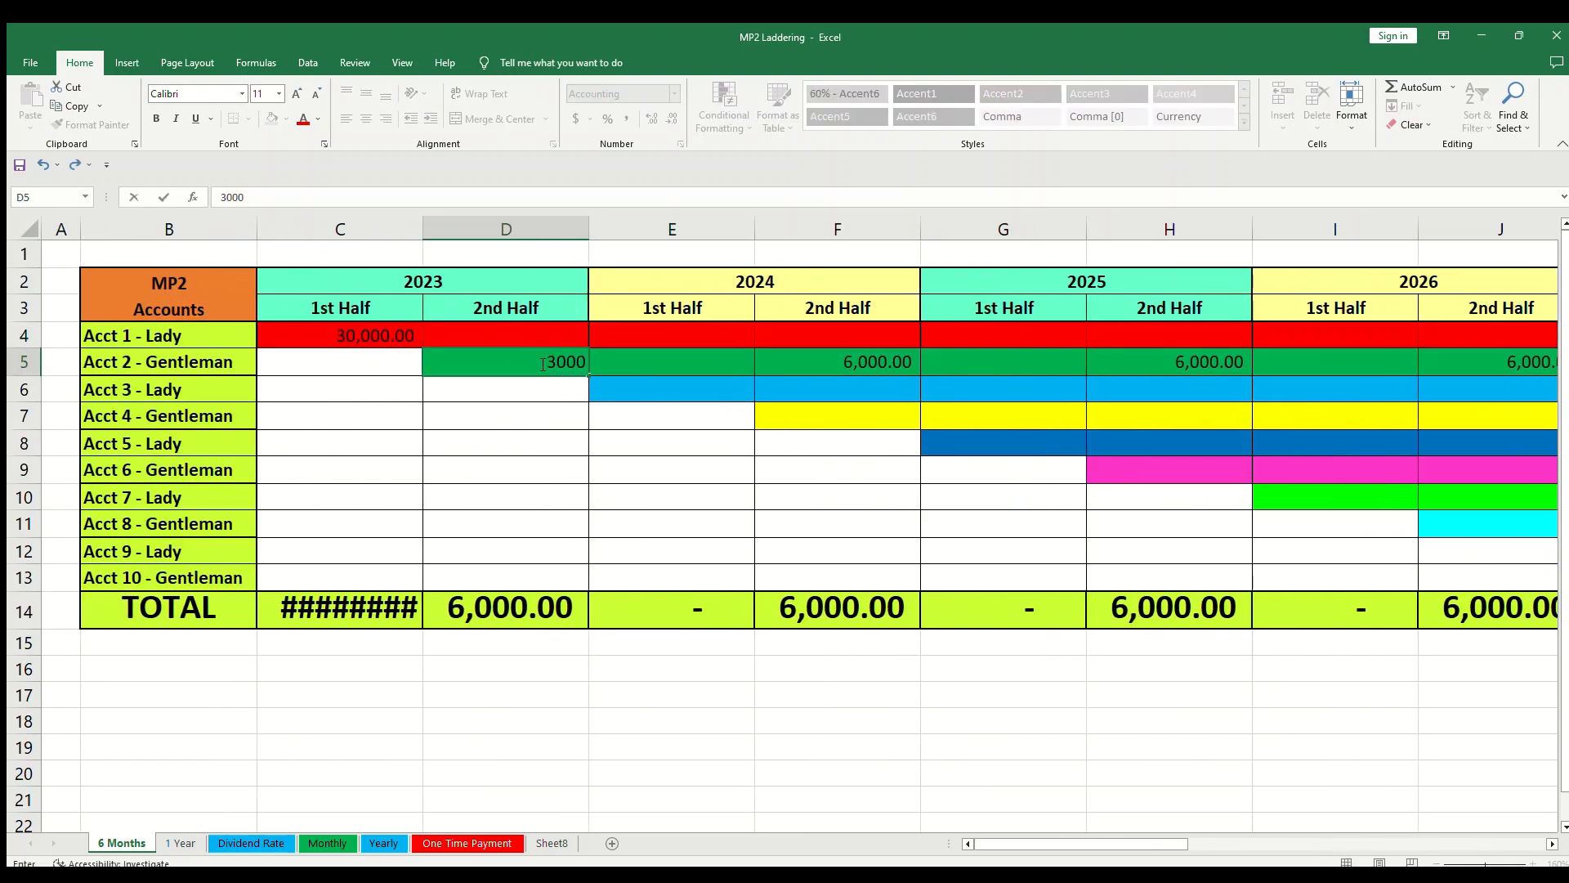
{"action": "key", "text": "Return"}
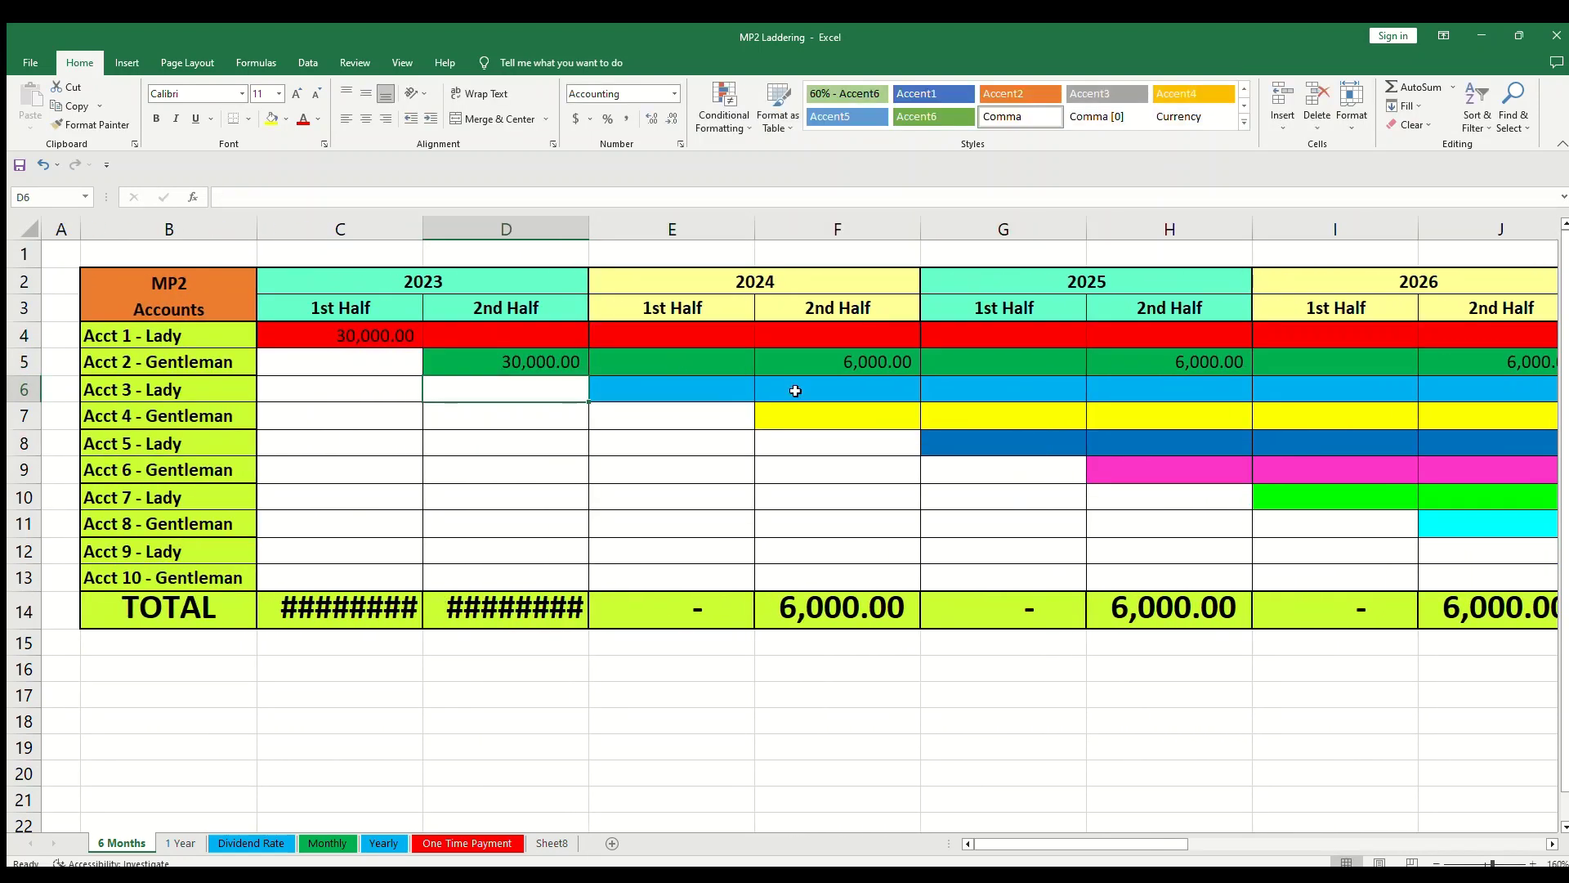
{"action": "left_click_drag", "start_coordinate": [813, 362], "coordinate": [1082, 357]}
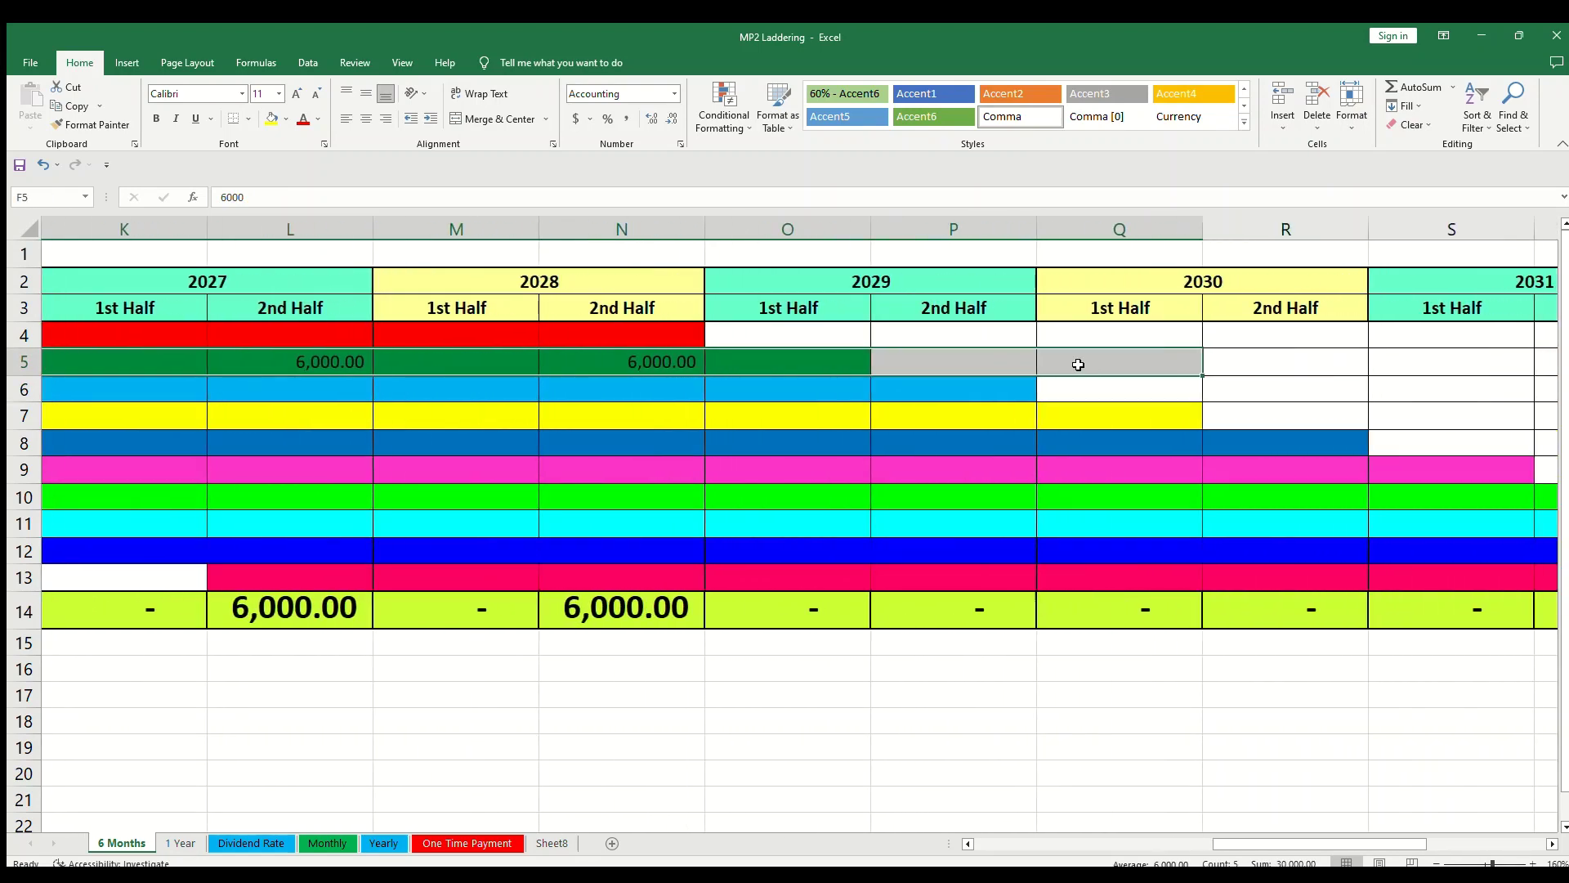
{"action": "key", "text": "Delete"}
{"action": "scroll", "coordinate": [904, 543], "scroll_direction": "left", "scroll_amount": 5}
{"action": "left_click", "coordinate": [952, 582]}
{"action": "left_click", "coordinate": [672, 417]}
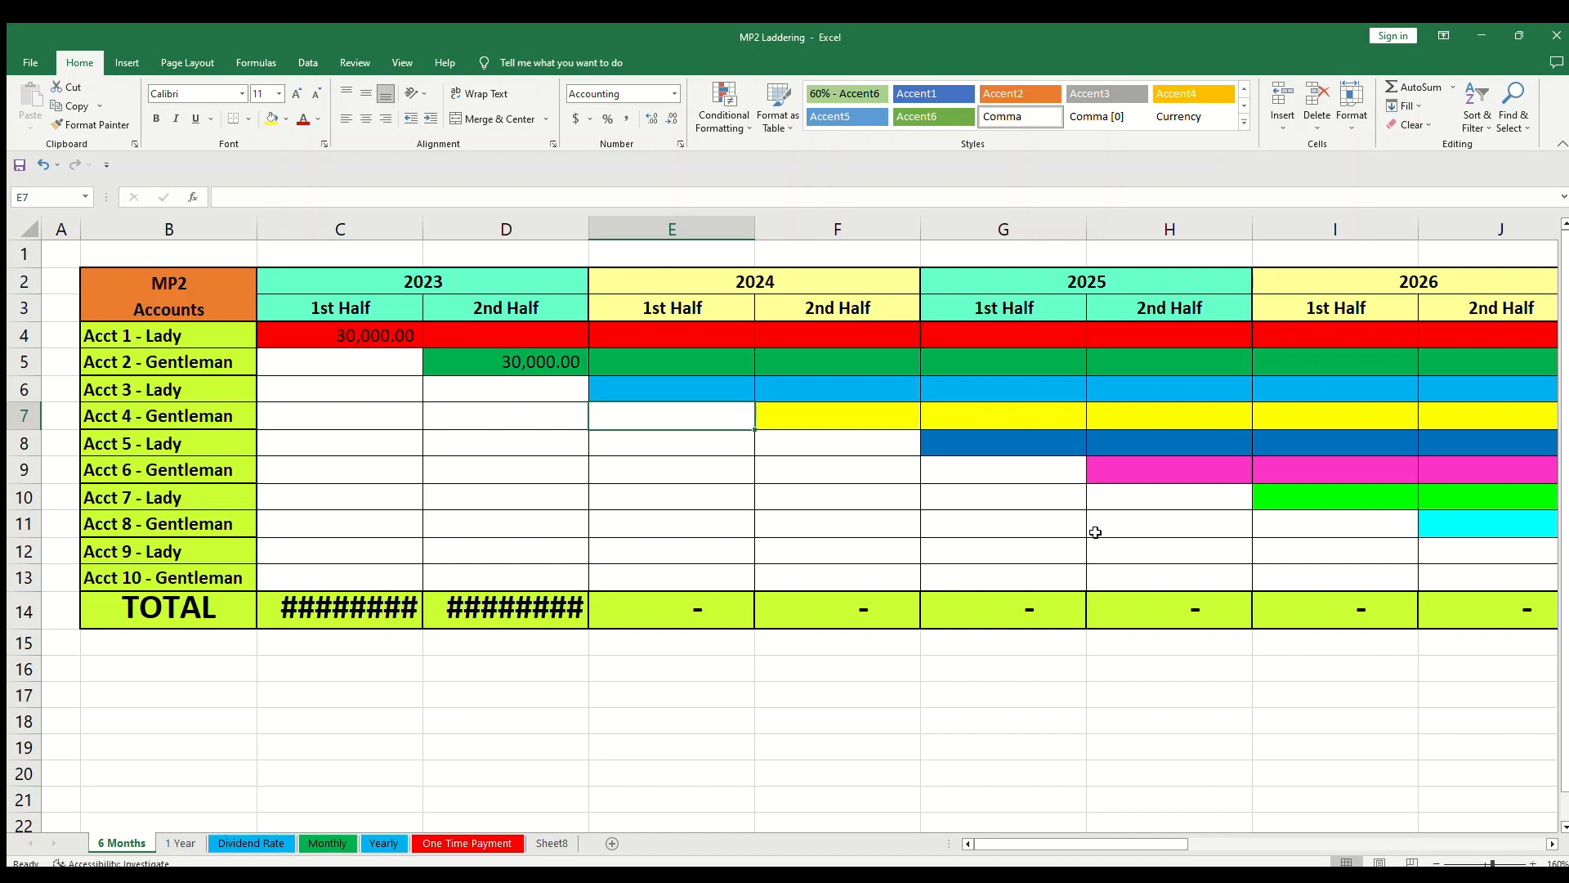
On the One Time Payment sheet, set the 2023 one-time deposit to 10000
{"action": "left_click", "coordinate": [486, 837]}
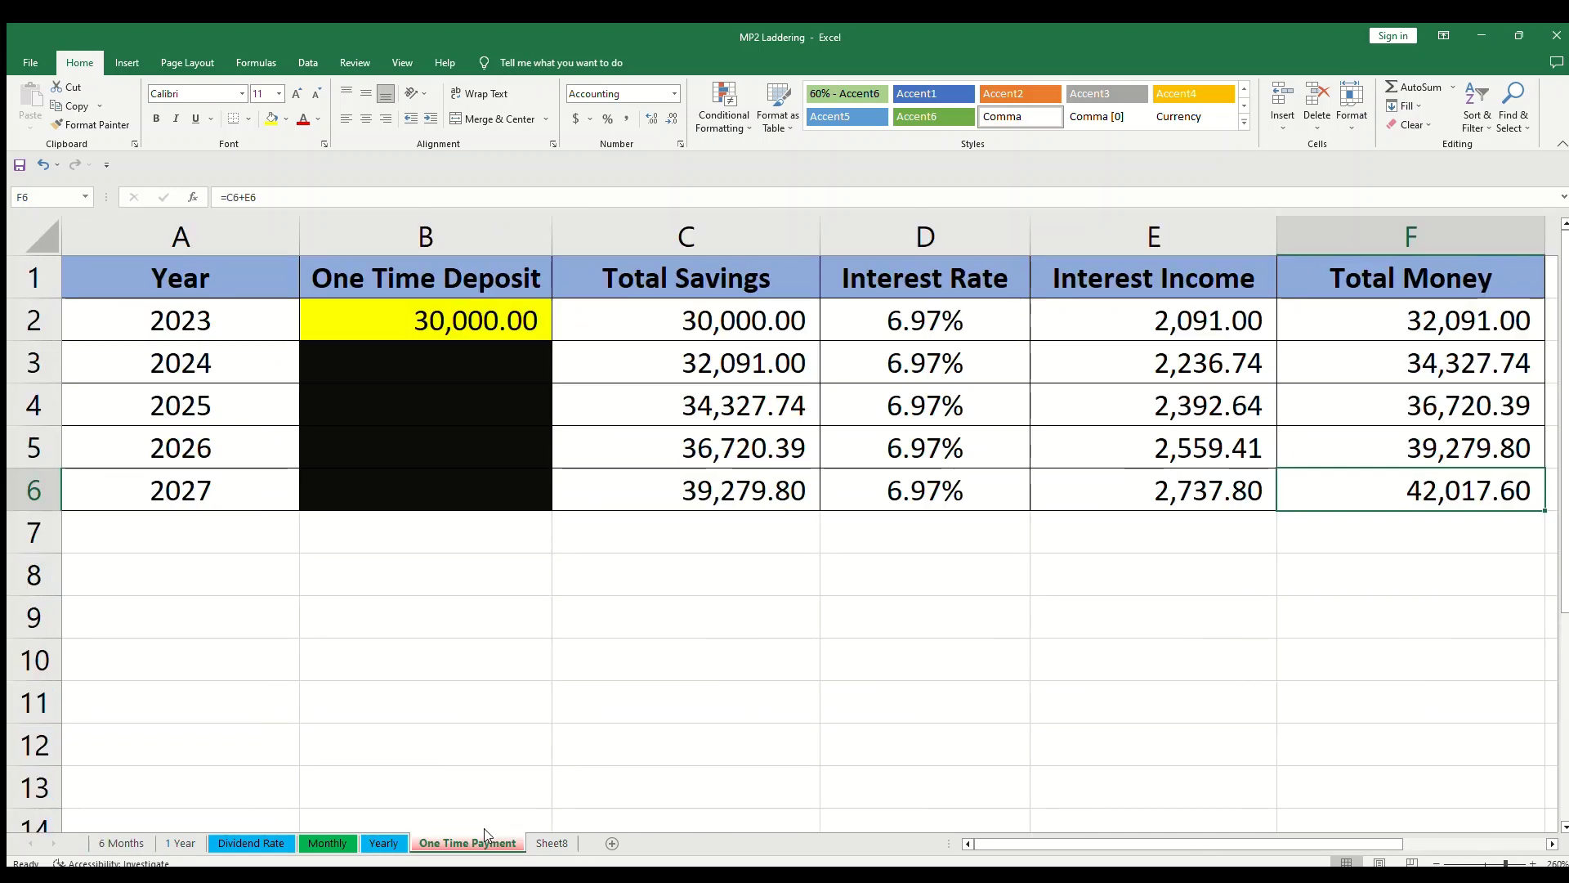
{"action": "left_click", "coordinate": [446, 320]}
{"action": "type", "text": "10000"}
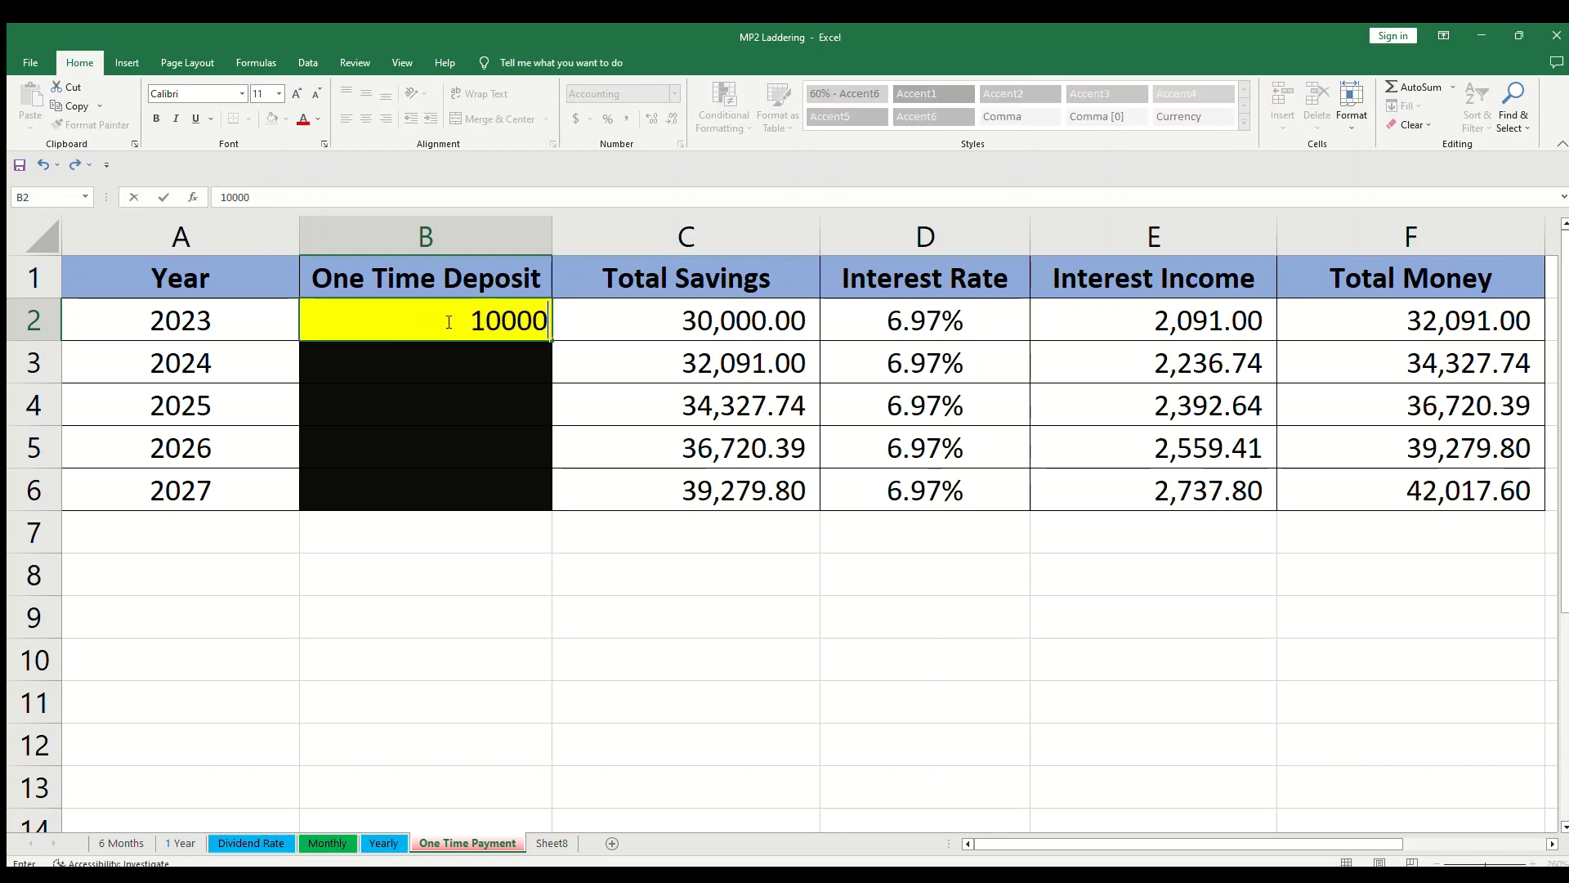
{"action": "key", "text": "Return"}
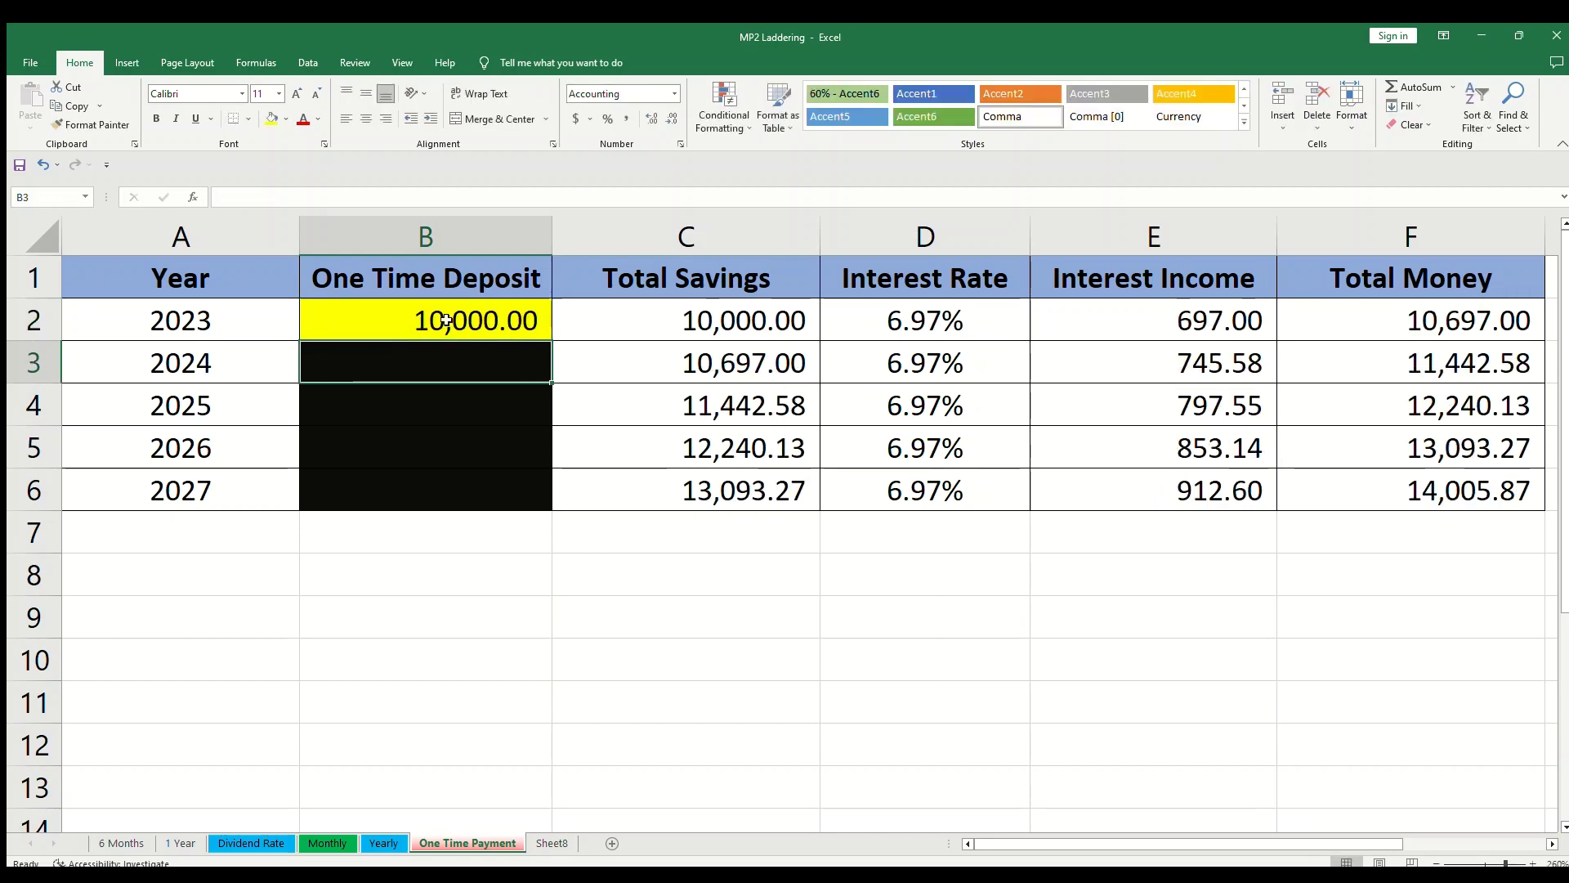
{"action": "left_click", "coordinate": [350, 308]}
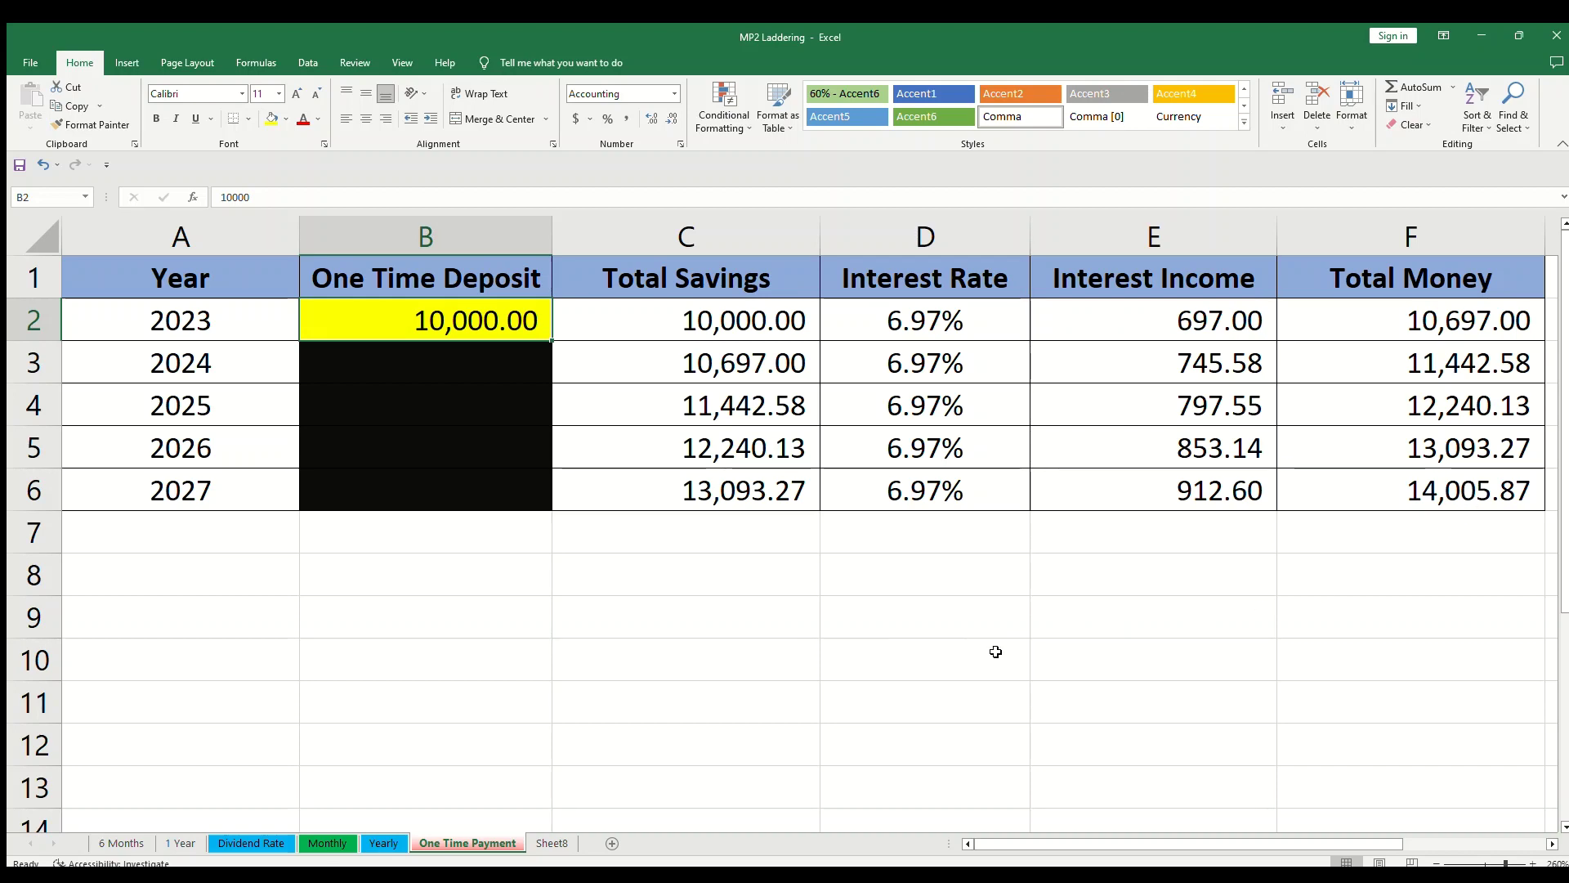
{"action": "left_click", "coordinate": [873, 597]}
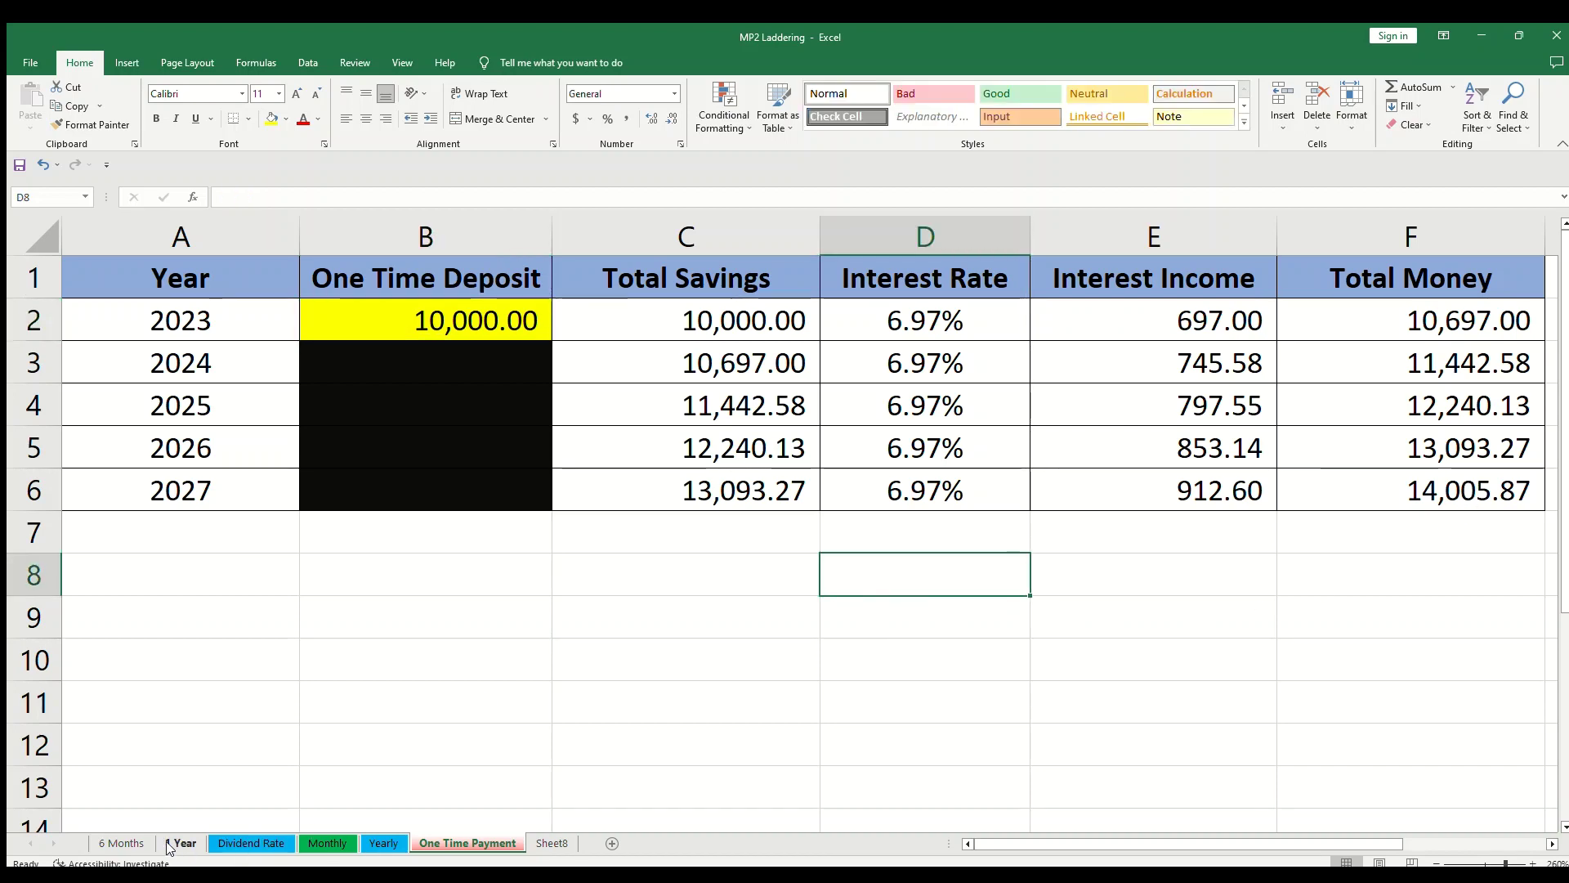
On the 6 Months sheet, set the 2023 deposits of Acct 1 and Acct 2 to 10,000 each
{"action": "left_click", "coordinate": [121, 842]}
{"action": "left_click", "coordinate": [384, 337]}
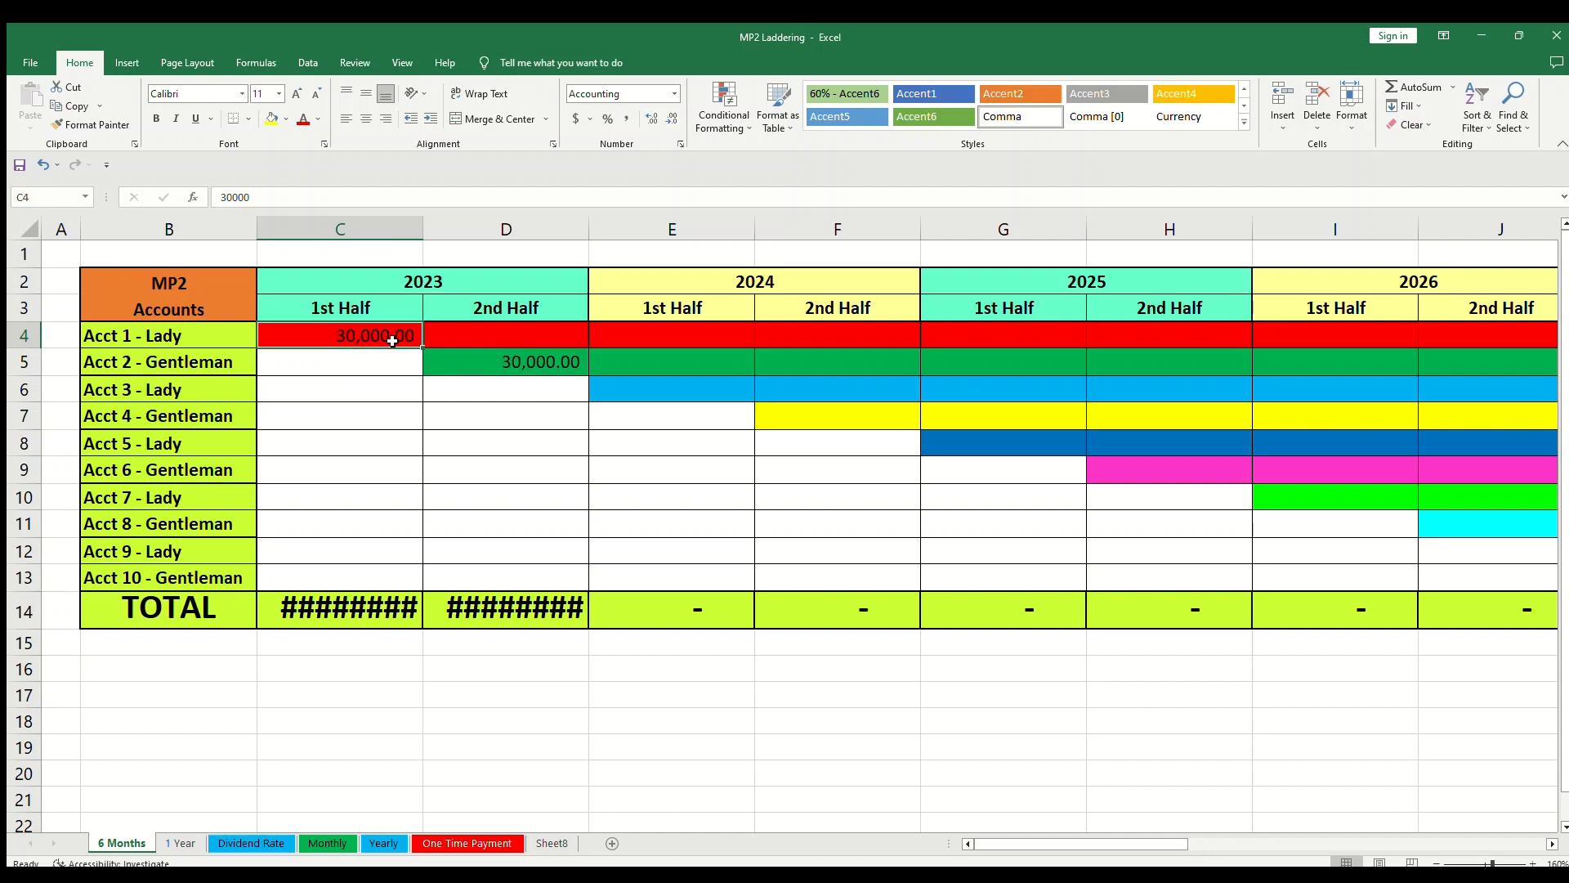
{"action": "type", "text": "1"}
{"action": "key", "text": "Return"}
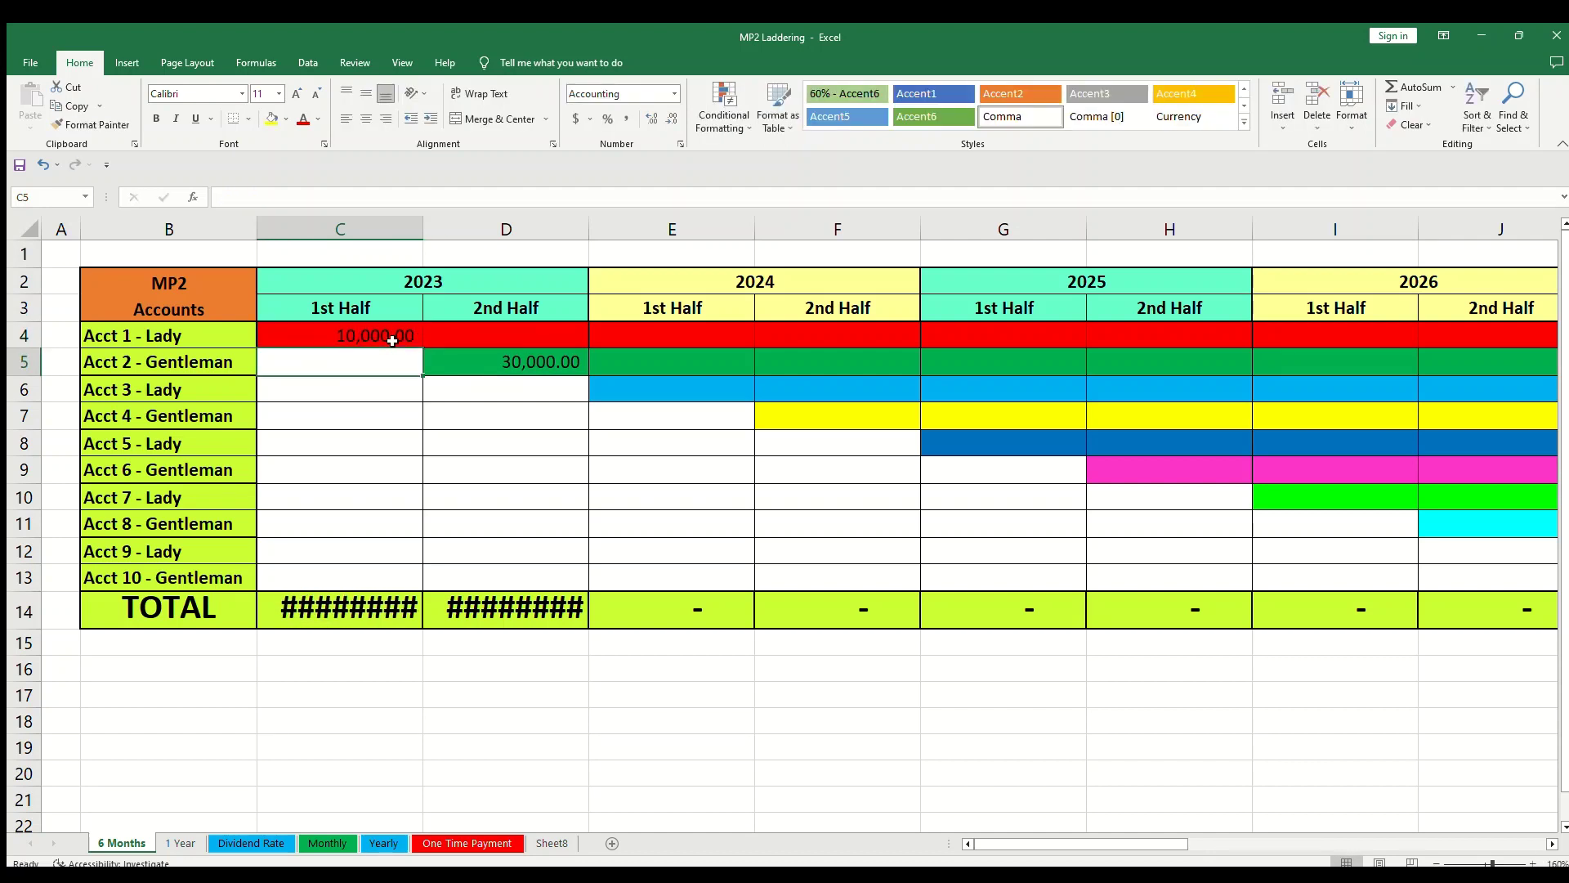
{"action": "key", "text": "Right"}
{"action": "type", "text": "10,000"}
{"action": "key", "text": "Return"}
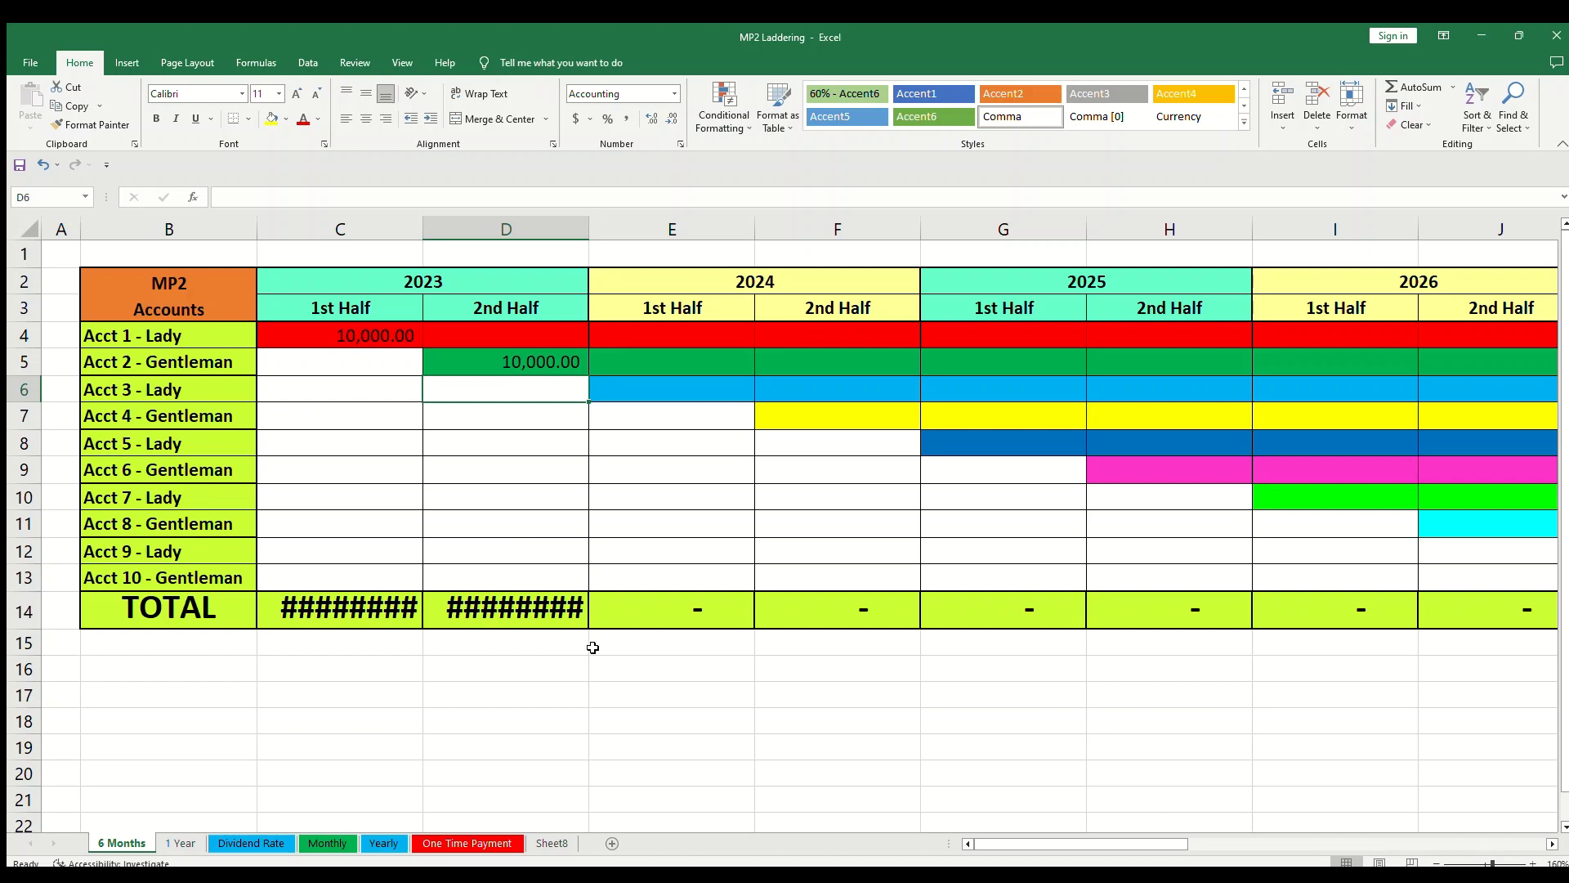
Open Sheet8 to view the picture of the MP2 laddering strategy with every-year maturity
{"action": "left_click", "coordinate": [541, 843]}
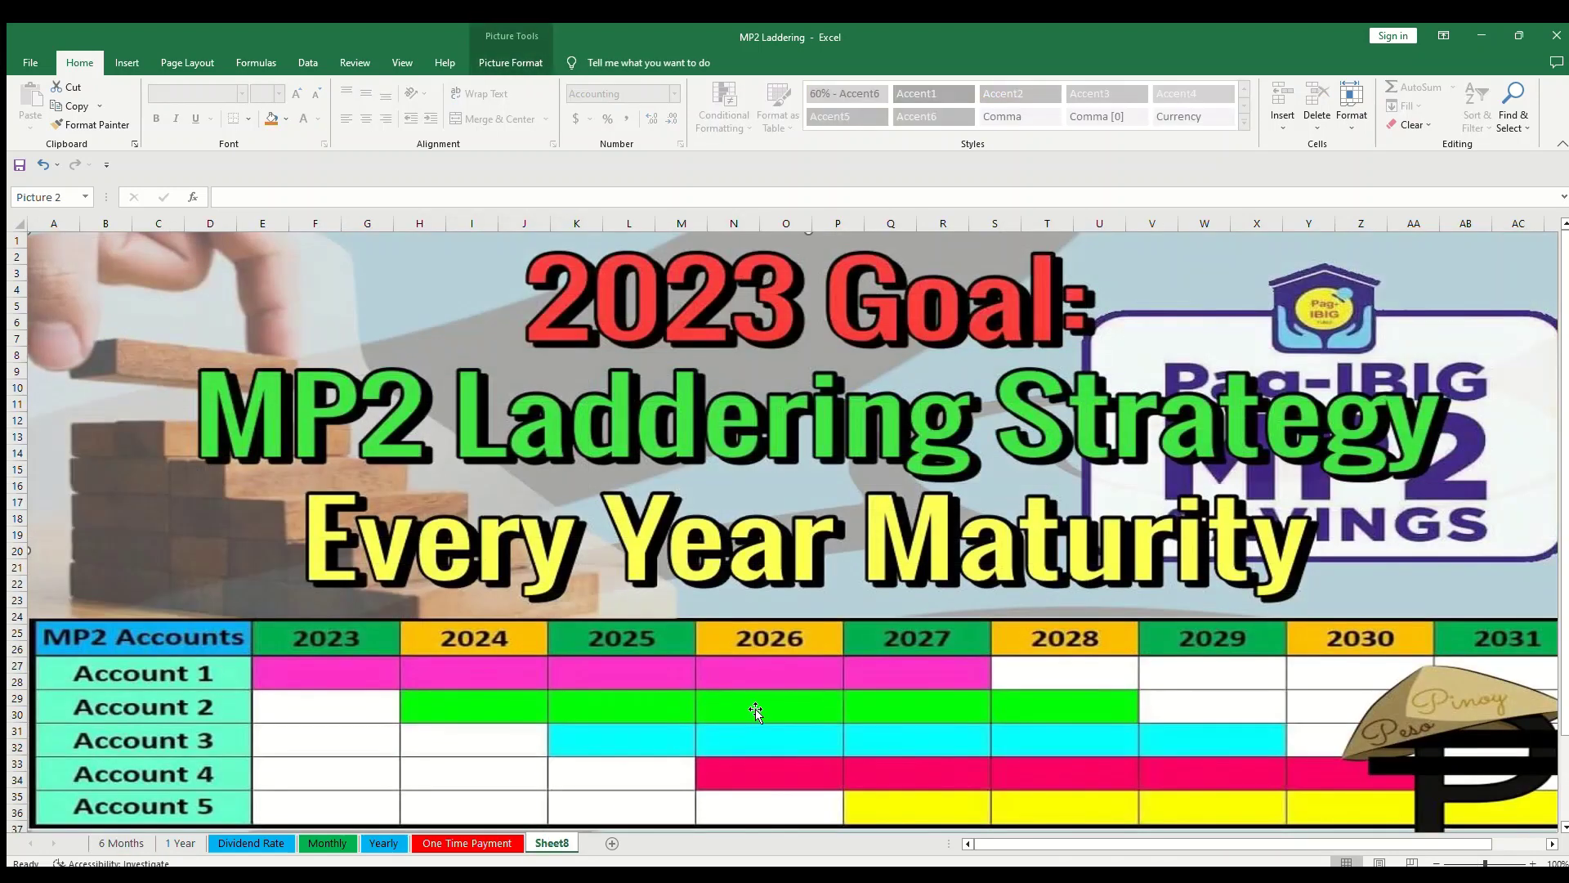